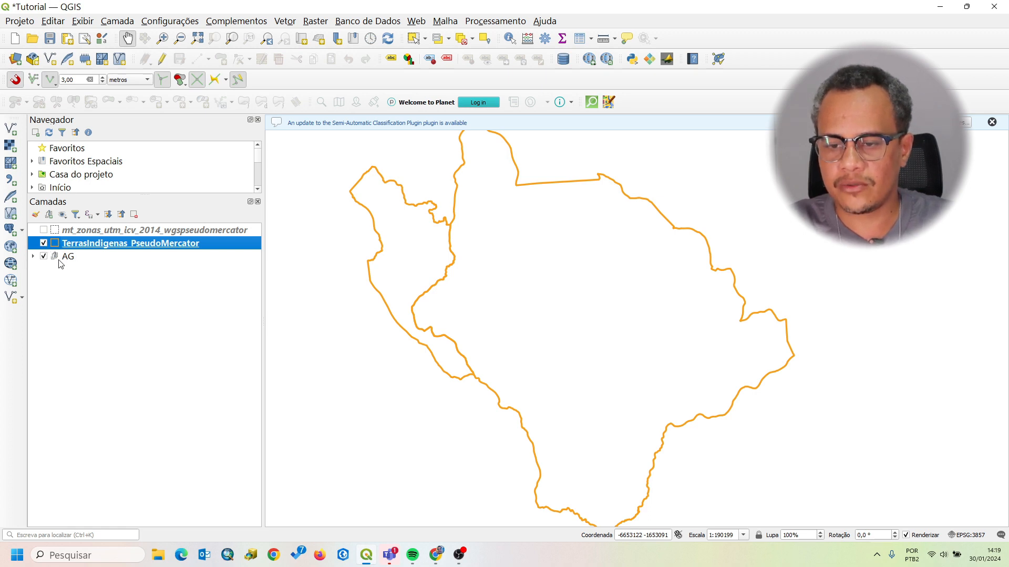
click(65, 231)
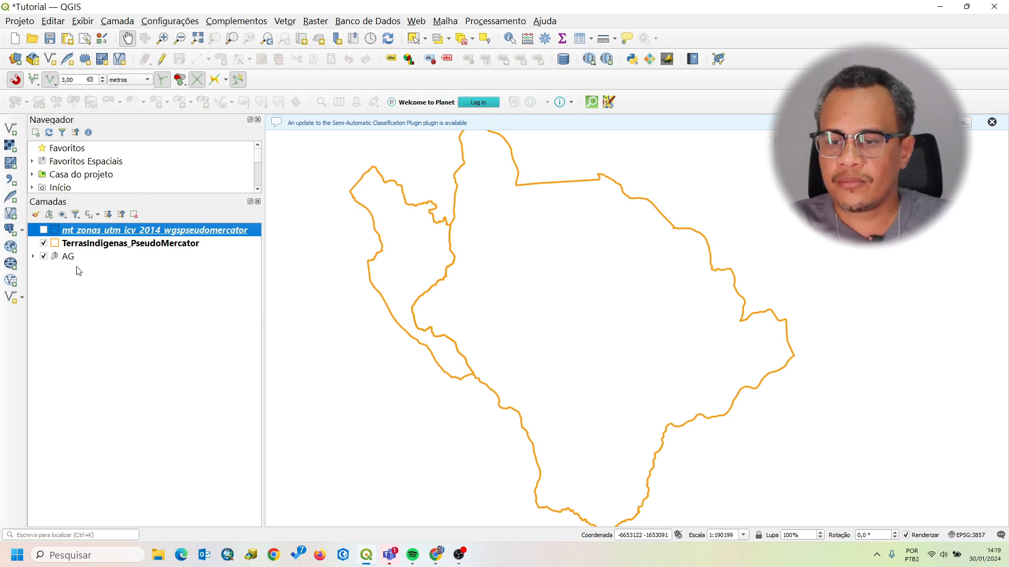
click(158, 242)
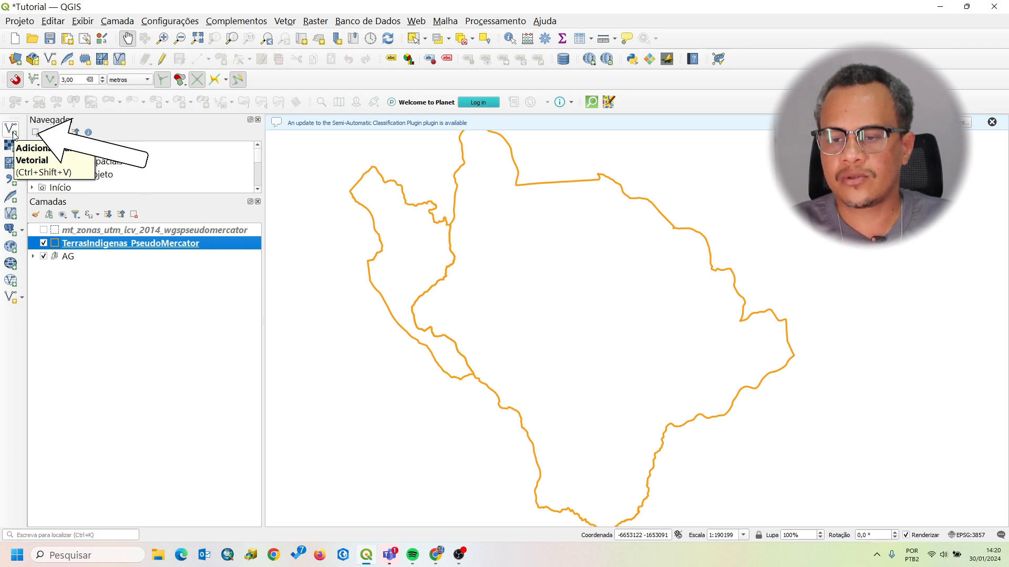
click(117, 20)
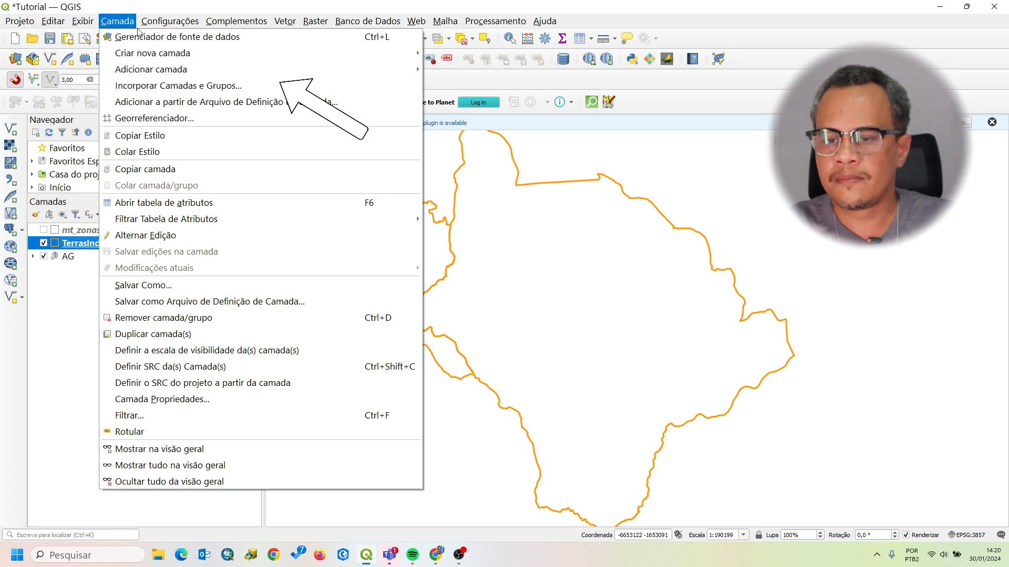
mouse_move(169, 70)
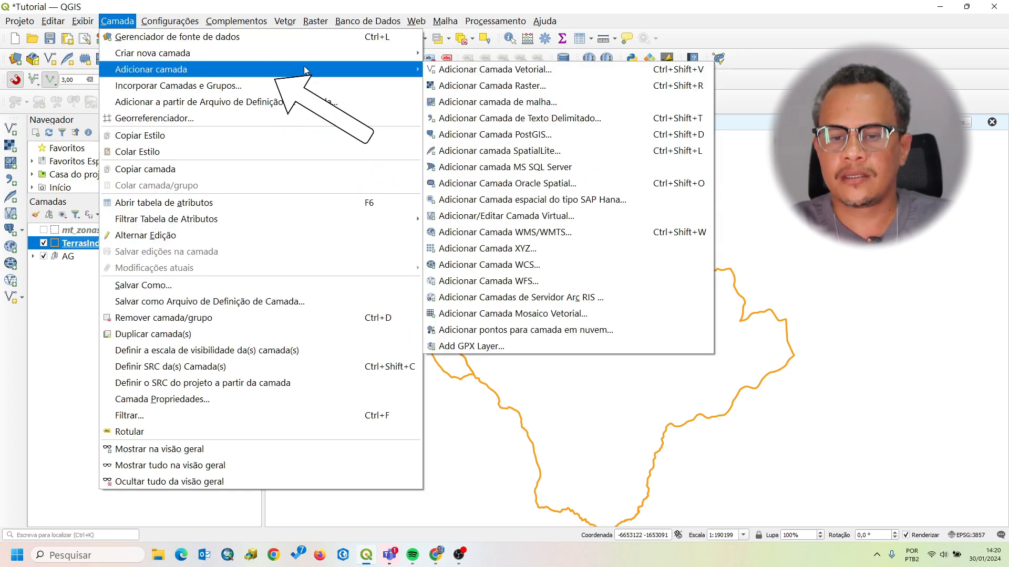
click(450, 72)
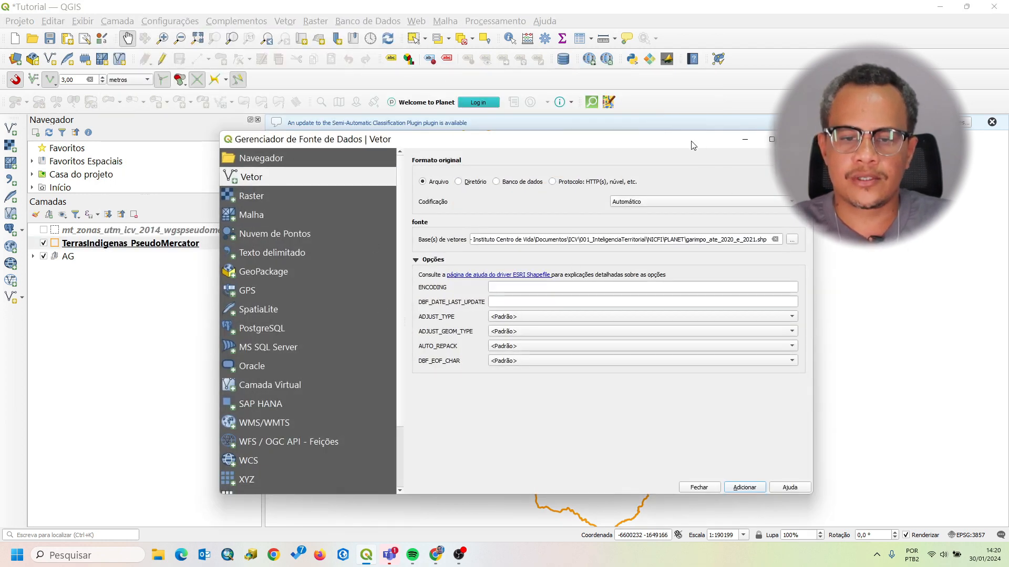
mouse_move(693, 145)
mouse_down()
mouse_move(660, 100)
mouse_move(652, 56)
mouse_up()
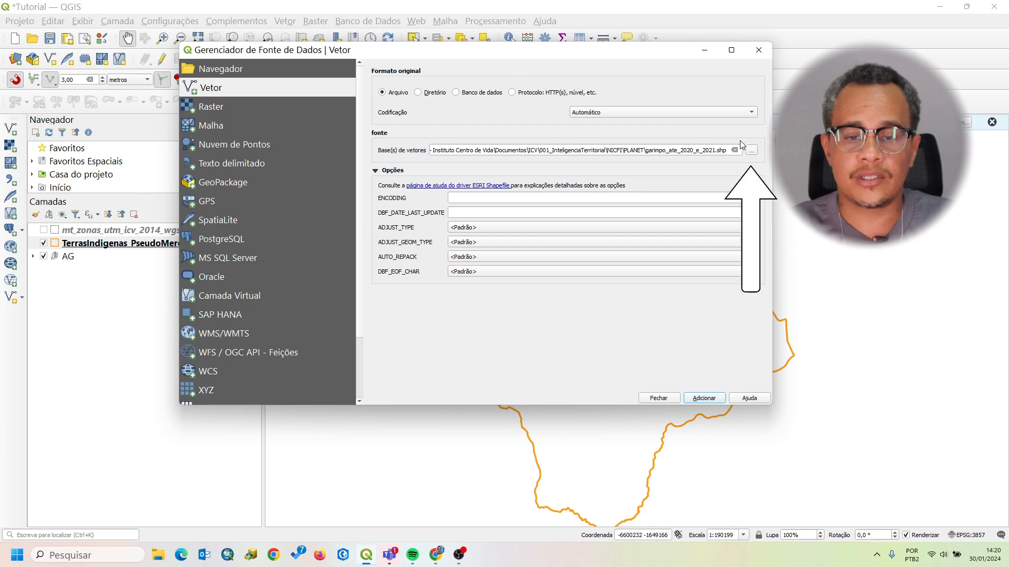
click(752, 151)
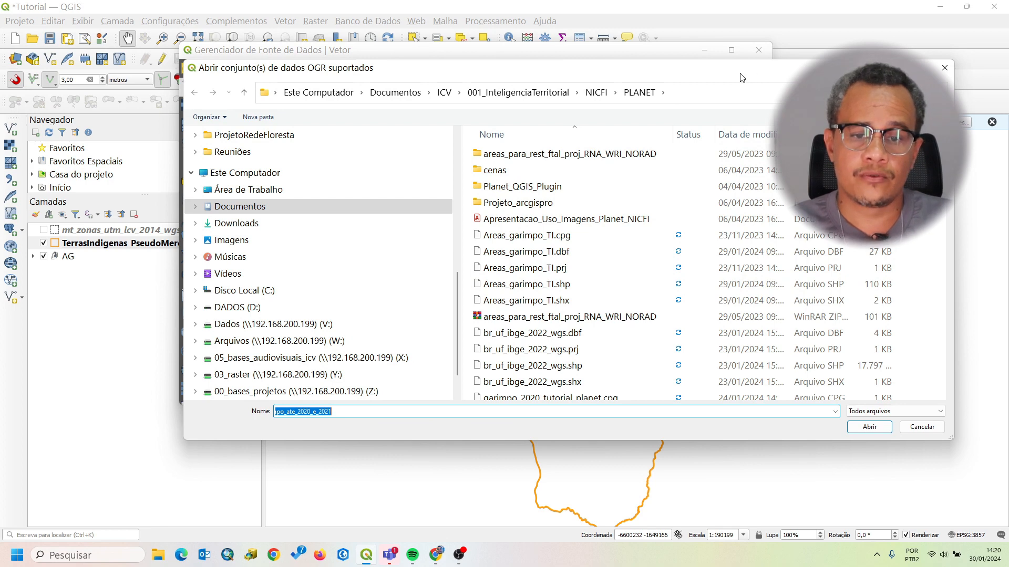
drag(742, 78, 726, 63)
key(Return)
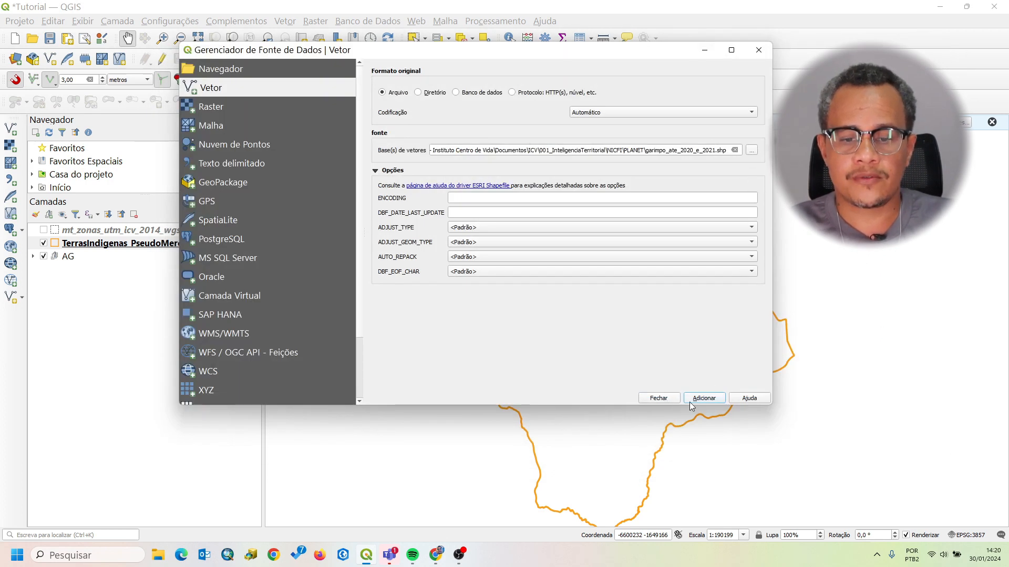
click(758, 49)
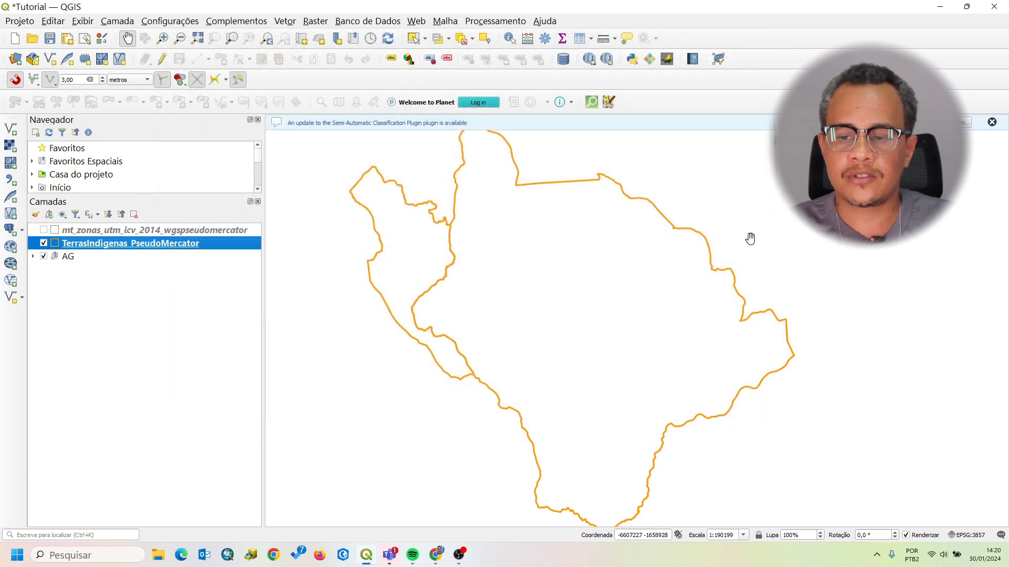
drag(733, 238, 716, 265)
drag(701, 342, 721, 316)
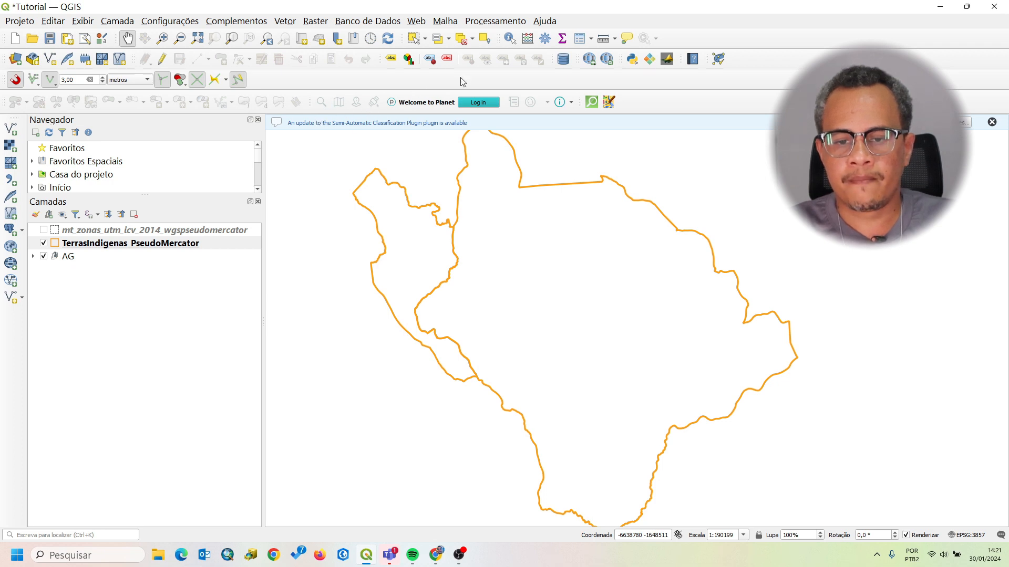
Step: Log in to Planet and choose the PS Tropical Normalized Analytic Monthly Monitoring basemap series
click(478, 104)
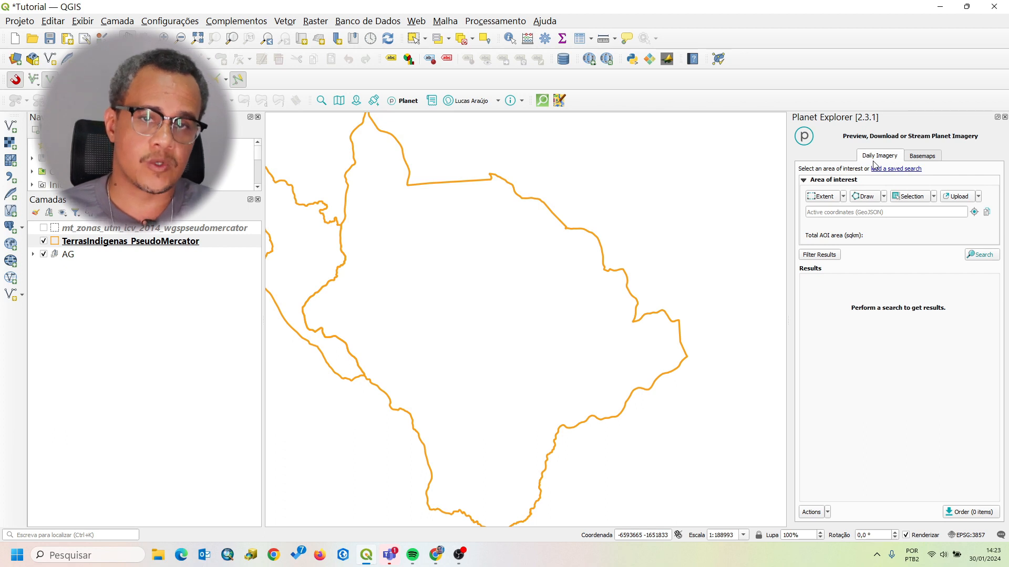
click(925, 160)
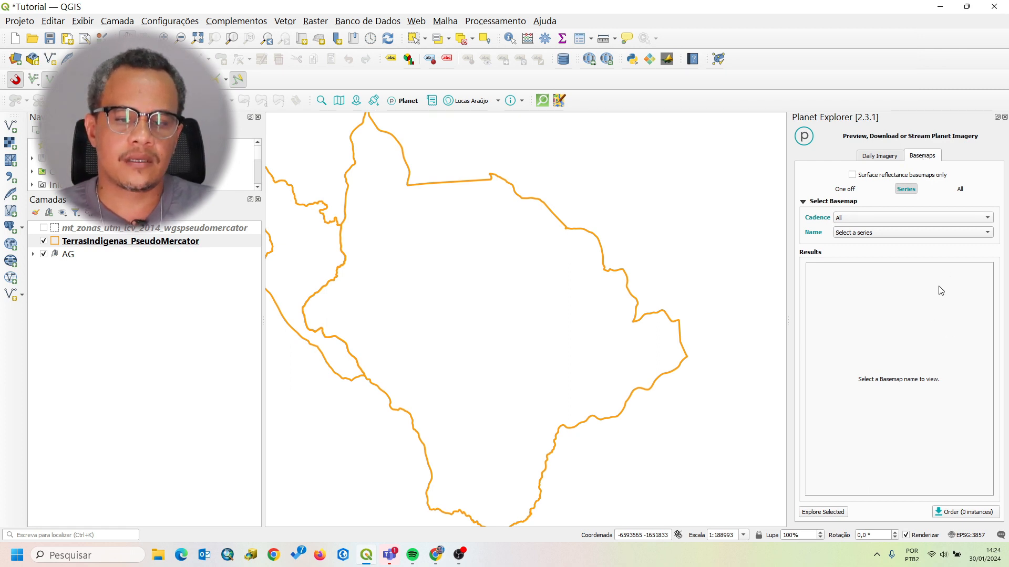
click(967, 236)
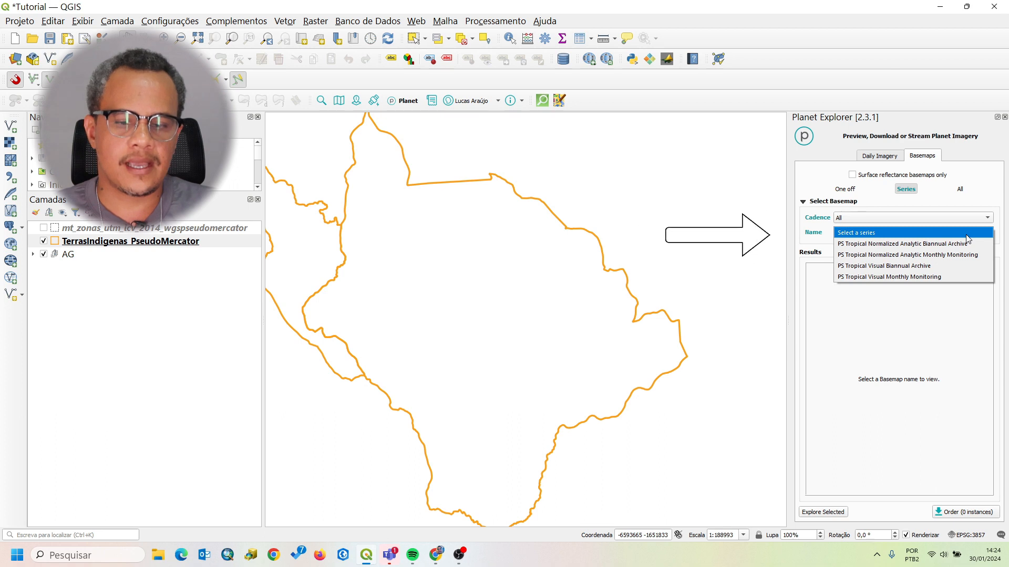
click(935, 256)
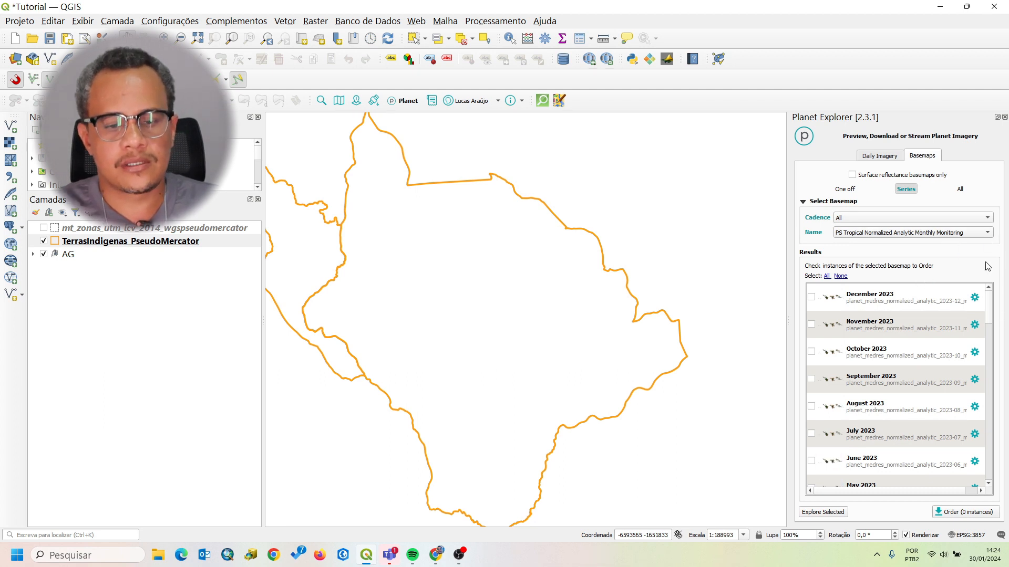
Step: Look through the monthly mosaics available in the chosen basemap series
scroll(924, 346, down, 1)
scroll(916, 363, up, 1)
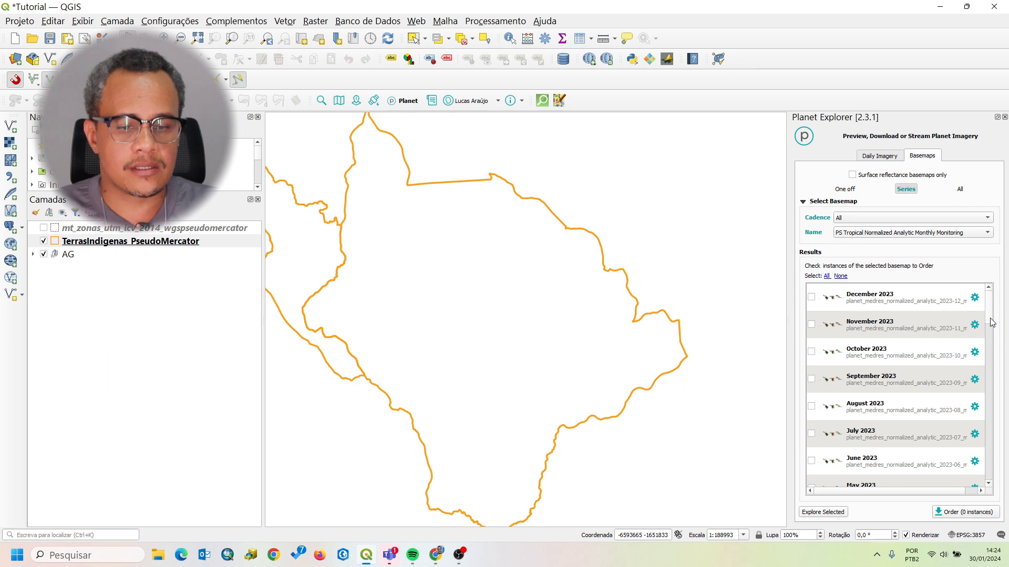
drag(989, 318, 989, 316)
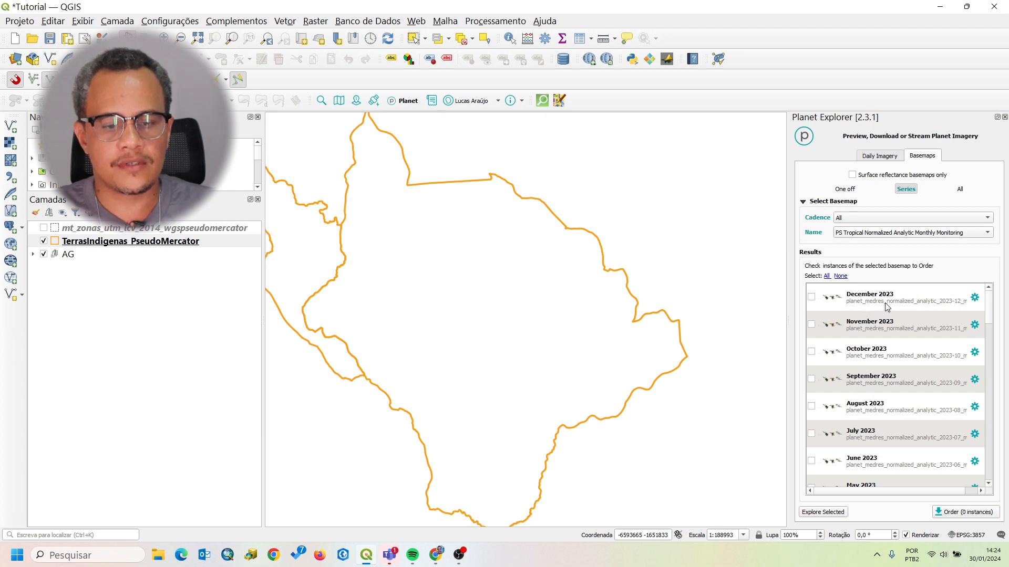
click(863, 299)
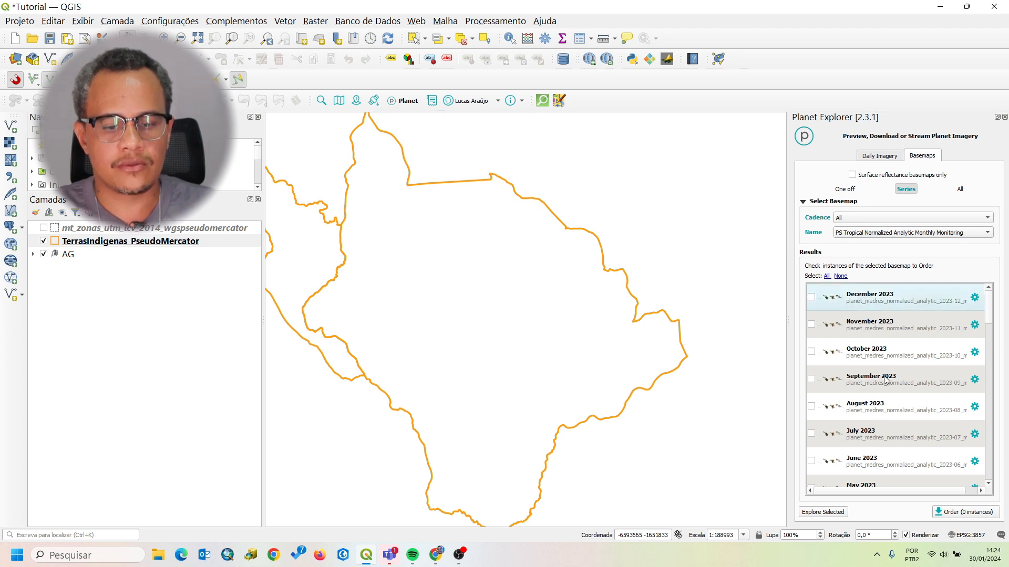
scroll(887, 389, down, 1)
scroll(887, 389, up, 1)
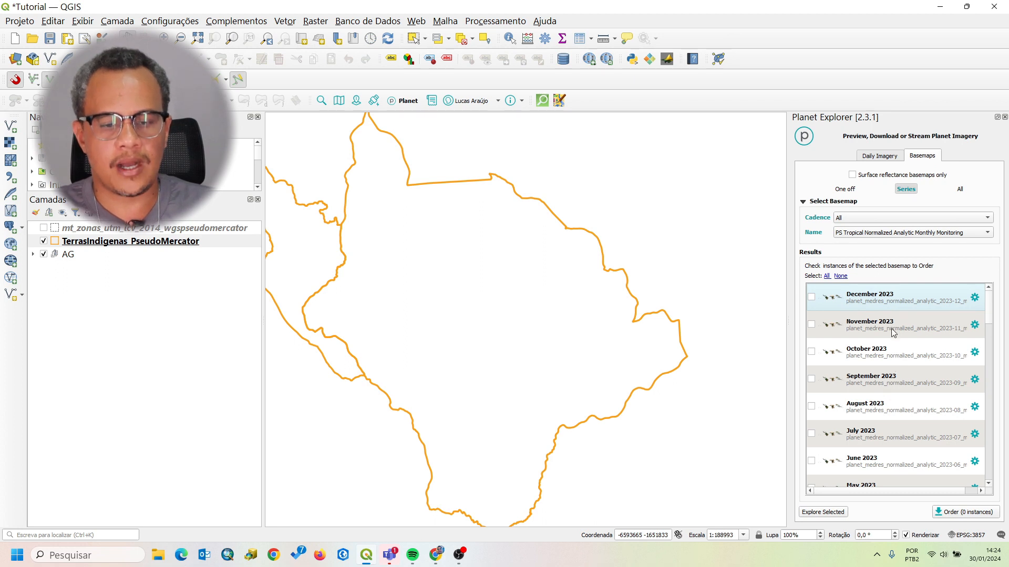
scroll(944, 393, down, 2)
scroll(935, 398, up, 2)
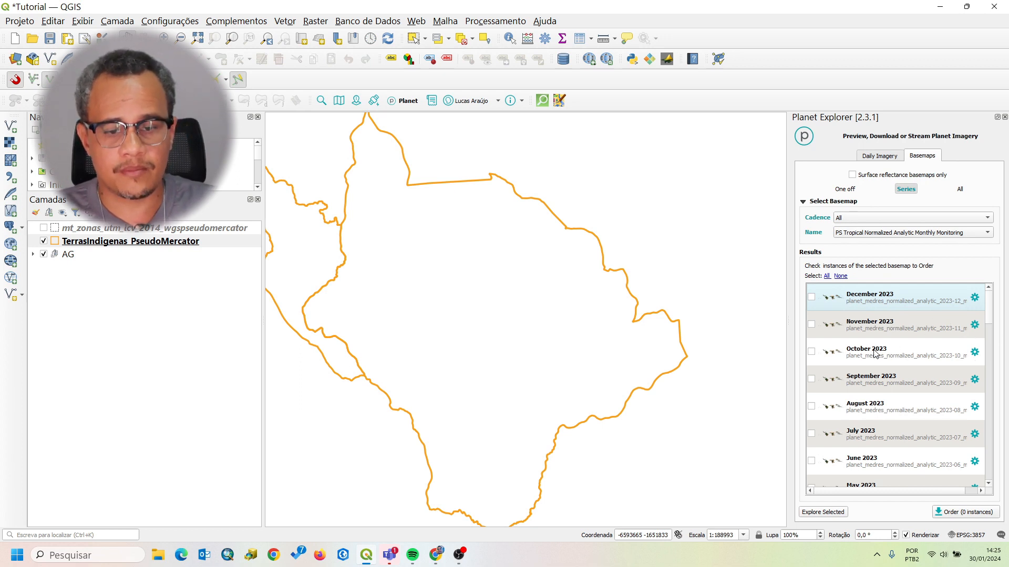
Step: Select the December 2023, 2022, 2021 and 2020 mosaics and load them into the map for exploring
click(812, 297)
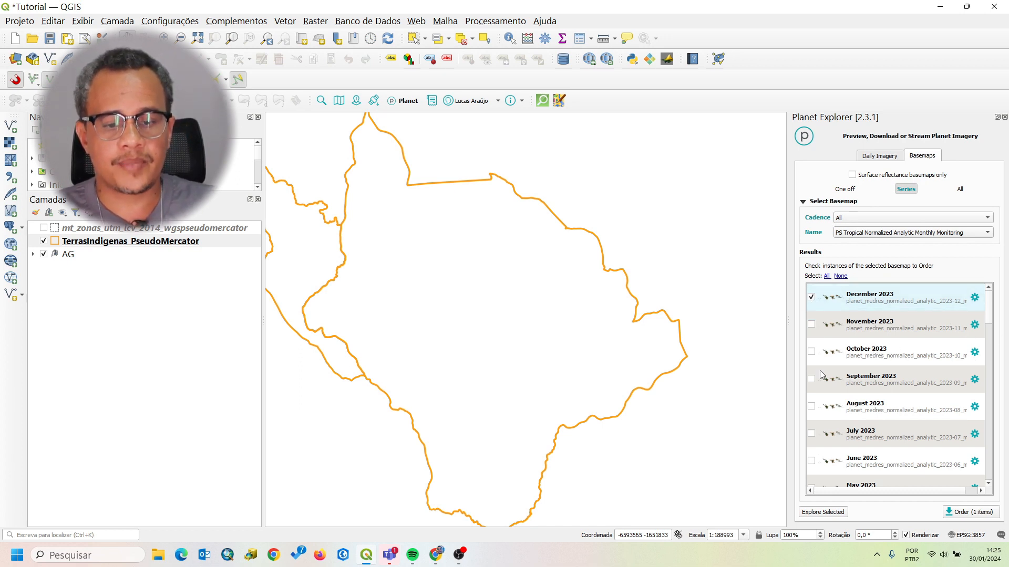
scroll(825, 376, down, 2)
scroll(825, 376, down, 2)
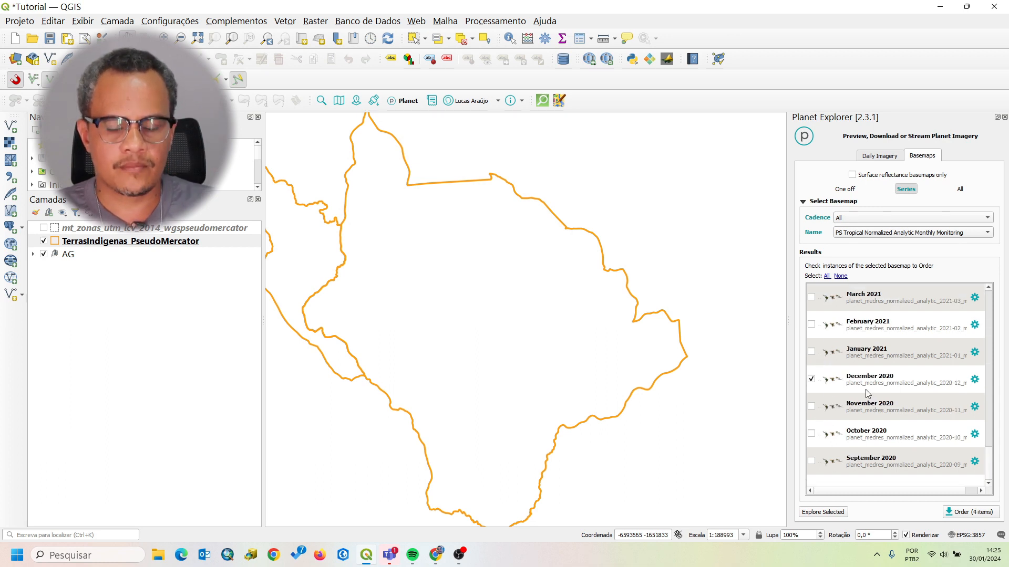
scroll(866, 390, up, 6)
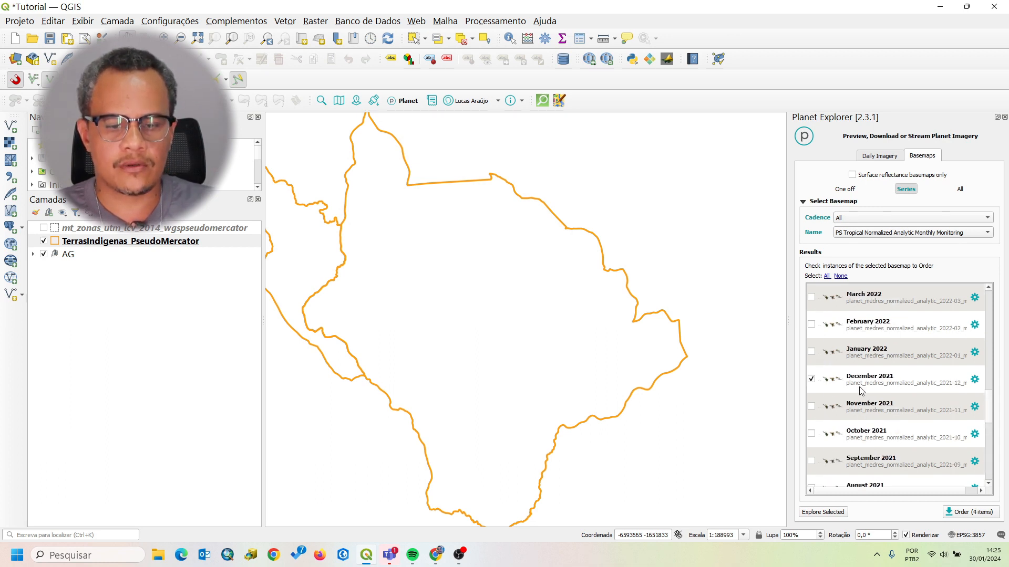
scroll(858, 392, up, 5)
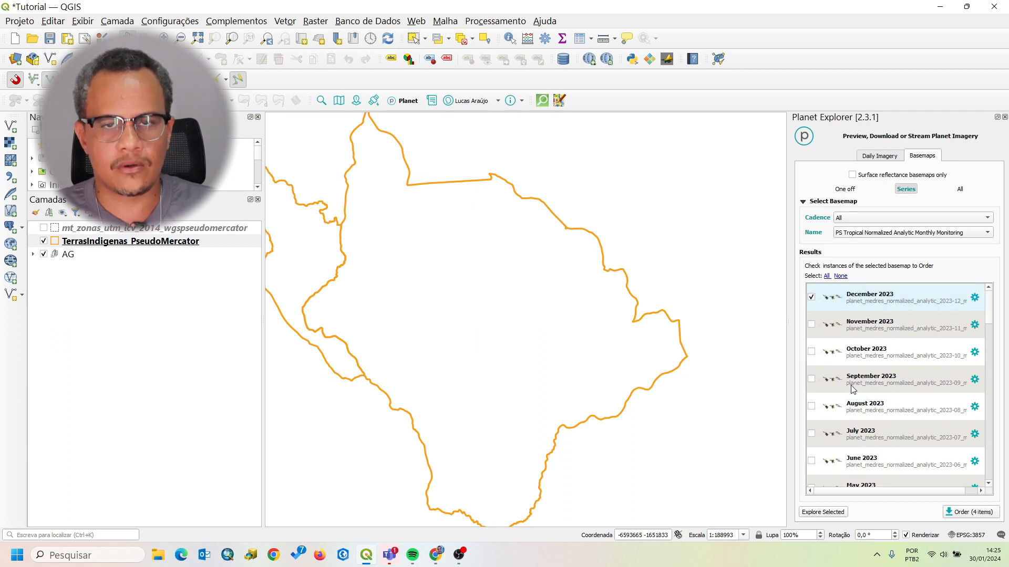
click(824, 513)
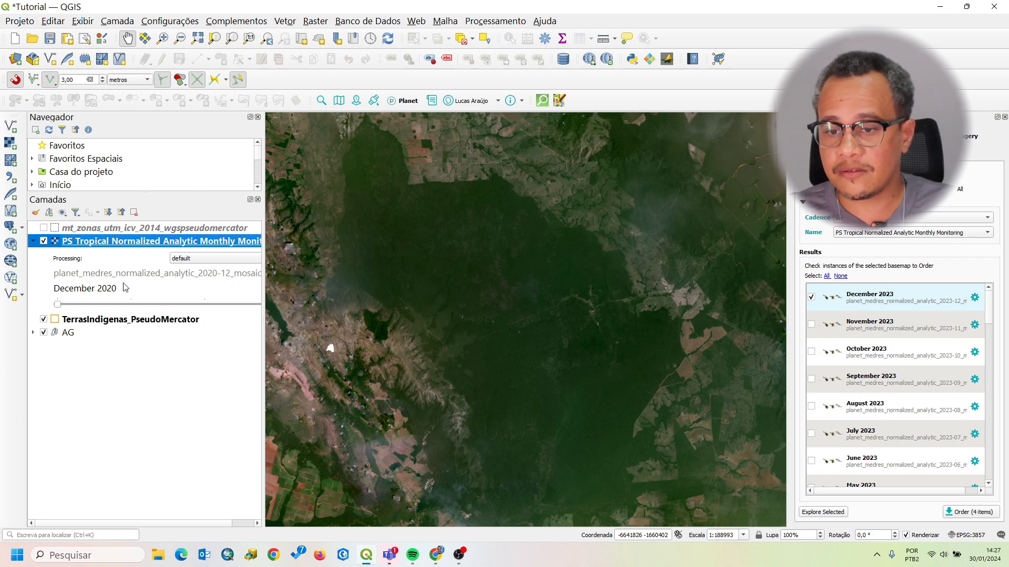
Step: Widen the layer list to fit the basemap layer's full name and view its processing options
drag(263, 255, 292, 259)
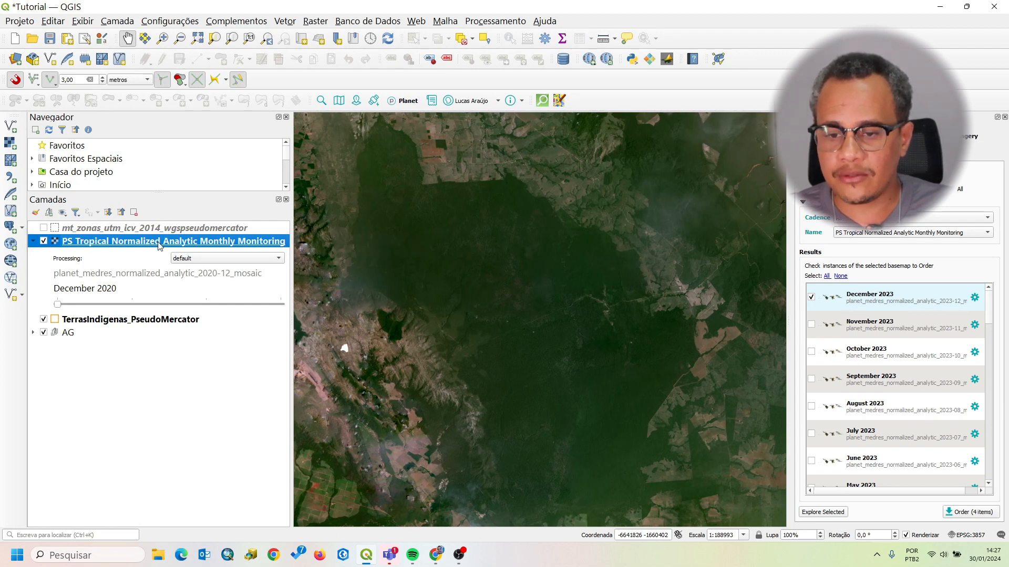
click(255, 259)
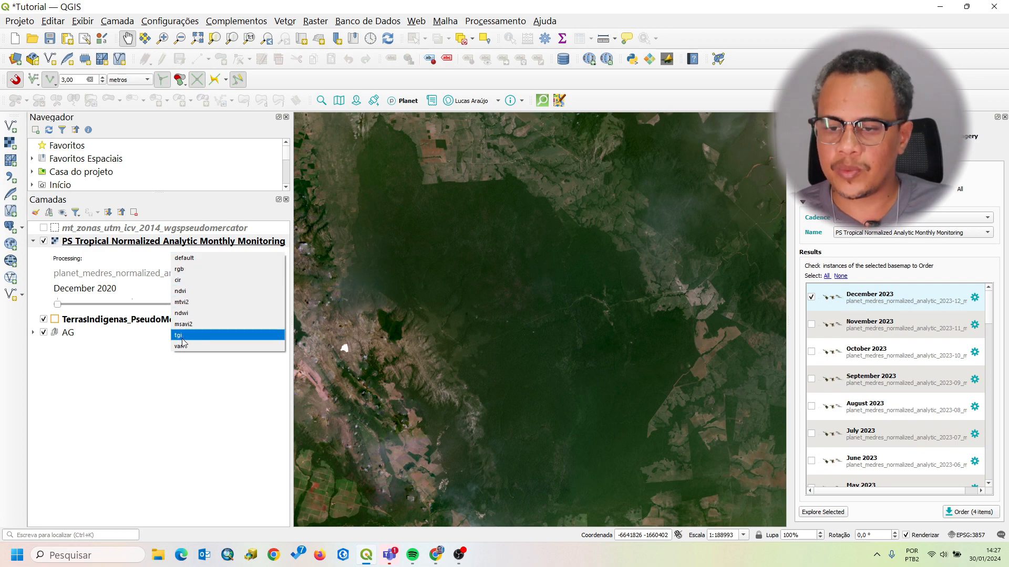
click(142, 415)
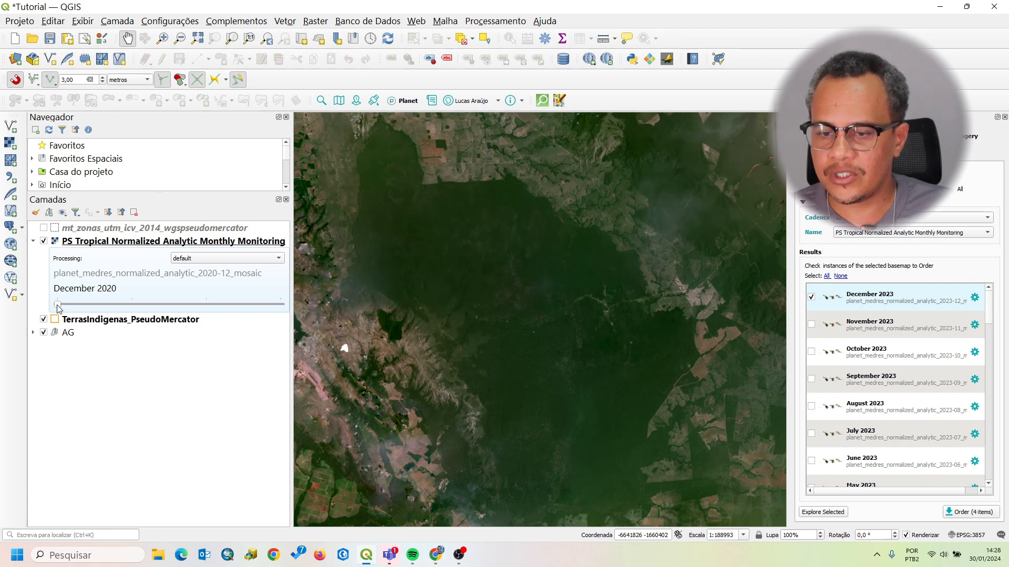
Step: Compare the basemap layer's December 2021, 2022 and 2023 mosaics, and return it to December 2020
drag(58, 307, 136, 308)
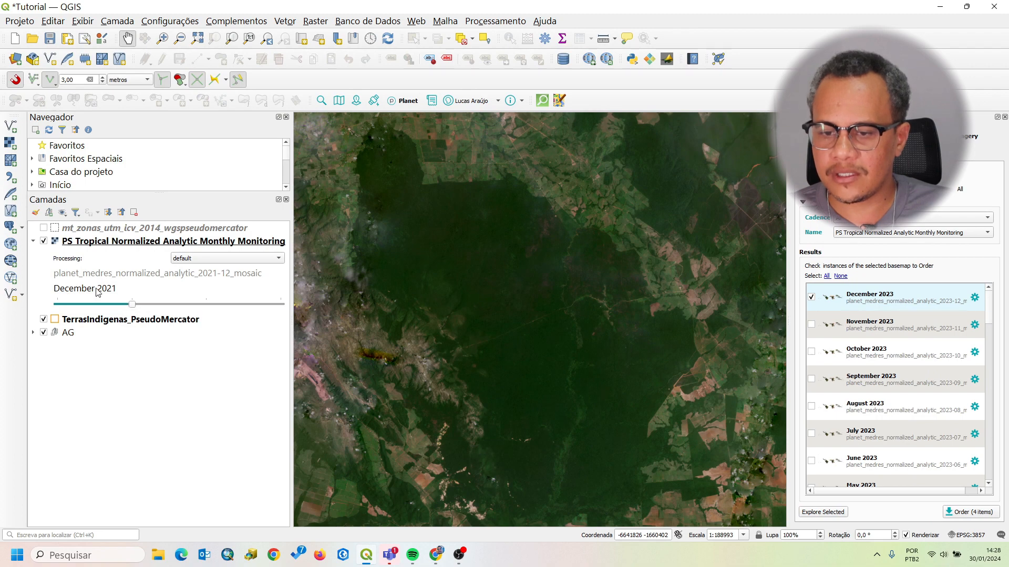
click(211, 305)
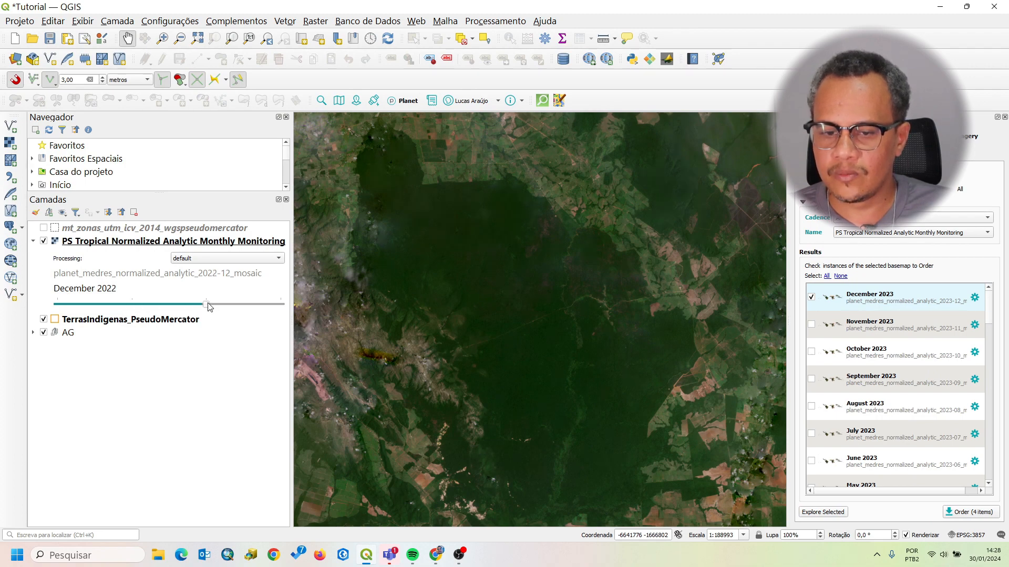
click(278, 304)
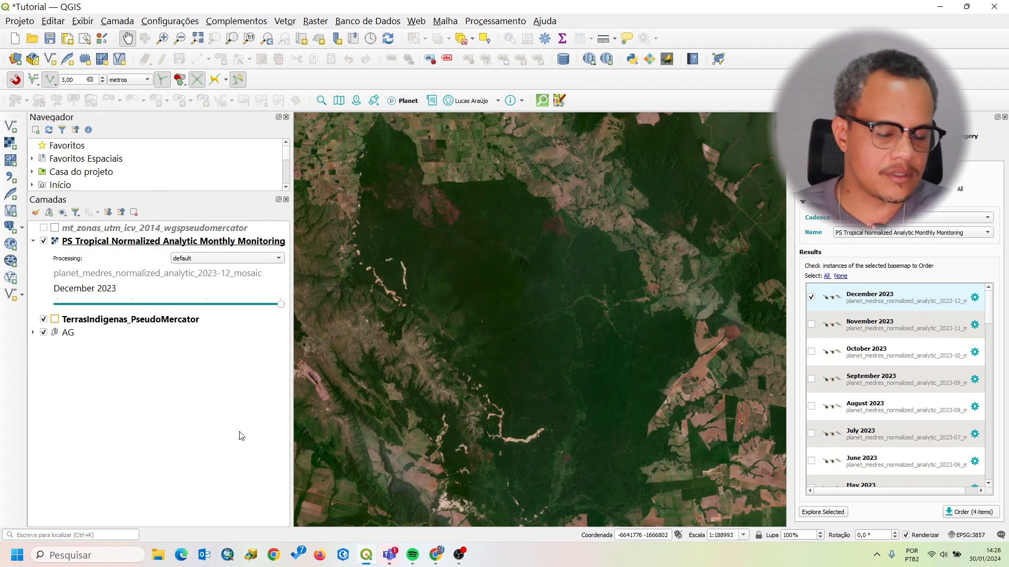
click(58, 305)
click(58, 305)
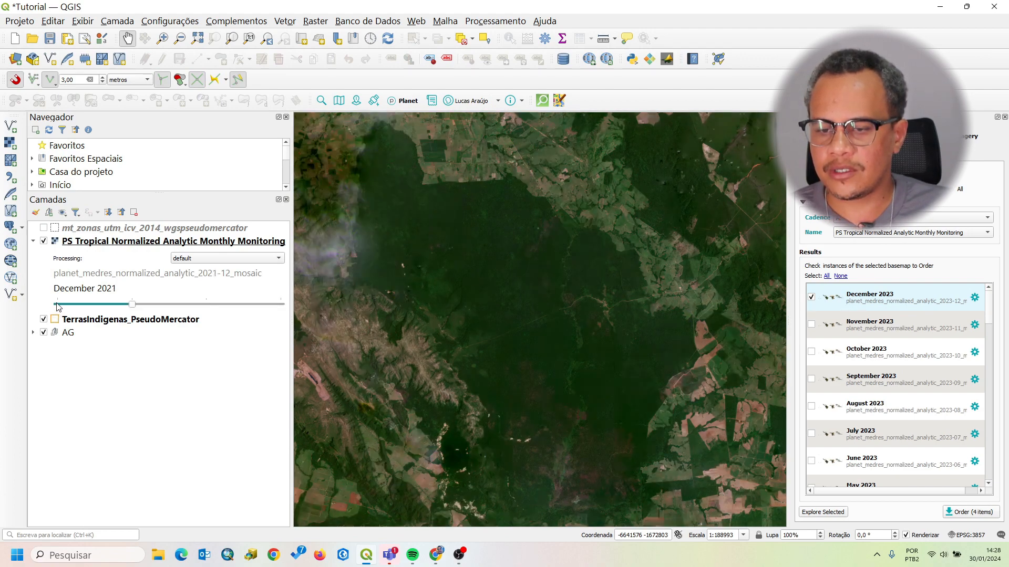
click(58, 305)
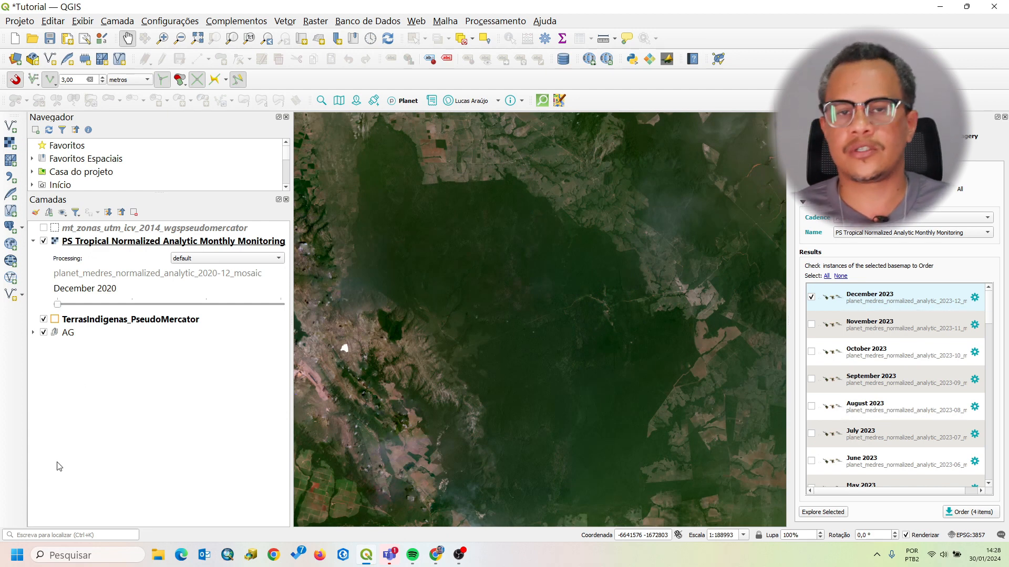
Step: Move the PS Tropical Normalized Analytic Monthly Monitoring layer below TerrasIndigenas_PseudoMercator and AG in the layer order
click(109, 243)
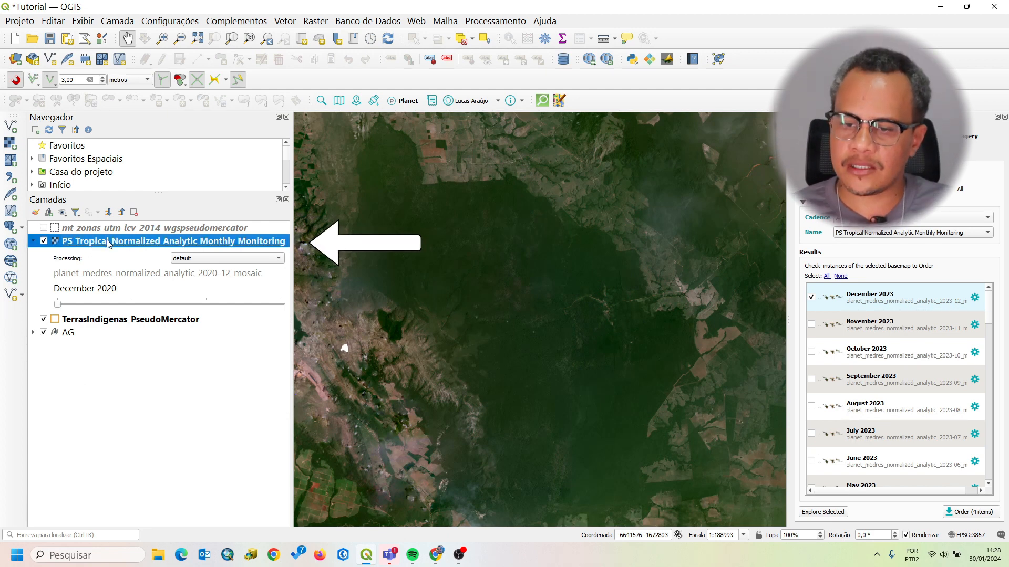
mouse_move(110, 247)
mouse_down()
mouse_move(105, 328)
mouse_move(92, 349)
mouse_up()
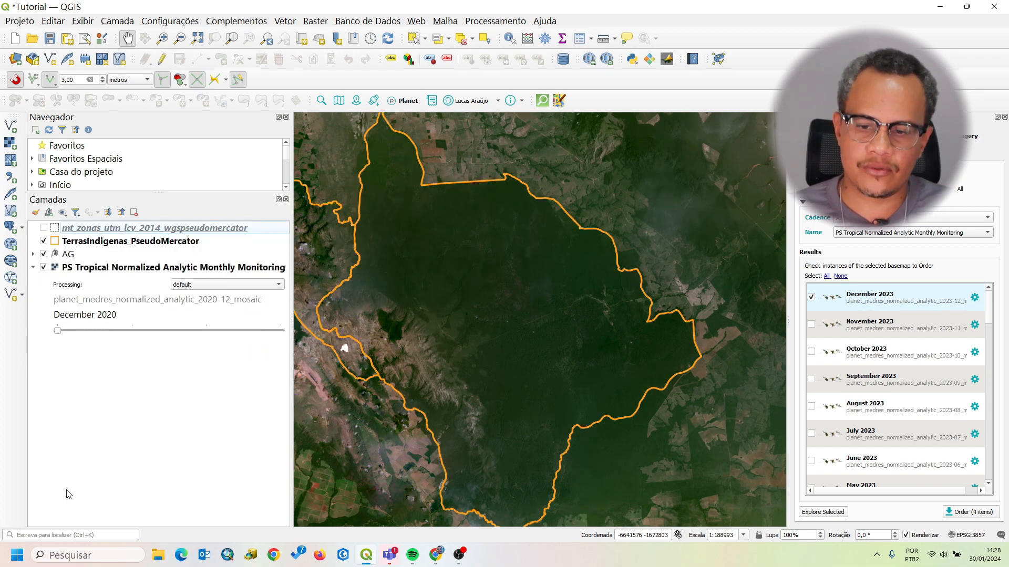
drag(683, 451, 700, 426)
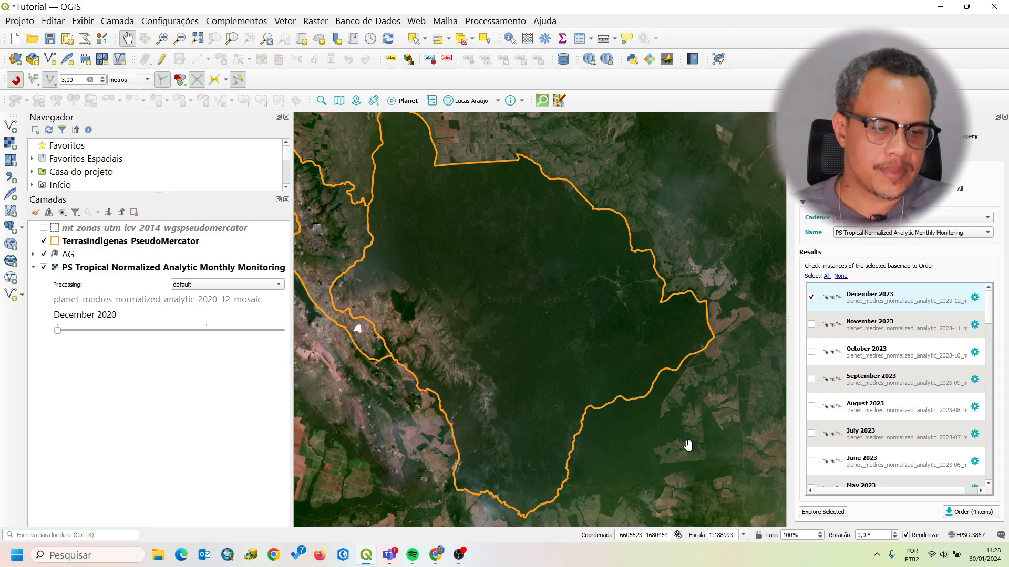
drag(437, 334, 453, 362)
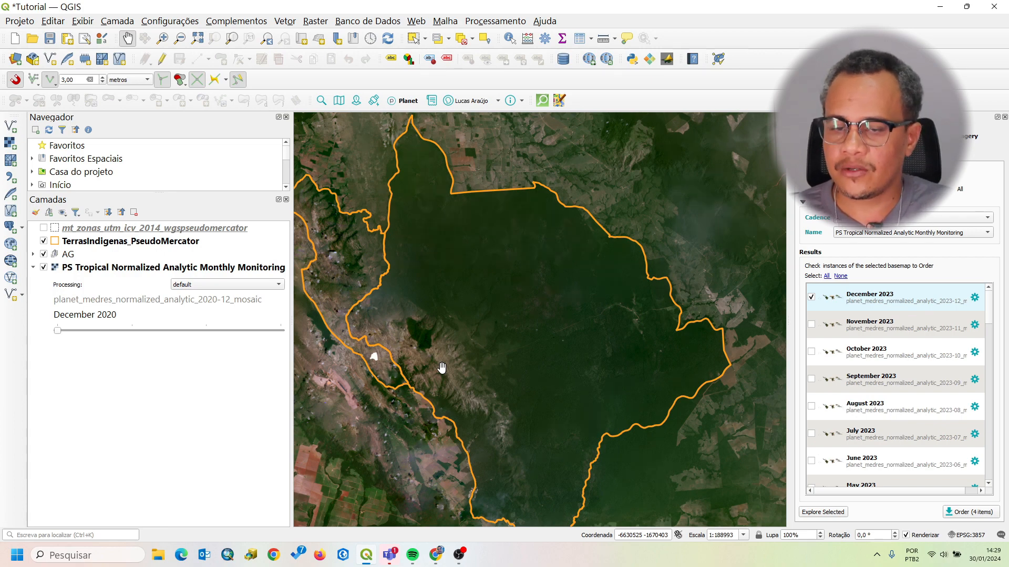
drag(454, 376, 466, 349)
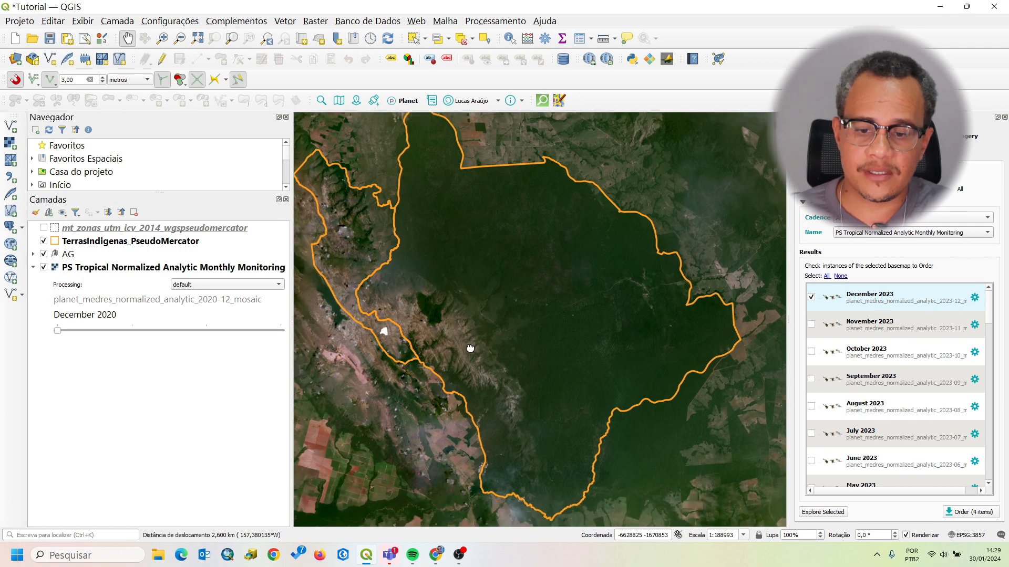
drag(476, 485, 486, 475)
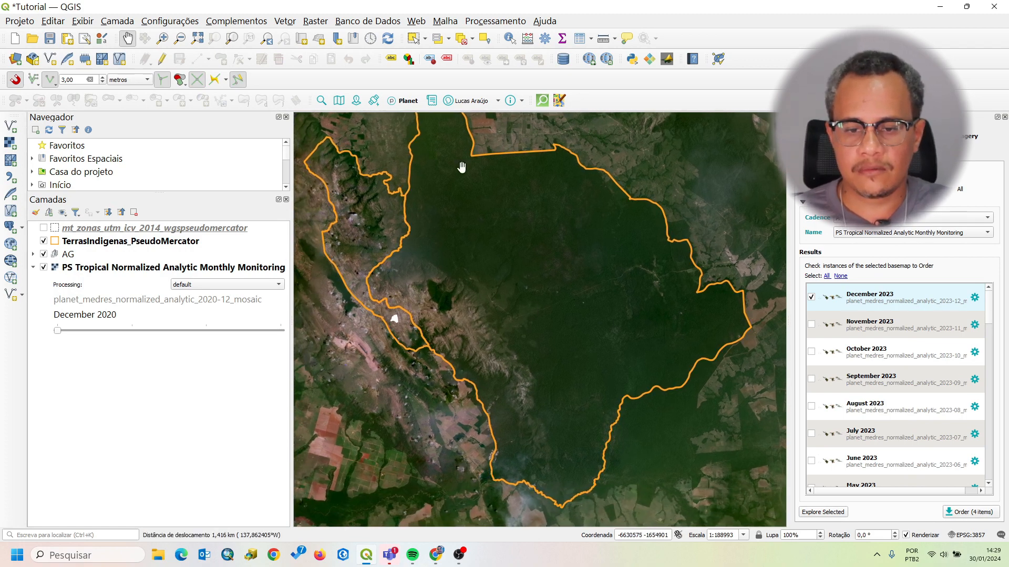
drag(512, 309, 552, 343)
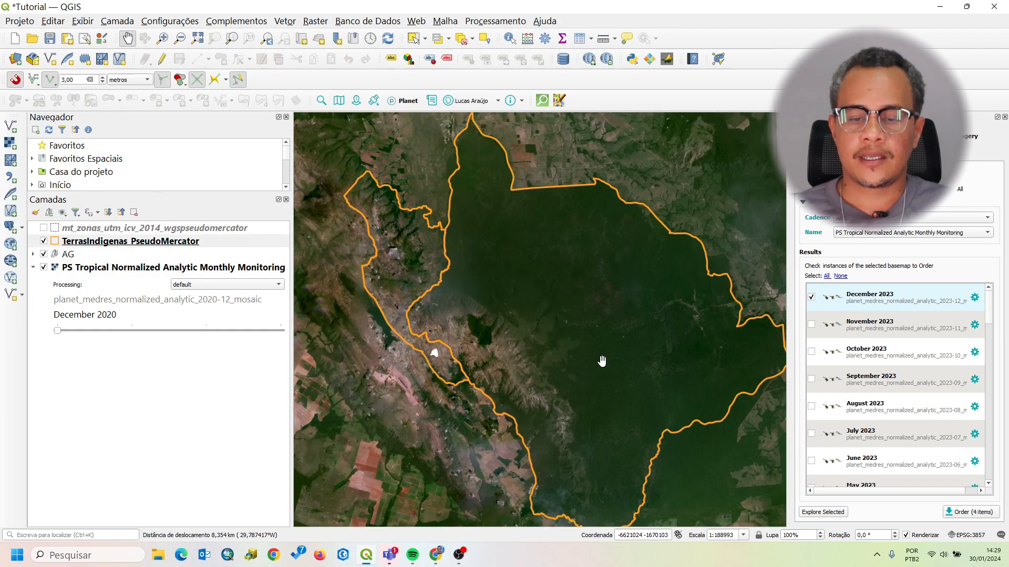
drag(619, 379, 590, 333)
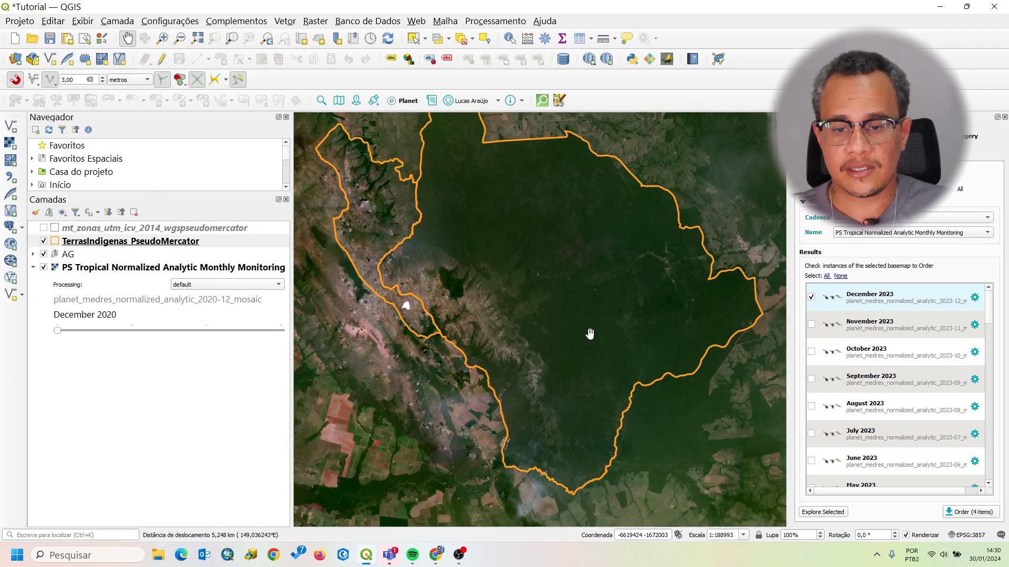
drag(546, 274, 532, 304)
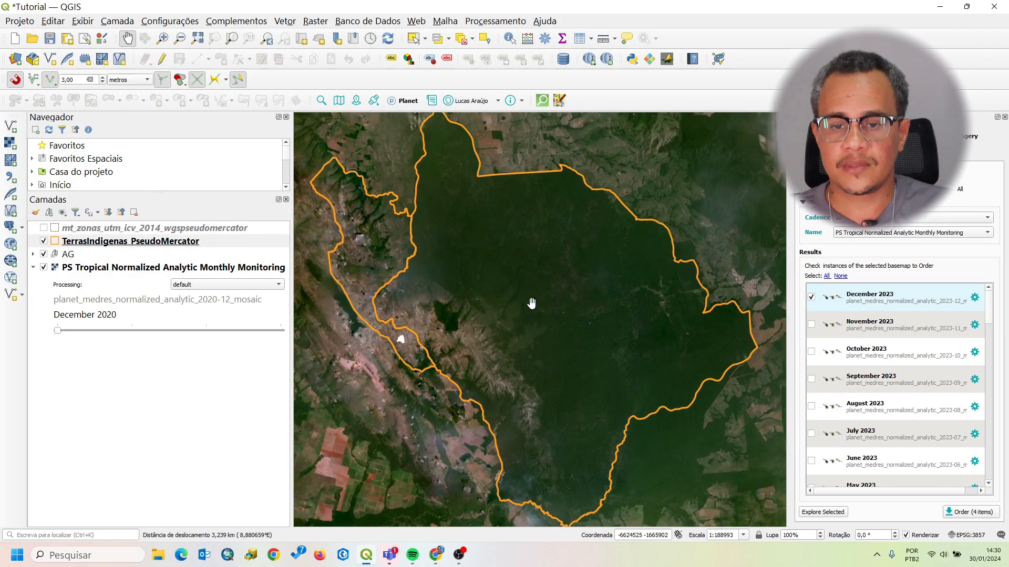
Step: Identify the large eastern territory in the TerrasIndigenas_PseudoMercator layer and enlarge the results window to show more of its attributes
click(513, 41)
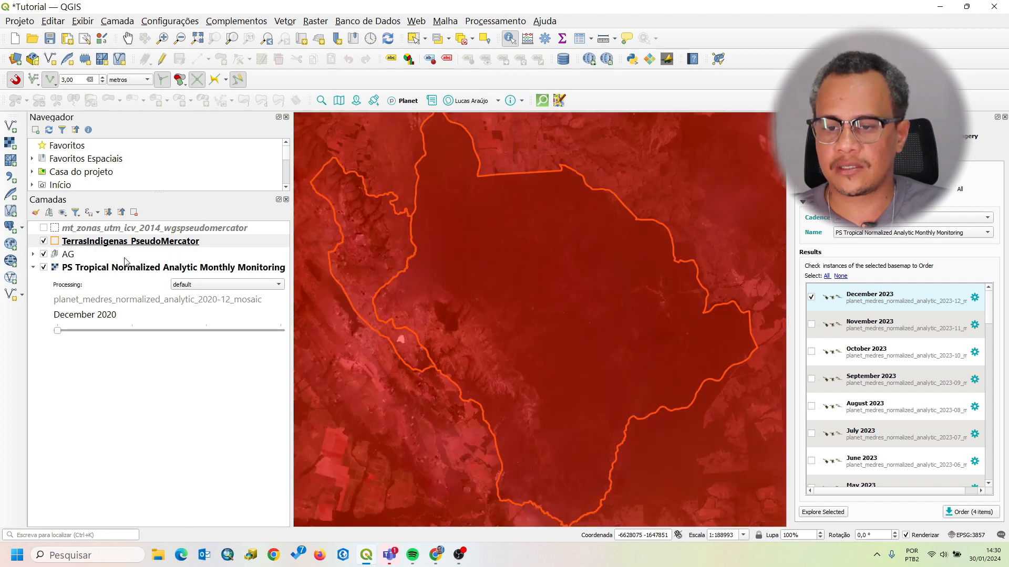
click(139, 243)
click(580, 351)
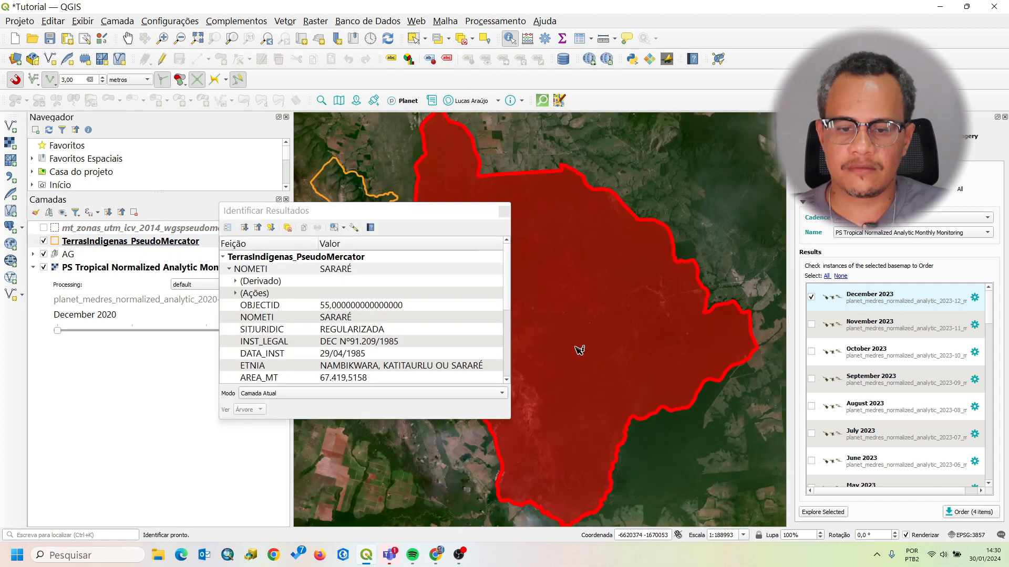
drag(390, 218, 545, 161)
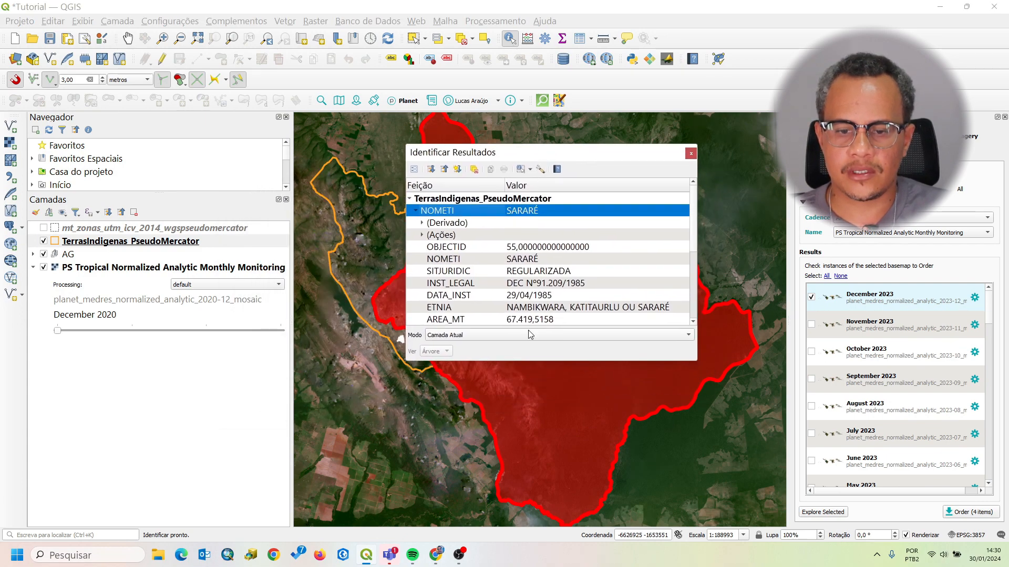
drag(655, 363, 655, 421)
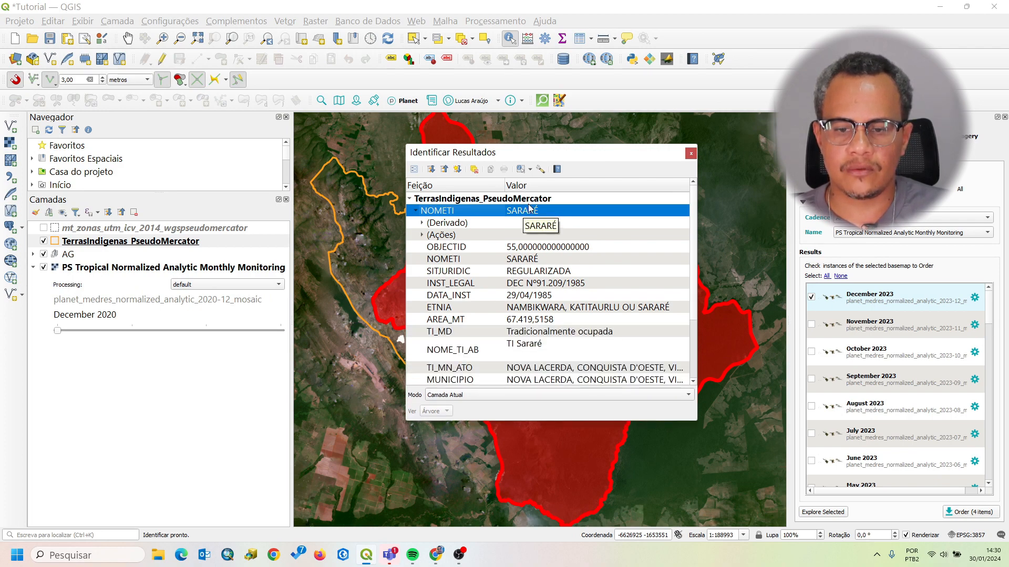
Step: Examine the identified territory's name, legal status and ethnicity attributes, and close the results
click(549, 259)
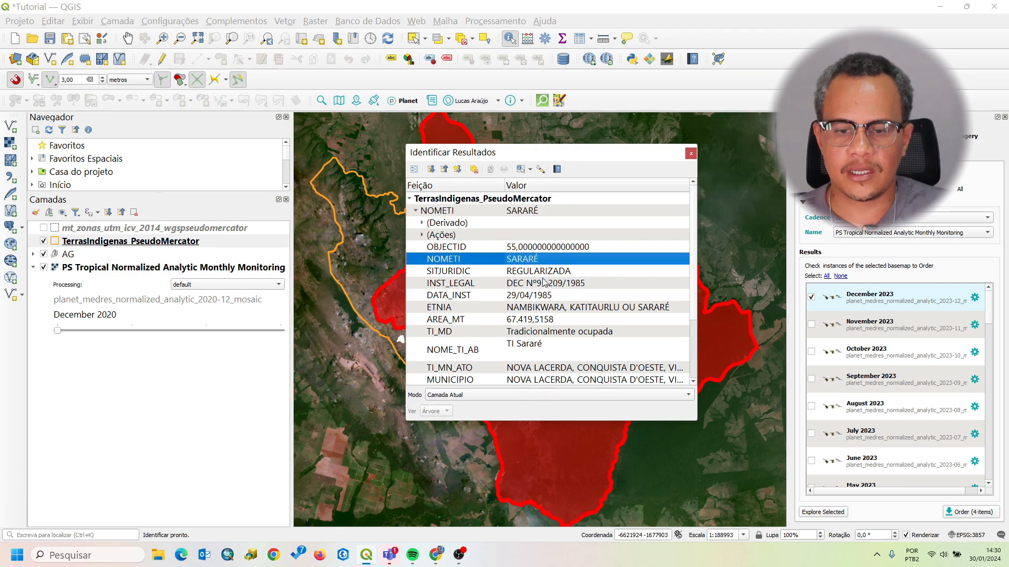
click(546, 271)
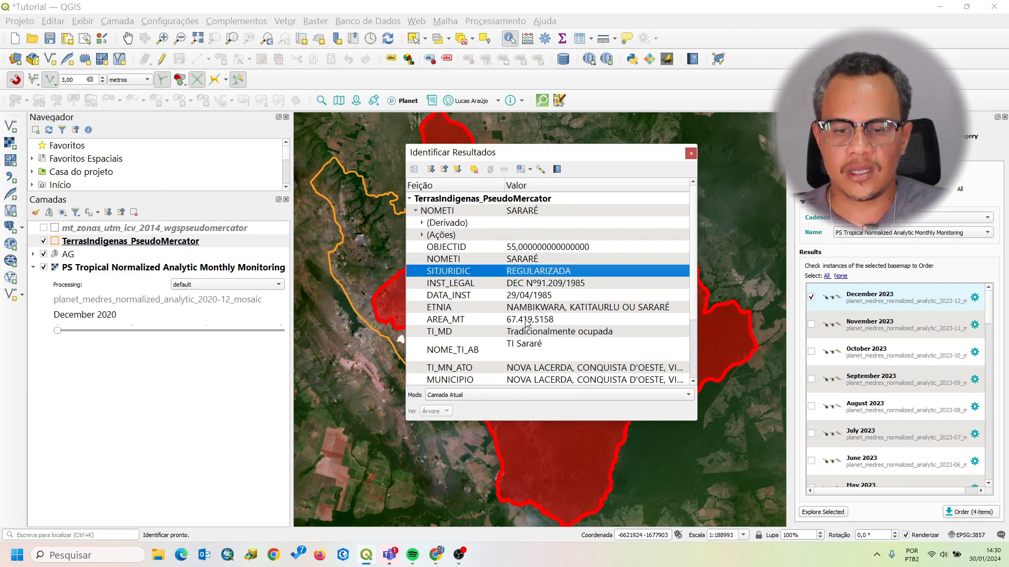
scroll(527, 339, down, 2)
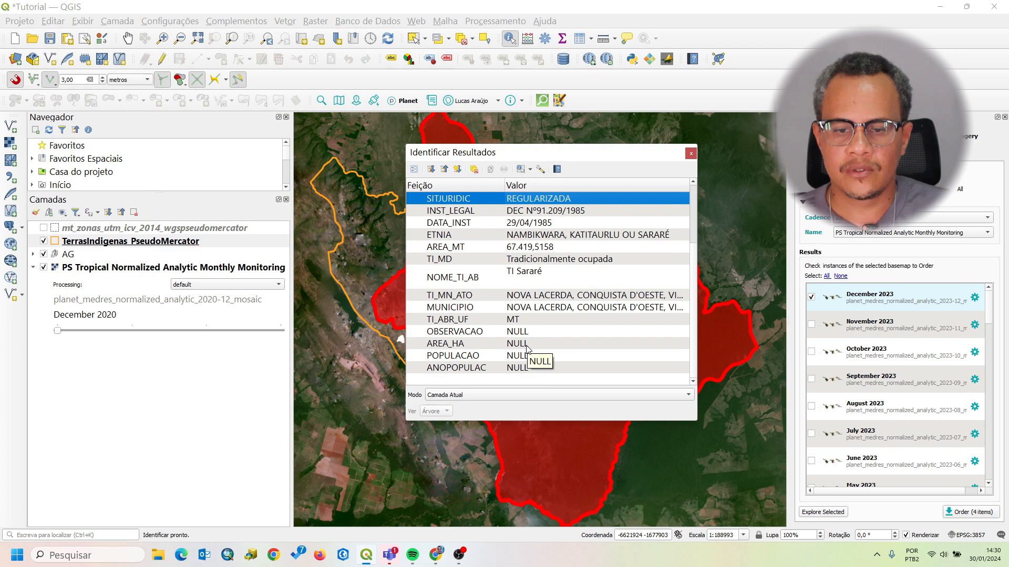
scroll(528, 347, up, 1)
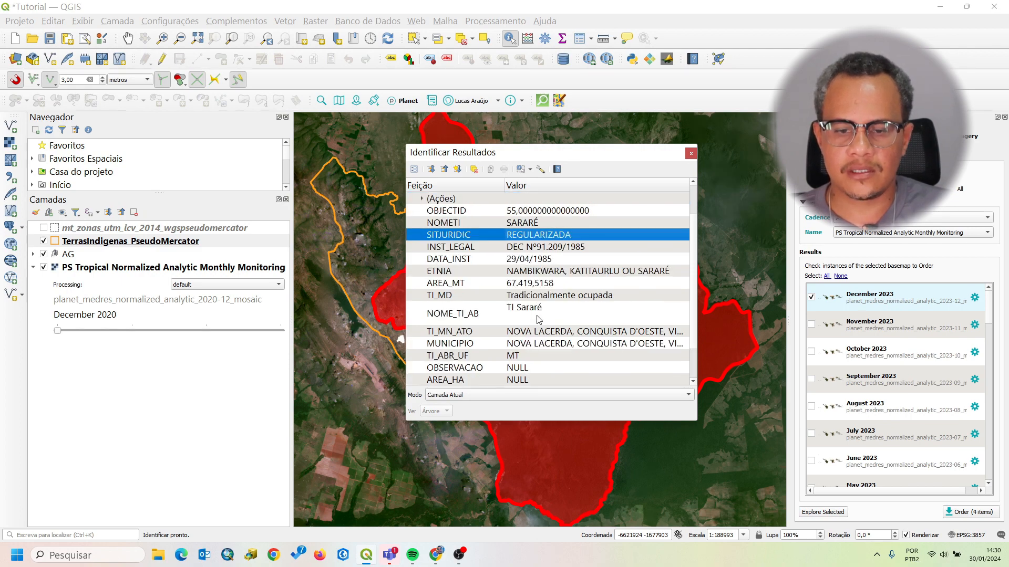
click(540, 273)
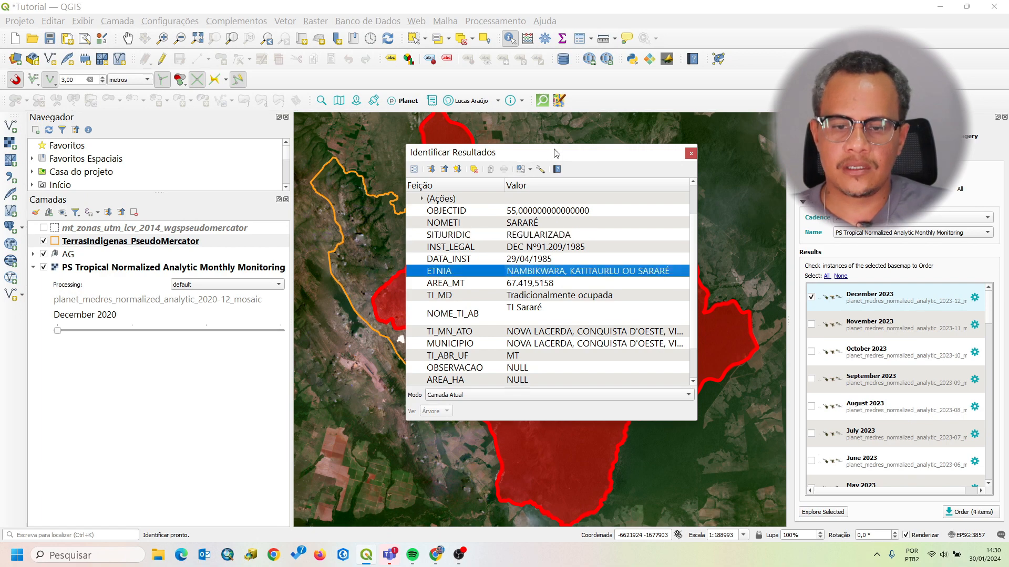
drag(553, 151, 538, 126)
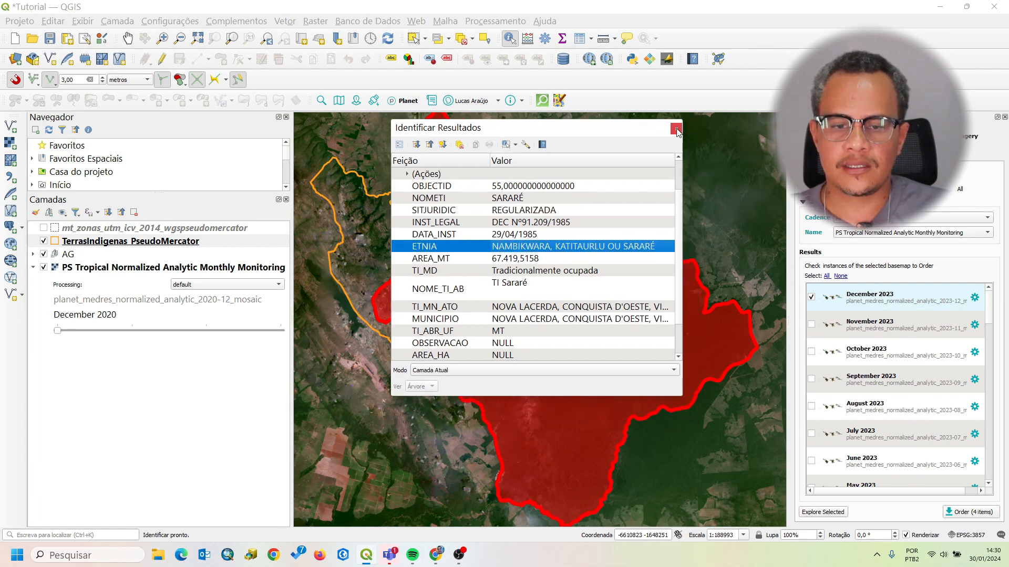
click(675, 130)
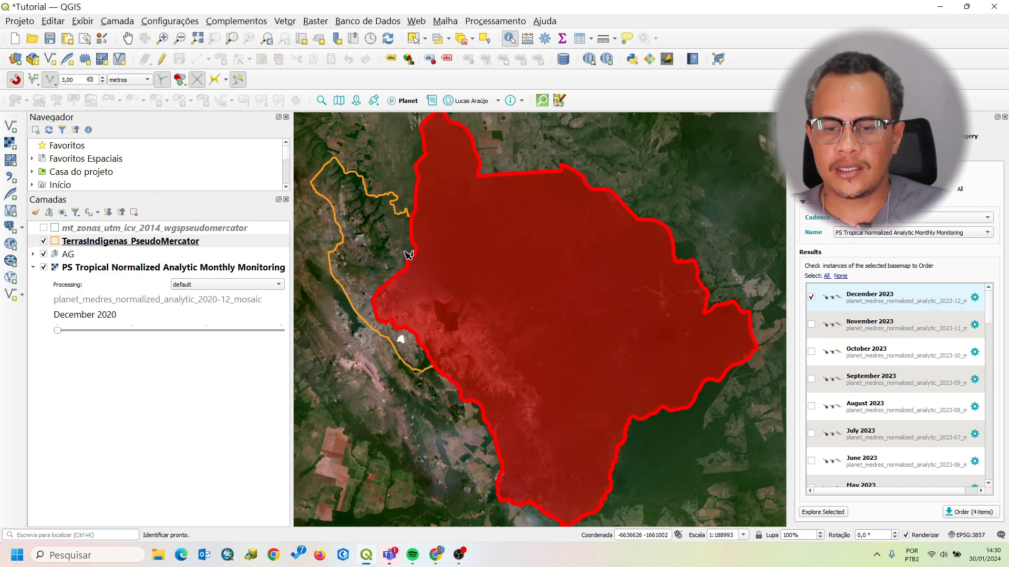
Step: Identify the smaller adjoining western territory, check its name attribute, and close the results
click(388, 245)
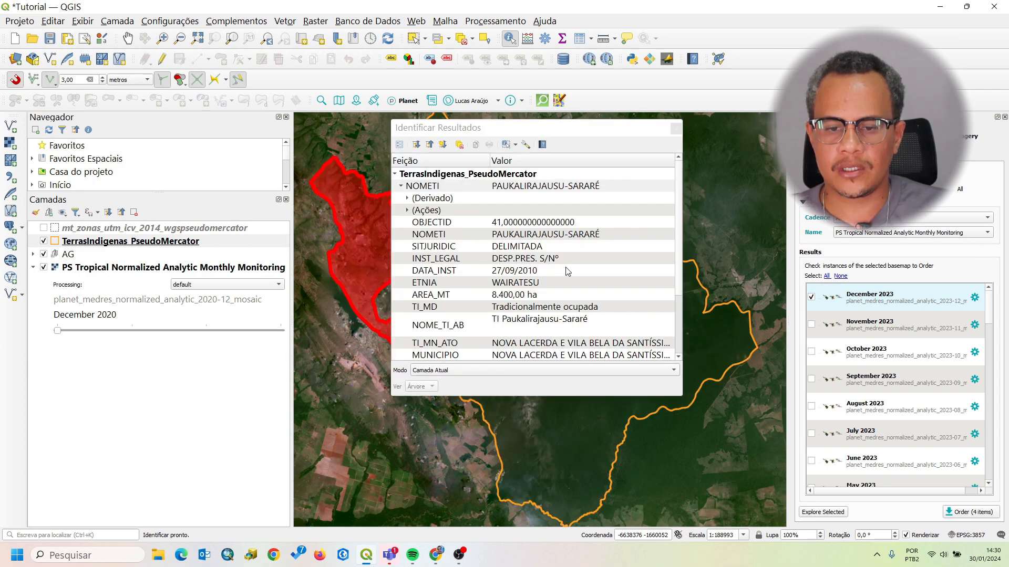
click(556, 236)
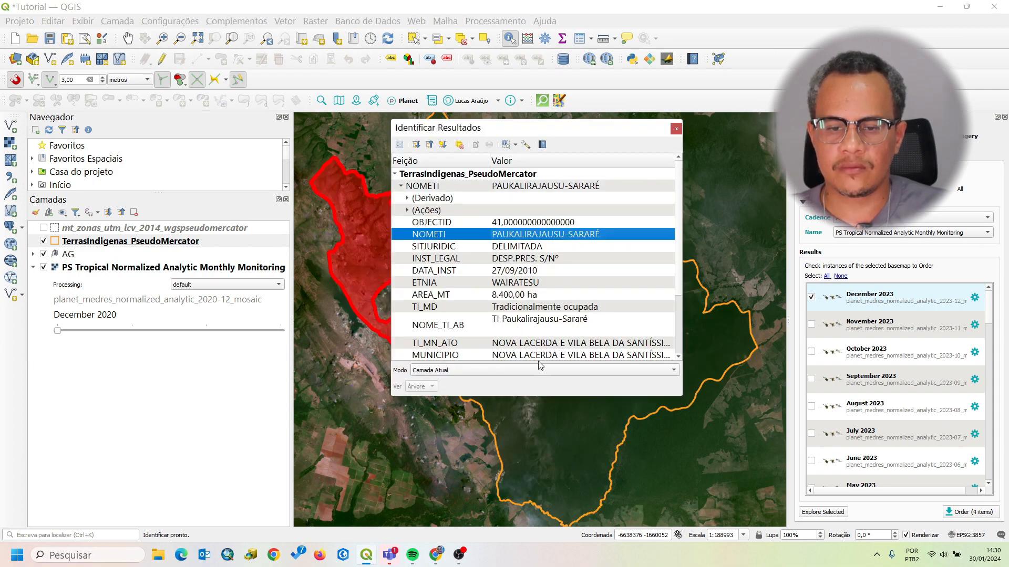
click(676, 130)
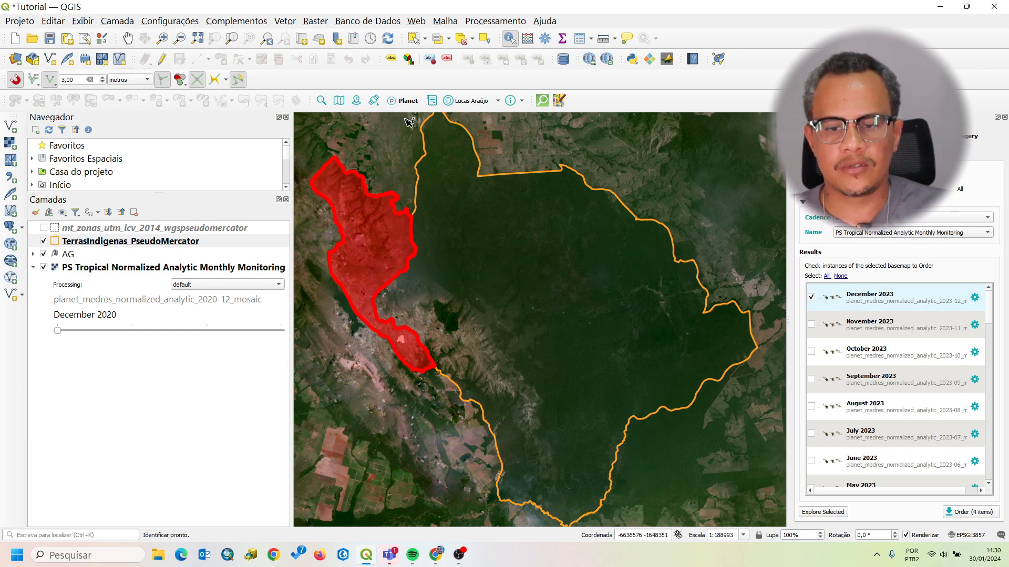
Step: Start a new shapefile layer and set its file name to TI_Sarare_Garimpo in the PLANET folder
scroll(515, 302, up, 1)
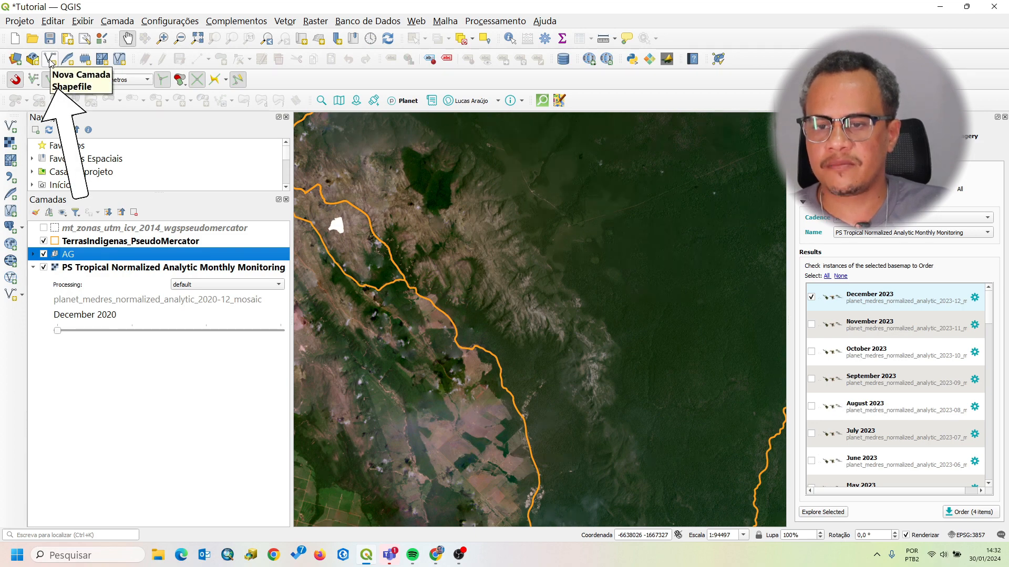
click(119, 22)
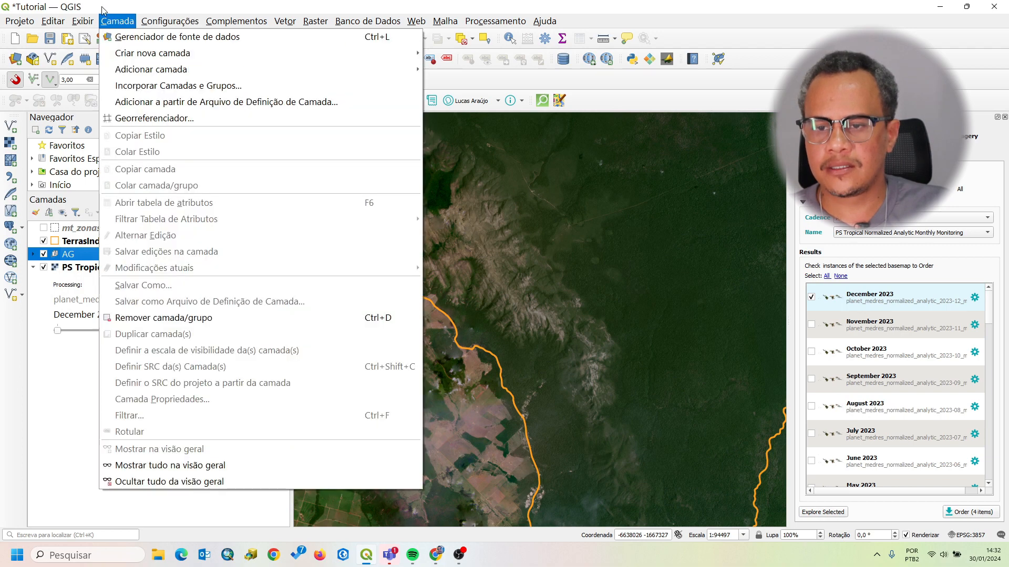
mouse_move(153, 77)
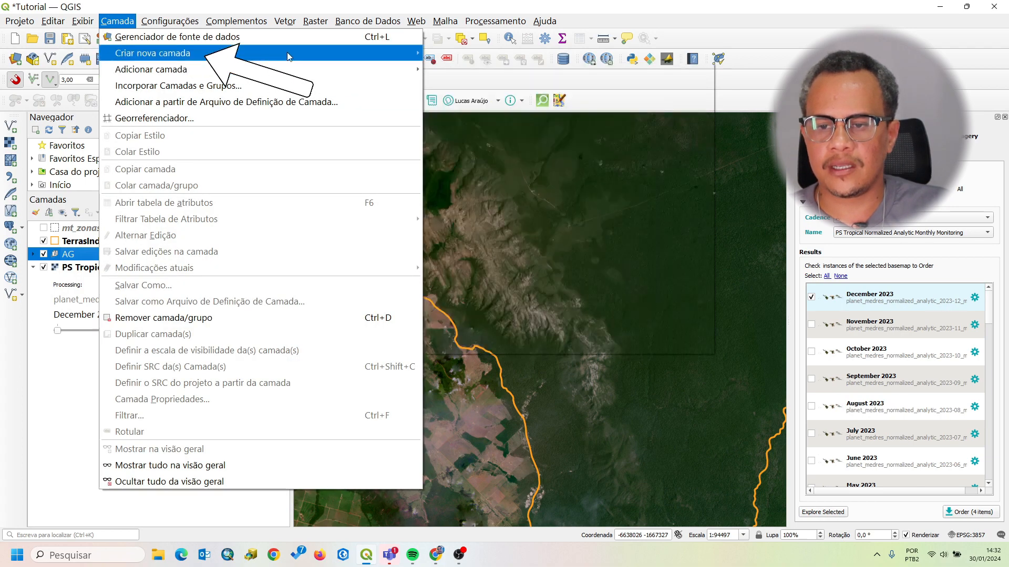
mouse_move(287, 53)
click(470, 71)
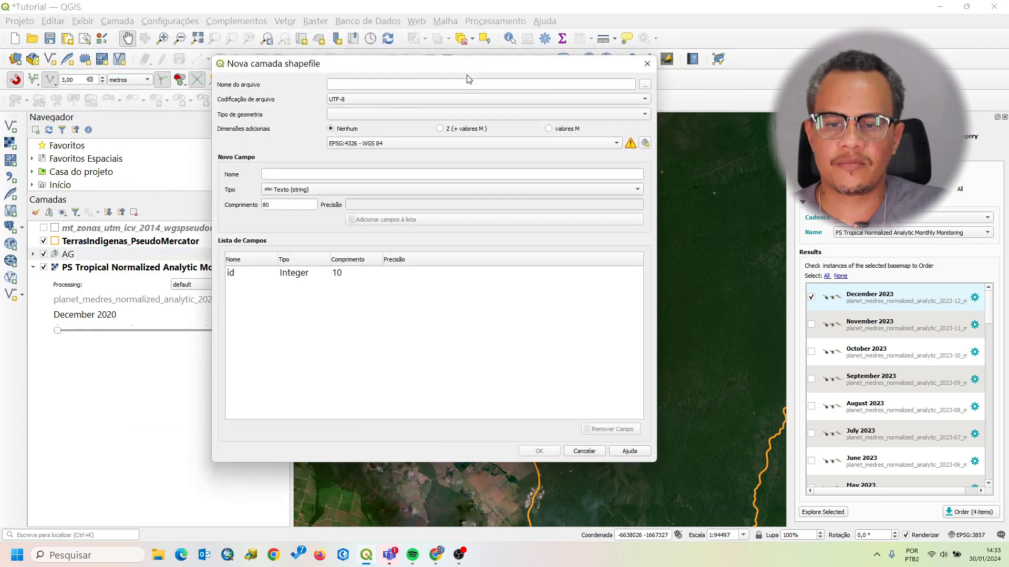
drag(430, 69, 483, 36)
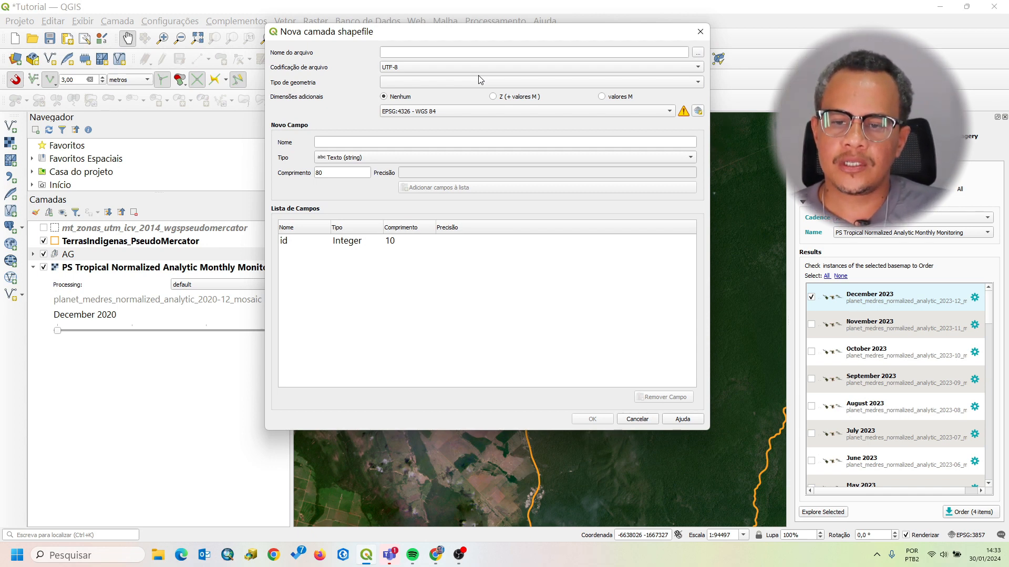
drag(496, 31, 475, 58)
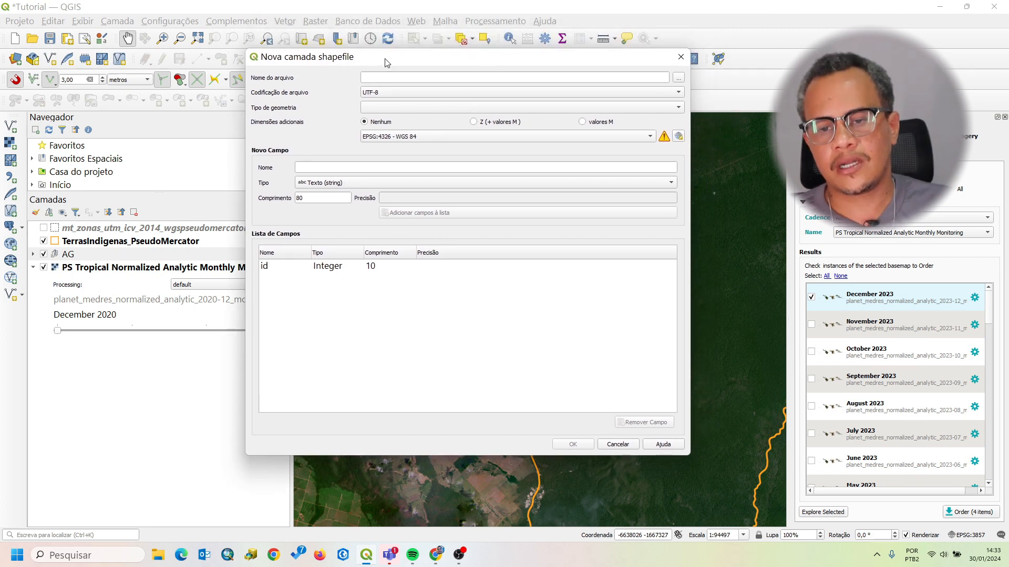
drag(387, 64, 376, 55)
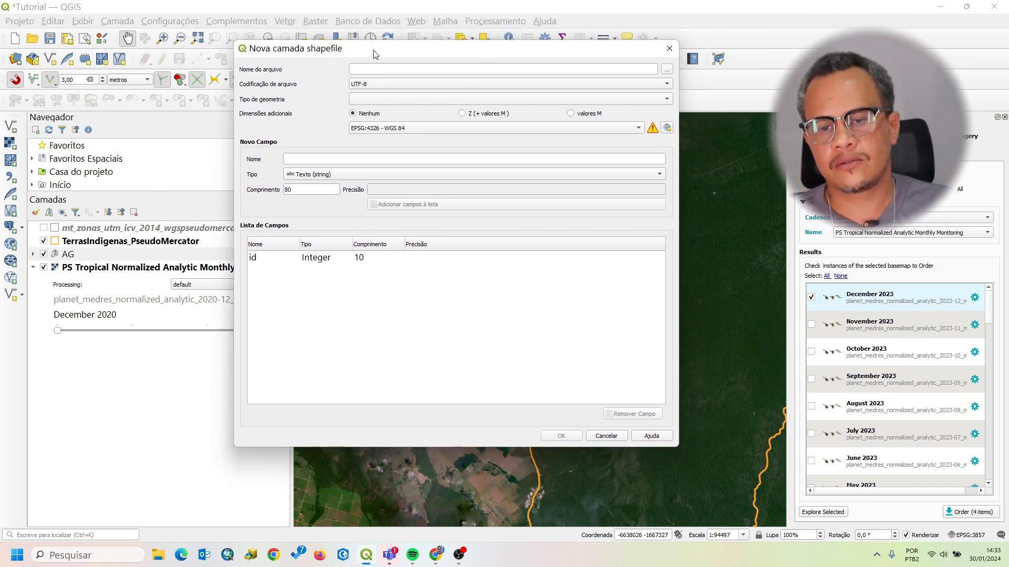
click(668, 71)
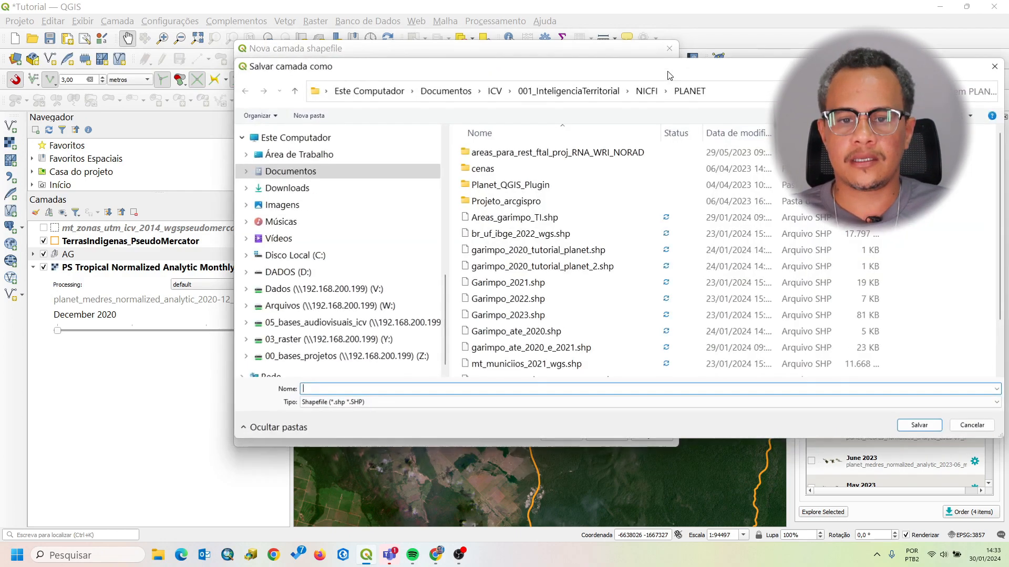
drag(587, 73, 564, 69)
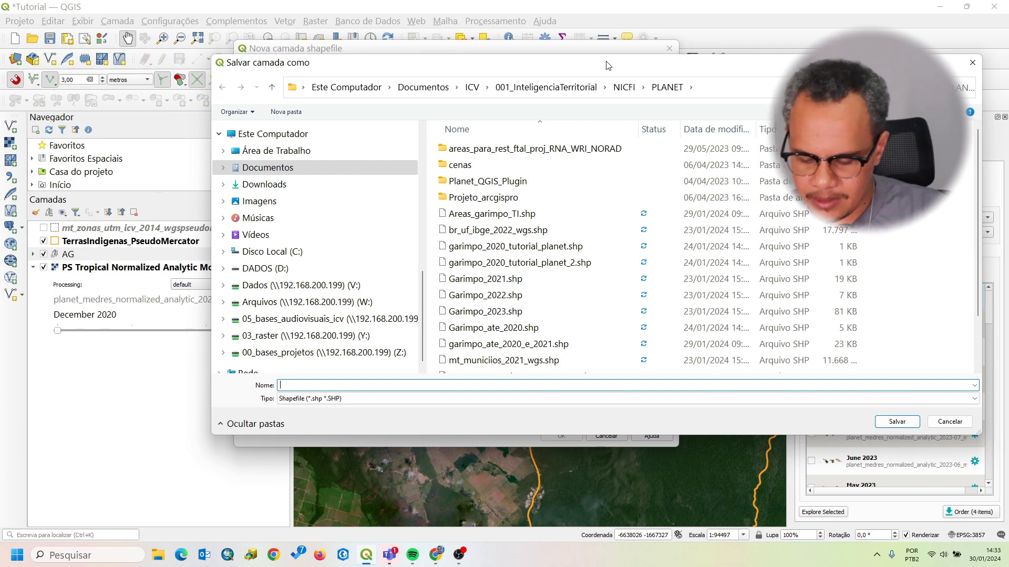
text(TI_Sarare_Garimpo)
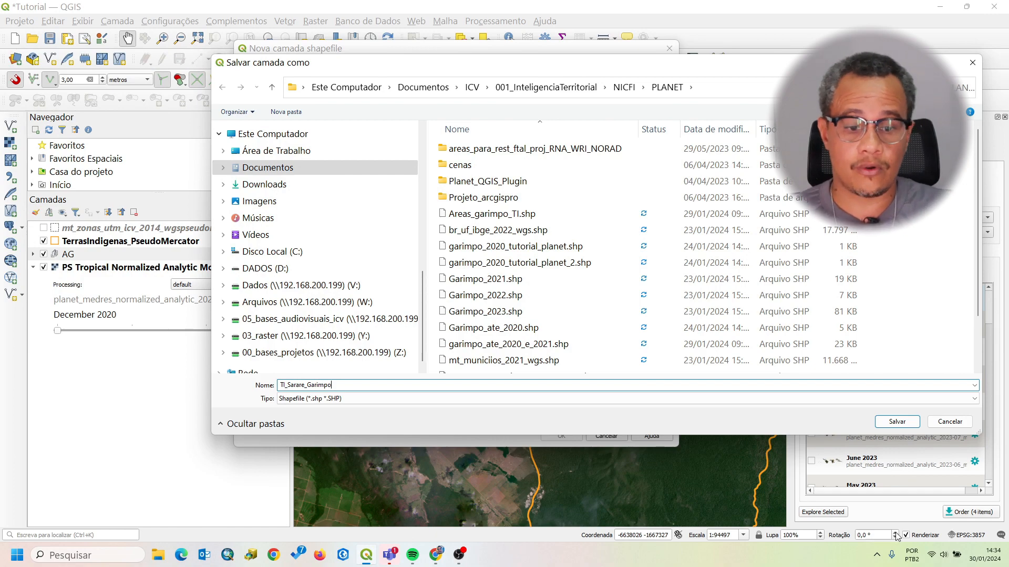
click(892, 423)
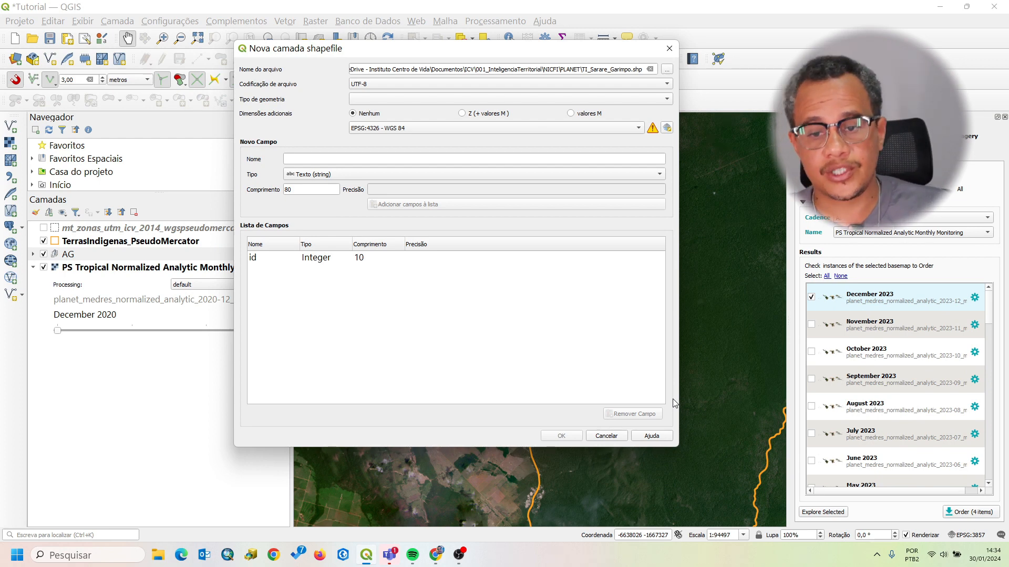
Step: Set the new shapefile's geometry type to Polígono and its coordinate system to the project's EPSG:3857 - WGS 84 / Pseudo-Mercator
drag(569, 48, 562, 59)
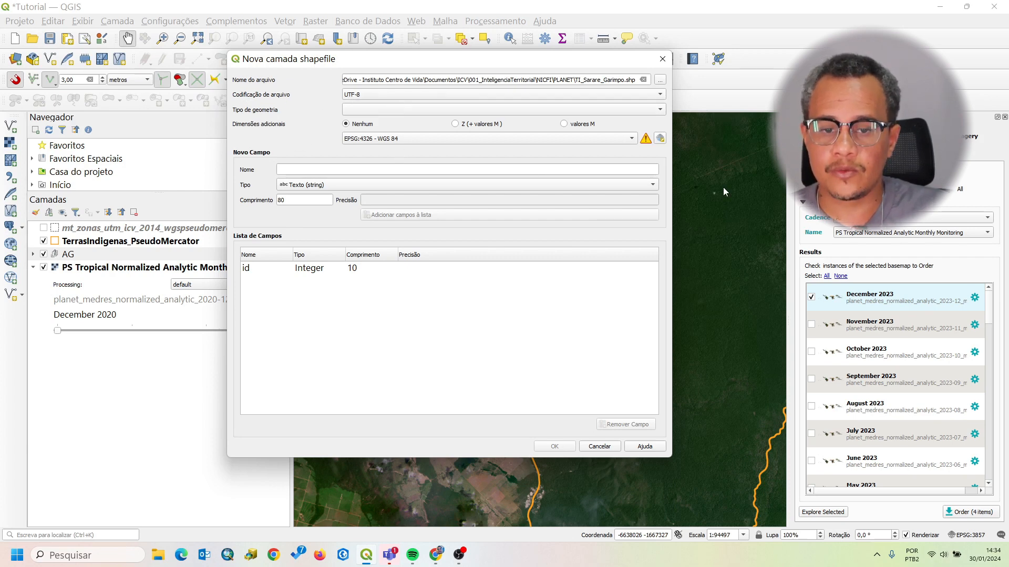
click(657, 110)
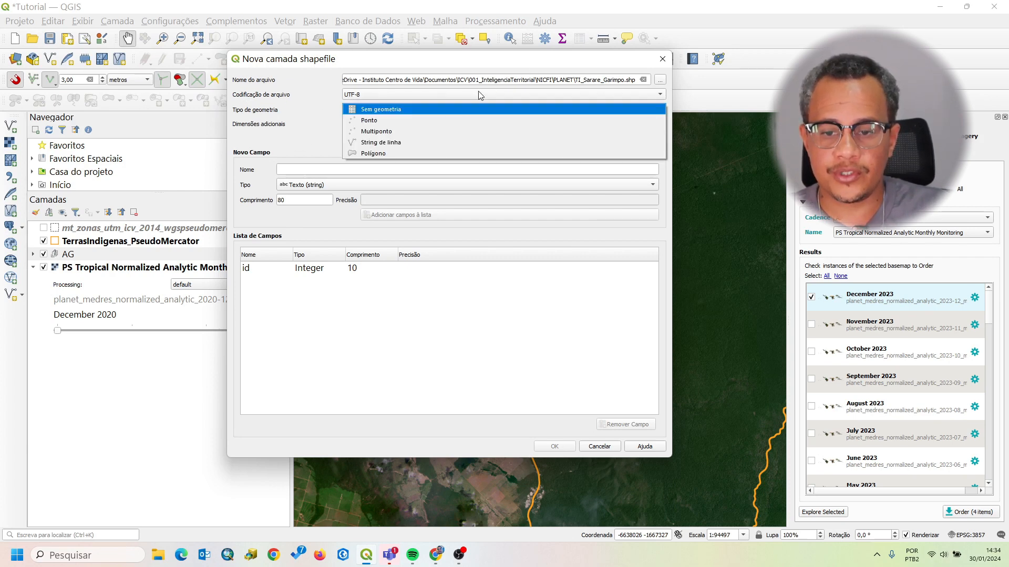
click(436, 154)
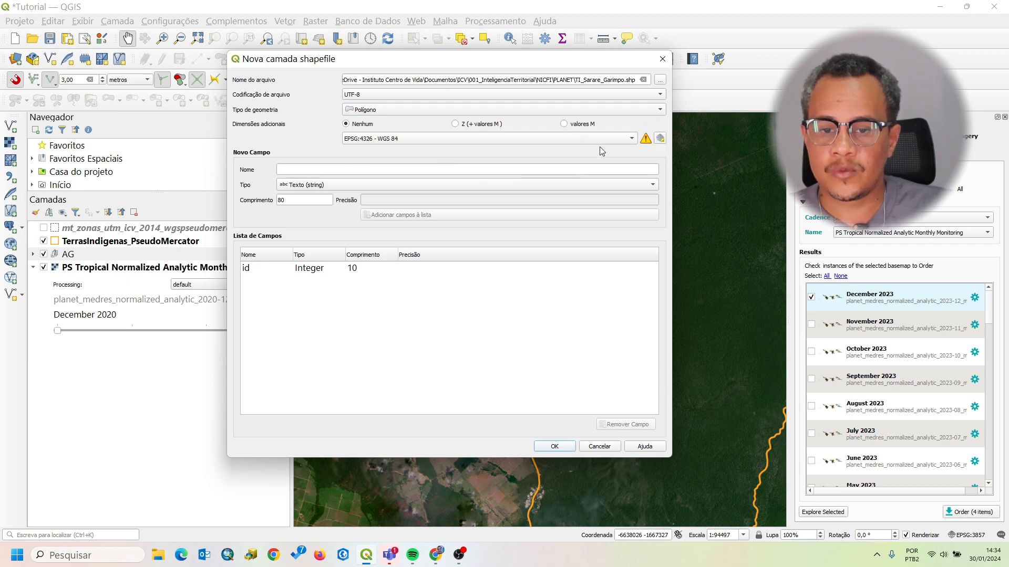
click(630, 138)
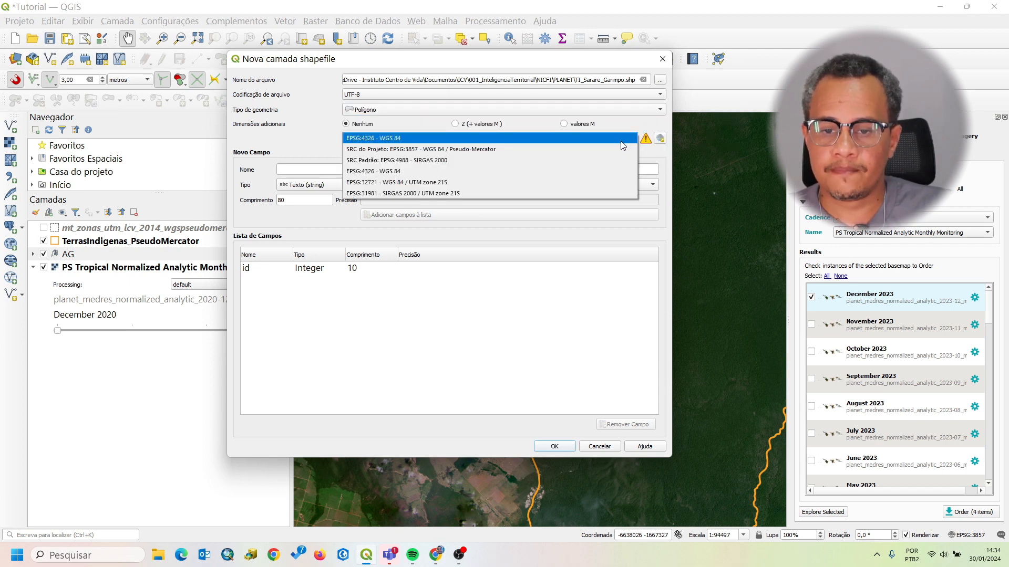
click(421, 149)
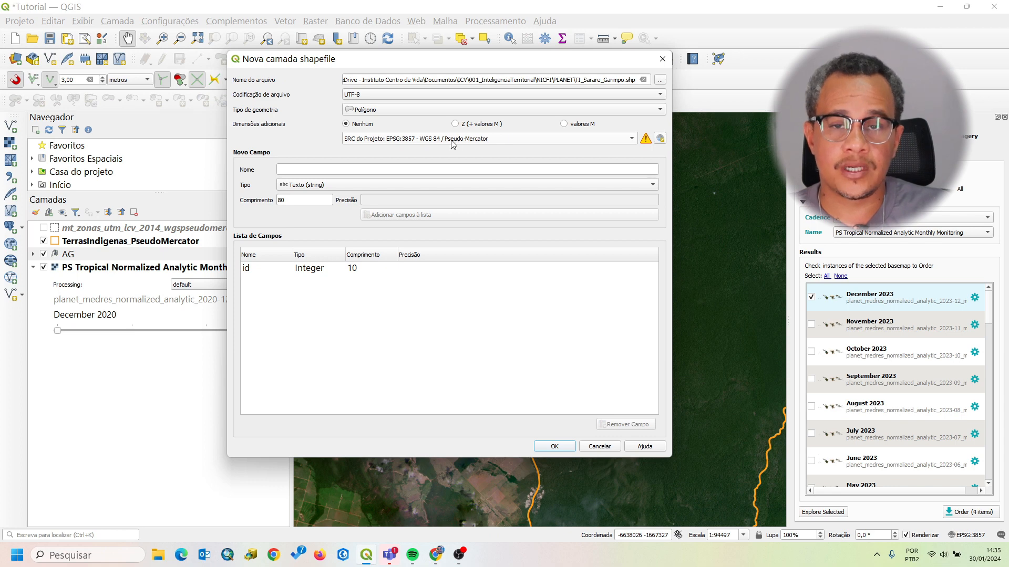
drag(446, 62, 522, 46)
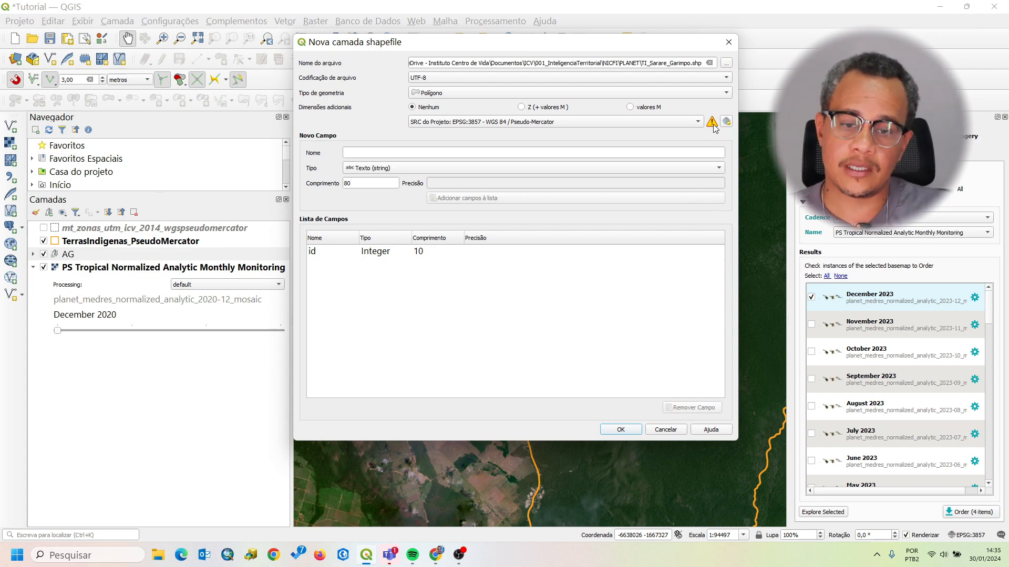
mouse_move(714, 127)
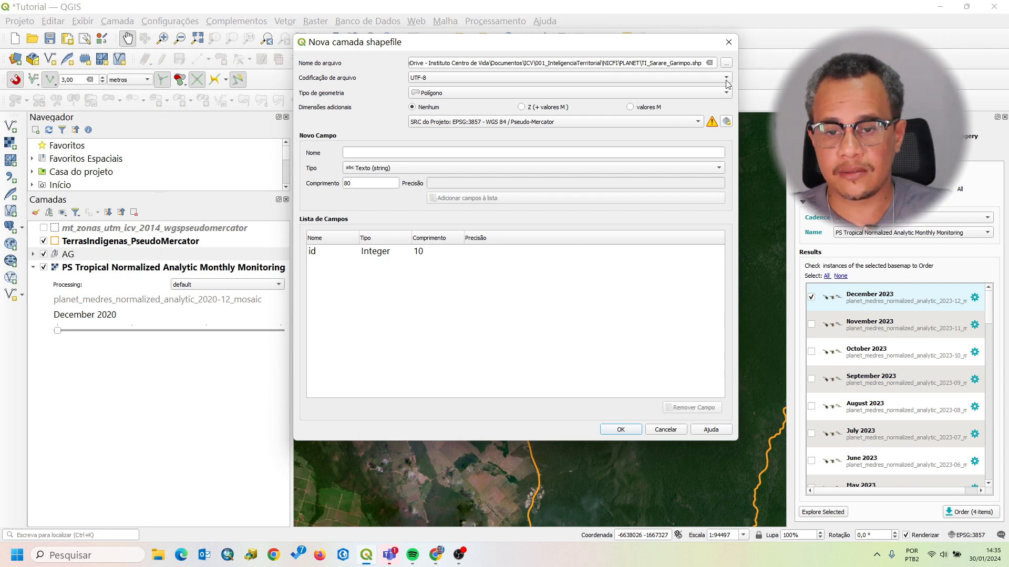
drag(593, 43, 577, 54)
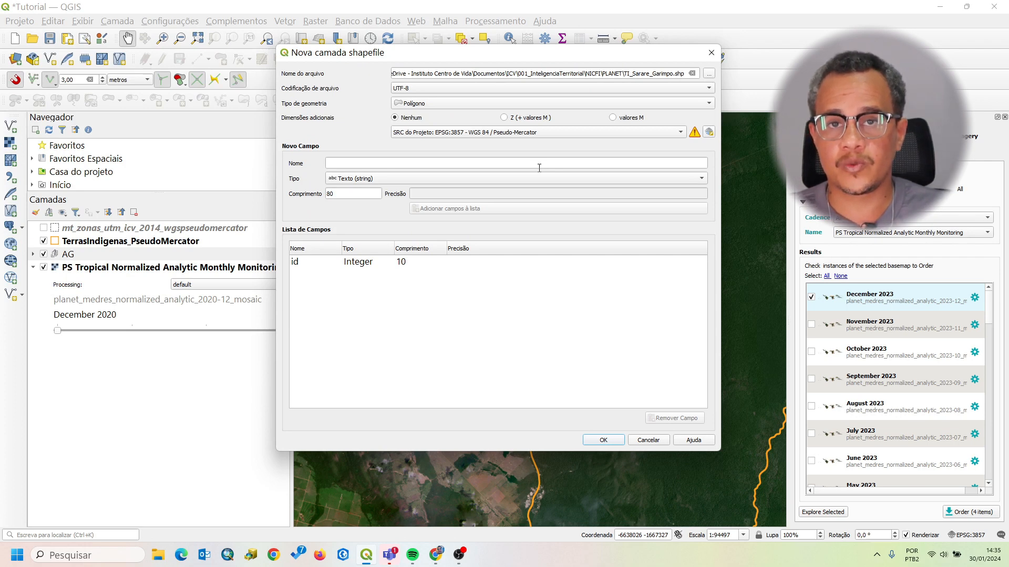
drag(499, 49, 511, 51)
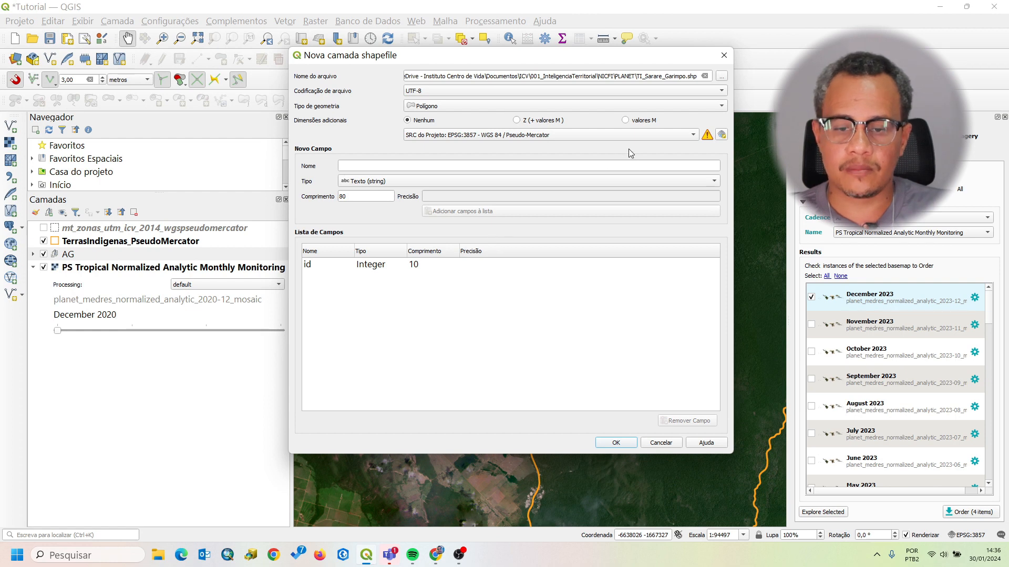
drag(606, 63, 590, 82)
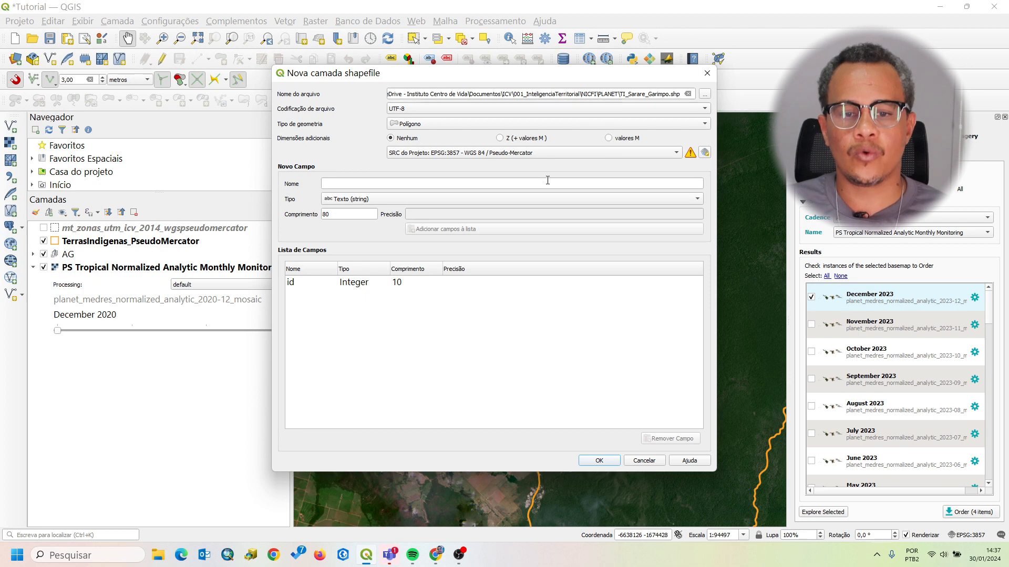
drag(613, 79, 625, 65)
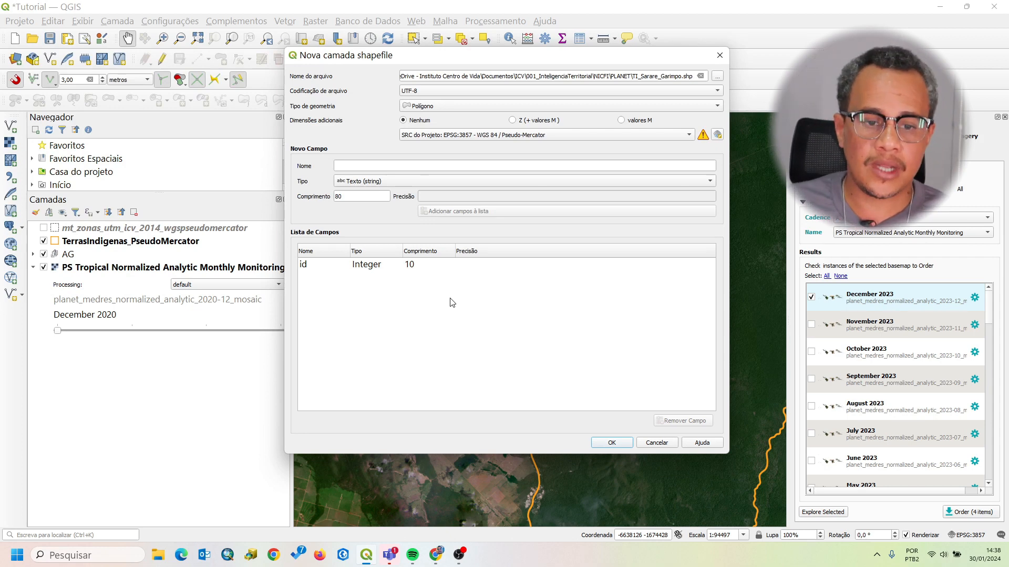
Step: Add a text field named Categoria with length 80 to the new shapefile's field list
click(443, 167)
text(Ca)
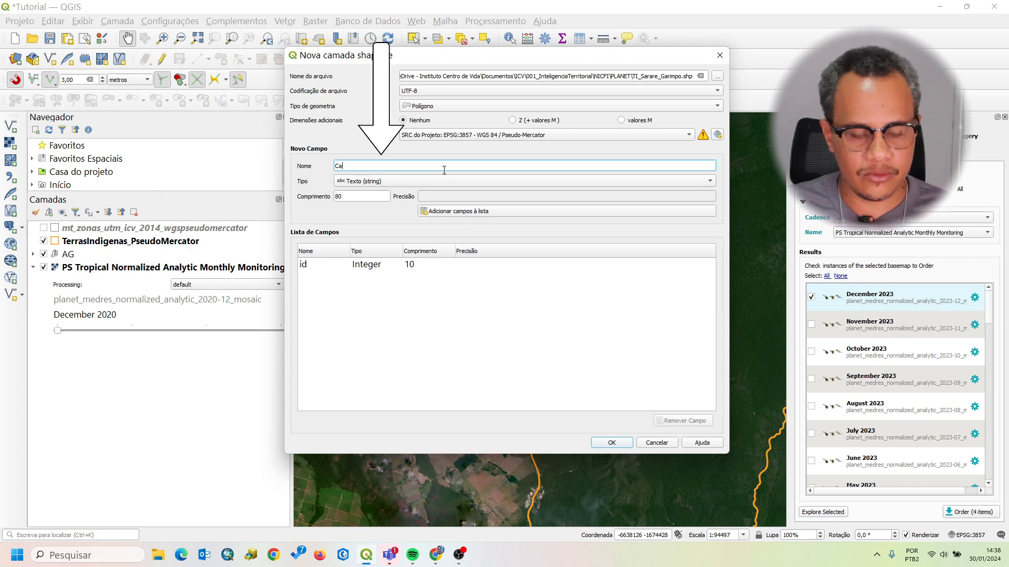
text(tegoria)
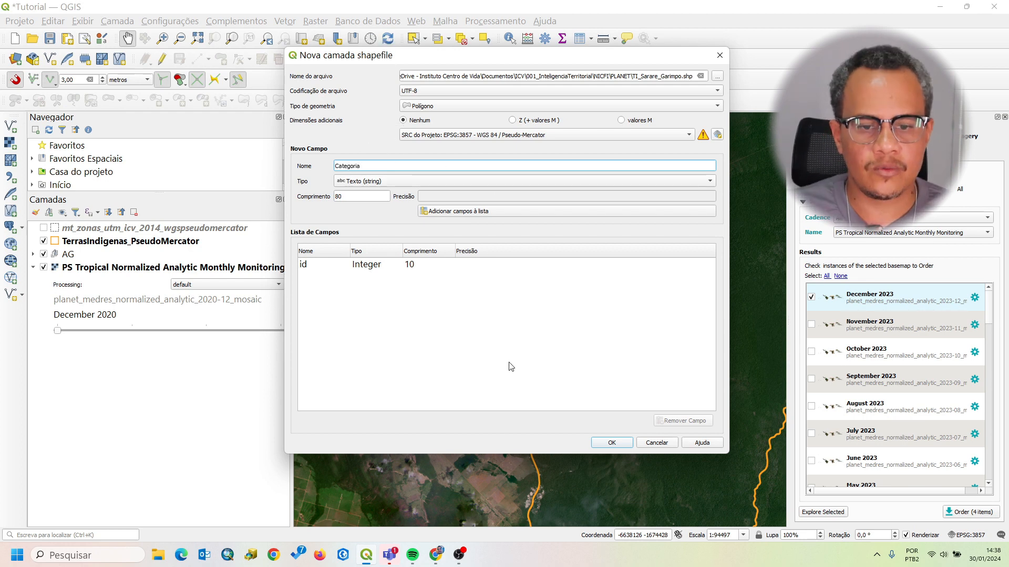
key(Tab)
key(Tab)
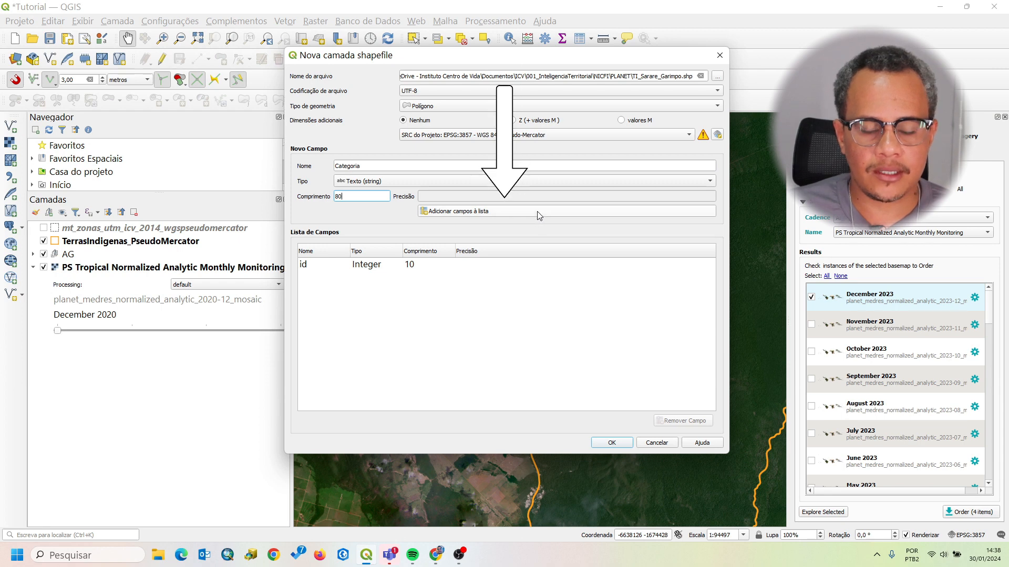
click(537, 213)
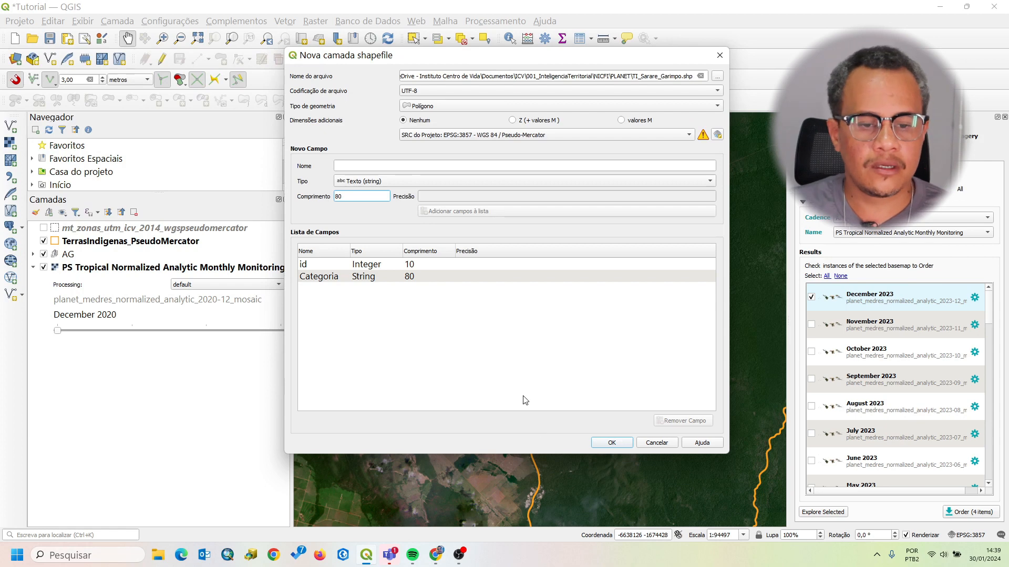
Step: Add a text field named Periodo with length 80 to the new shapefile's field list
click(475, 166)
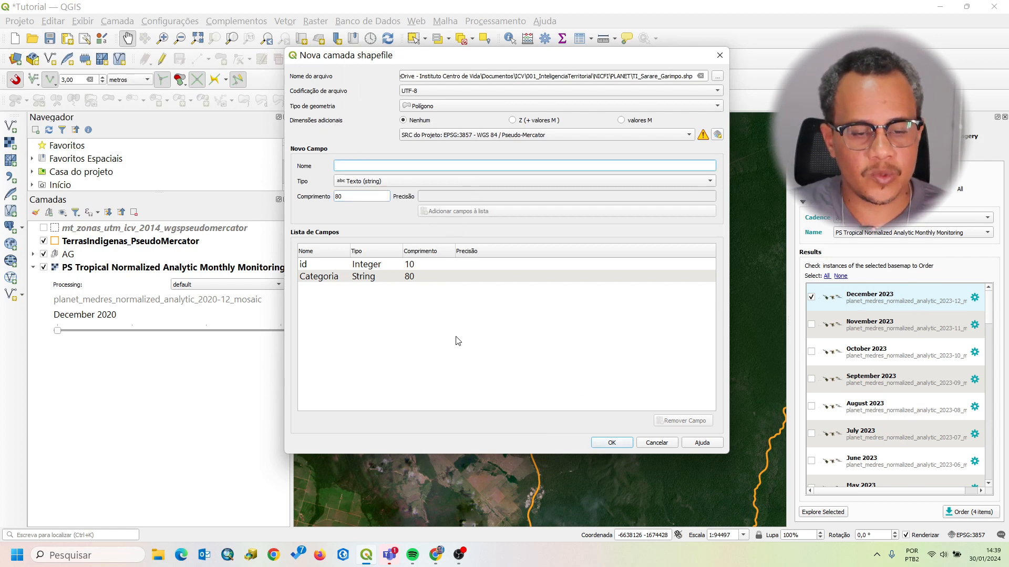
text(Periodo)
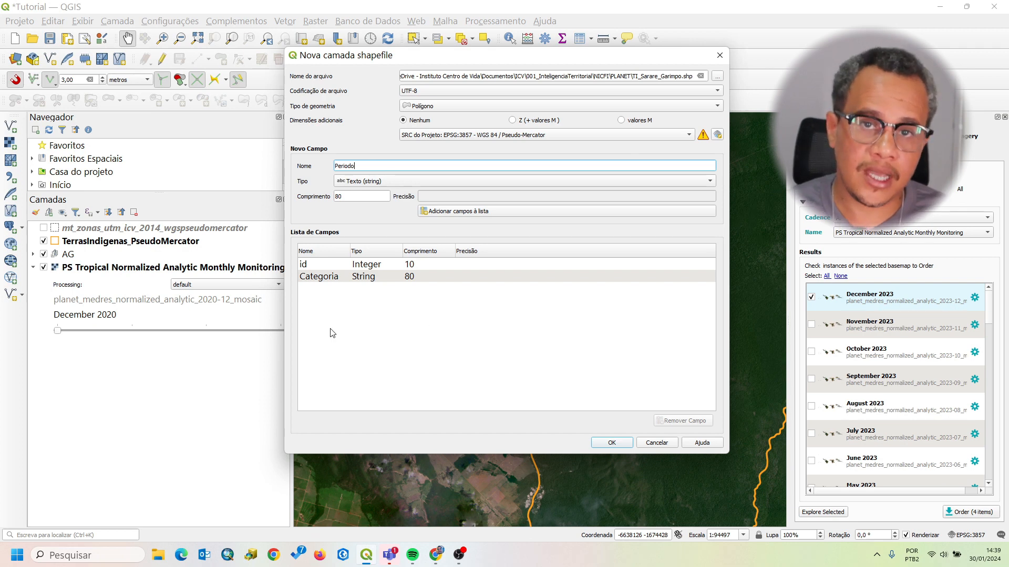
click(441, 185)
click(441, 184)
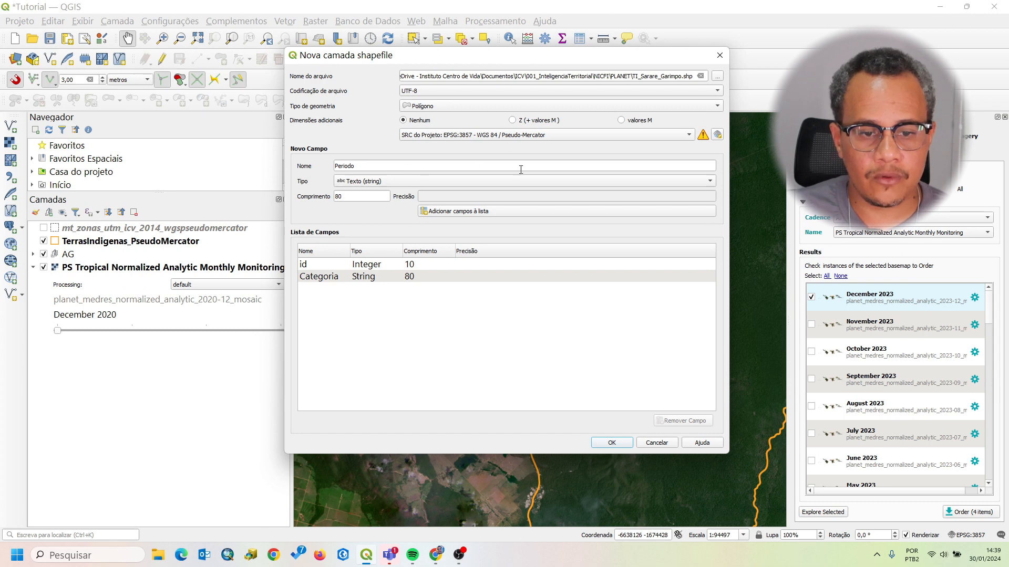
click(599, 181)
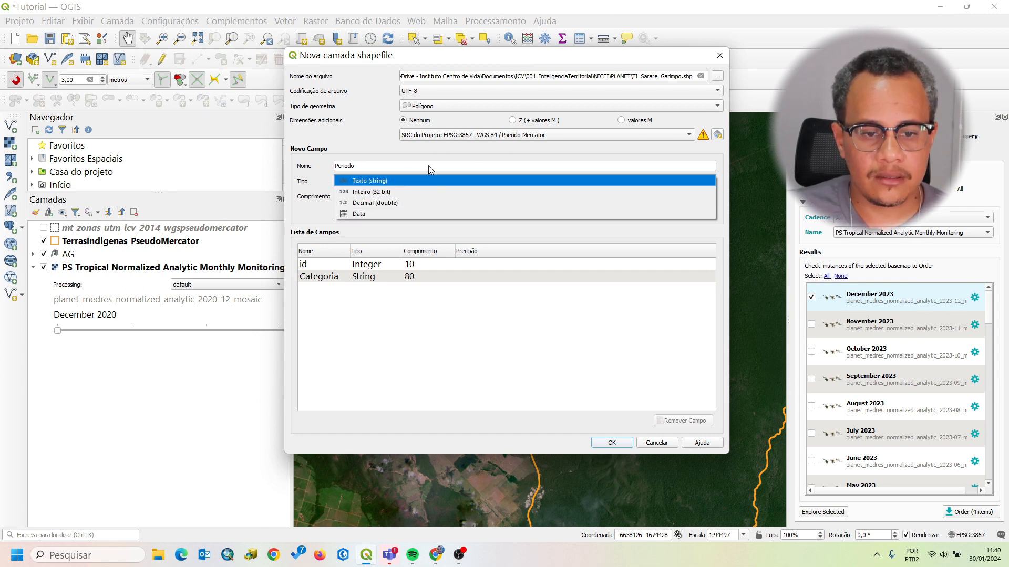
click(398, 238)
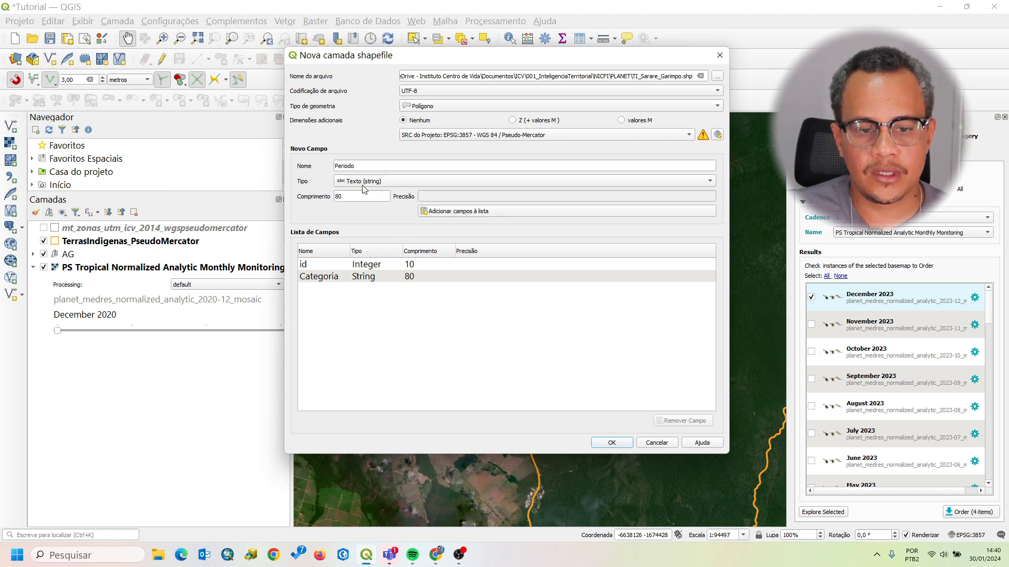
click(541, 211)
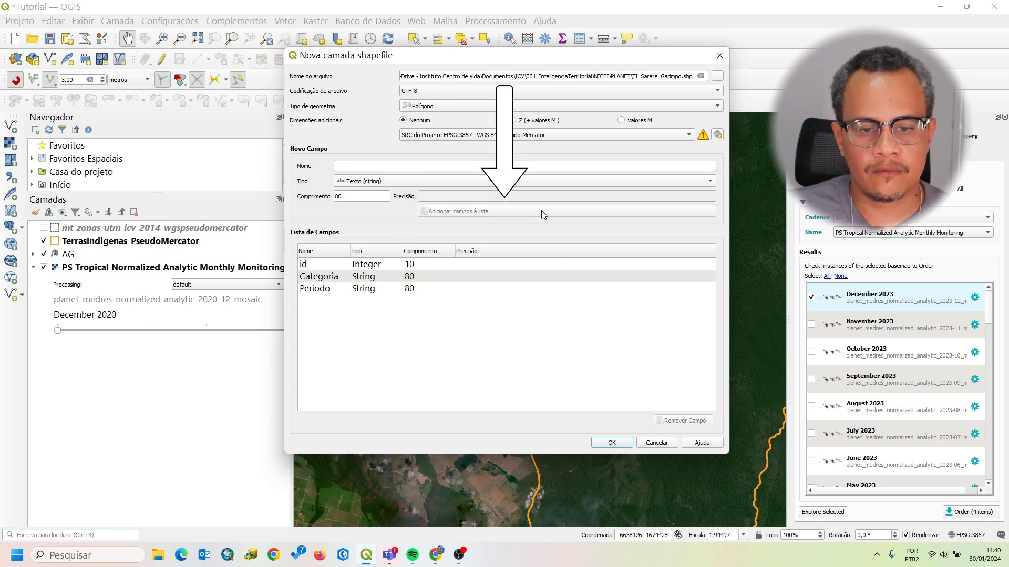
Step: Add a decimal field named Area_ha with length 20 and precision 6, and create the shapefile layer
click(377, 164)
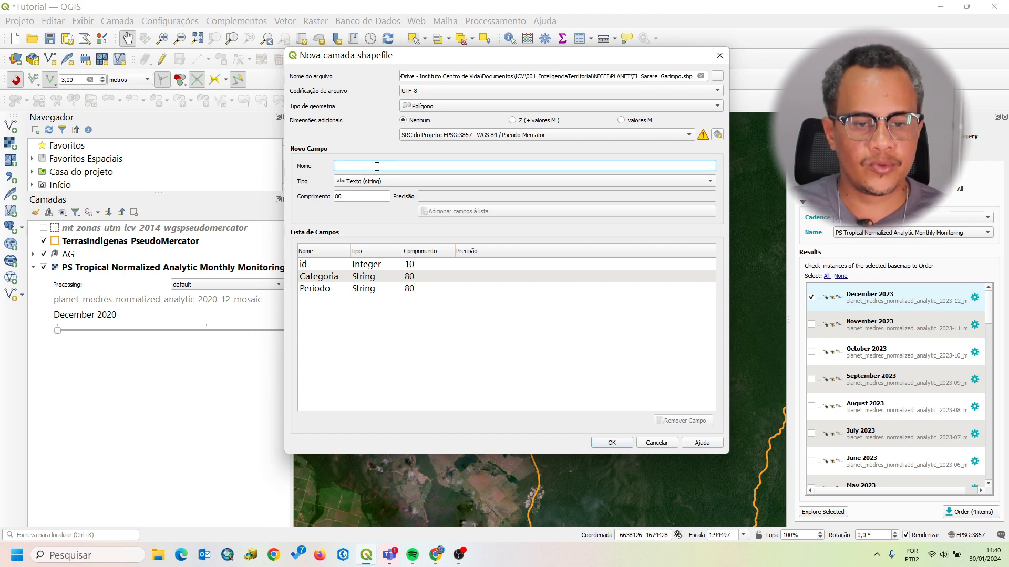
text(Area)
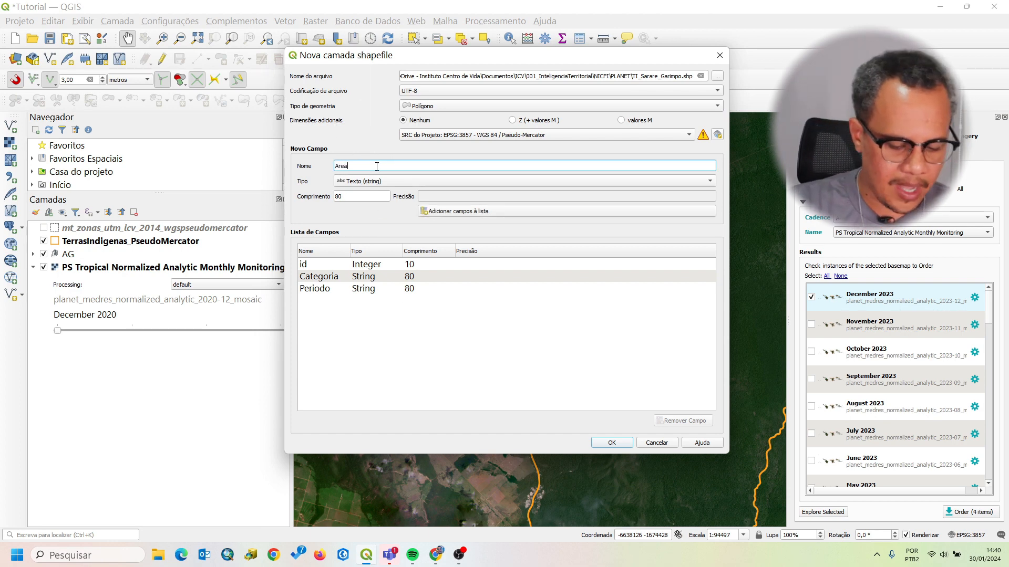
text(_ha)
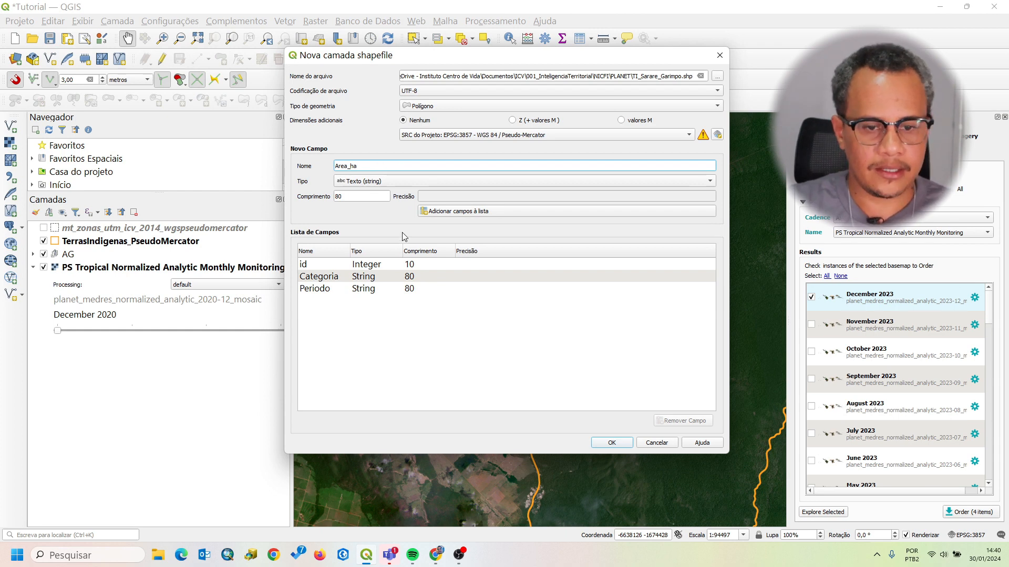
click(585, 183)
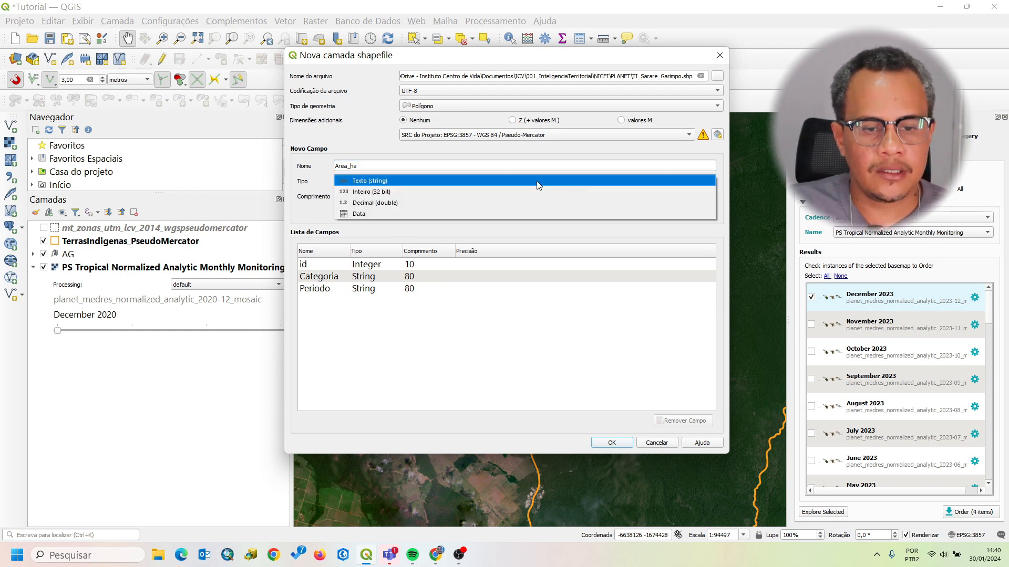
click(455, 203)
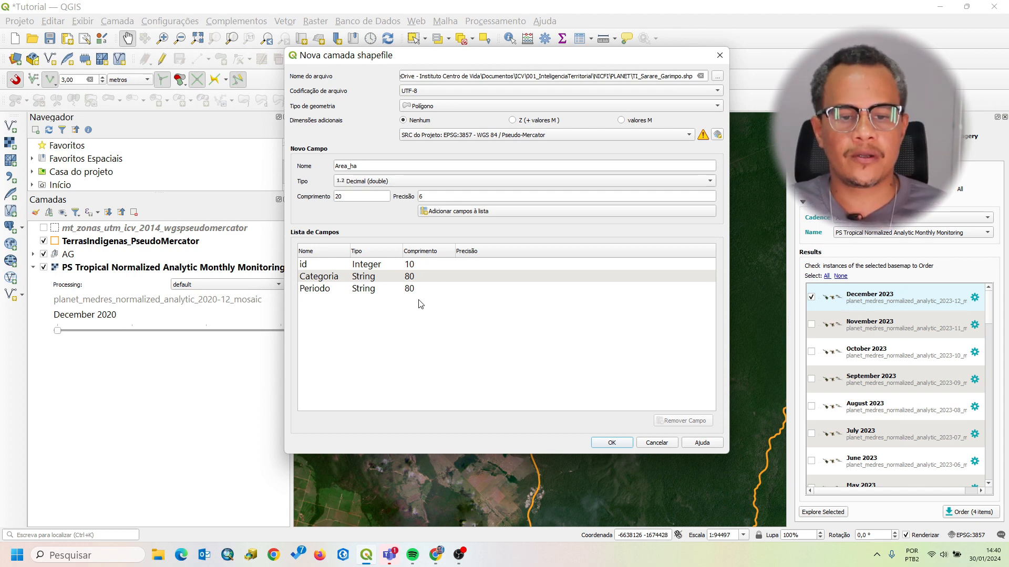
click(348, 197)
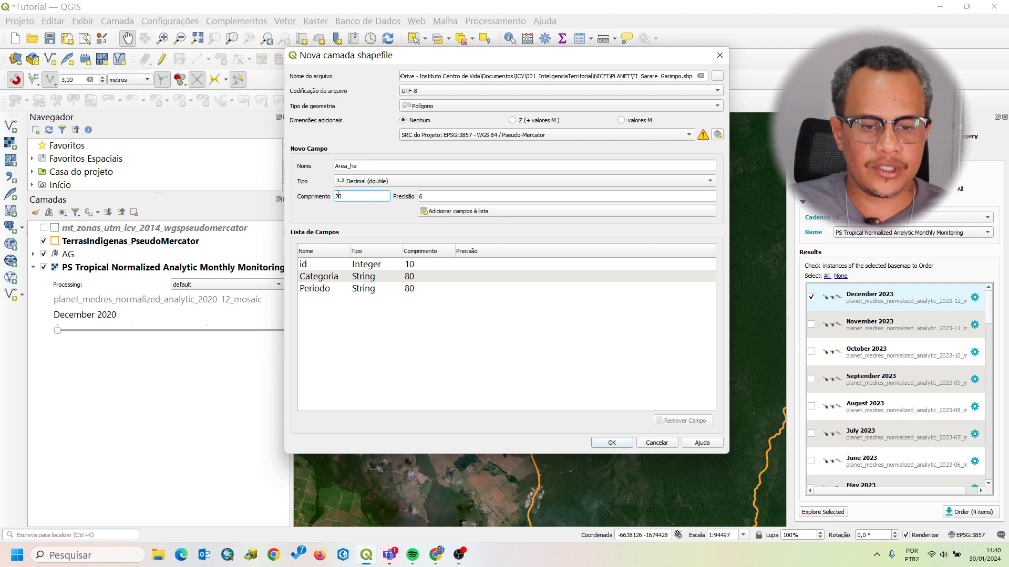
click(468, 196)
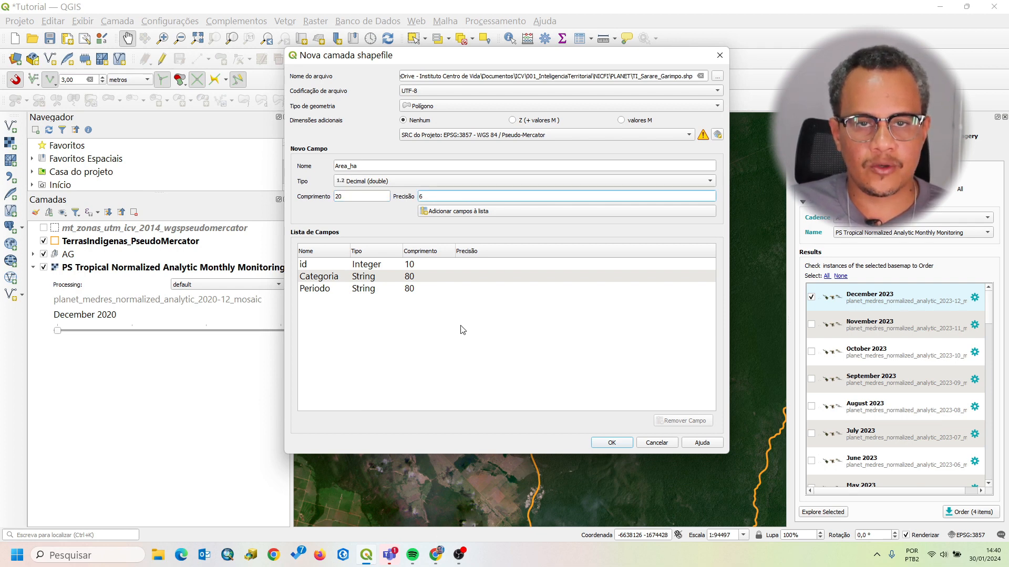
click(481, 212)
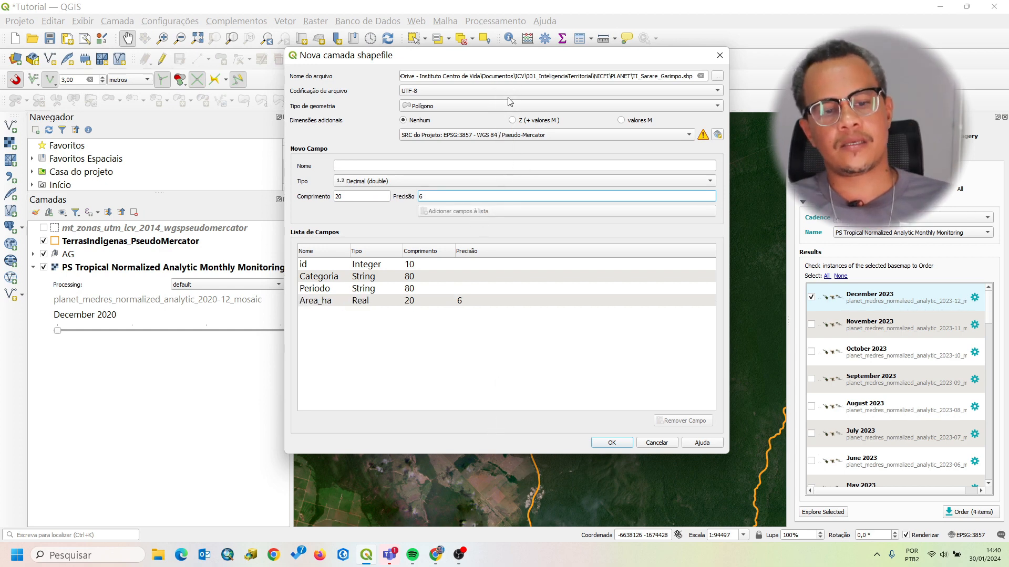
drag(496, 61, 475, 42)
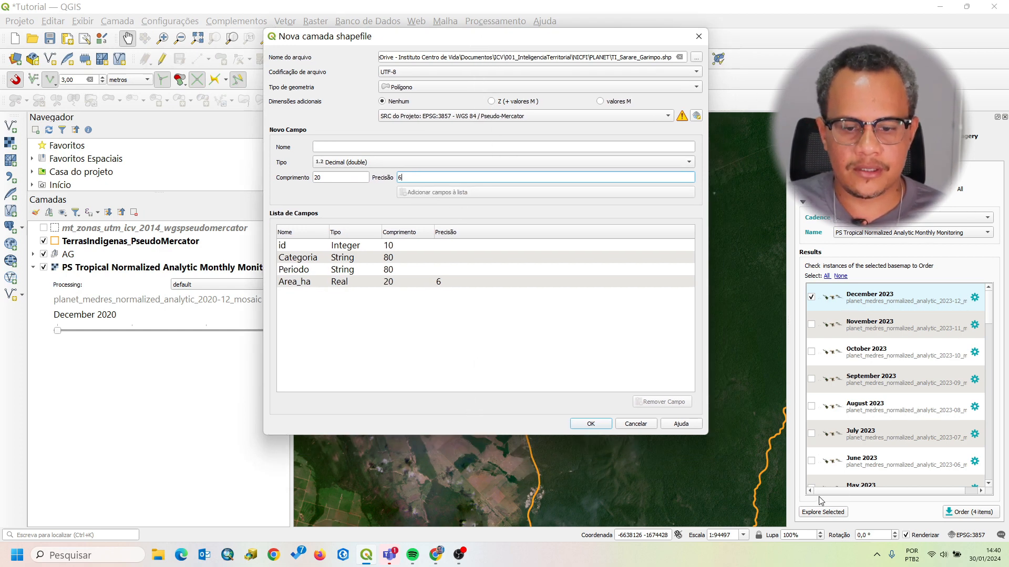
click(591, 423)
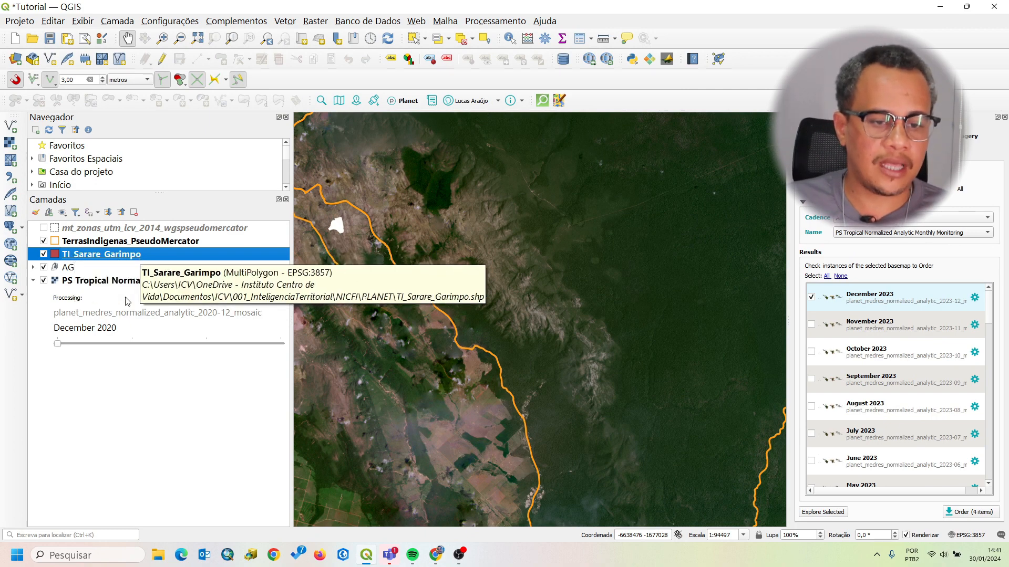
Step: Open the symbology of the TI_Sarare_Garimpo layer and make its simple fill colour transparent
right_click(99, 258)
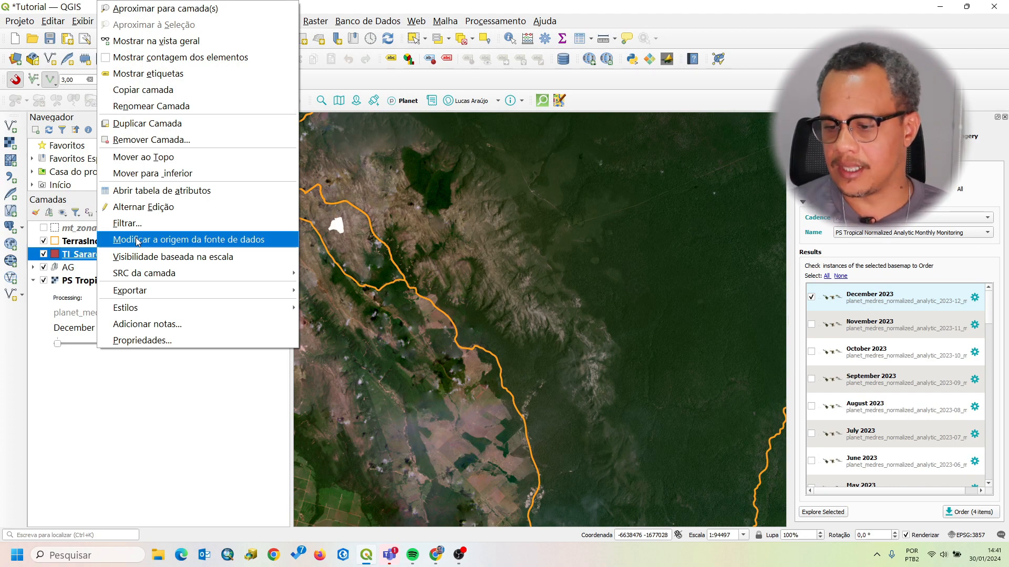
click(187, 342)
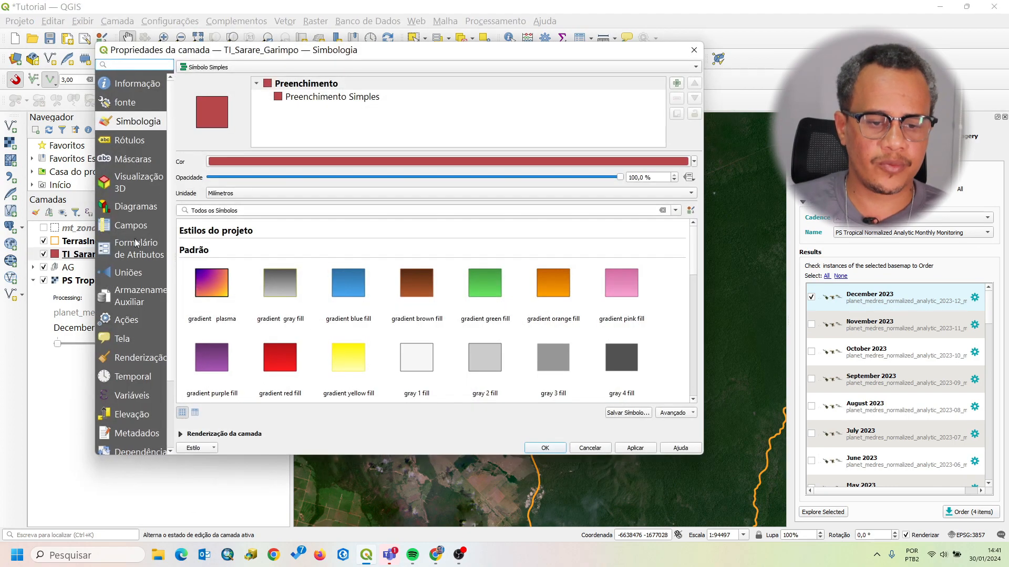
drag(266, 52, 321, 37)
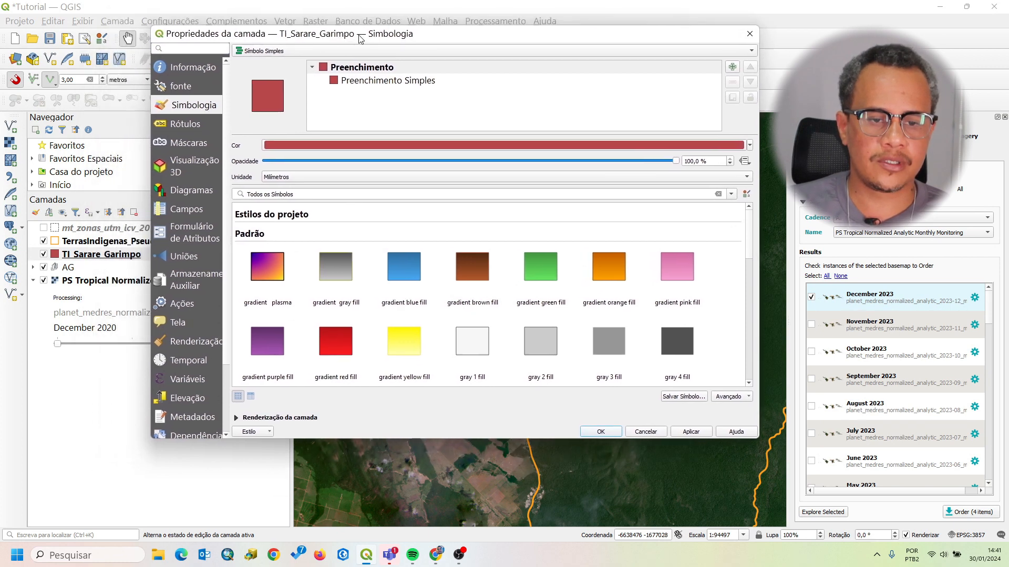
click(388, 82)
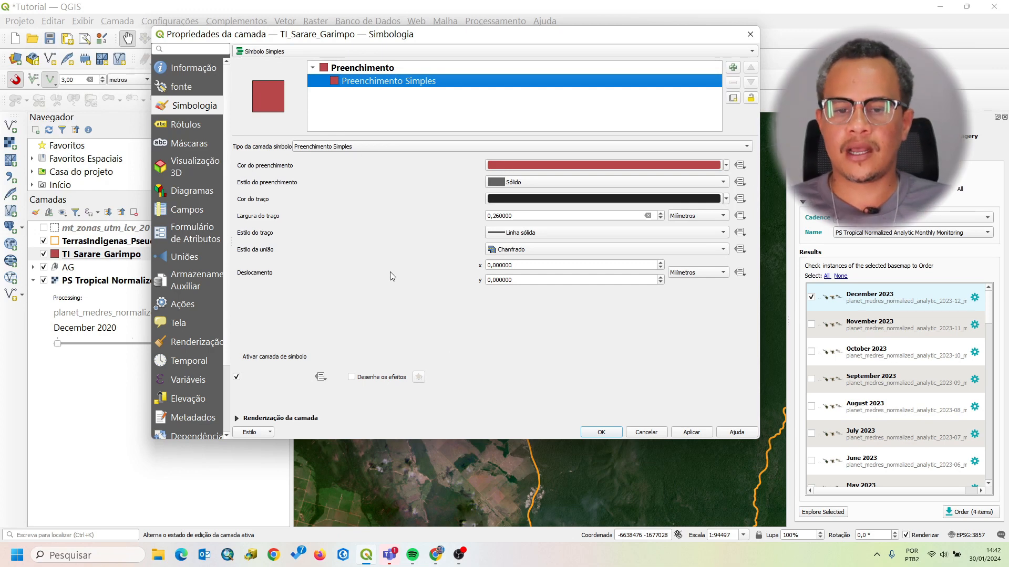
click(728, 167)
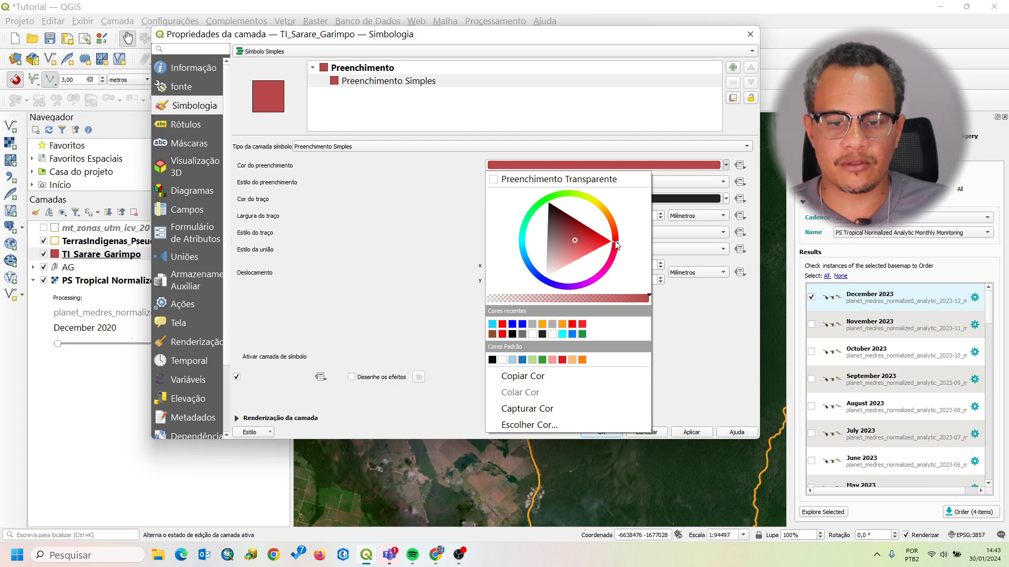
mouse_move(618, 246)
mouse_down()
mouse_move(605, 210)
mouse_move(617, 243)
mouse_move(557, 287)
mouse_move(529, 263)
mouse_move(544, 279)
mouse_move(537, 271)
mouse_move(580, 220)
mouse_move(580, 254)
mouse_move(553, 252)
mouse_move(571, 240)
mouse_move(548, 253)
mouse_up()
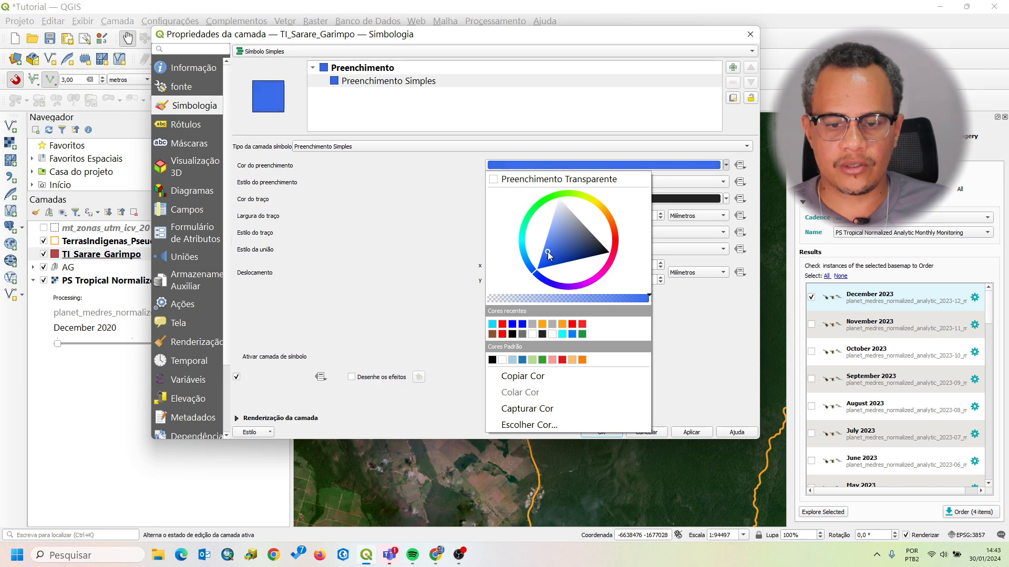
click(493, 181)
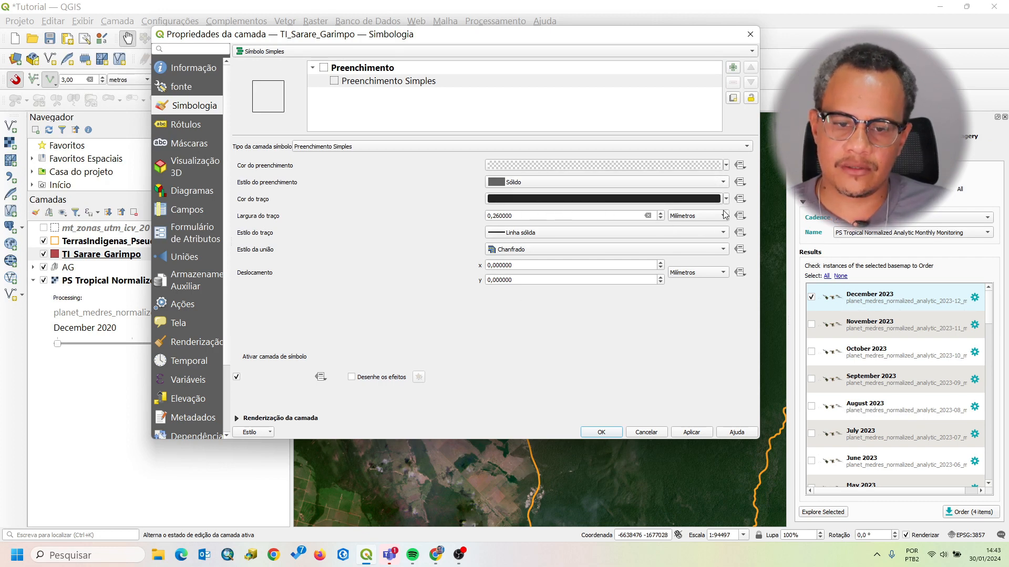
Step: Set the TI_Sarare_Garimpo outline to 0.46 mm wide and red, and accept the layer style
click(659, 213)
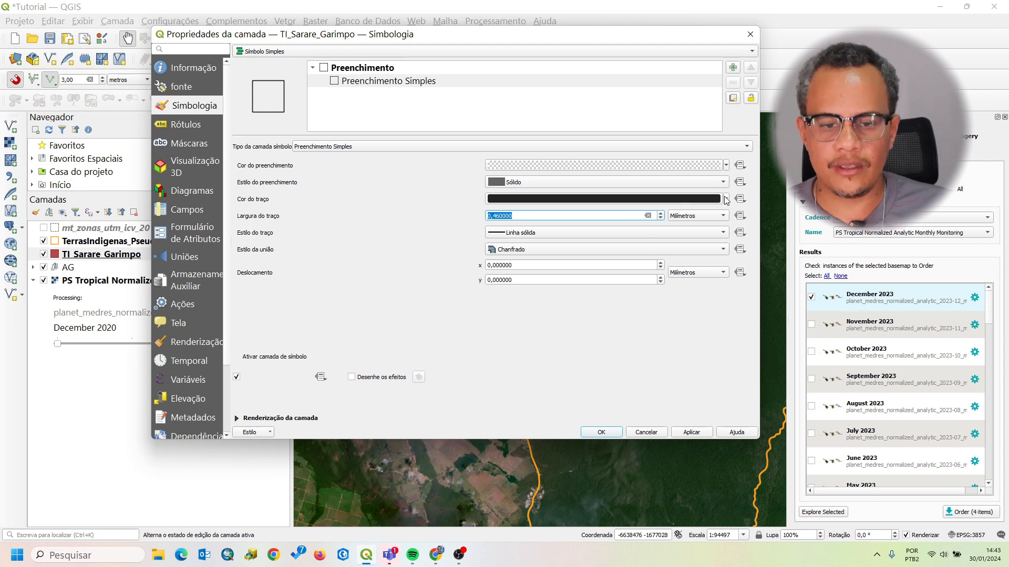
click(726, 200)
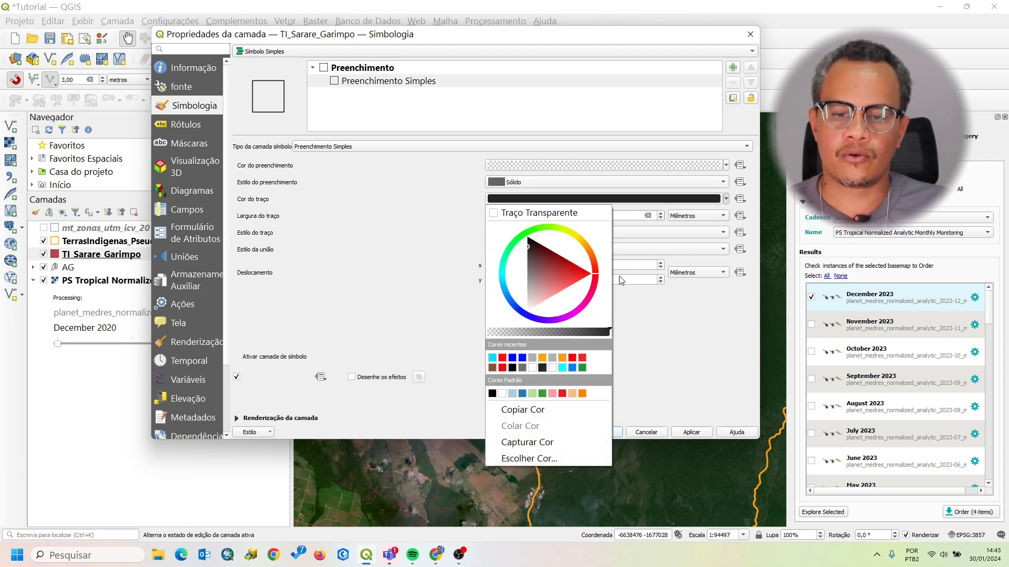
click(591, 274)
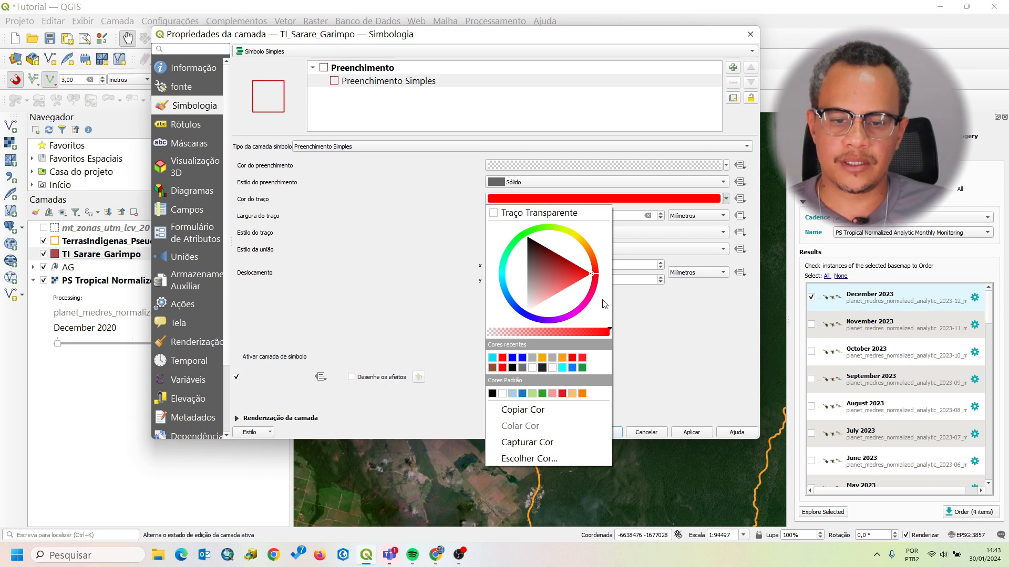
click(597, 280)
click(636, 330)
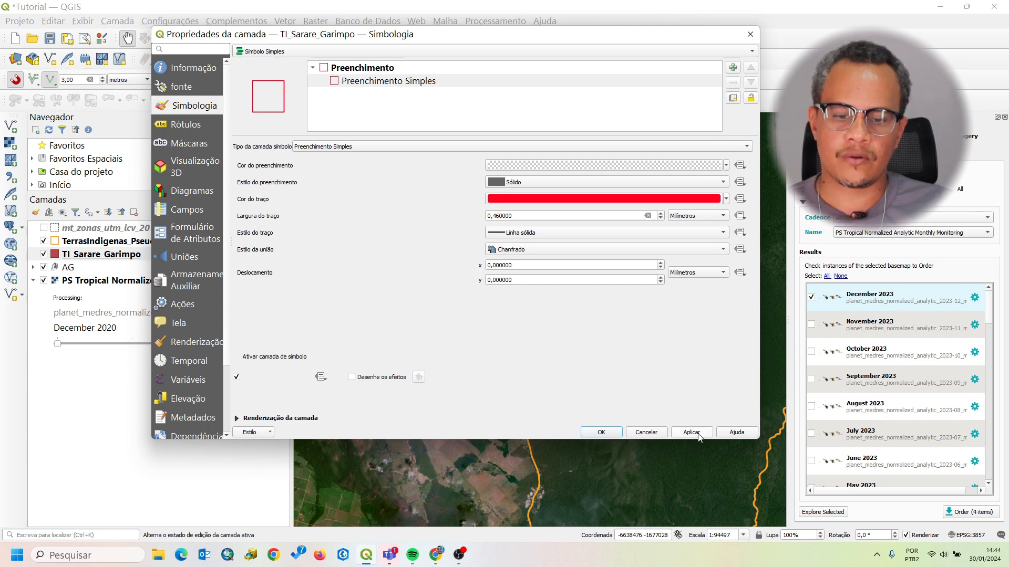
click(608, 433)
click(271, 381)
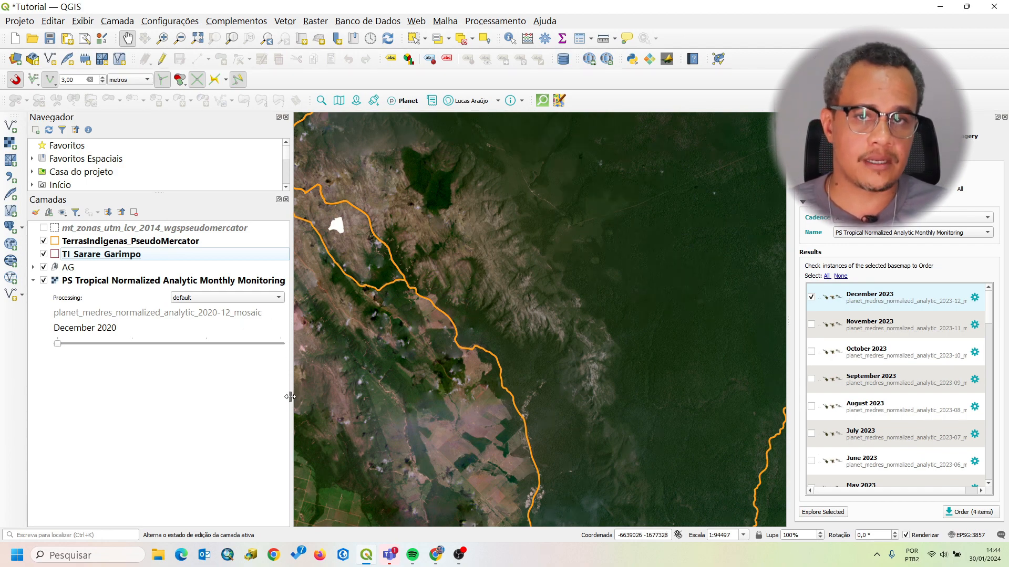
Step: Check the coordinate reference system in the TerrasIndigenas_PseudoMercator layer's properties, then close them
right_click(106, 245)
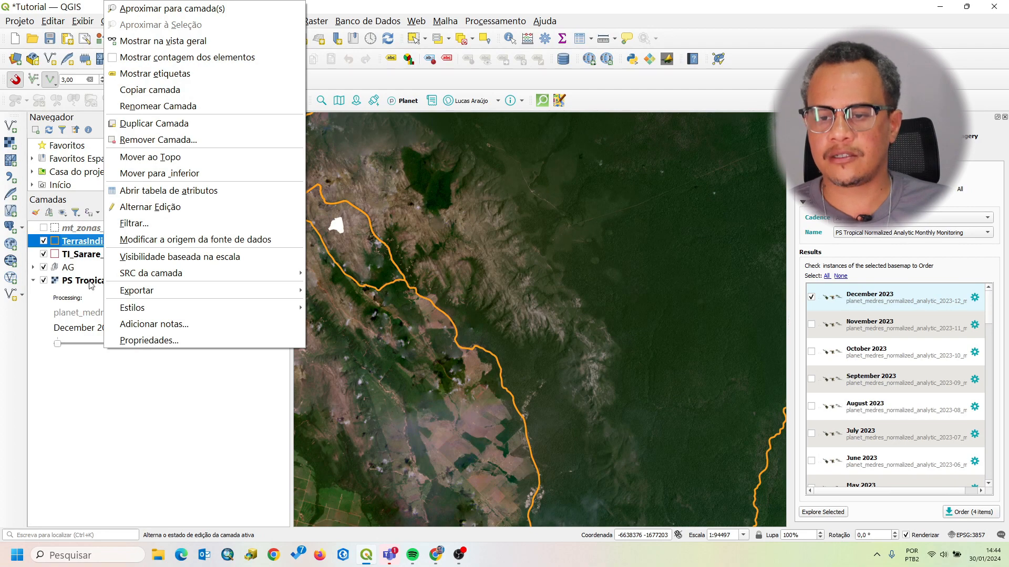
click(152, 341)
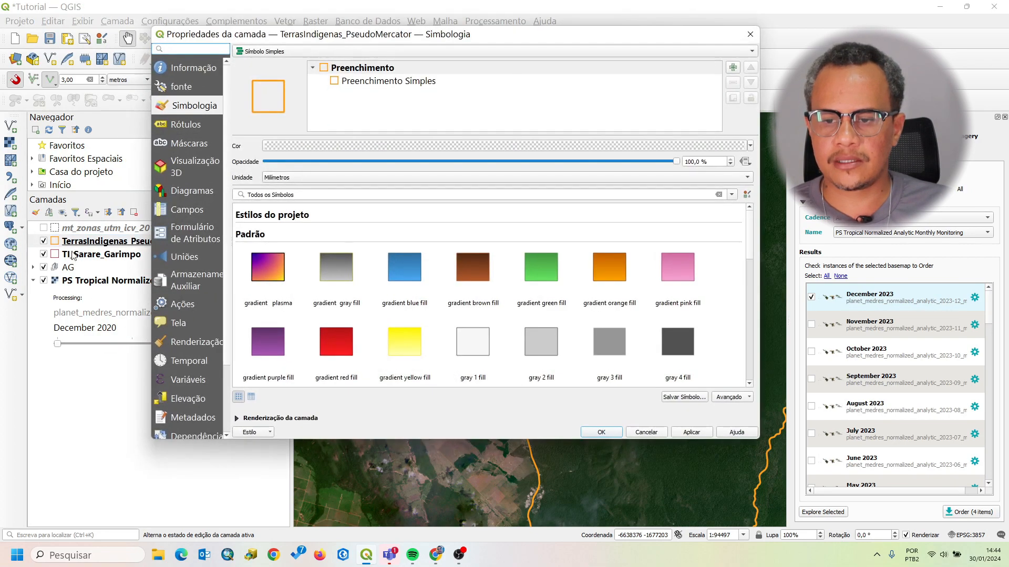
click(177, 69)
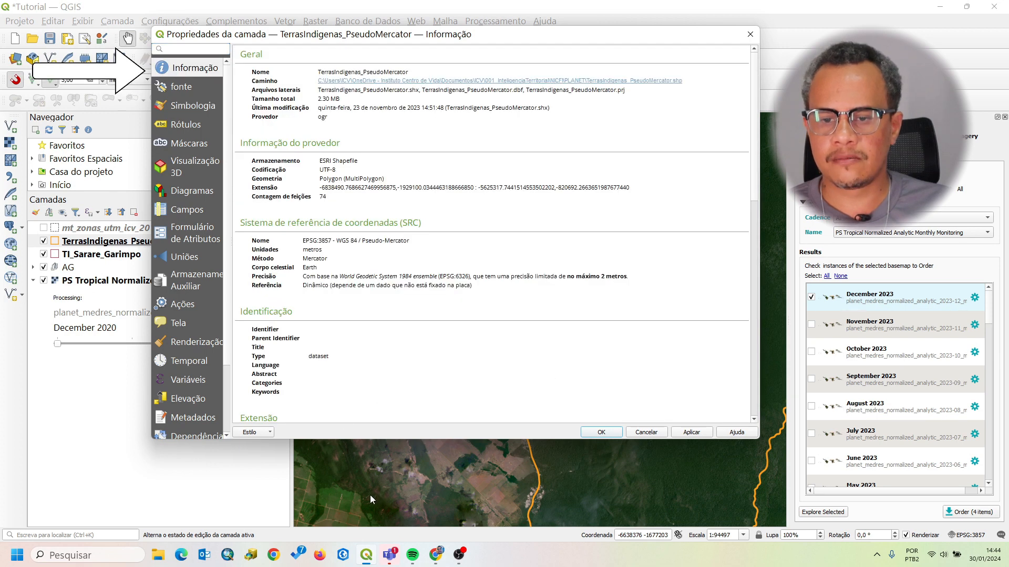
drag(294, 226, 306, 232)
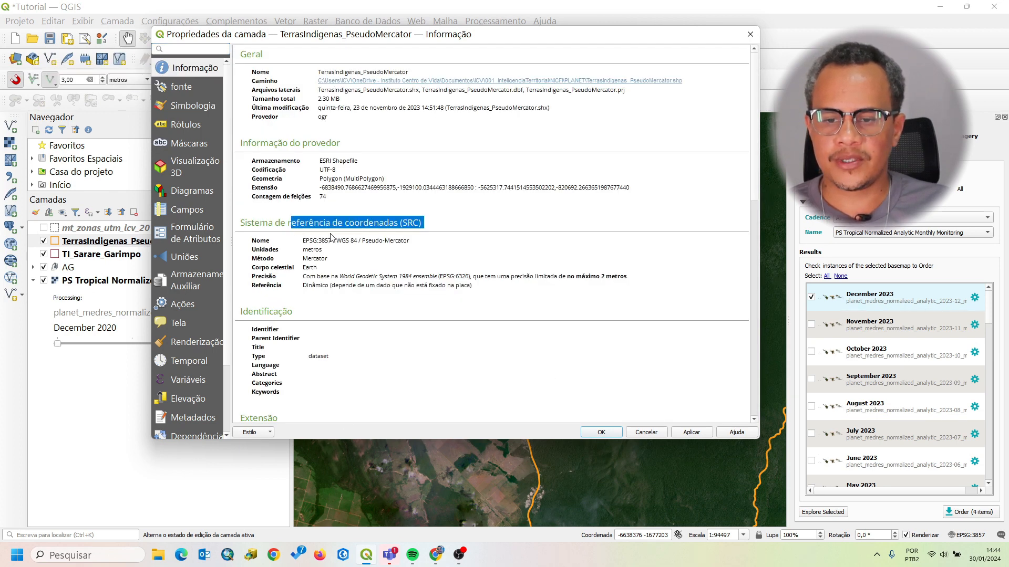
click(376, 271)
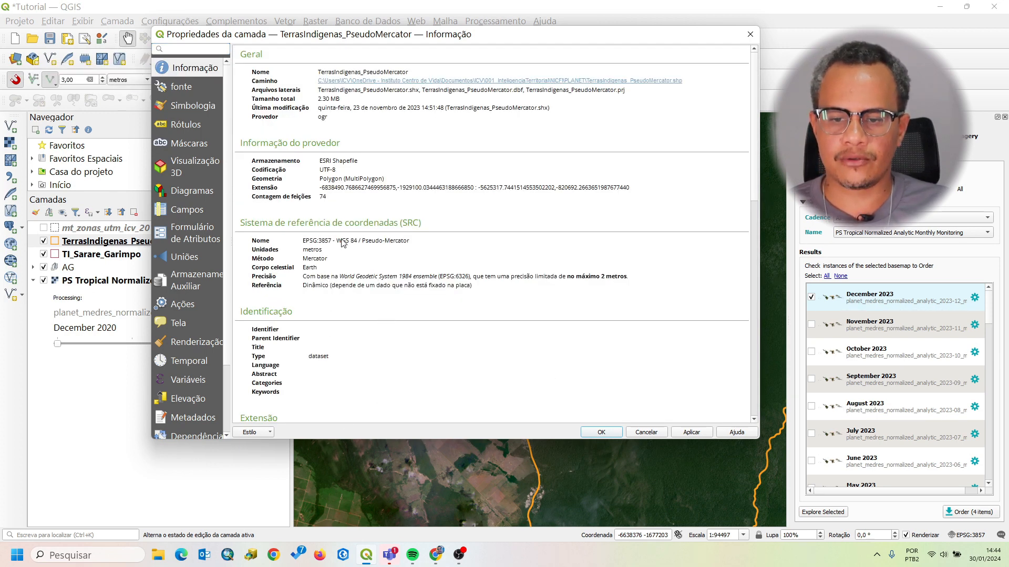
drag(345, 243, 394, 255)
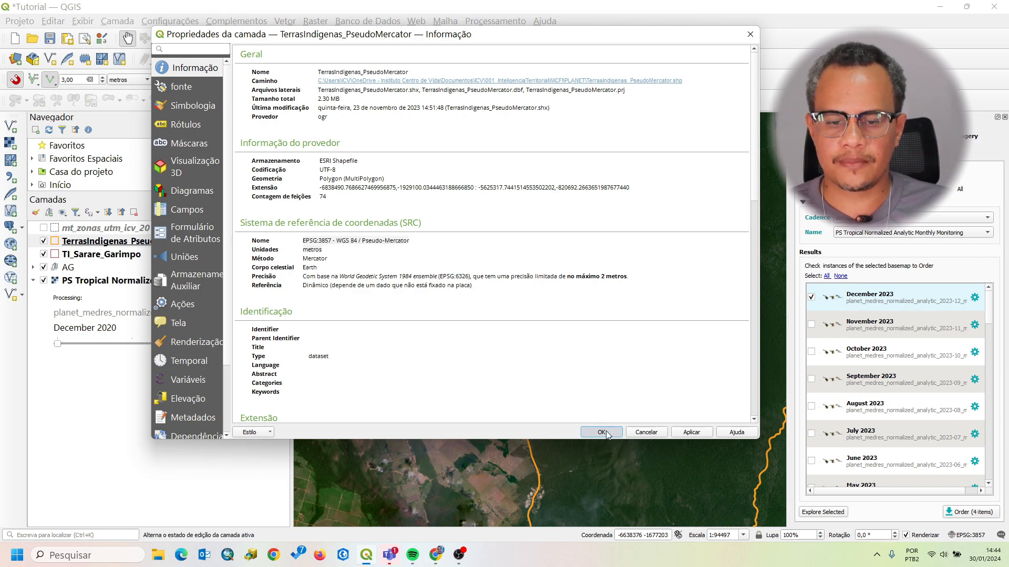
click(601, 432)
Step: Check the coordinate reference system in the TI_Sarare_Garimpo layer's information properties
right_click(117, 253)
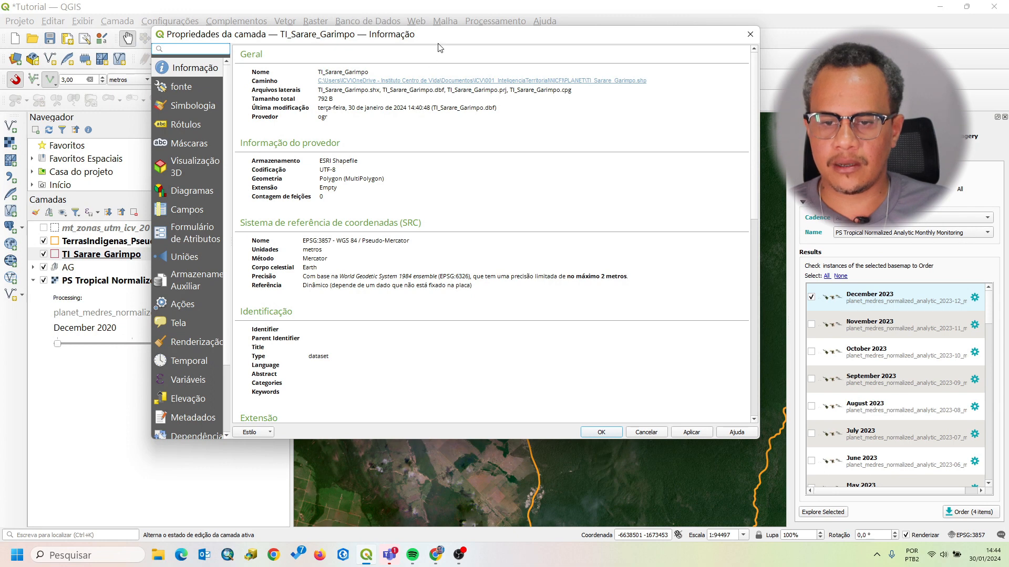
drag(438, 43, 501, 38)
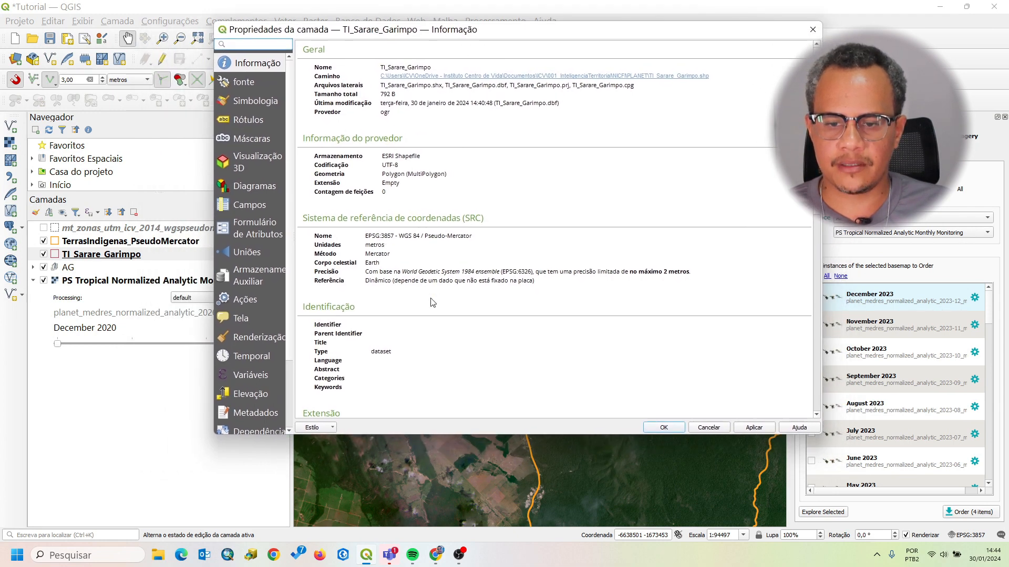
drag(365, 235, 439, 251)
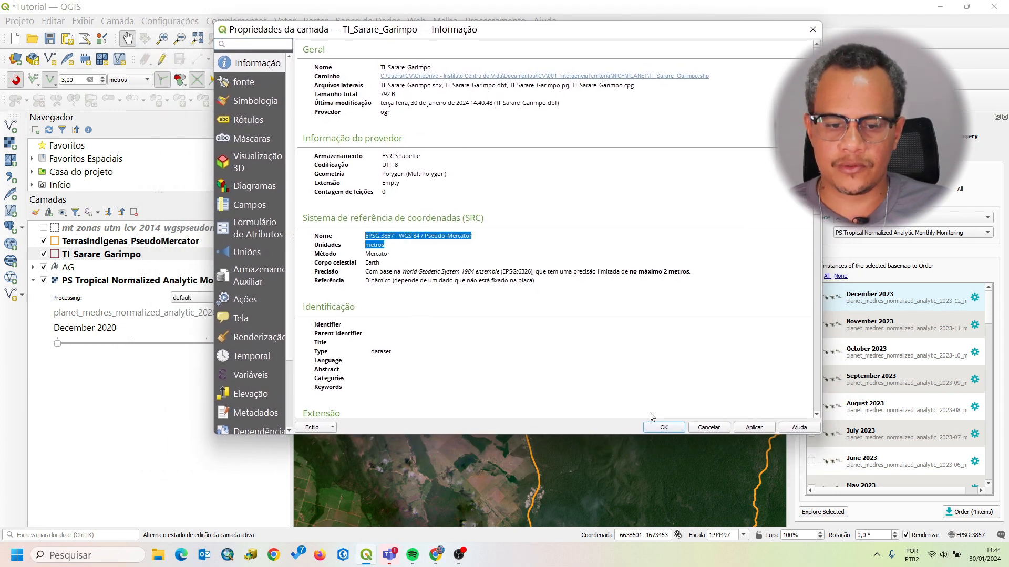
click(663, 427)
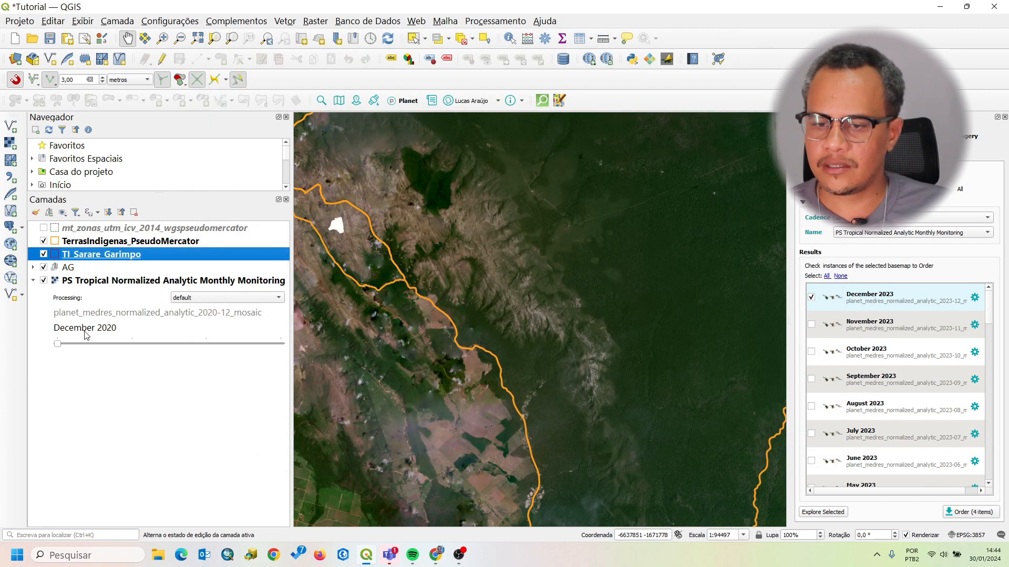
Step: Check the coordinate reference system in the information properties of the PS Tropical Normalized Analytic Monthly Monitoring basemap
right_click(103, 281)
click(224, 535)
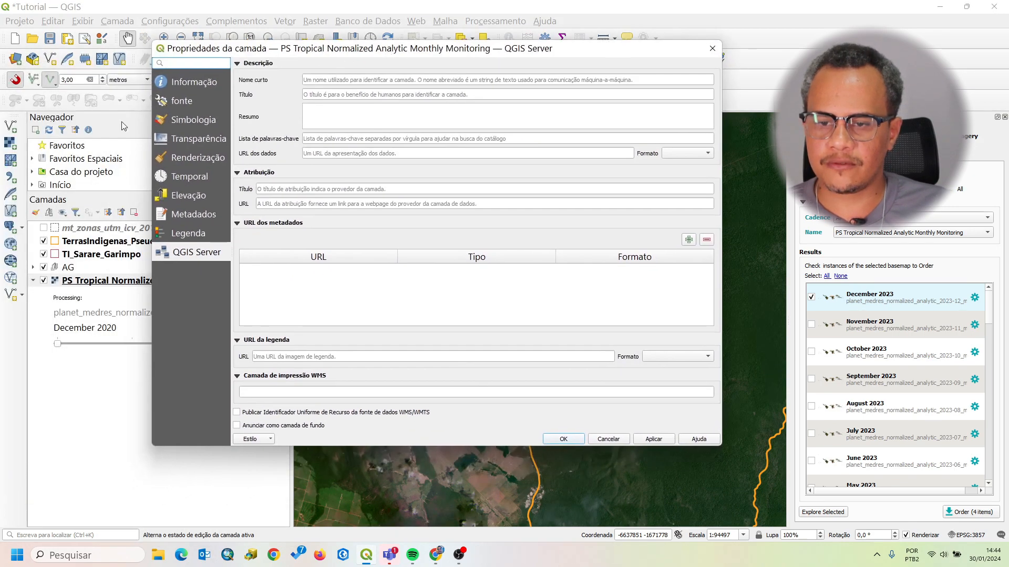
click(193, 83)
scroll(397, 338, down, 15)
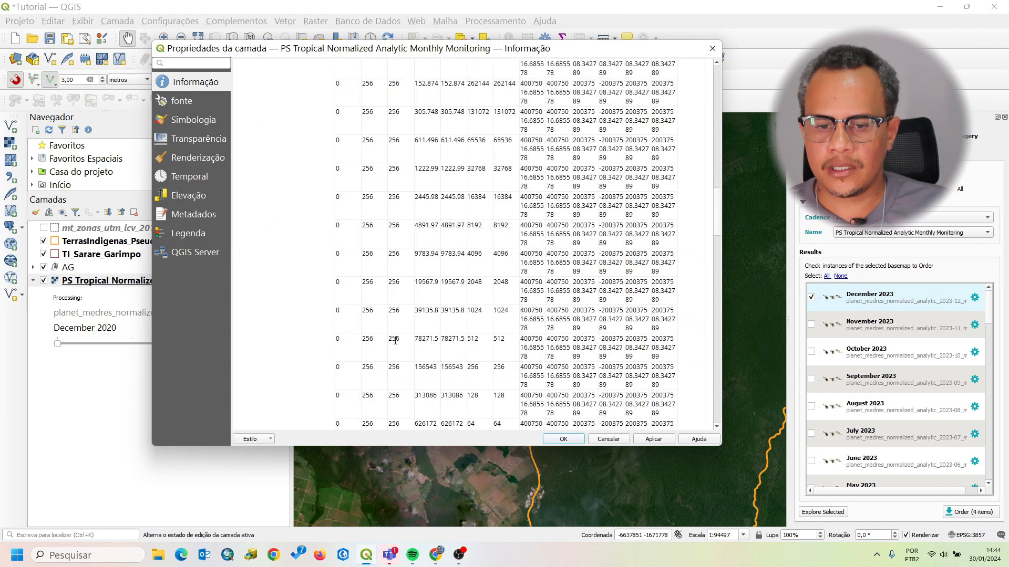
scroll(396, 337, down, 12)
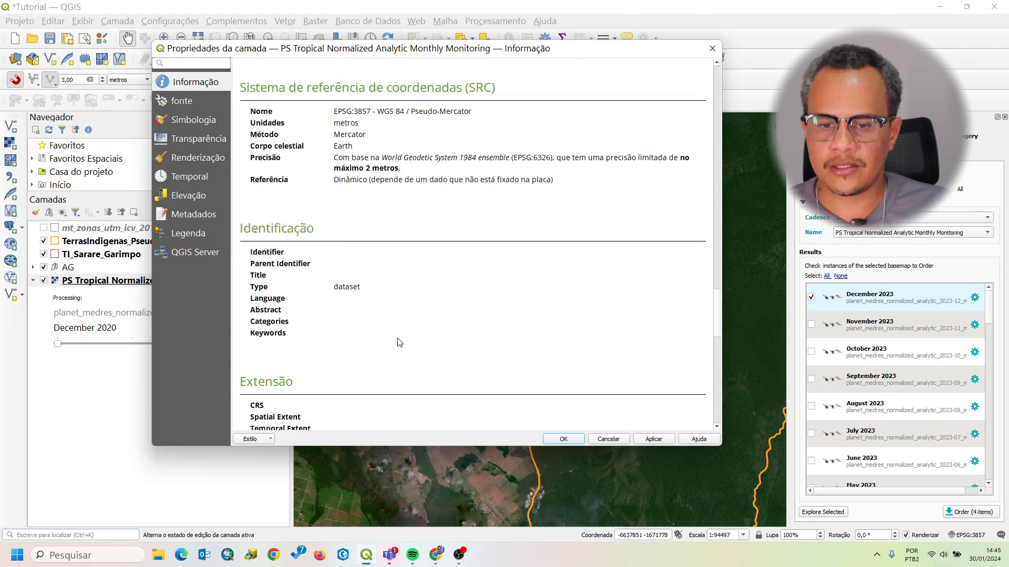
scroll(399, 338, up, 1)
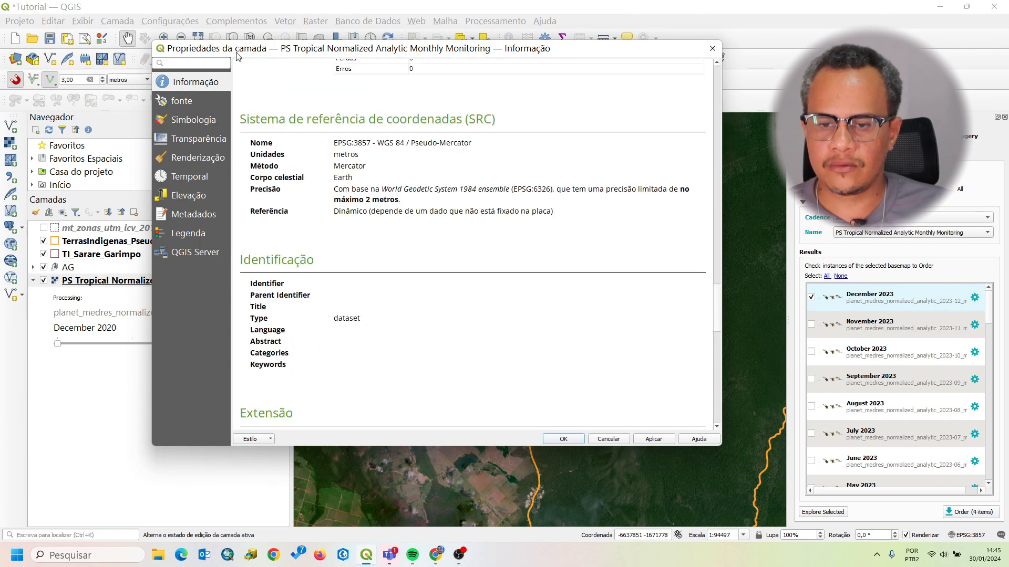
drag(243, 141, 472, 142)
click(421, 161)
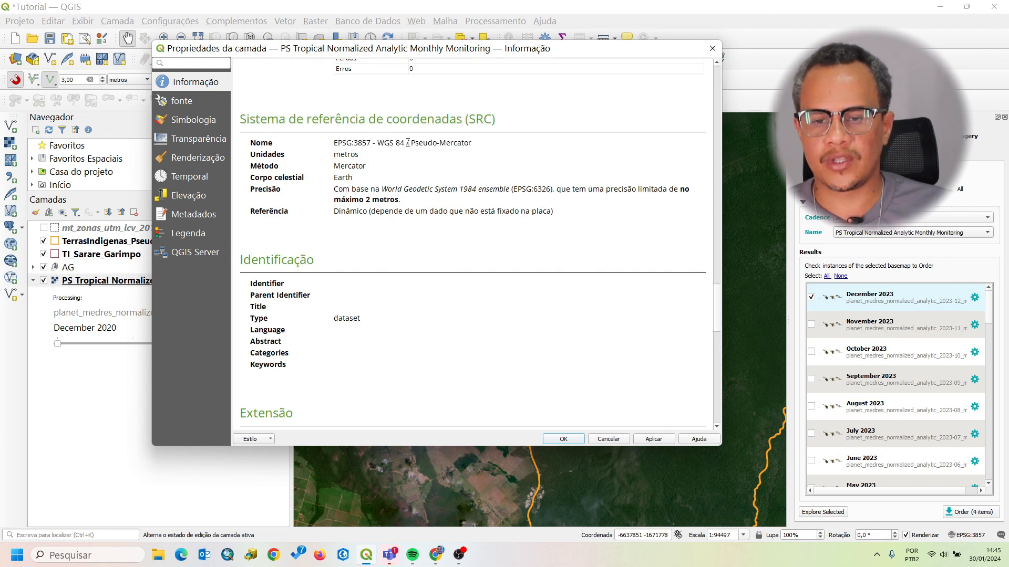
drag(411, 143, 471, 148)
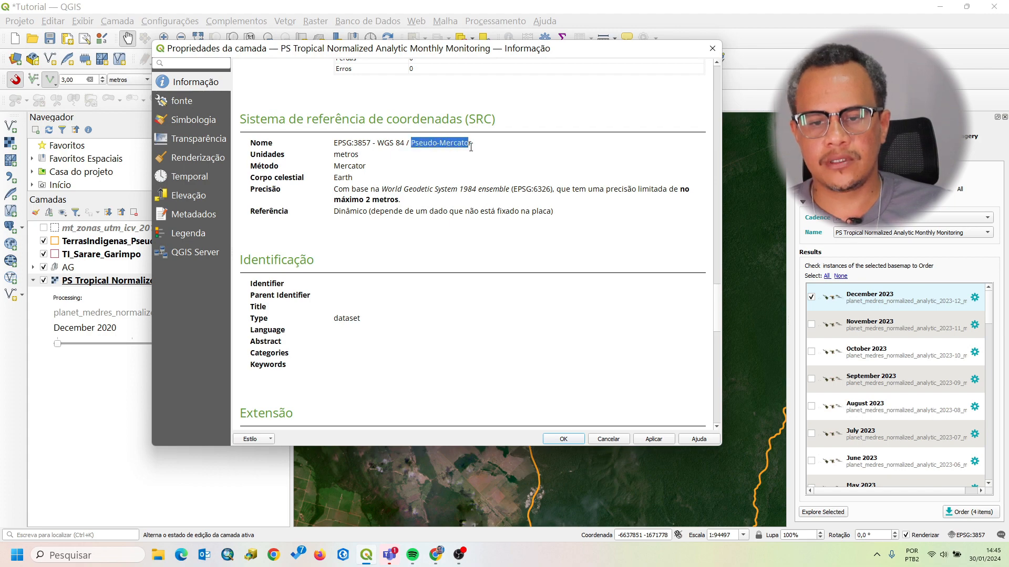
click(713, 49)
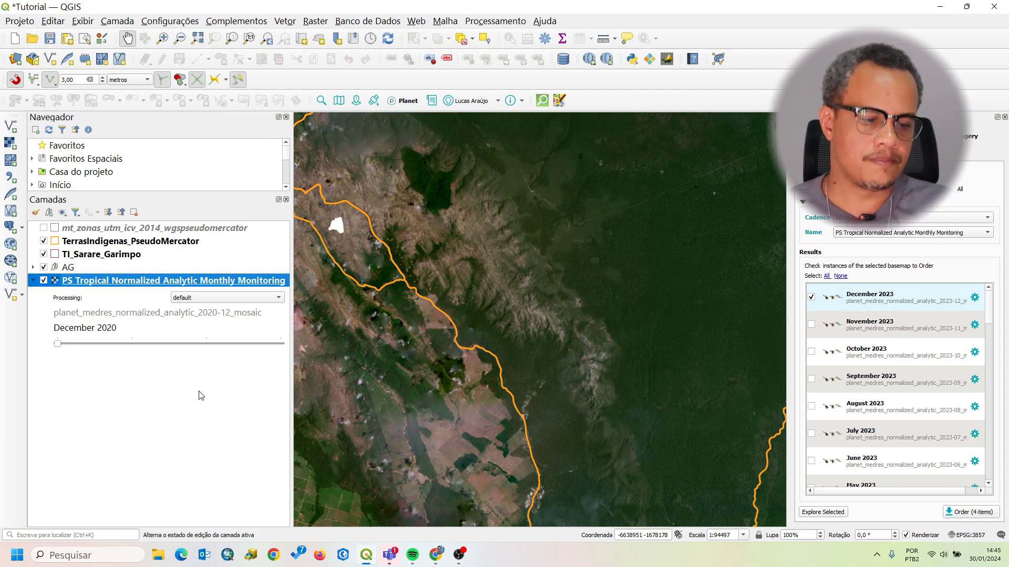
Step: Turn on editing for the TI_Sarare_Garimpo layer and activate the Add Polygon Feature tool with segment digitizing
click(524, 241)
drag(524, 240, 463, 318)
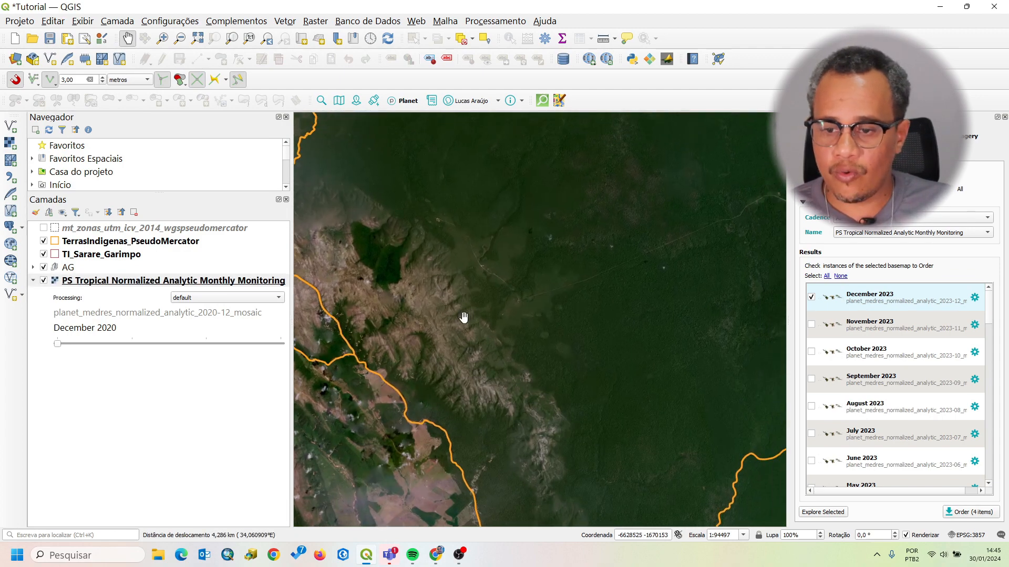
click(114, 257)
scroll(424, 390, down, 1)
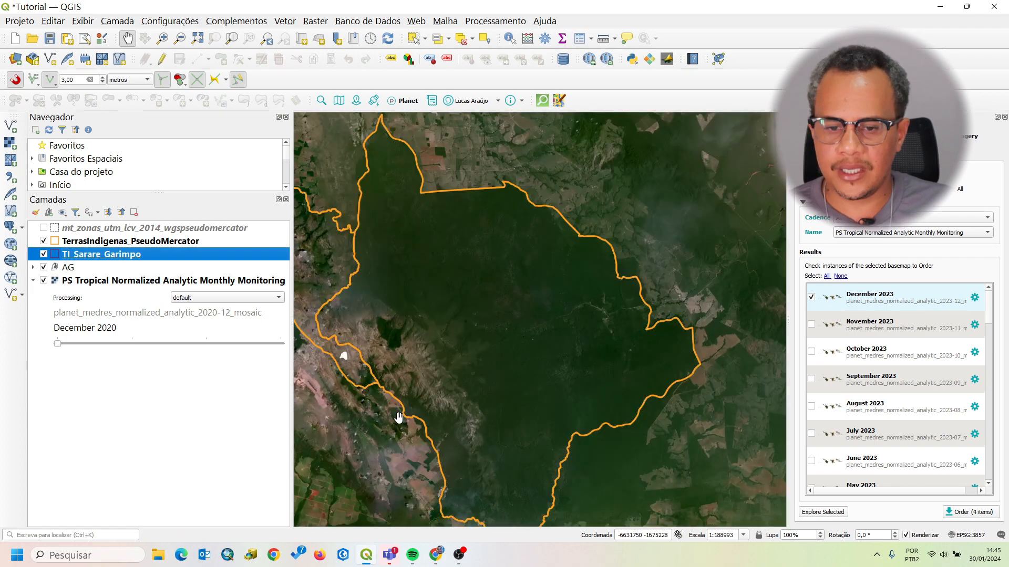
drag(422, 354, 465, 342)
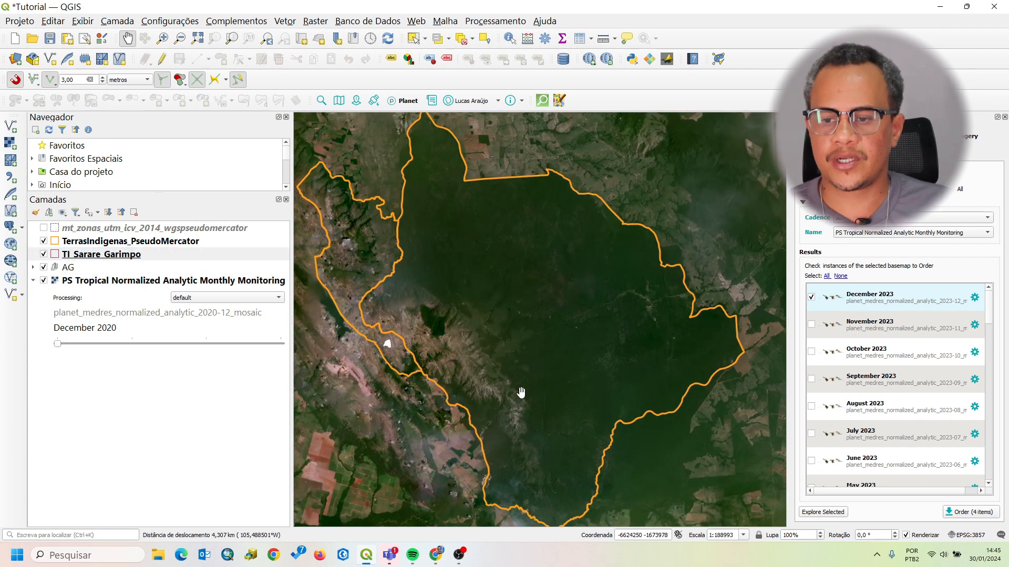
click(181, 257)
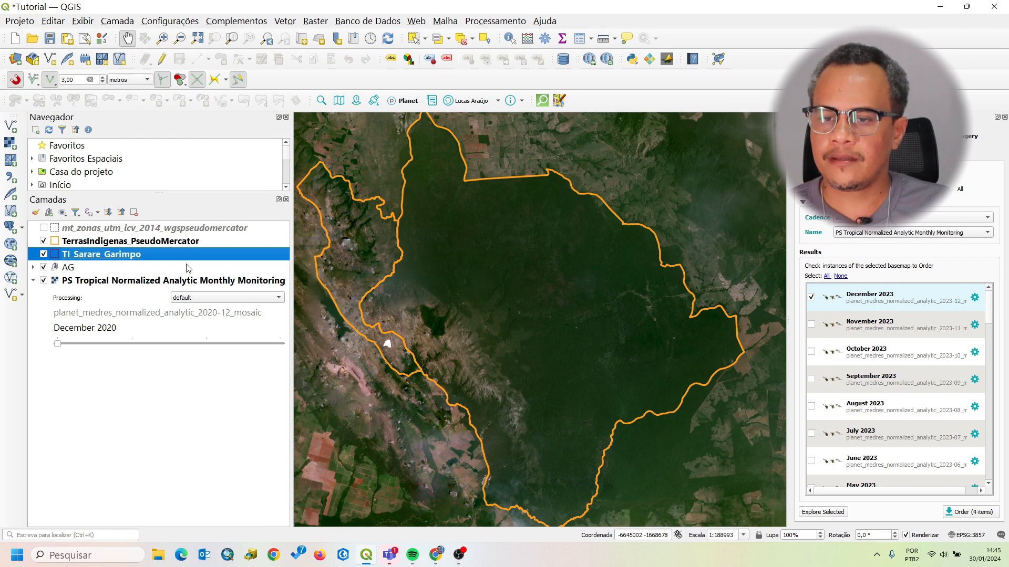
click(162, 58)
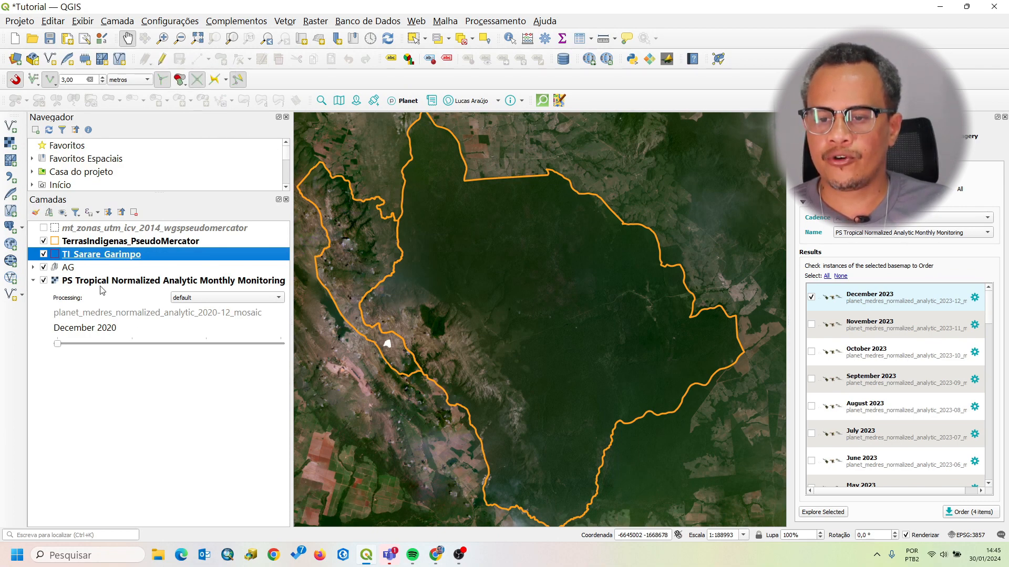
right_click(102, 259)
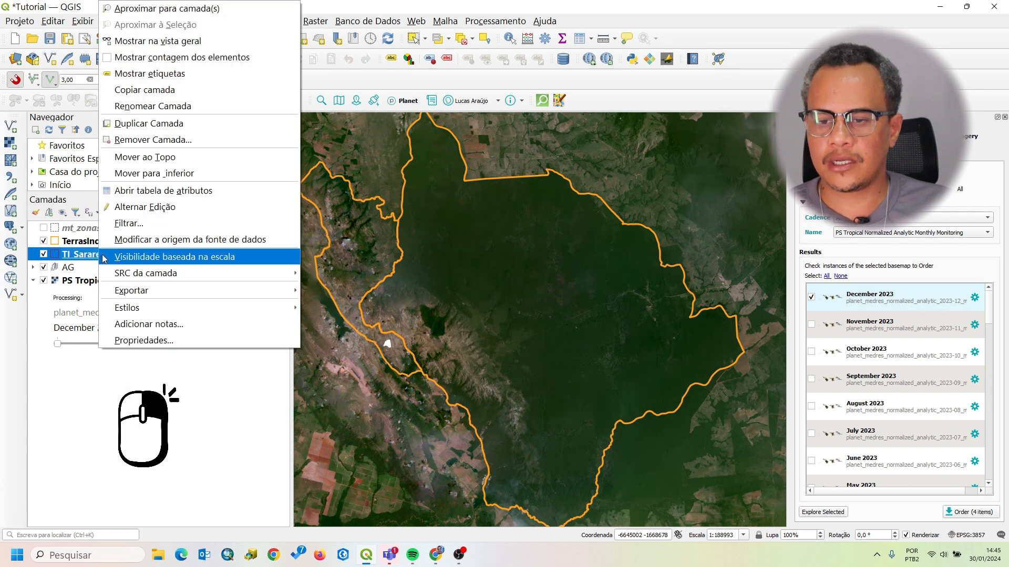
click(156, 210)
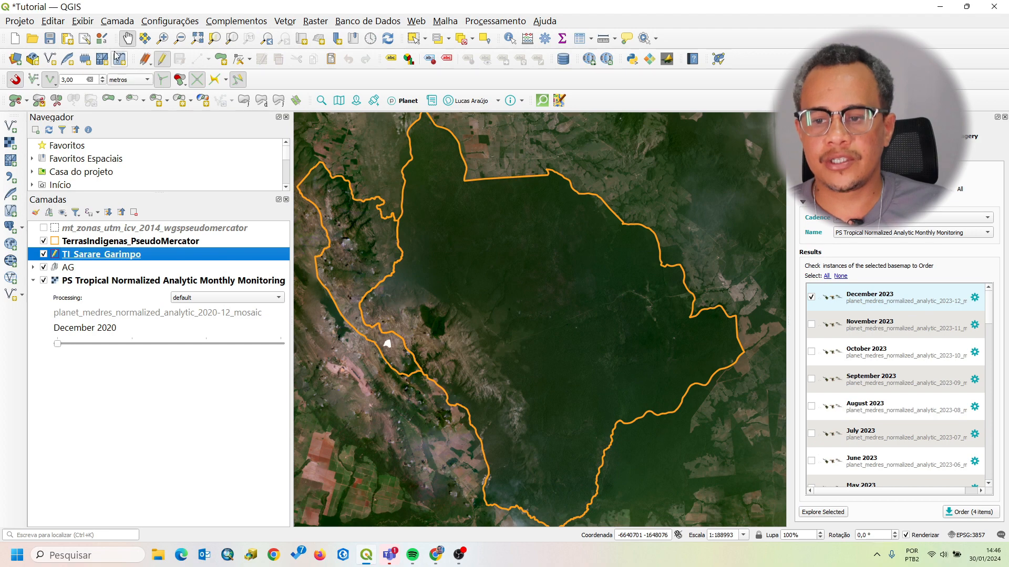
click(220, 61)
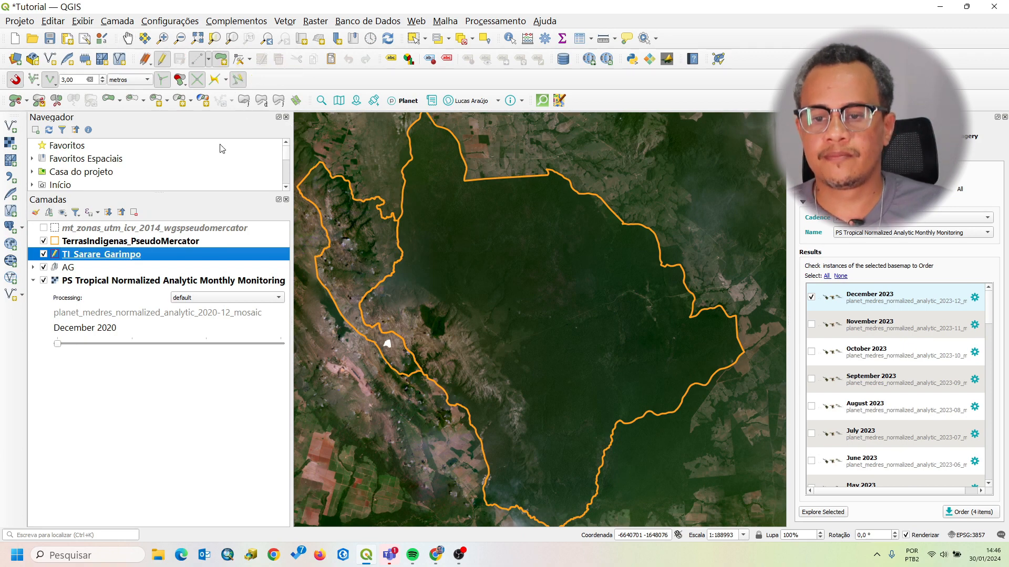
click(195, 59)
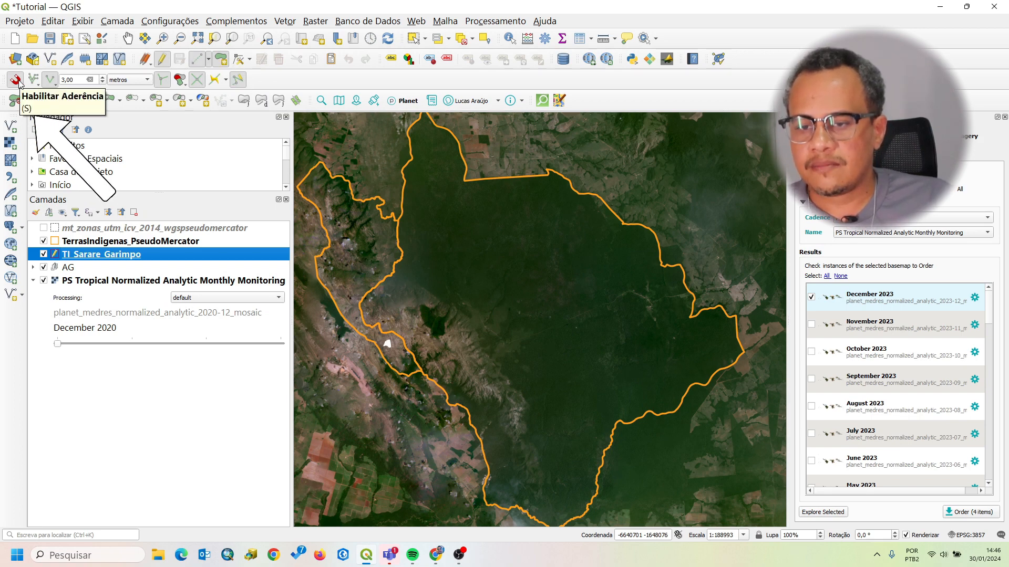
Step: Configure snapping for all layers with a 3-metre tolerance, and enable tracing and snapping to the feature being digitized
click(19, 81)
click(33, 80)
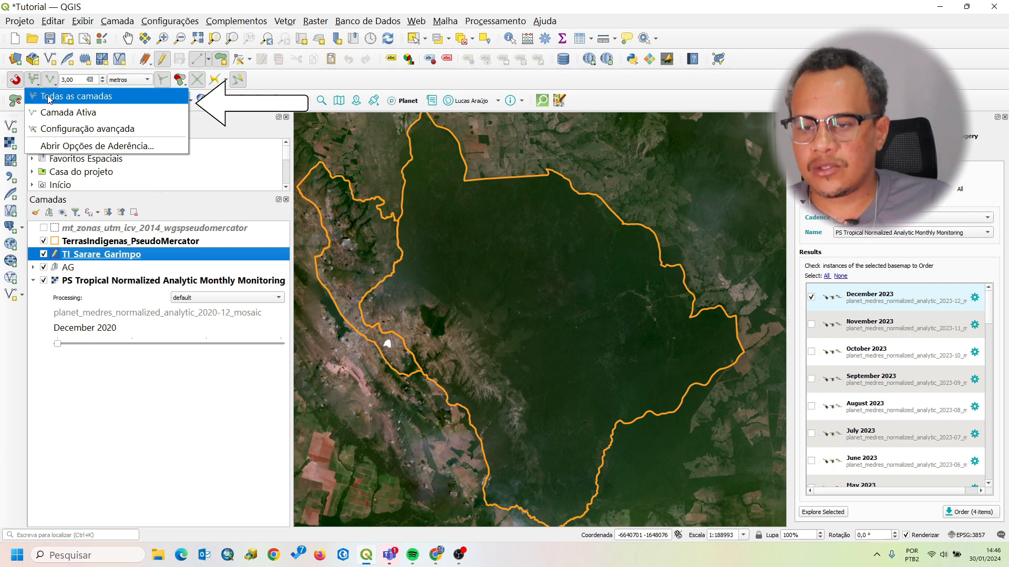
click(47, 99)
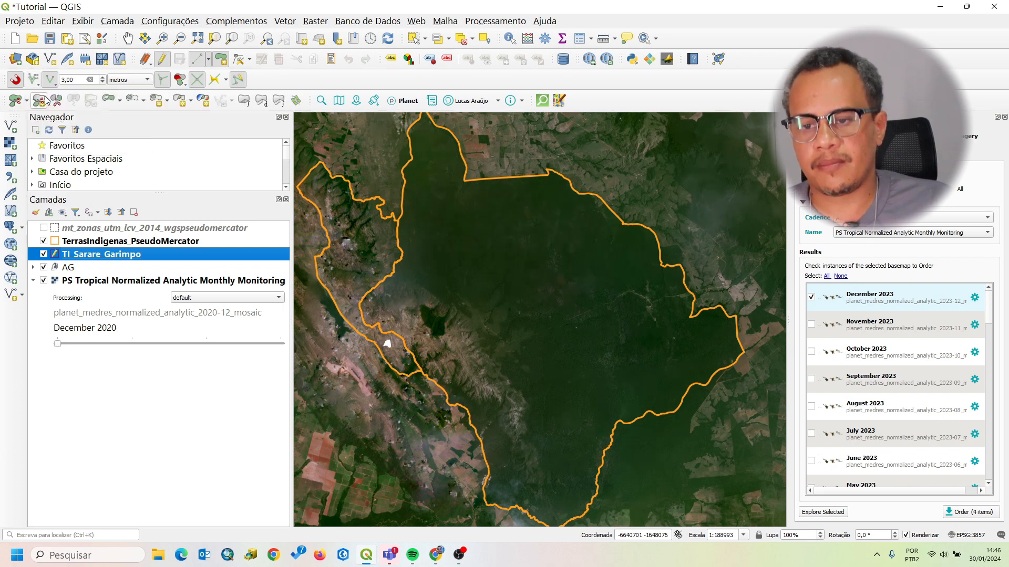
click(75, 80)
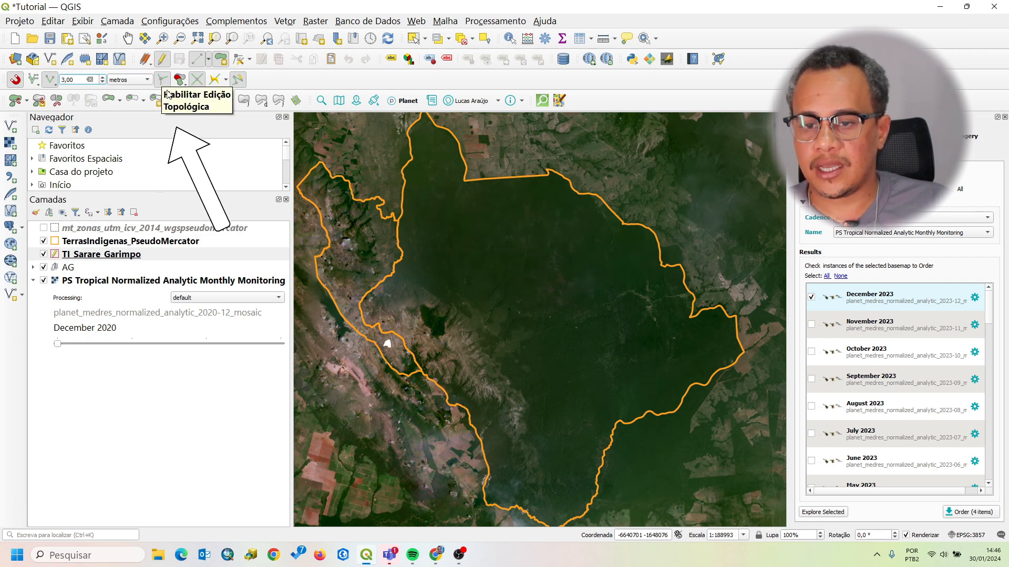
click(214, 80)
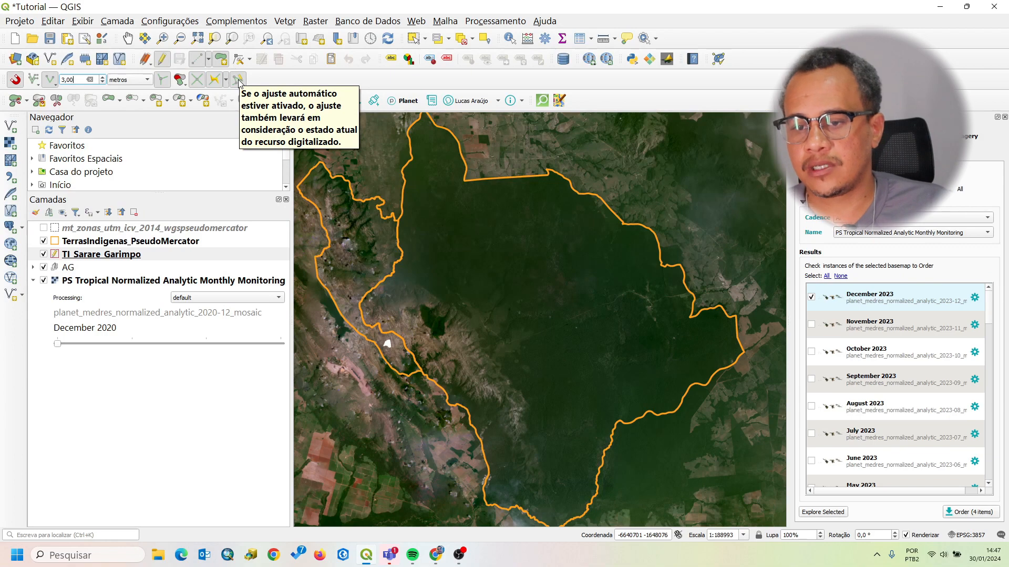
click(239, 80)
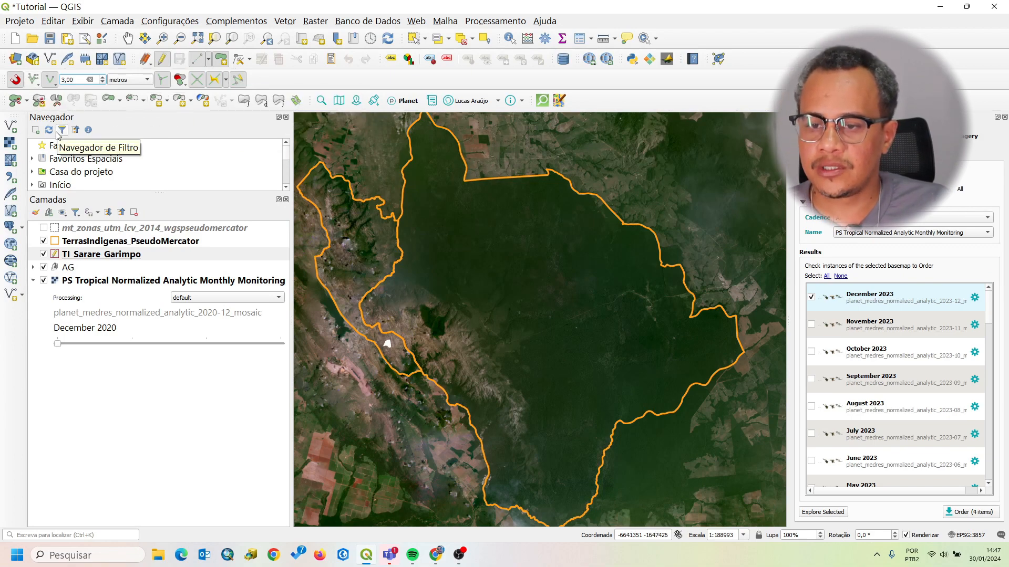
click(33, 85)
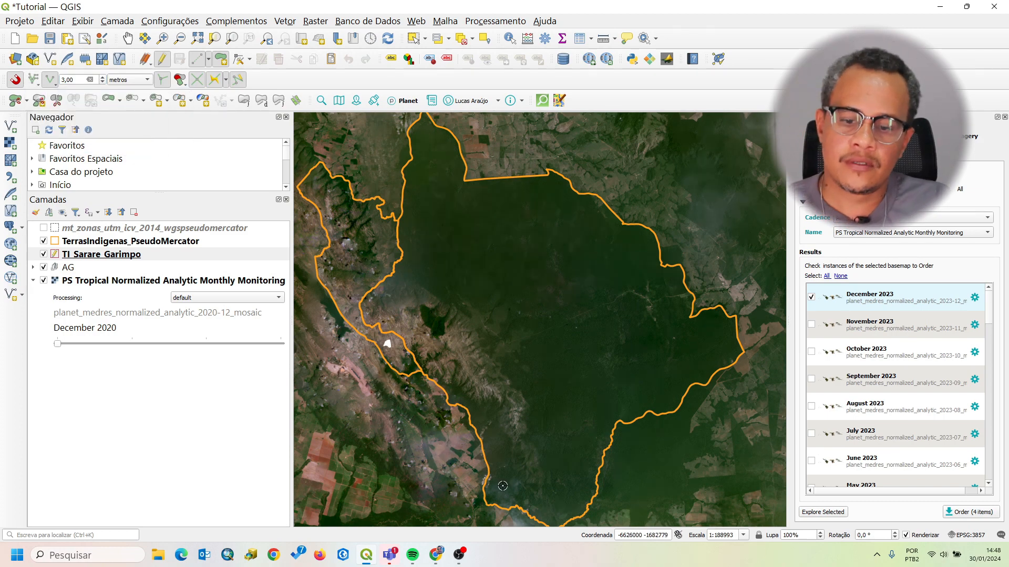
Step: Examine the December 2020 basemap along the indigenous land's southwestern boundary for garimpo scars to map
scroll(498, 492, up, 1)
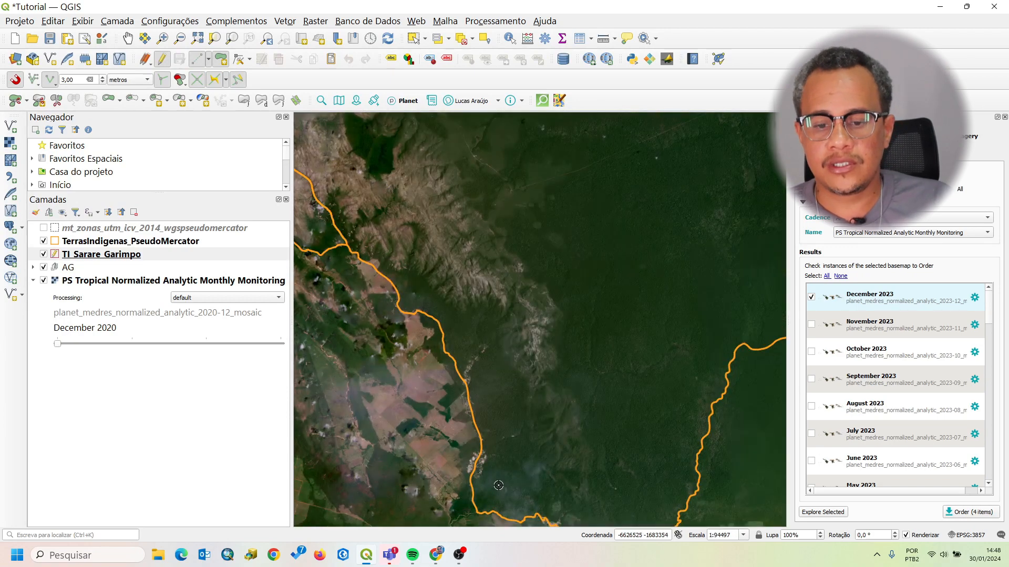
scroll(492, 492, up, 2)
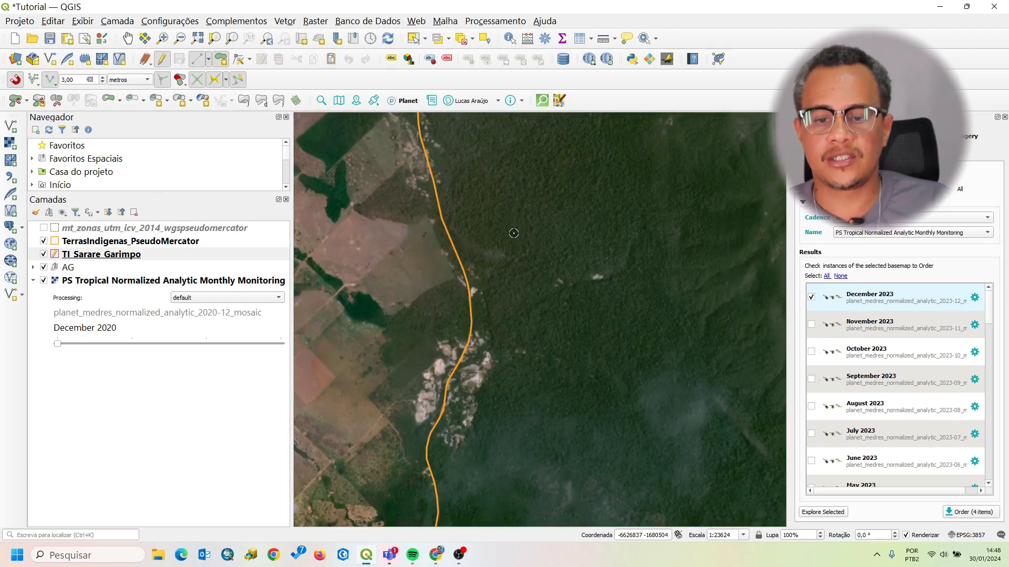
scroll(474, 491, down, 3)
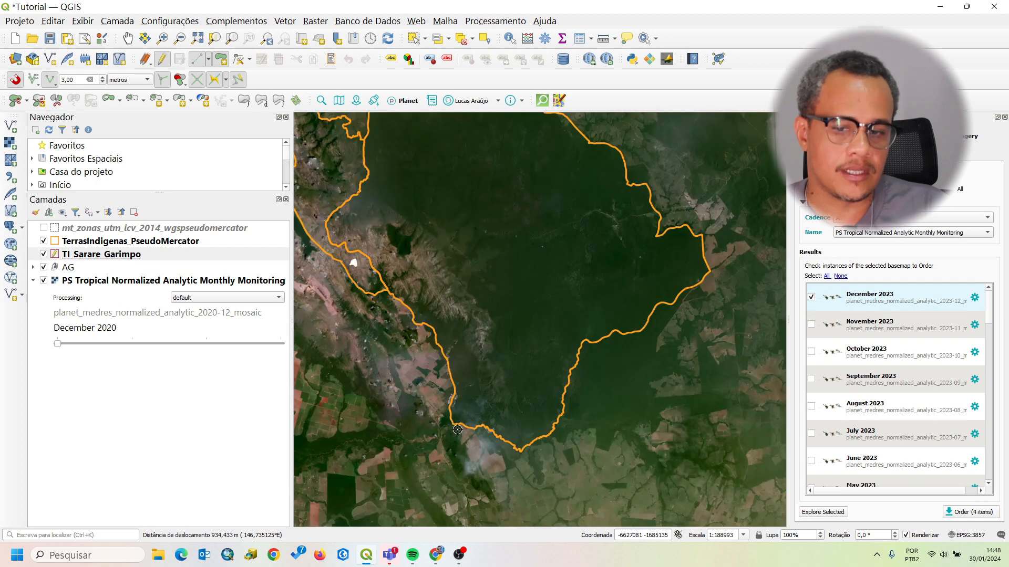
scroll(457, 428, down, 1)
scroll(457, 433, up, 1)
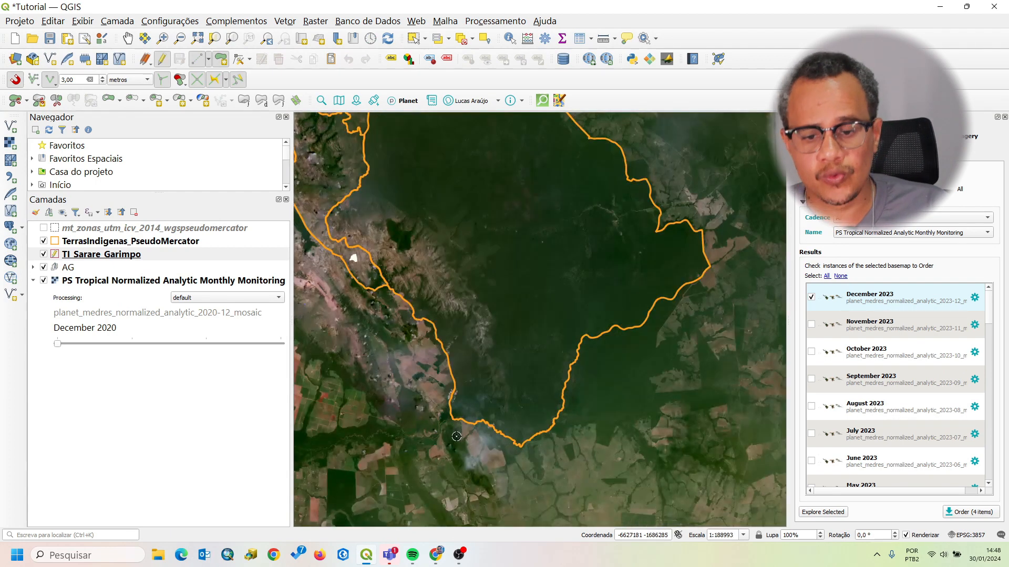
scroll(457, 417, up, 1)
scroll(448, 390, up, 2)
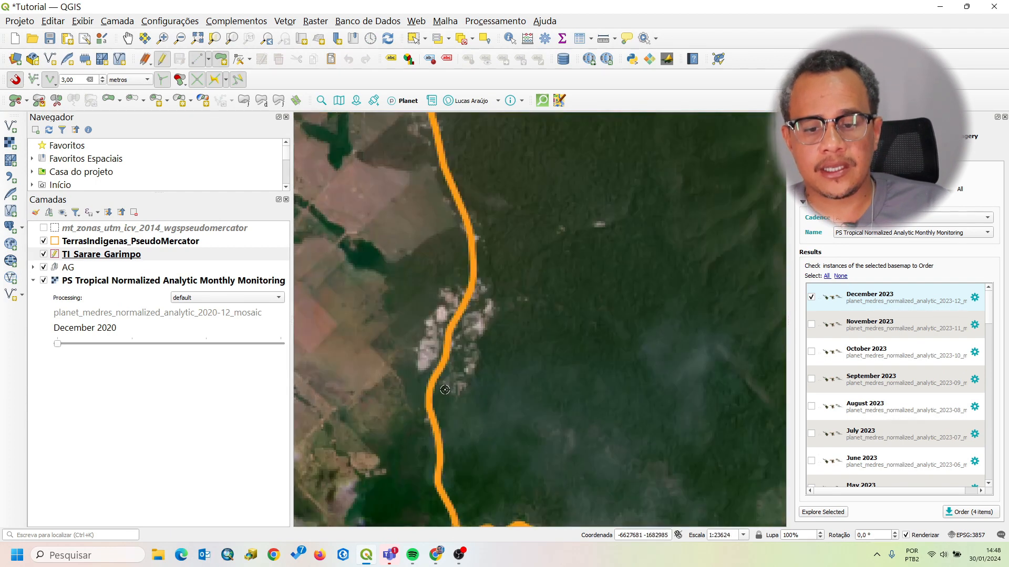
drag(543, 346, 470, 390)
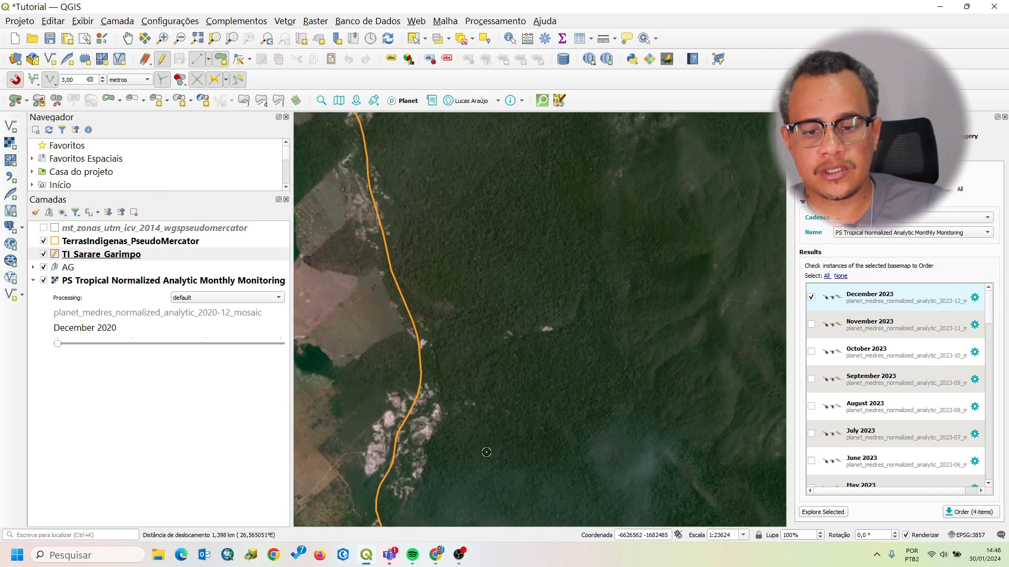
drag(445, 237, 509, 343)
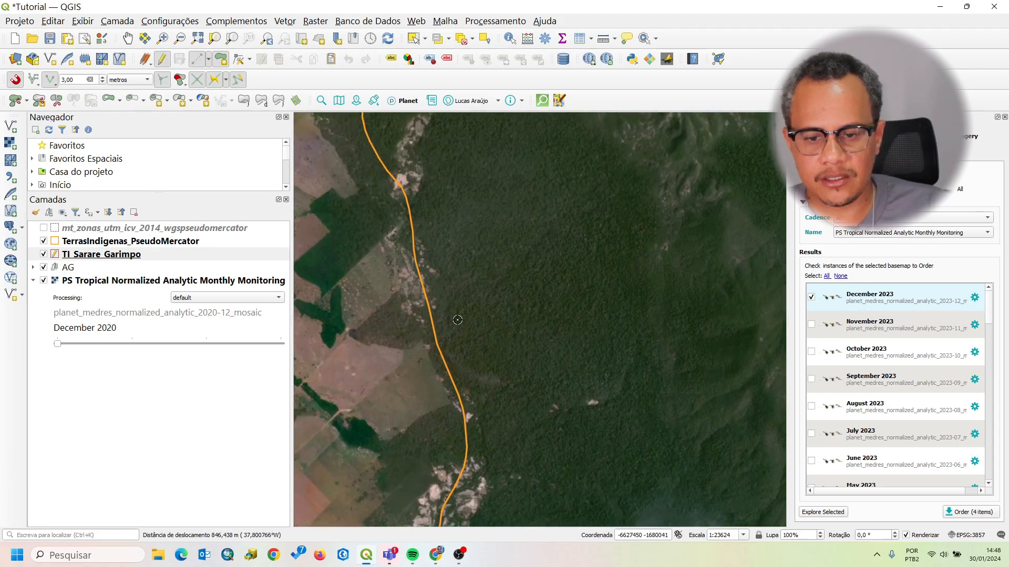
Step: Digitize the outer edge of the garimpo scar just east of the boundary, ending with a vertex snapped to the TerrasIndigenas_PseudoMercator line
scroll(440, 288, up, 1)
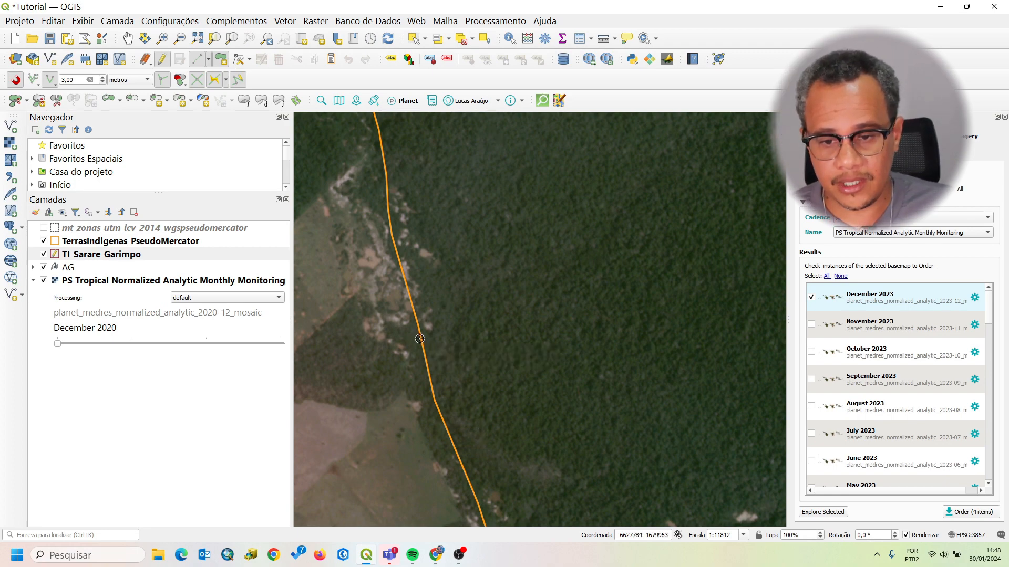
scroll(421, 340, up, 1)
scroll(432, 352, down, 1)
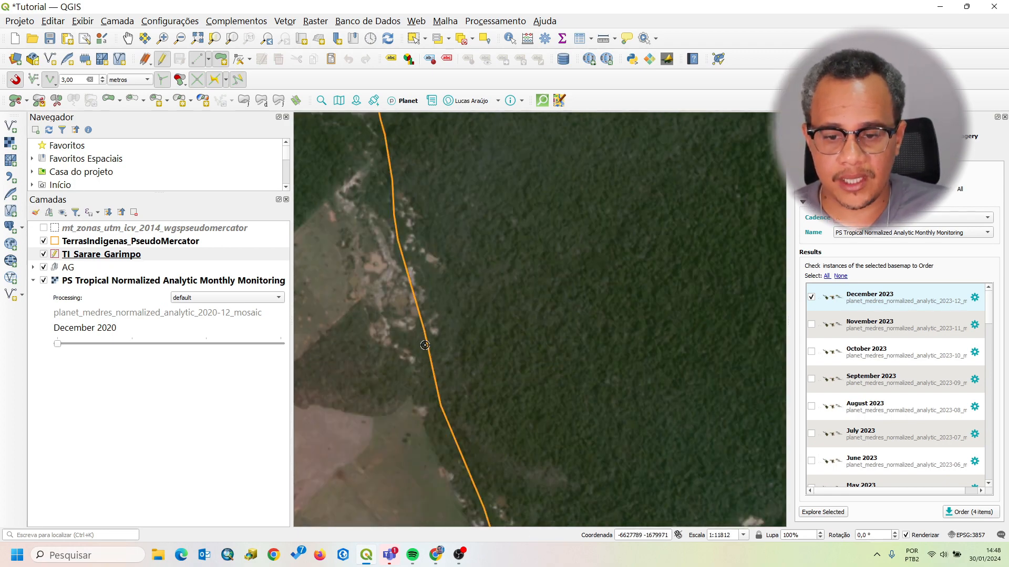
scroll(428, 349, up, 1)
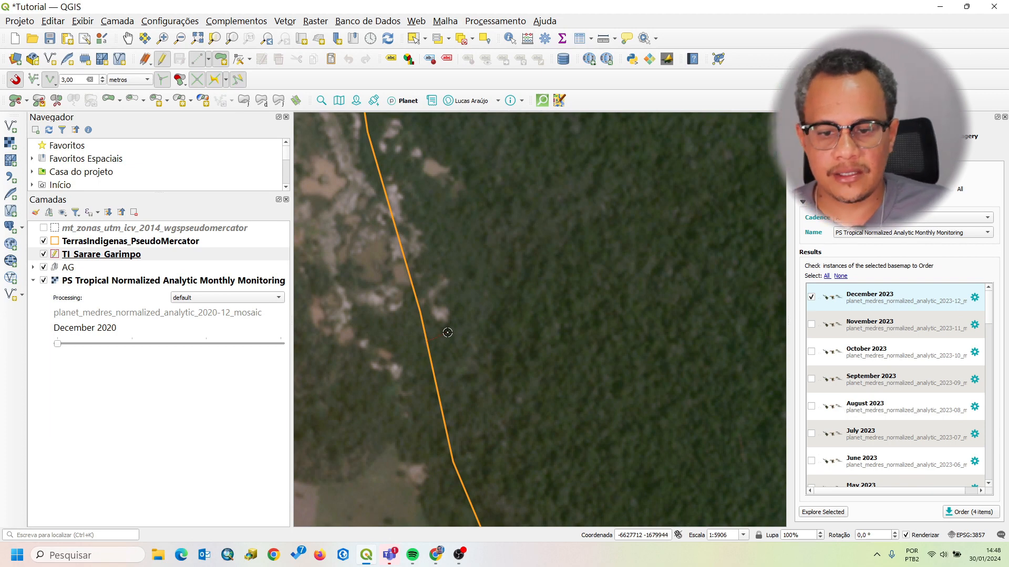
click(461, 303)
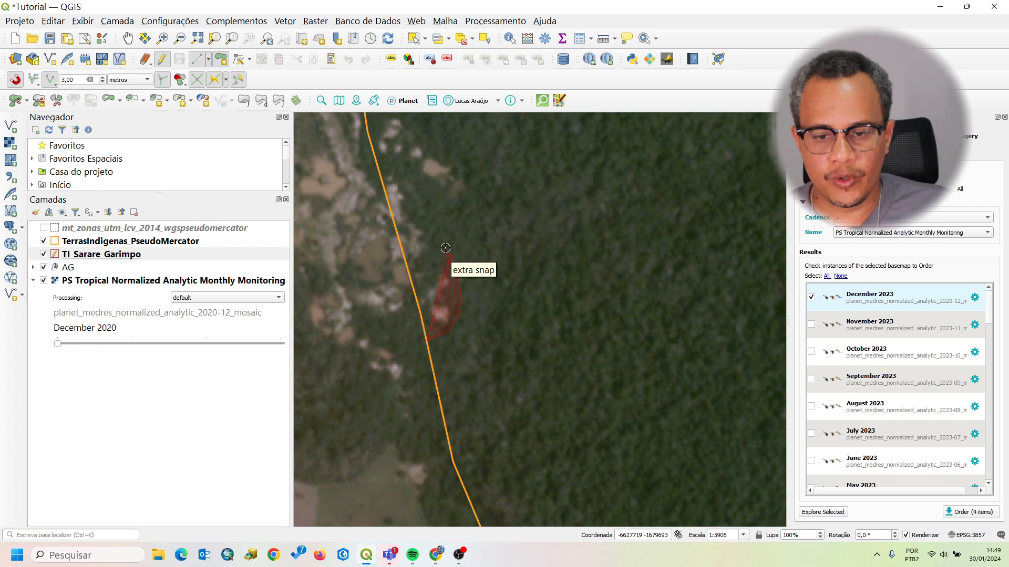
click(438, 211)
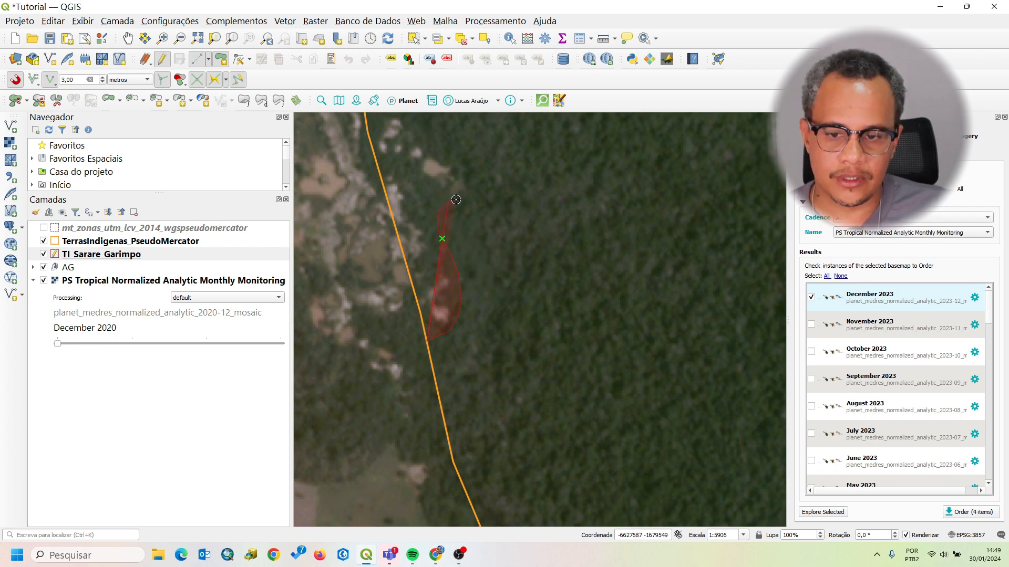
click(468, 182)
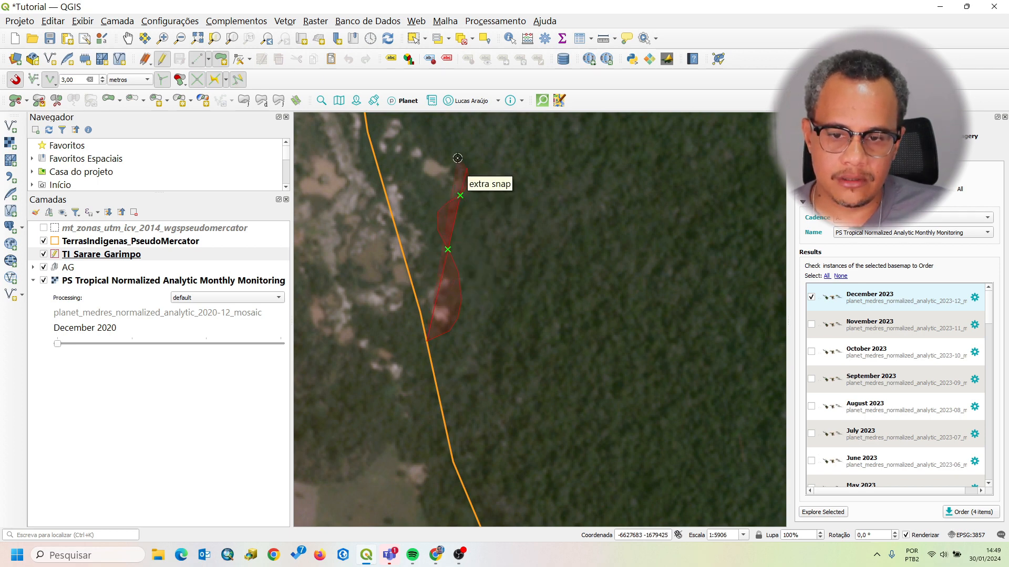
drag(418, 138, 469, 305)
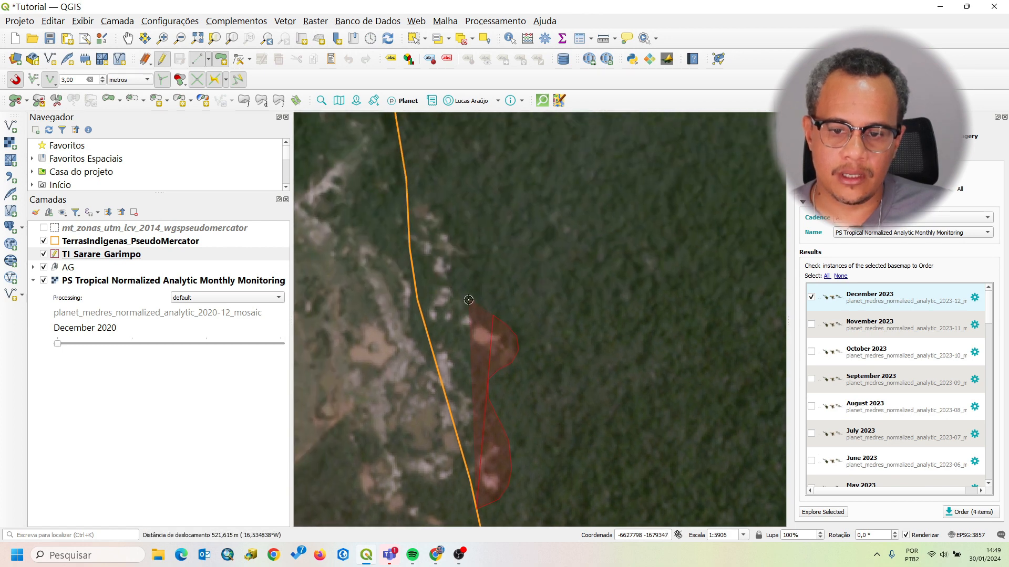
click(460, 274)
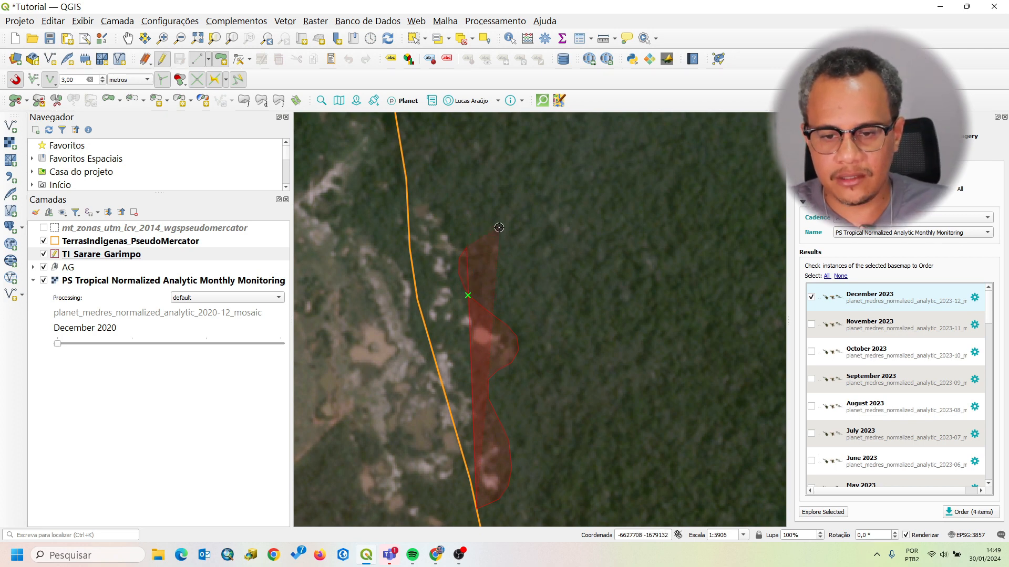
key(BackSpace)
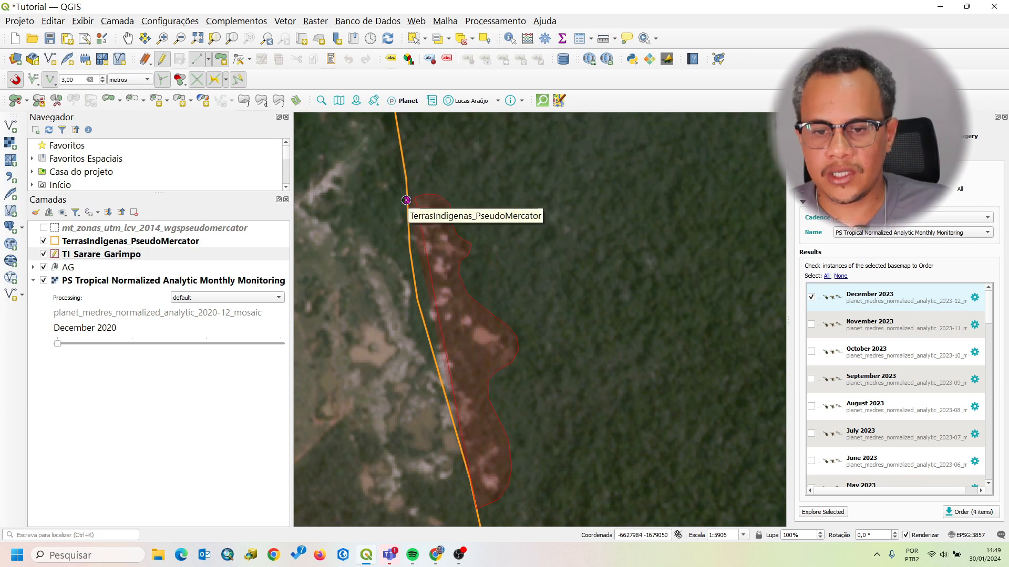
click(406, 200)
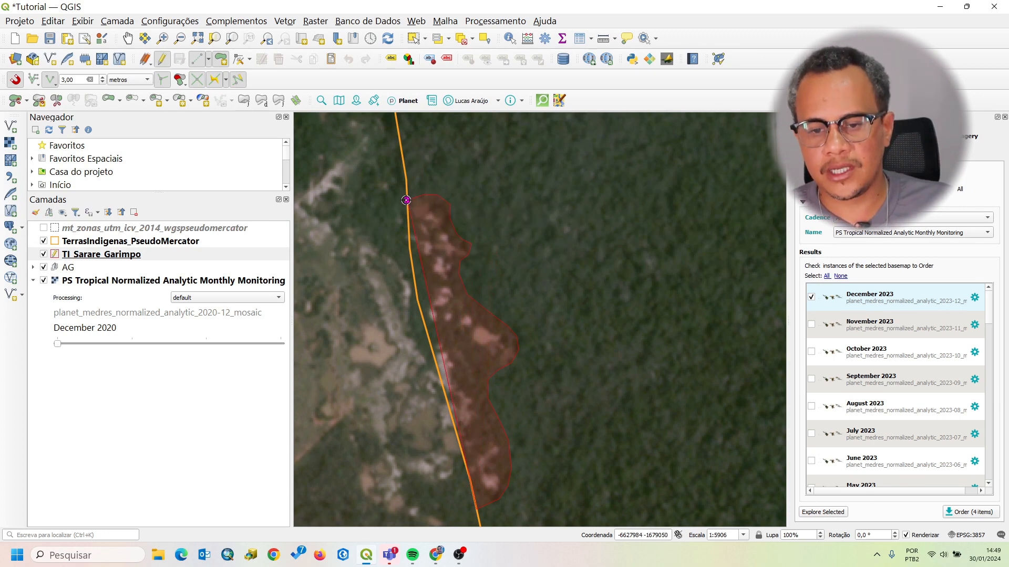
Step: Check the sketched garimpo outline against the indigenous land boundary and finish the polygon
drag(587, 392, 584, 305)
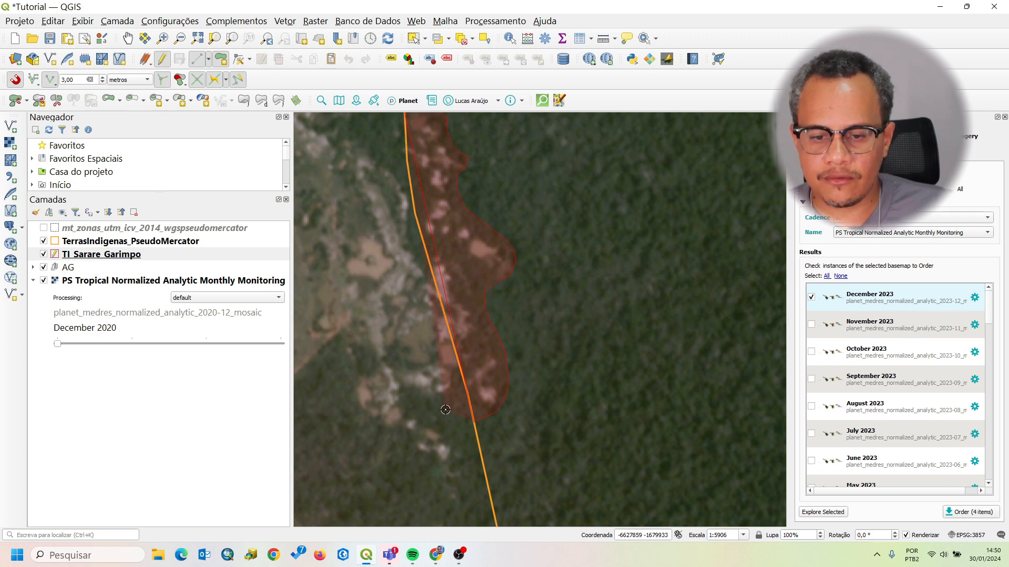
scroll(436, 288, up, 1)
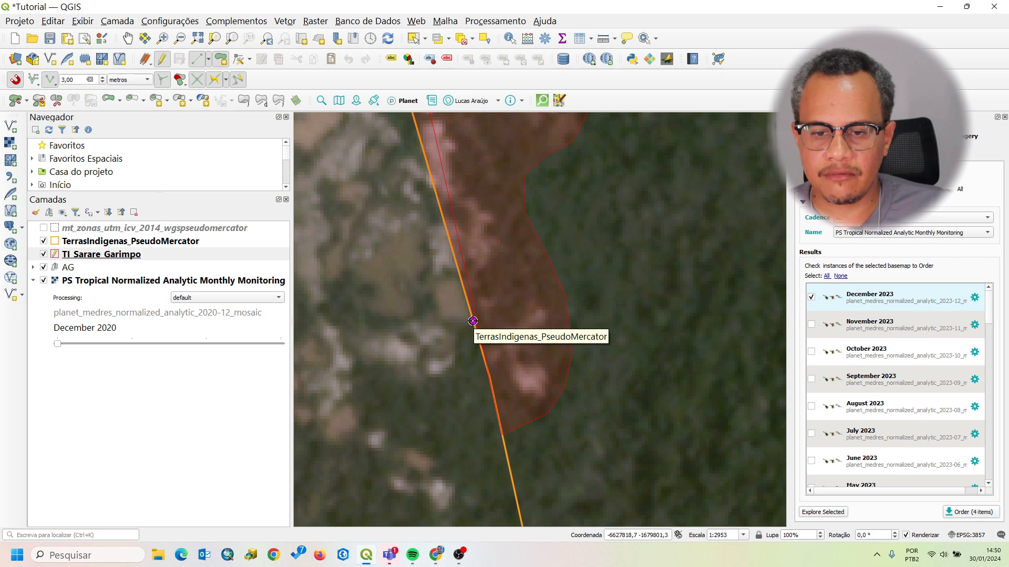
scroll(480, 420, down, 2)
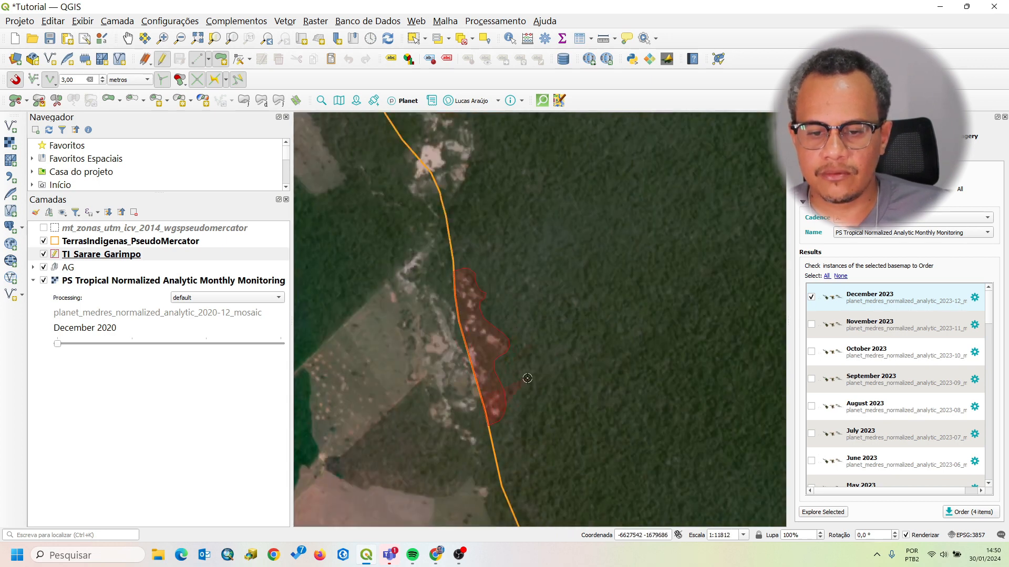
drag(535, 446, 503, 387)
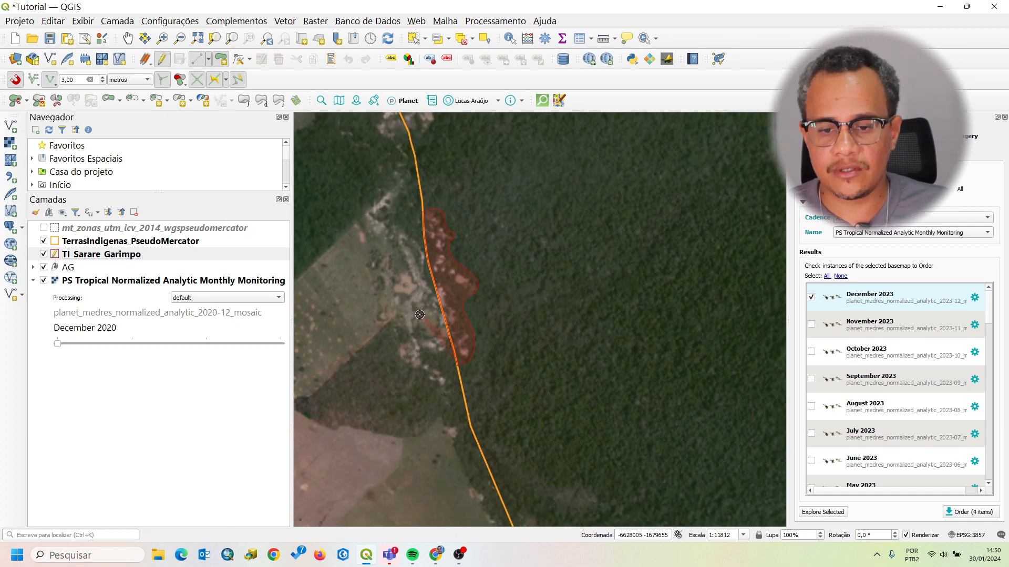
right_click(501, 331)
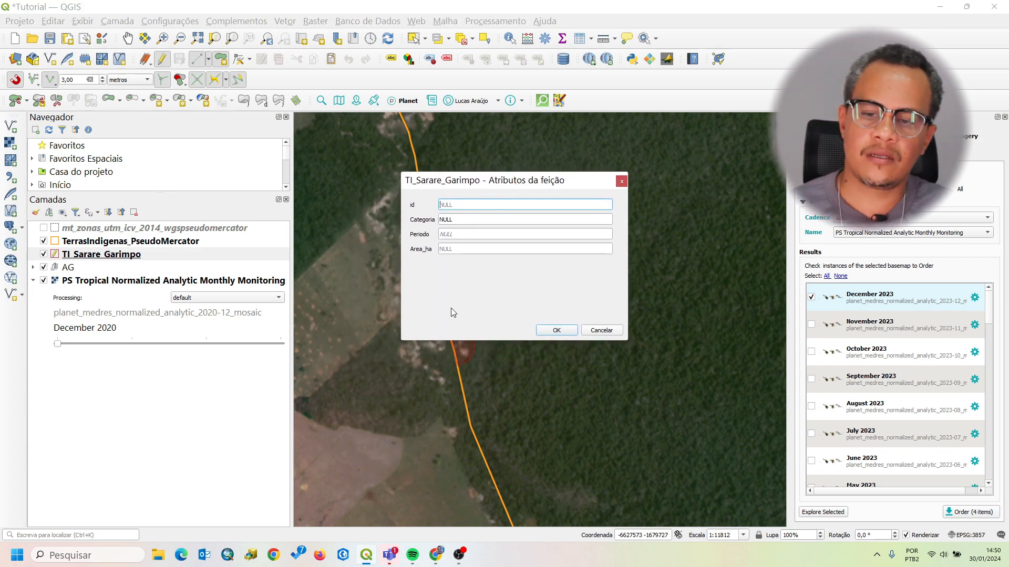
Step: Save the new polygon with id 01, Categoria Garimpo and Periodo Até 2020, leaving Area_ha empty
drag(495, 179, 502, 148)
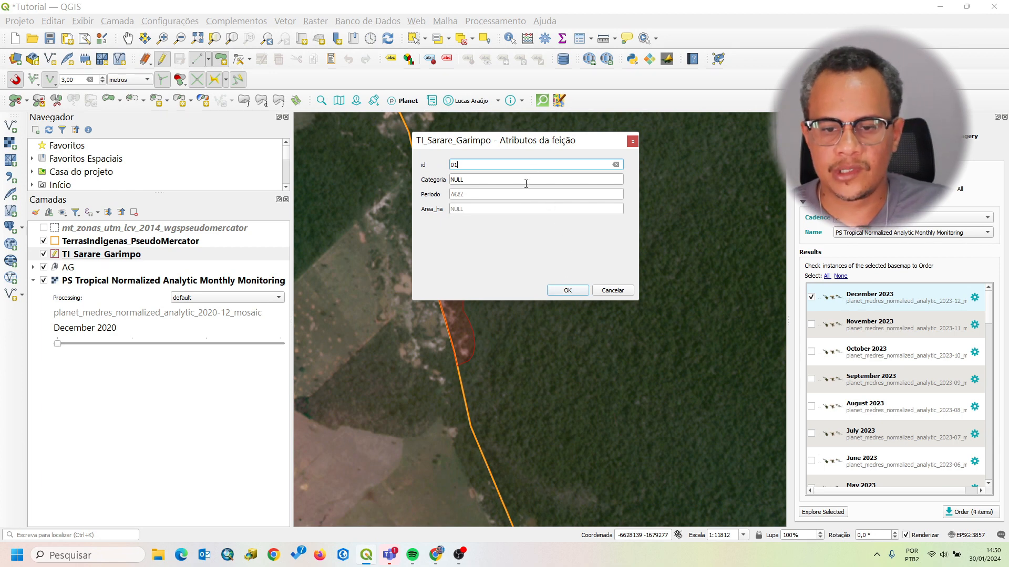
key(Tab)
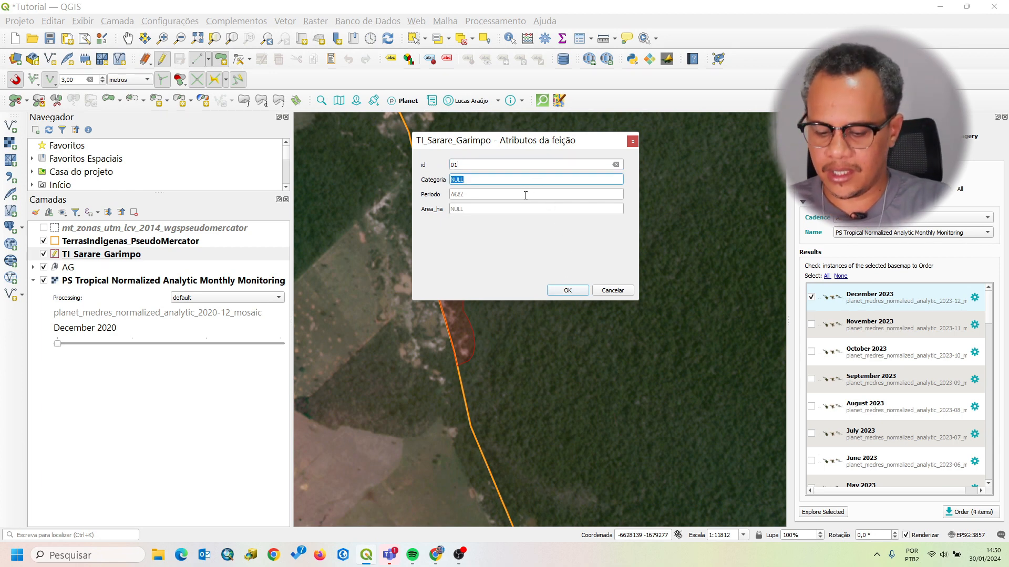
text(Gar)
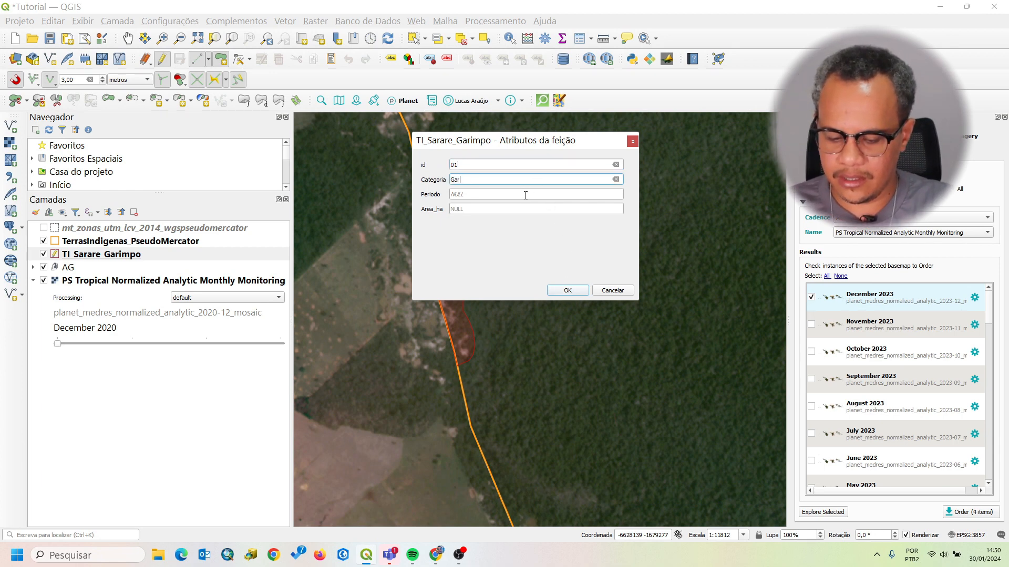
text(impo)
key(Tab)
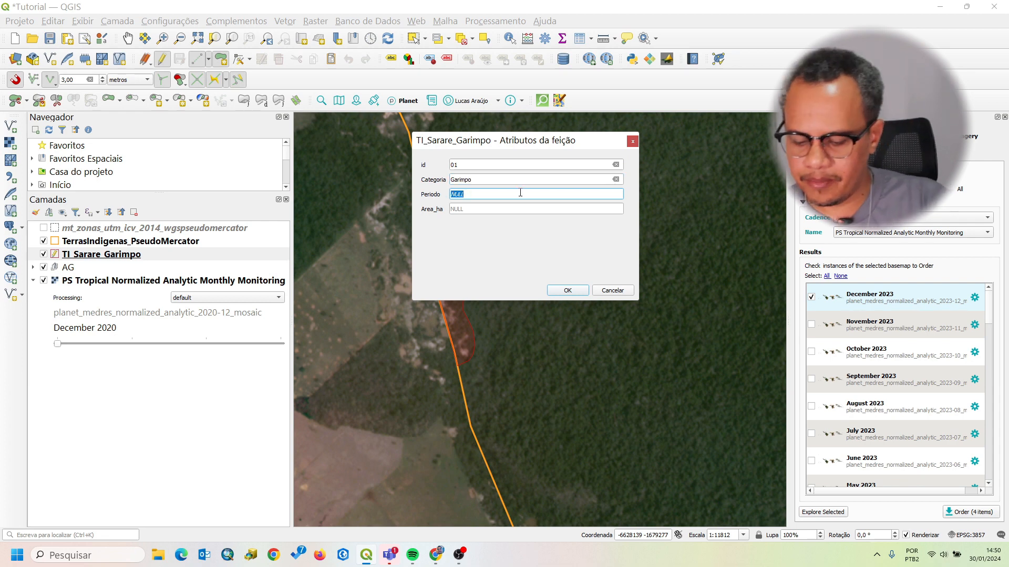
text(Até 2020)
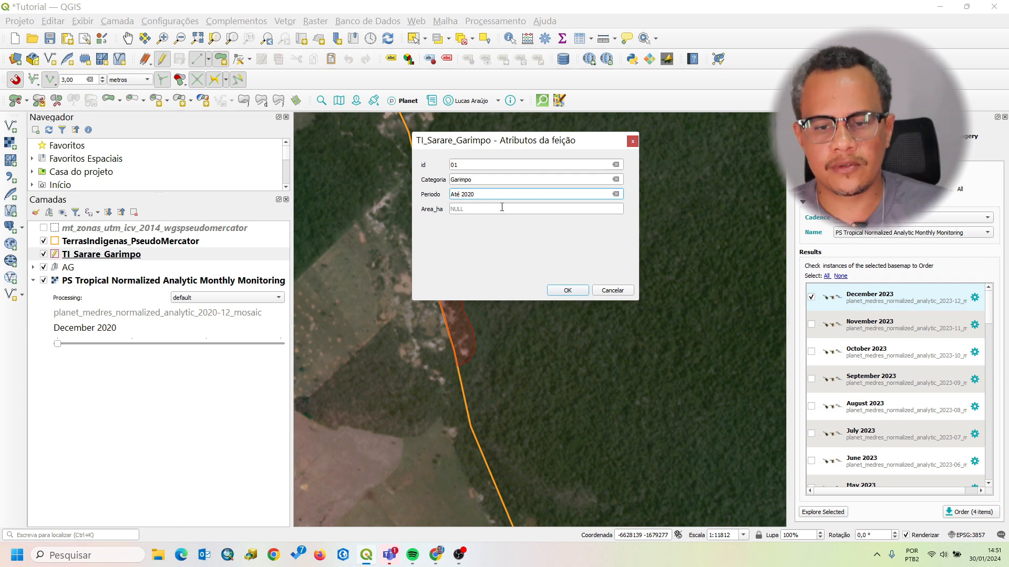
click(502, 208)
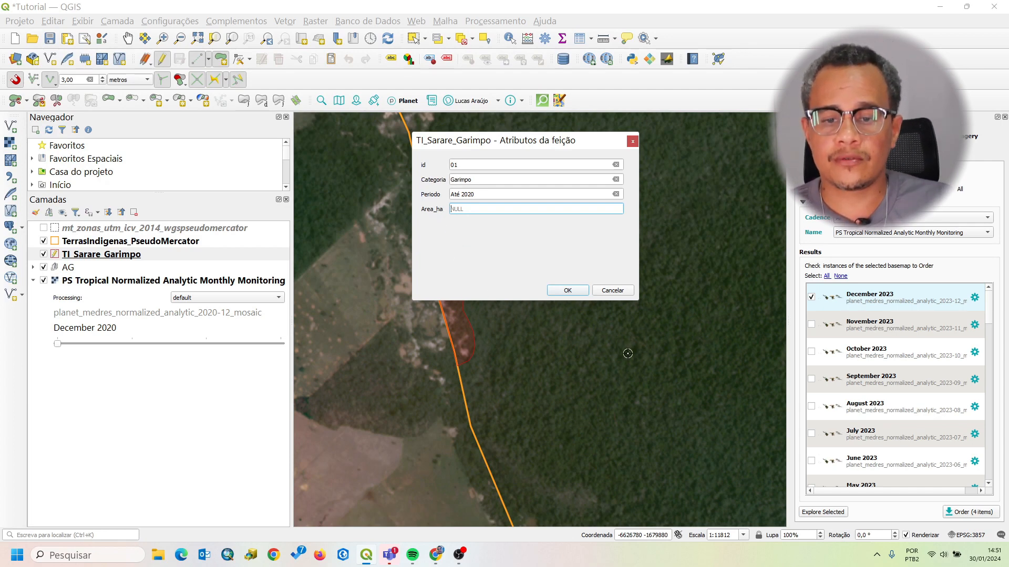
click(569, 291)
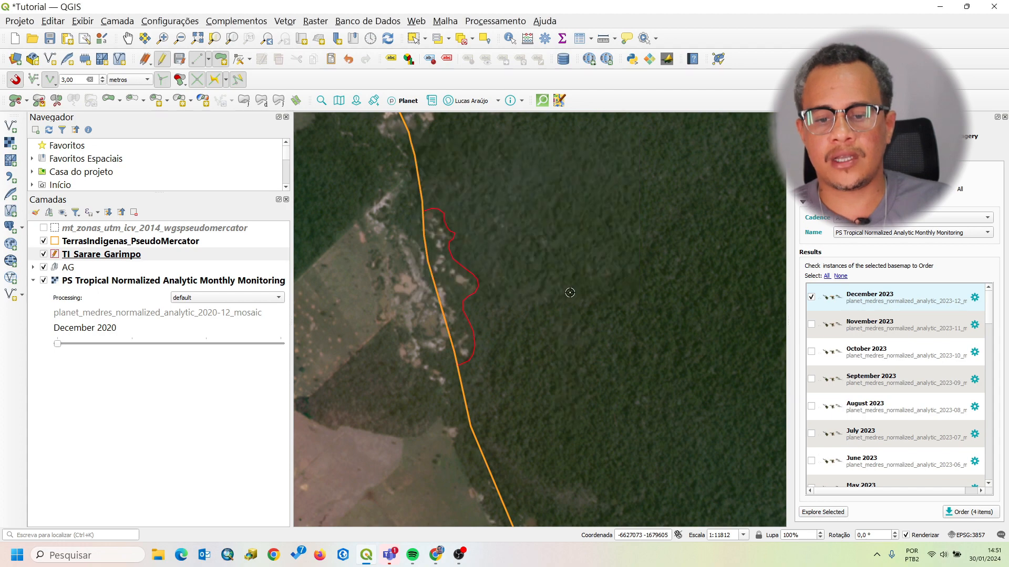
Step: Examine the garimpo polygons mapped on the December 2020 basemap along the boundary and inside the indigenous land
drag(503, 284, 491, 297)
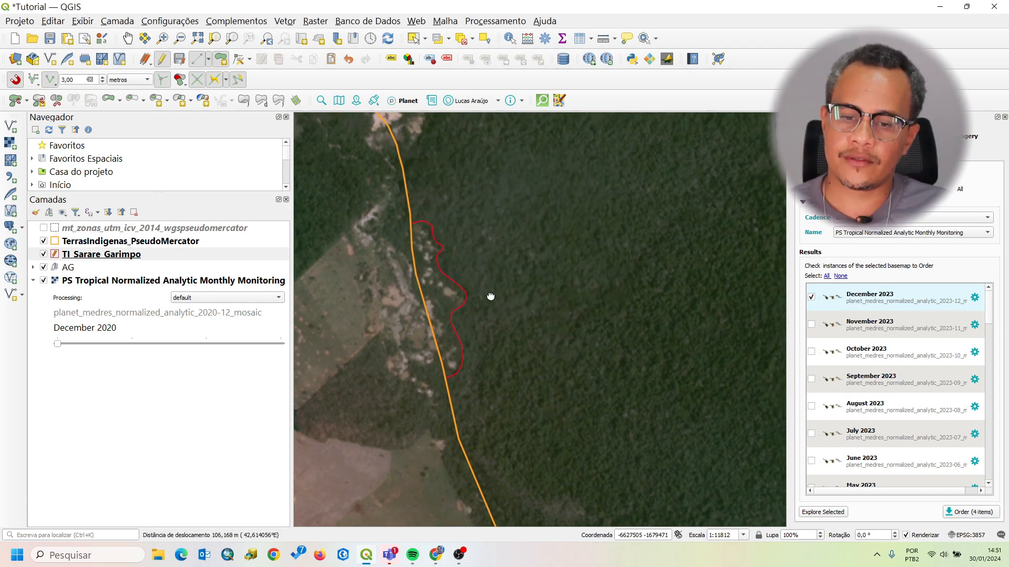
scroll(488, 344, down, 1)
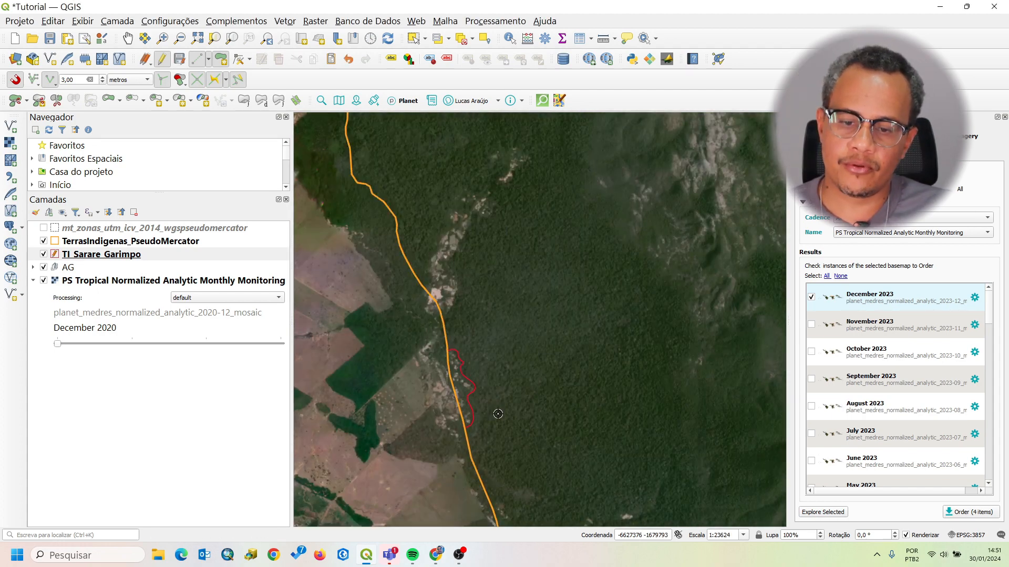
scroll(503, 429, up, 1)
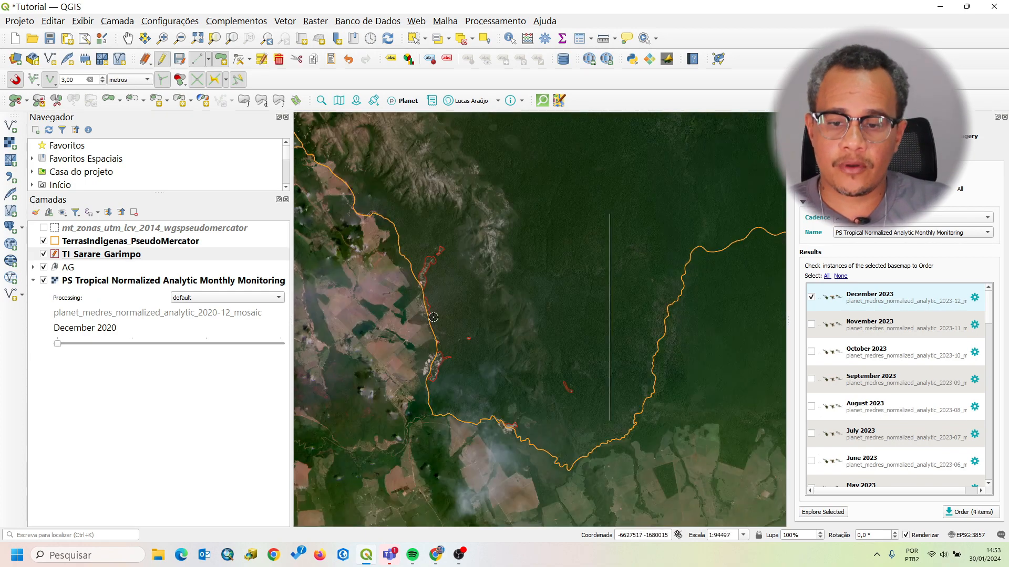
drag(484, 286, 499, 383)
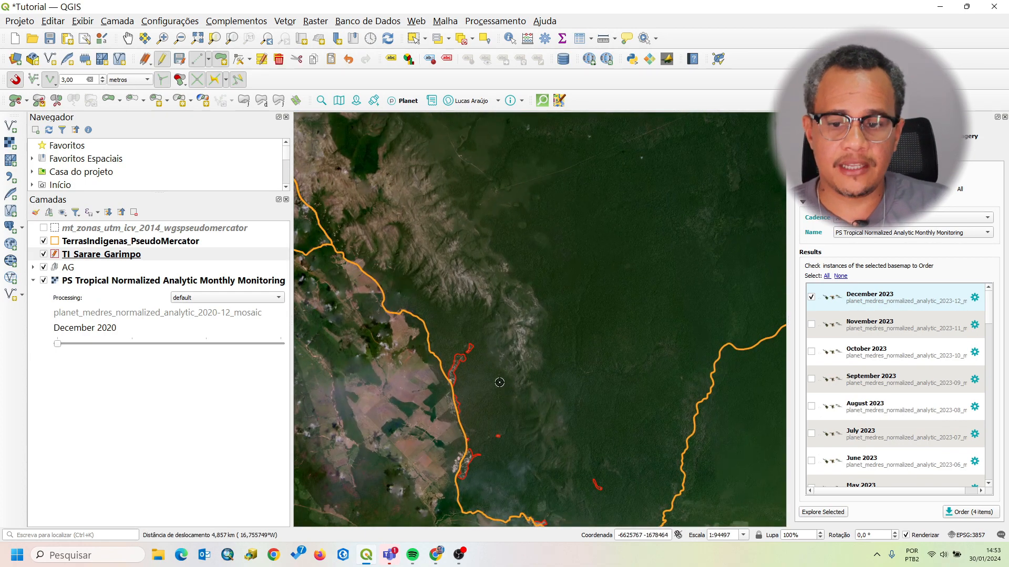
drag(450, 283, 507, 121)
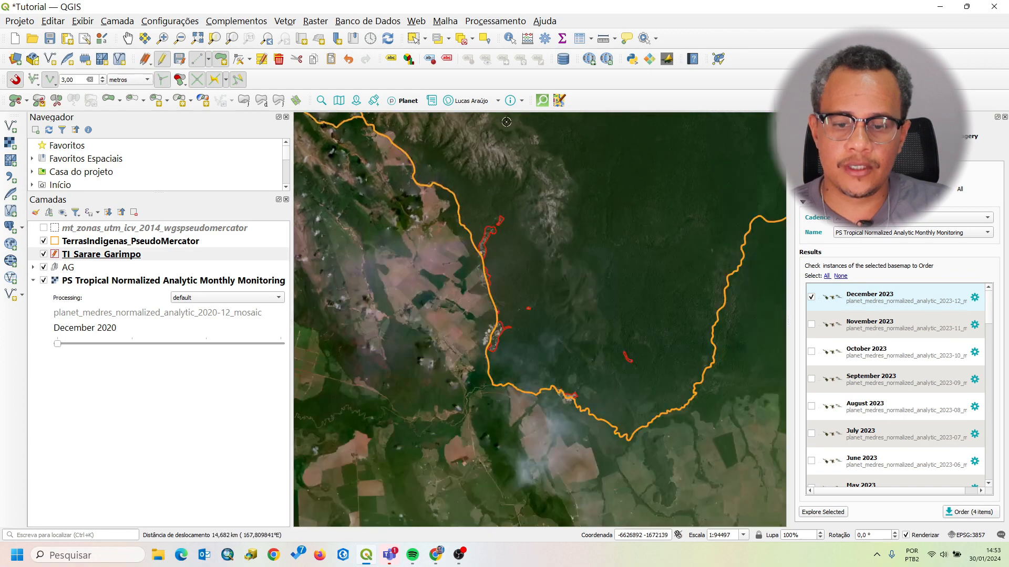
scroll(546, 344, up, 1)
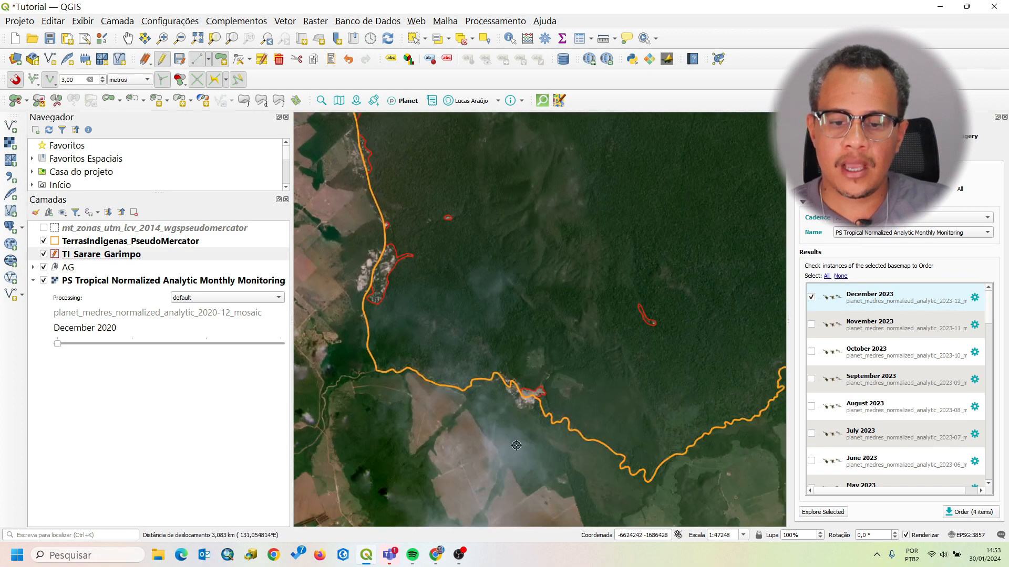
drag(569, 406, 529, 414)
drag(613, 341, 590, 444)
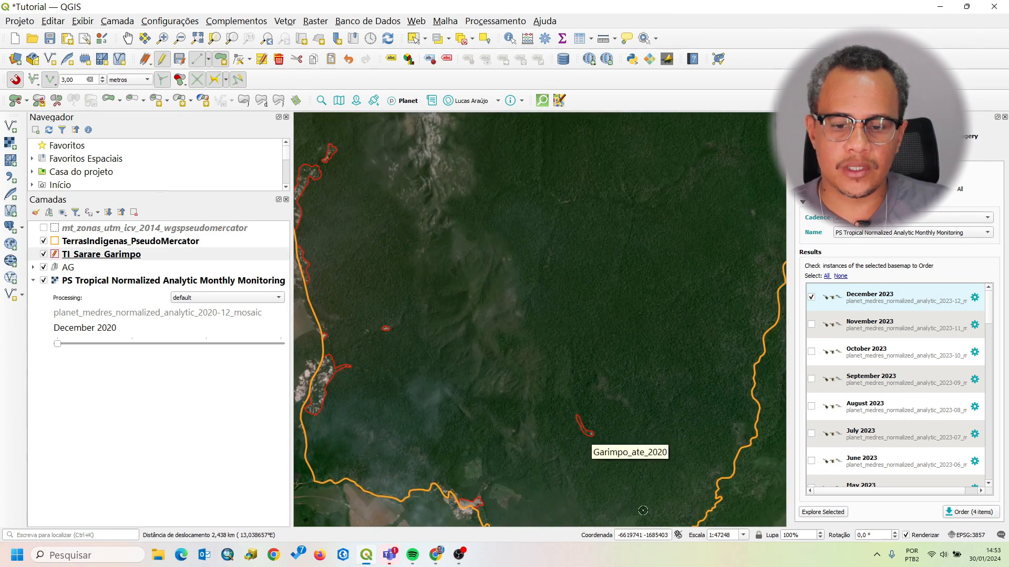
drag(470, 317, 597, 481)
drag(512, 332, 480, 194)
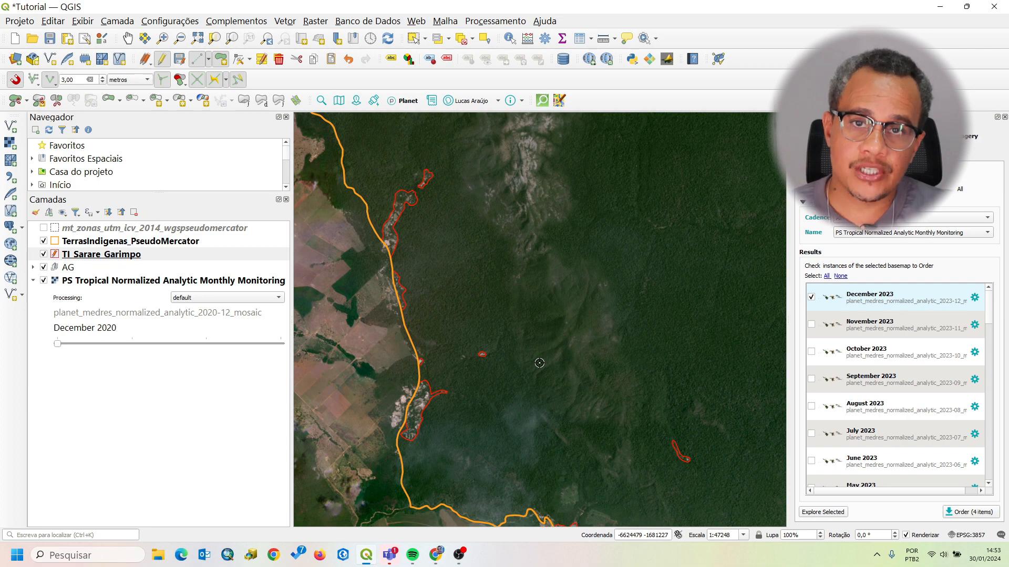
Step: Display the December 2021 basemap and locate the new clearing at the southern end of the 2020 polygon just east of the boundary
click(132, 344)
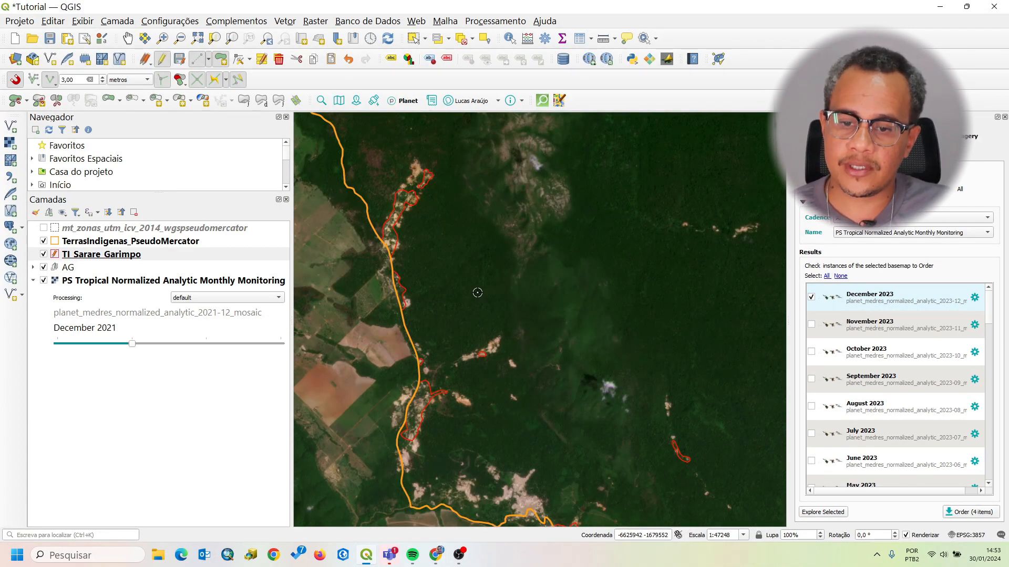
drag(477, 292, 512, 373)
scroll(493, 476, up, 1)
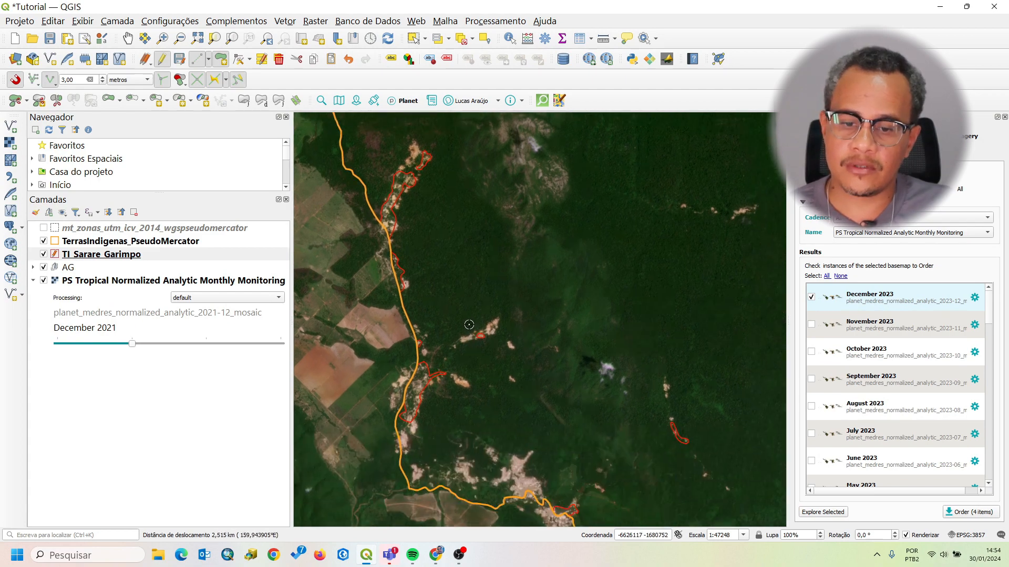
scroll(400, 298, up, 1)
drag(400, 297, 445, 360)
scroll(444, 383, up, 1)
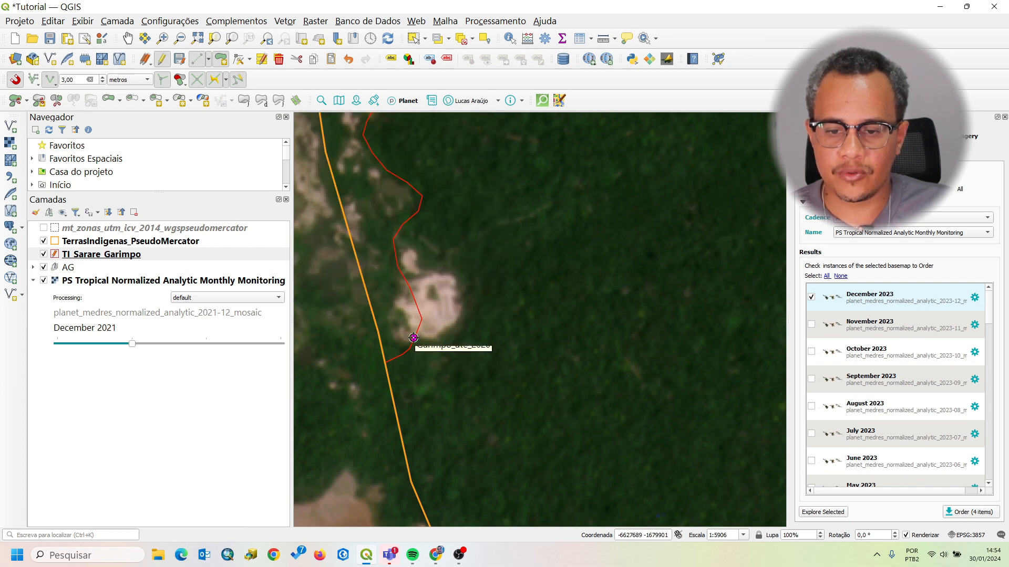
Step: Digitize the outer edge of the 2021 clearing northward, starting with a vertex snapped to the 2020 garimpo polygon
click(413, 341)
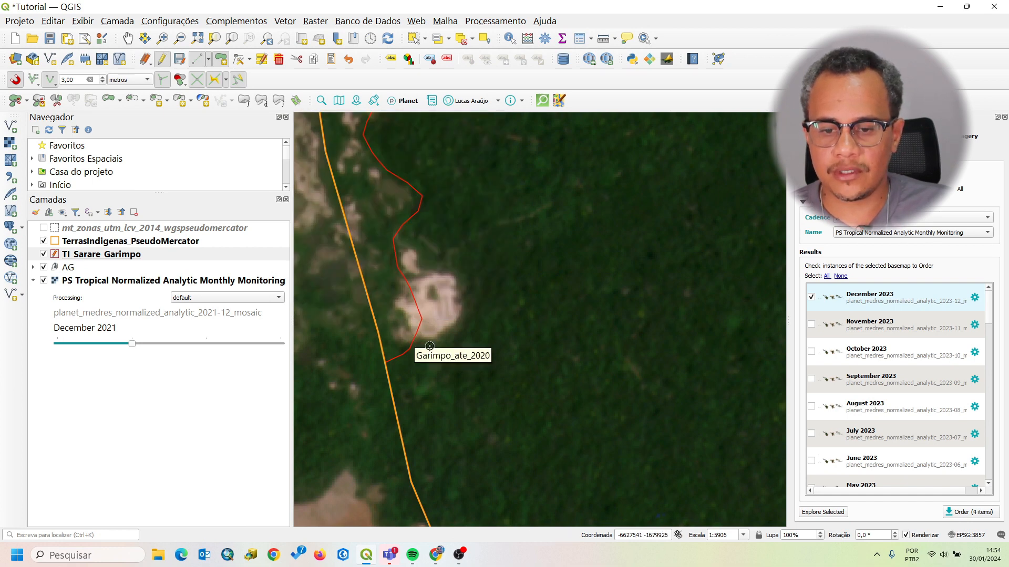
click(432, 343)
click(452, 335)
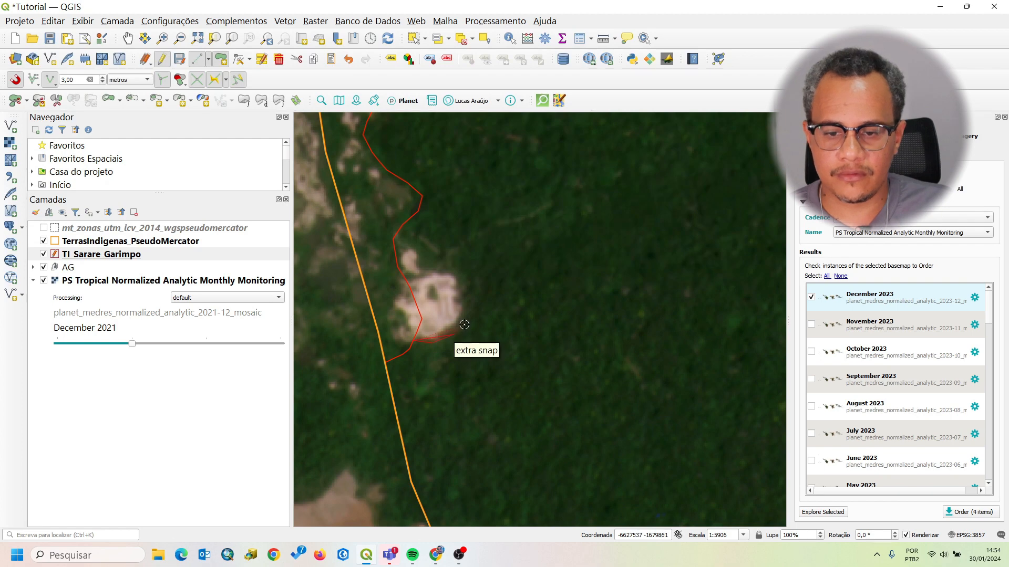
click(464, 322)
click(468, 299)
click(465, 279)
click(450, 263)
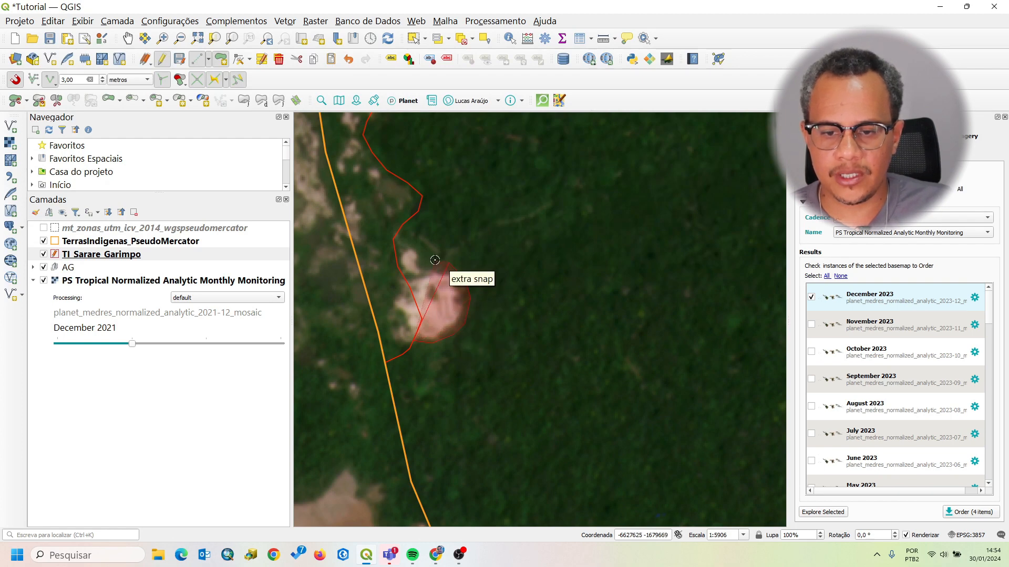
click(430, 257)
click(418, 246)
click(409, 241)
click(406, 238)
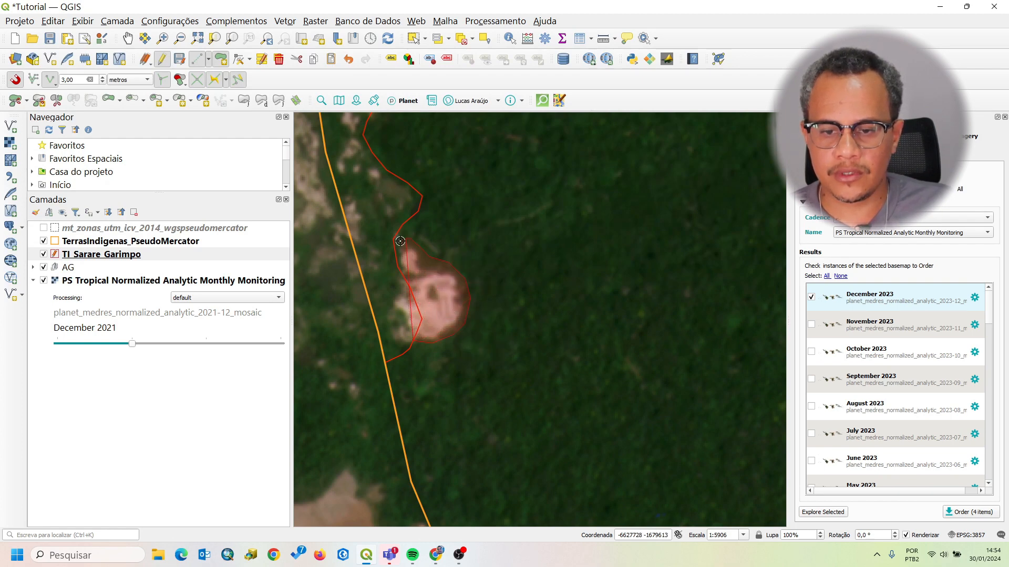
click(401, 241)
Step: Snap the outline back to the 2020 polygon, trace their shared edge to the starting point and finish the 2021 polygon
click(394, 245)
right_click(394, 246)
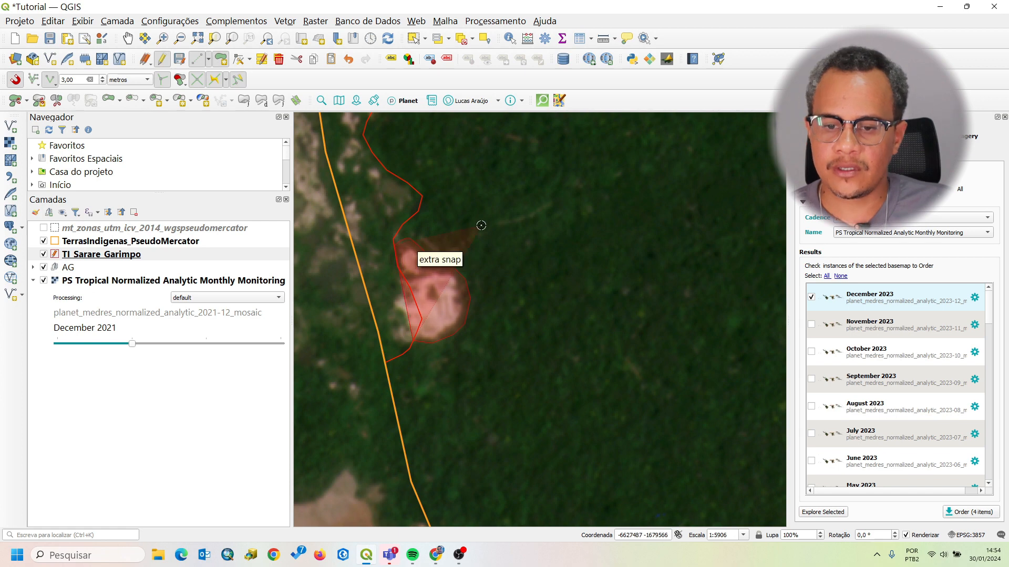
click(417, 330)
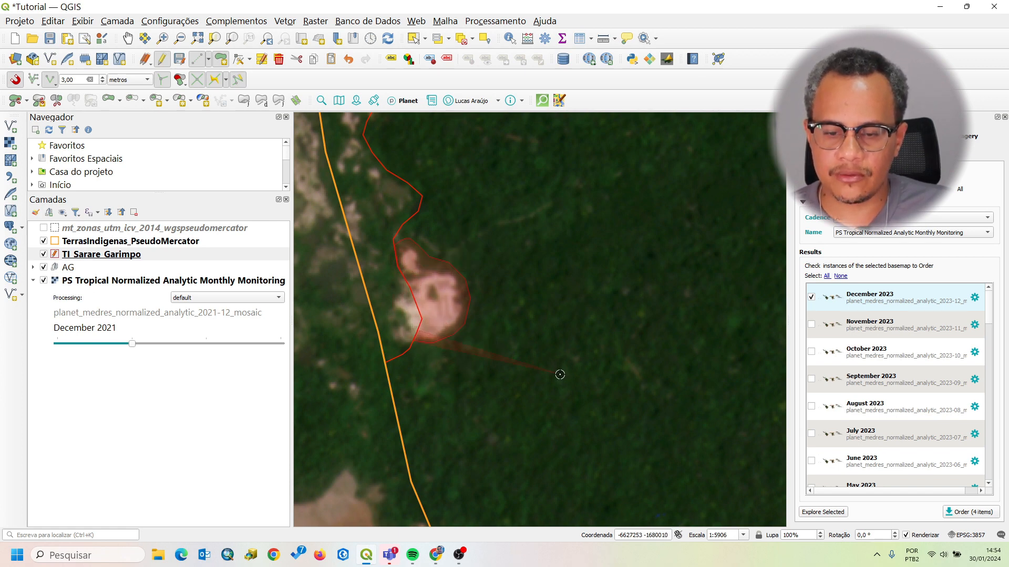
right_click(474, 349)
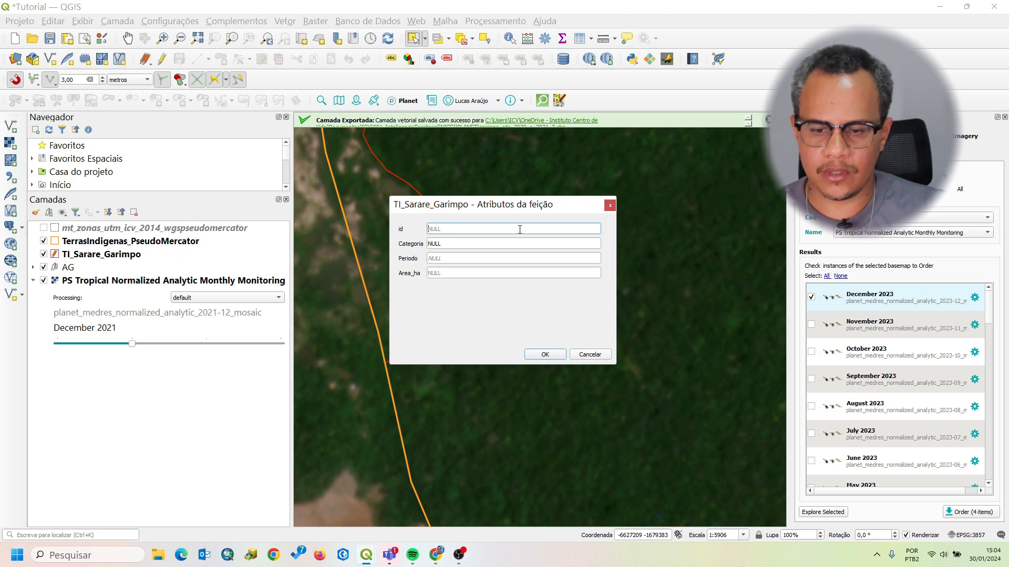
Step: Fill in the new polygon's attributes with id 09, Categoria Garimpo and Periodo 2021, leaving Area_ha empty, and save the feature
text(0)
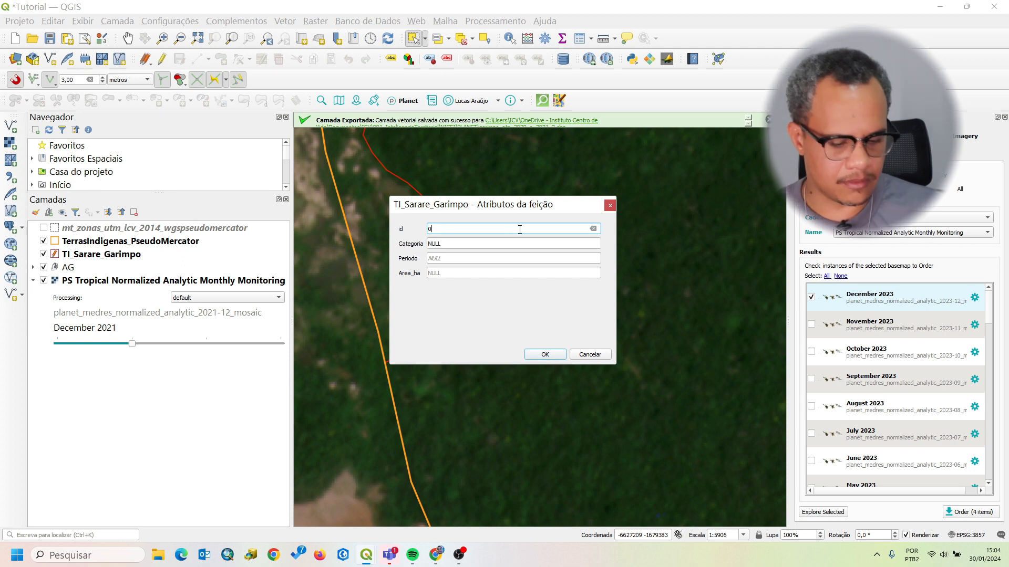
text(9)
click(506, 241)
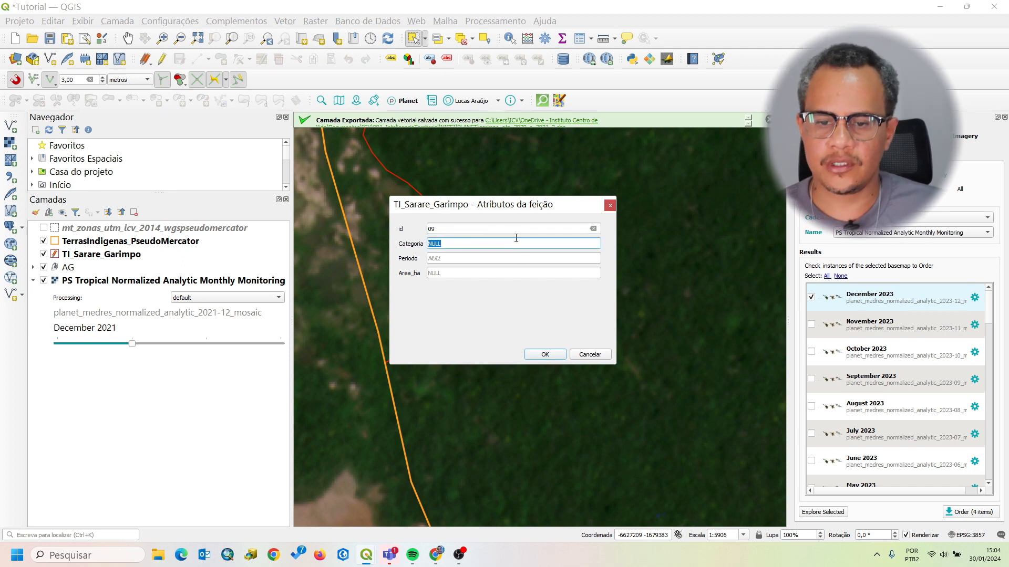
text(Garimpo)
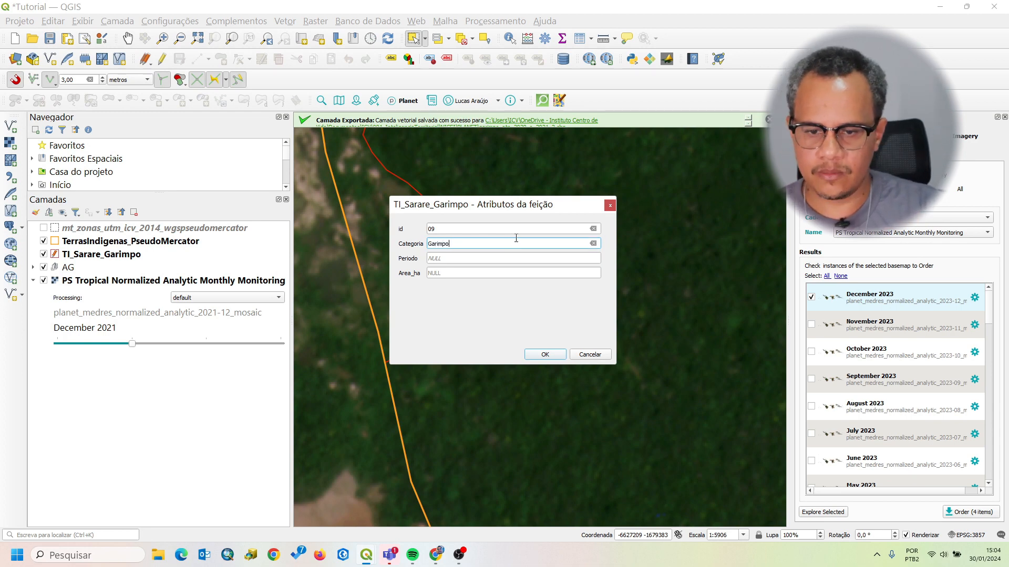
click(481, 257)
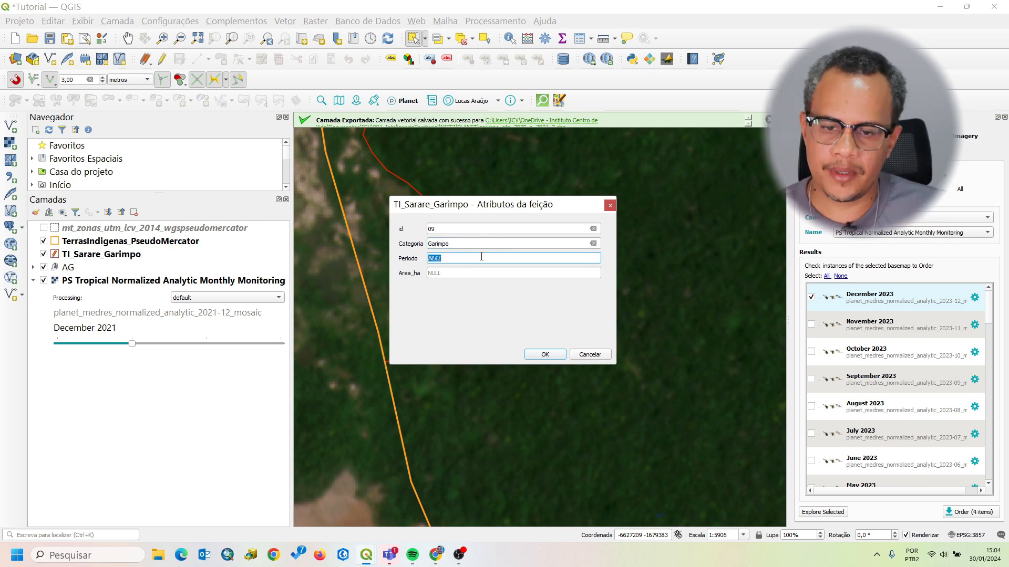
text(2021)
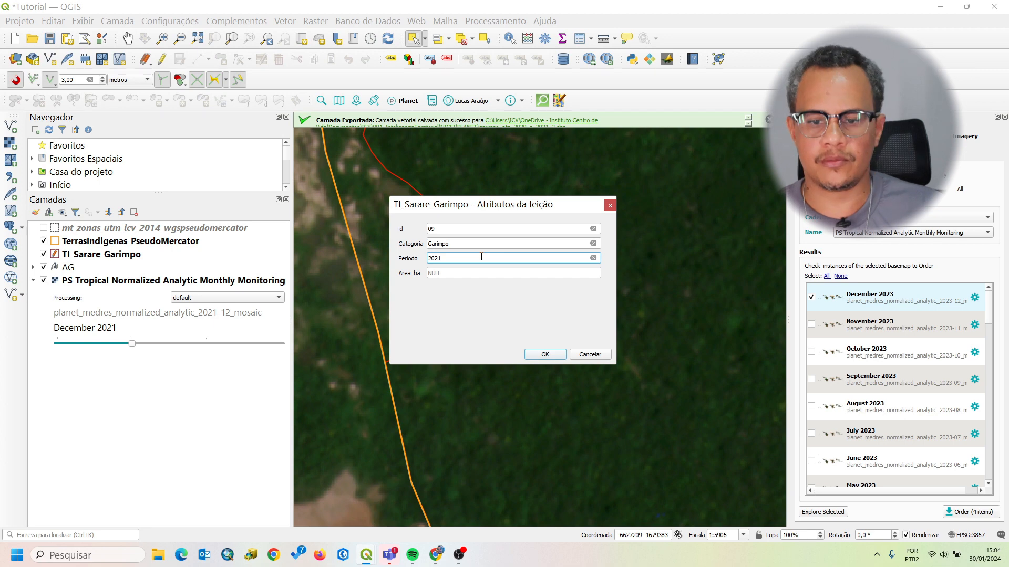
click(496, 273)
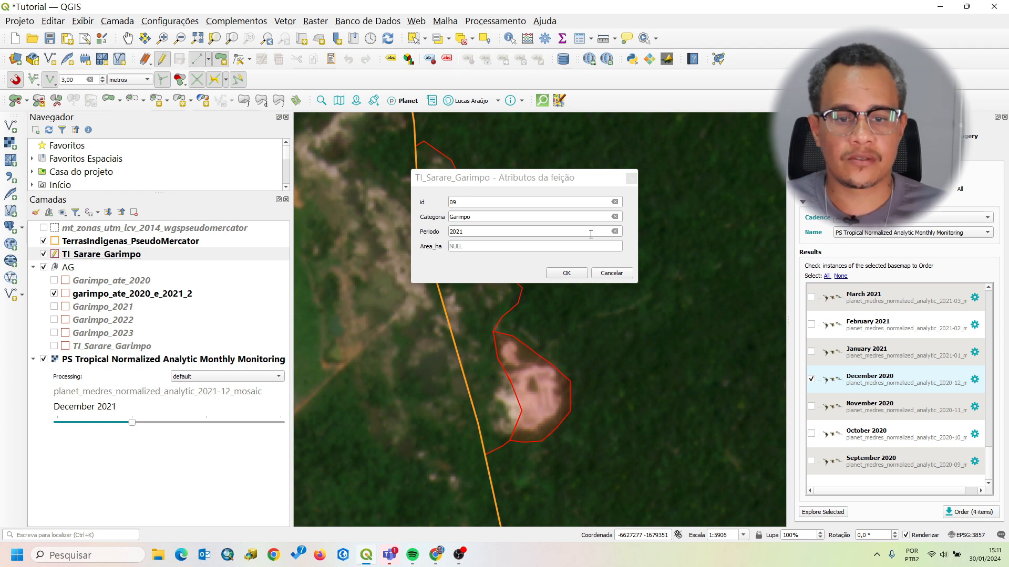
drag(568, 178, 554, 160)
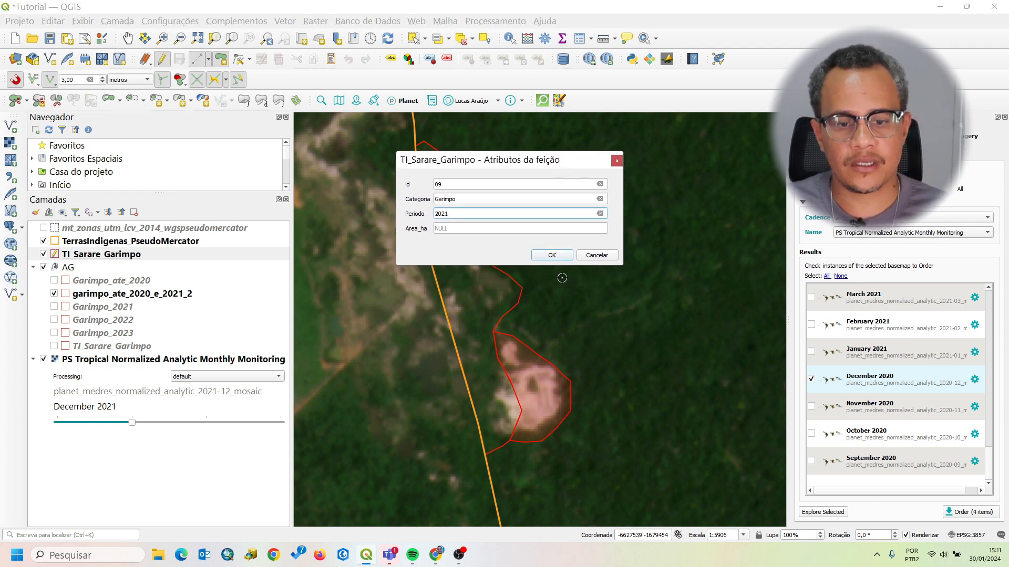
click(553, 256)
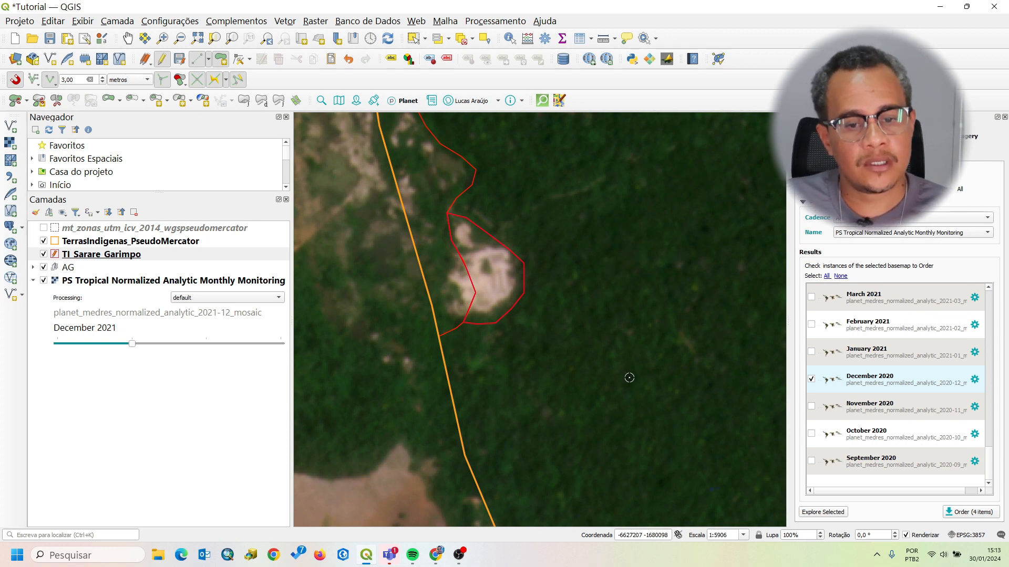
Step: Examine the garimpo polygons against the December 2021 basemap southward along the western boundary and inside the indigenous land
drag(562, 250, 543, 232)
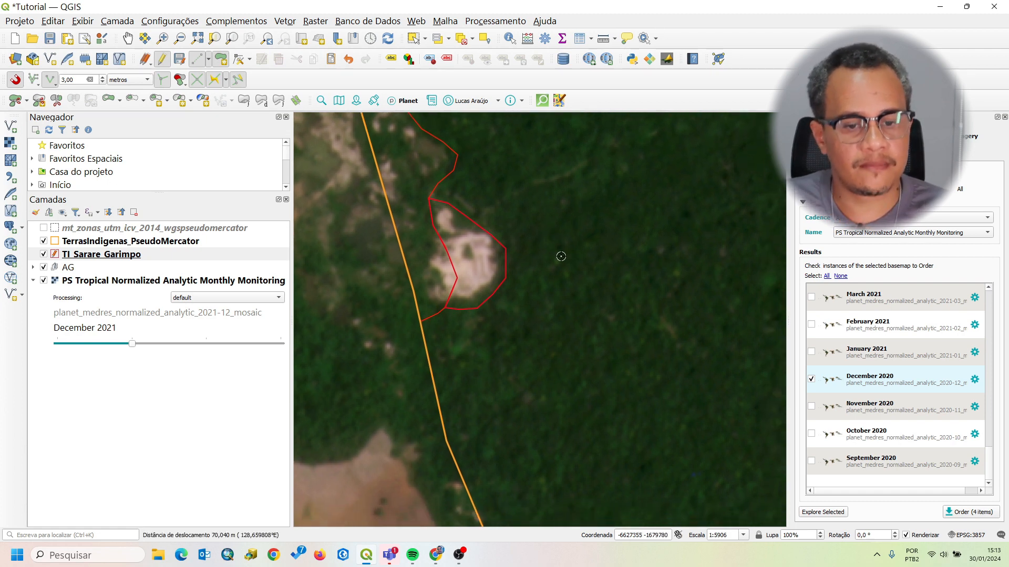
drag(548, 227, 518, 247)
scroll(478, 374, down, 1)
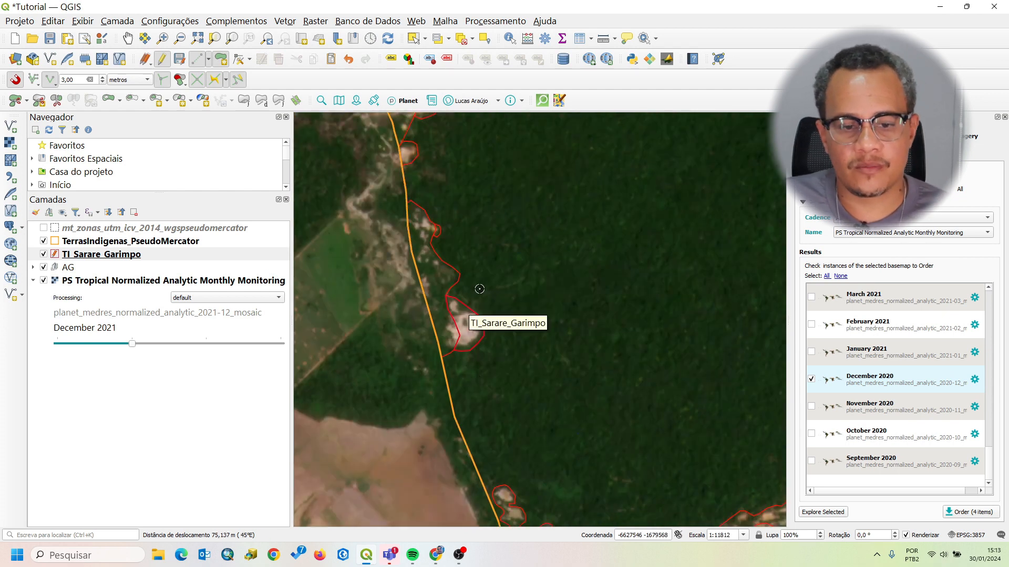
scroll(462, 322, down, 1)
drag(551, 371, 517, 271)
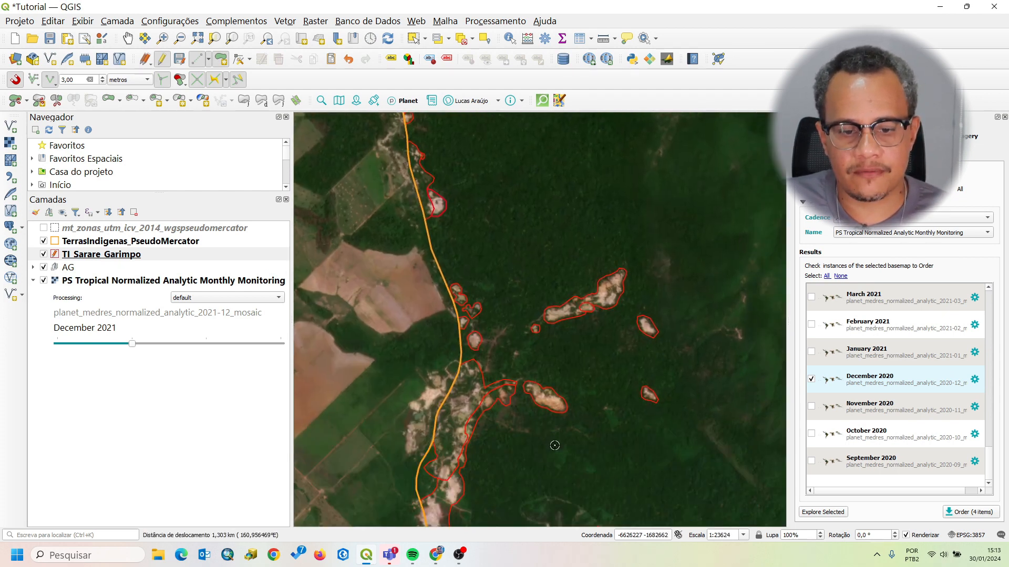
drag(555, 445, 568, 357)
drag(626, 452, 604, 366)
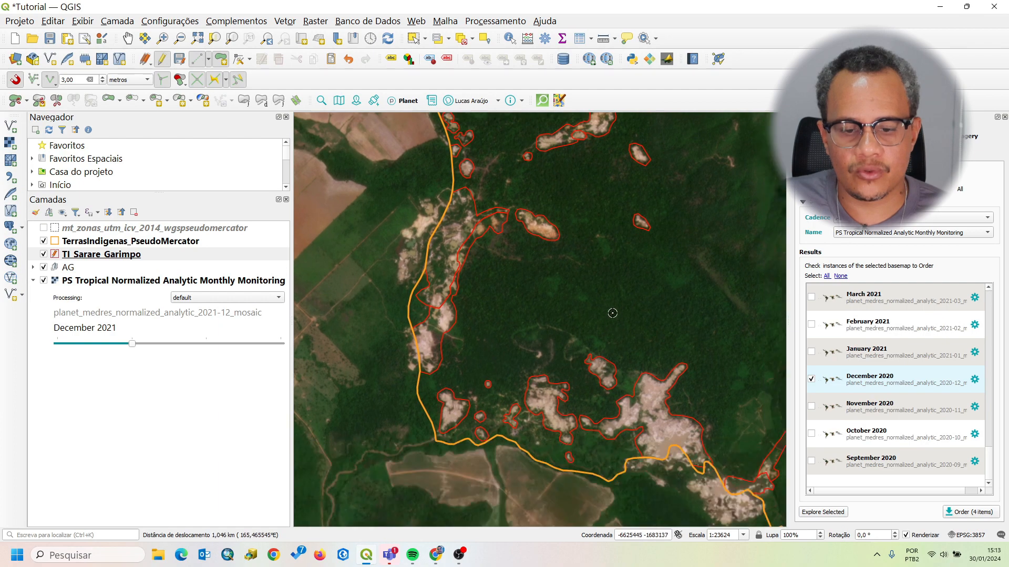
drag(610, 276, 563, 397)
drag(481, 210, 513, 320)
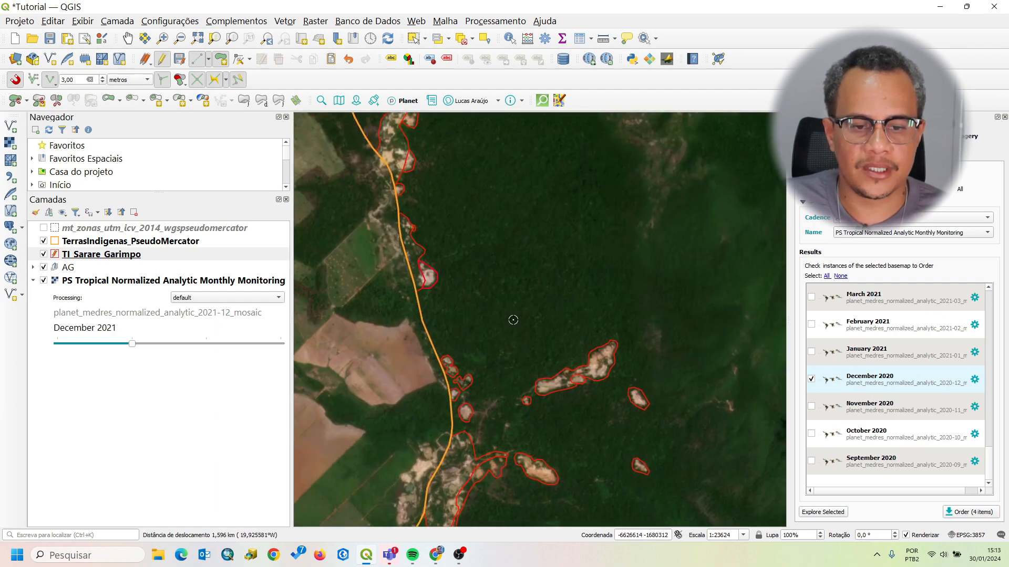
drag(514, 413, 475, 314)
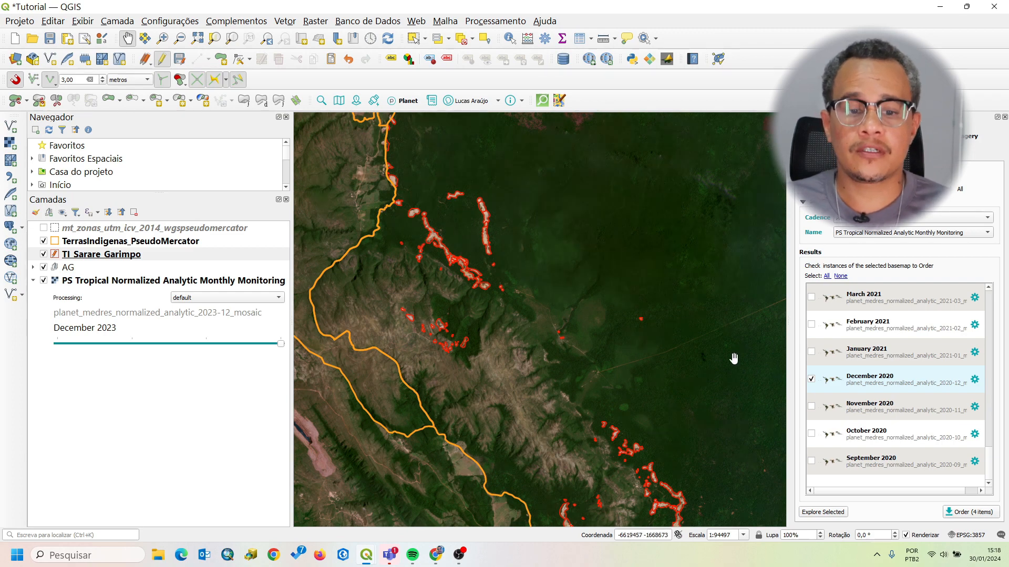
Step: Review the complete set of garimpo polygons over the December 2023 basemap and check their Categoria and Periodo values in the attribute table
drag(606, 439, 602, 324)
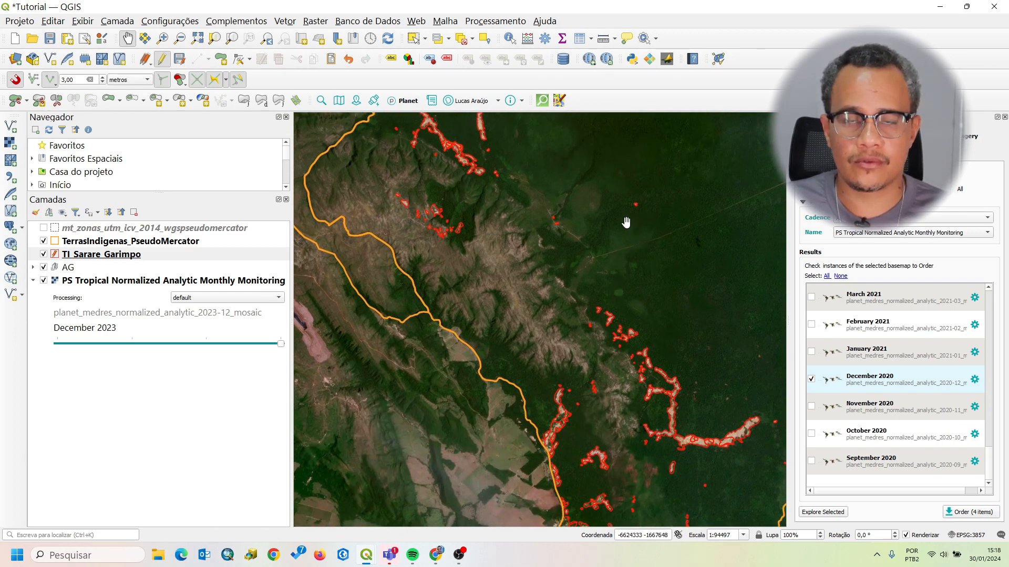
drag(667, 275, 624, 227)
drag(662, 446, 631, 385)
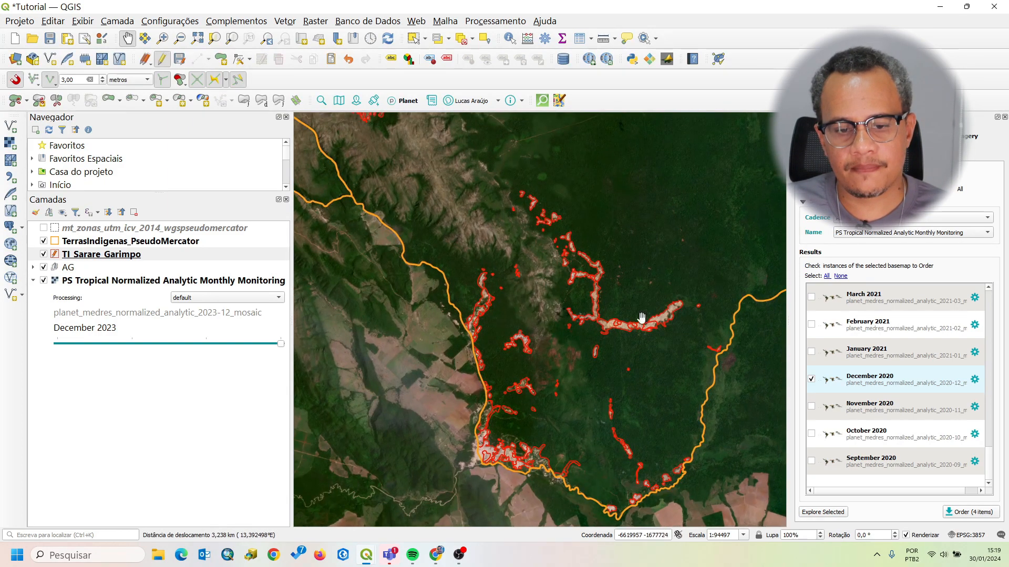
drag(601, 194, 621, 294)
drag(531, 184, 613, 333)
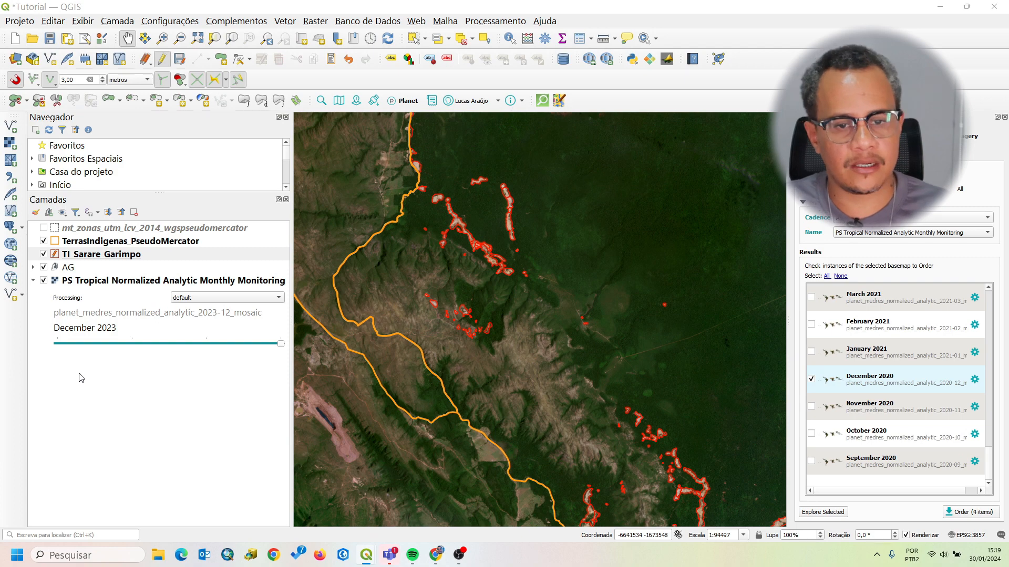
key(F6)
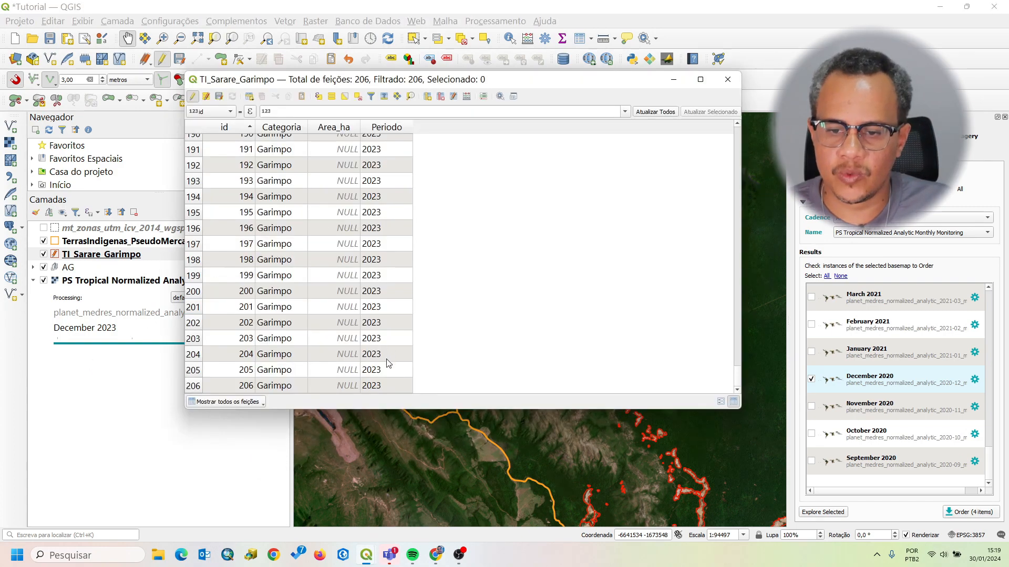
double_click(280, 247)
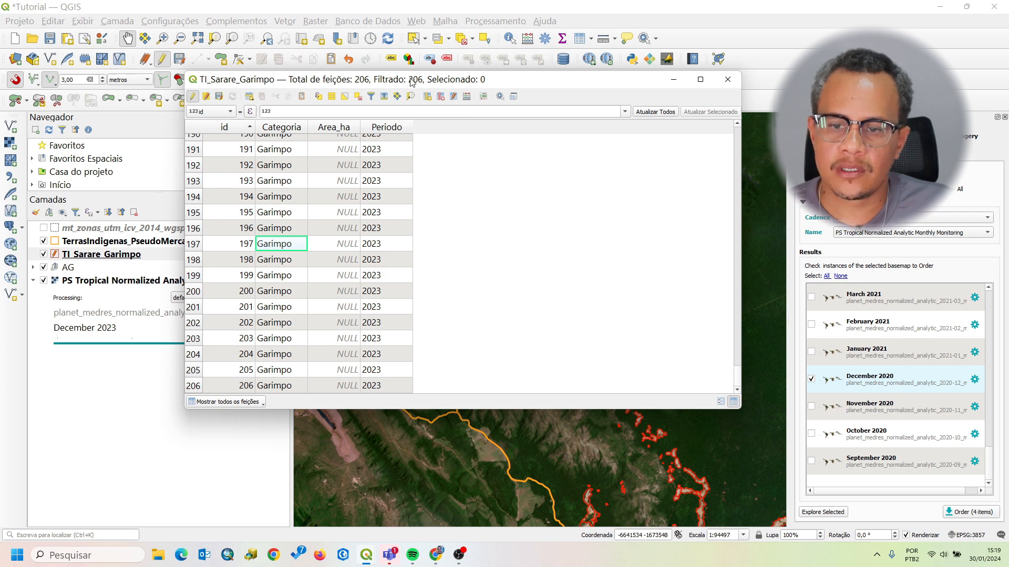
double_click(373, 389)
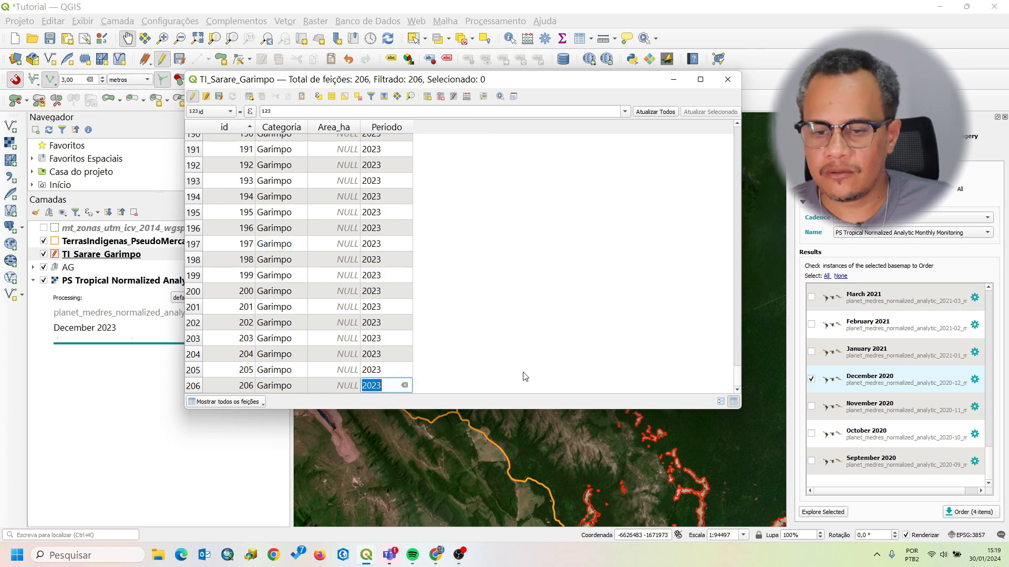
key(Return)
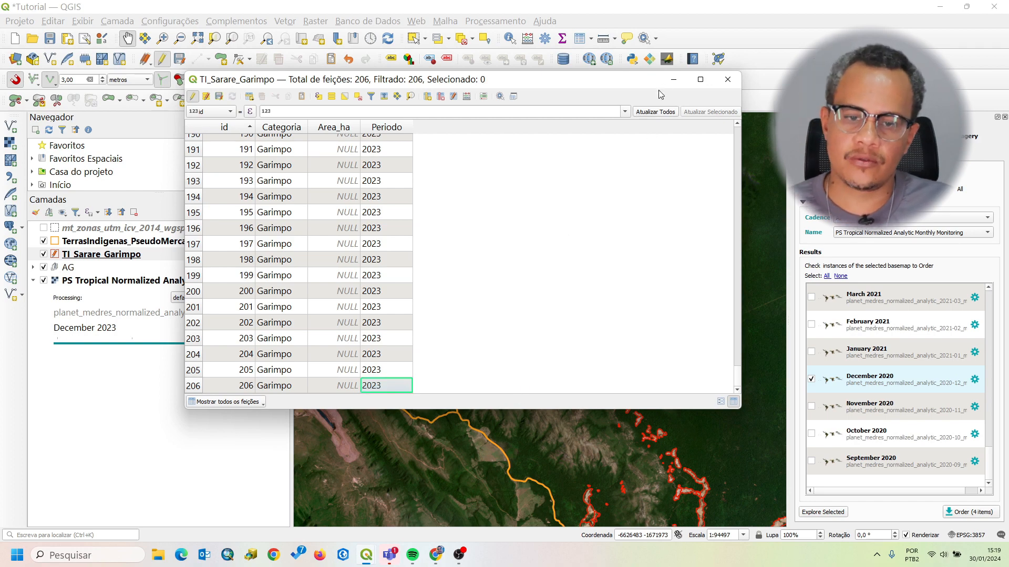
click(673, 80)
Step: Review the mapped polygons across the whole indigenous land and end the editing session of the TI_Sarare_Garimpo layer
scroll(422, 359, down, 1)
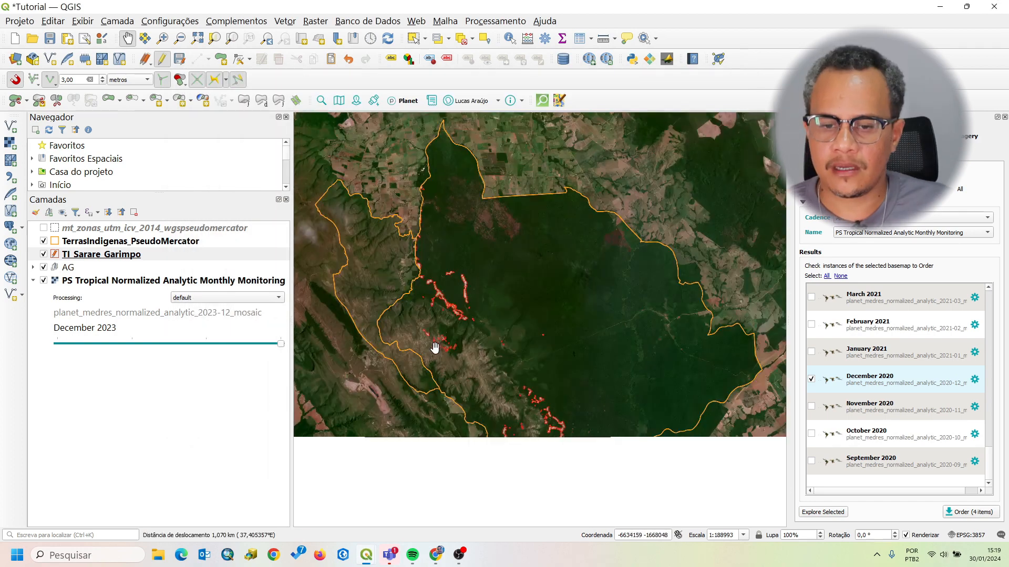
scroll(447, 382, up, 1)
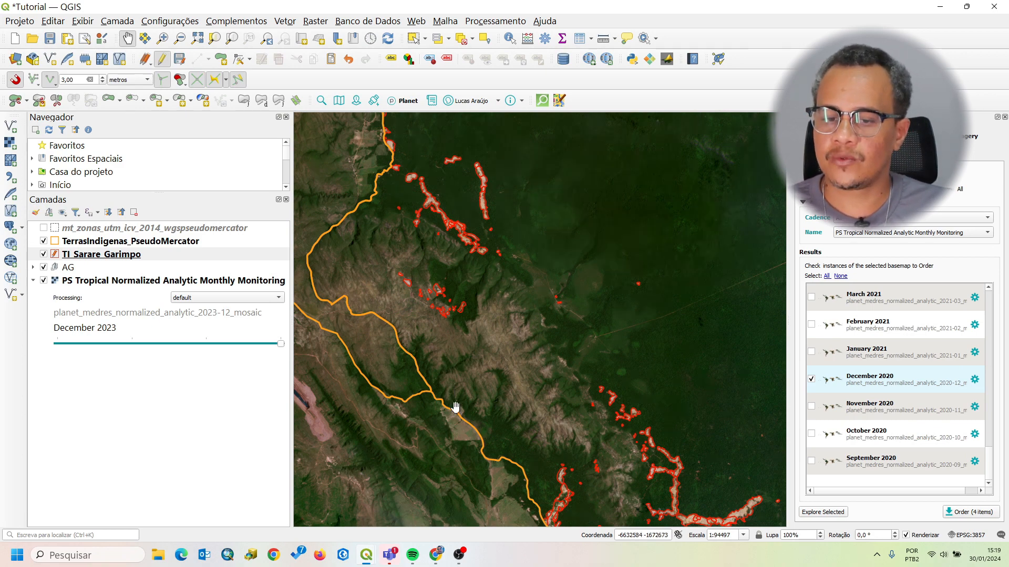
scroll(453, 408, down, 1)
drag(509, 471, 506, 420)
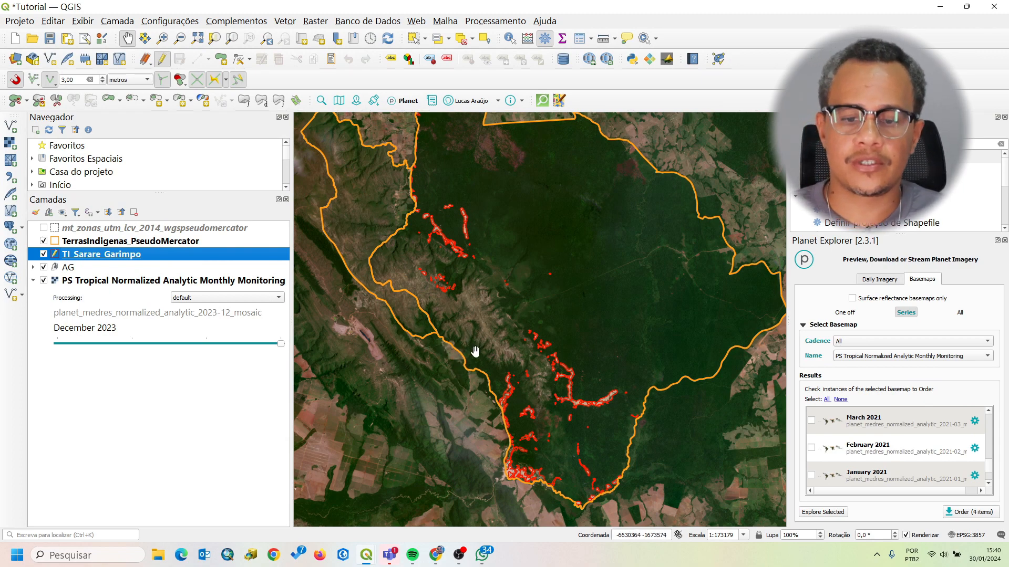
drag(545, 308, 532, 326)
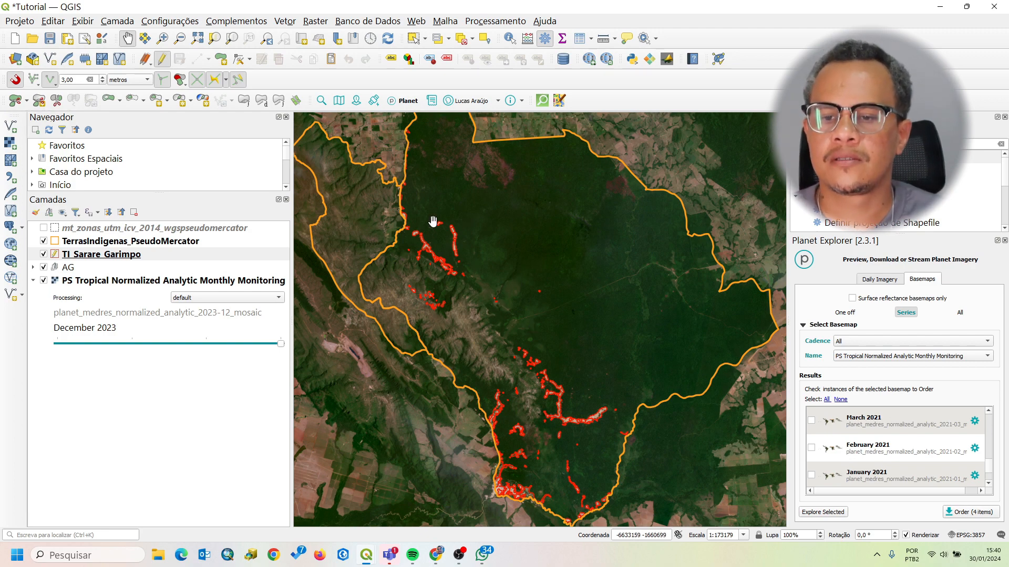
click(165, 62)
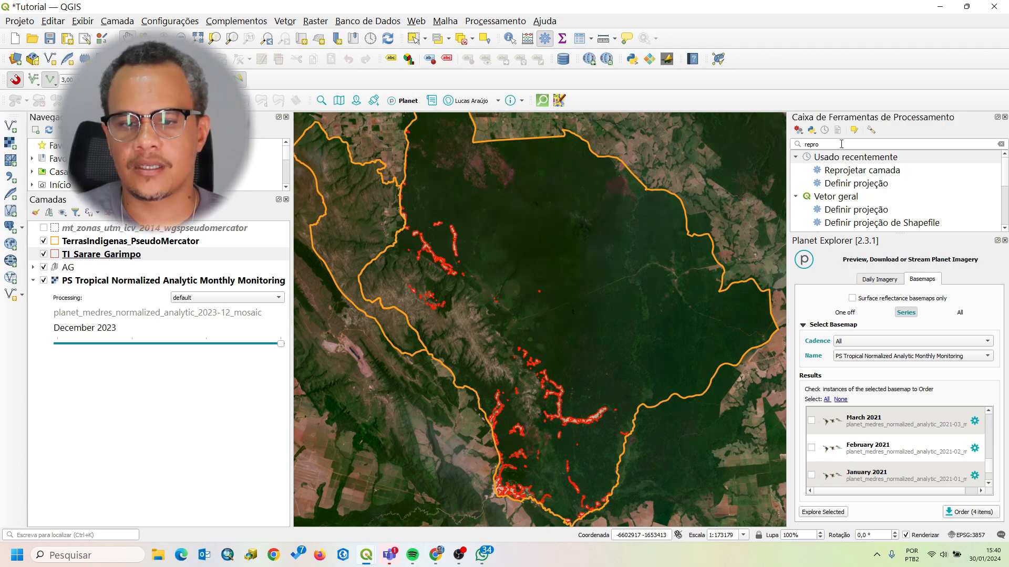
Step: Hide the Processing Toolbox and display it again
click(1004, 117)
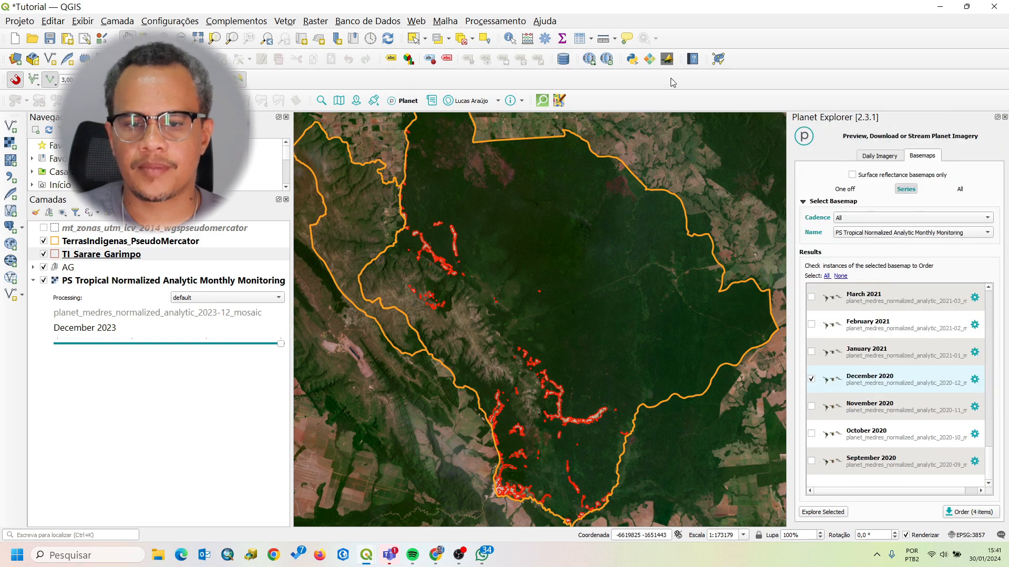
right_click(699, 23)
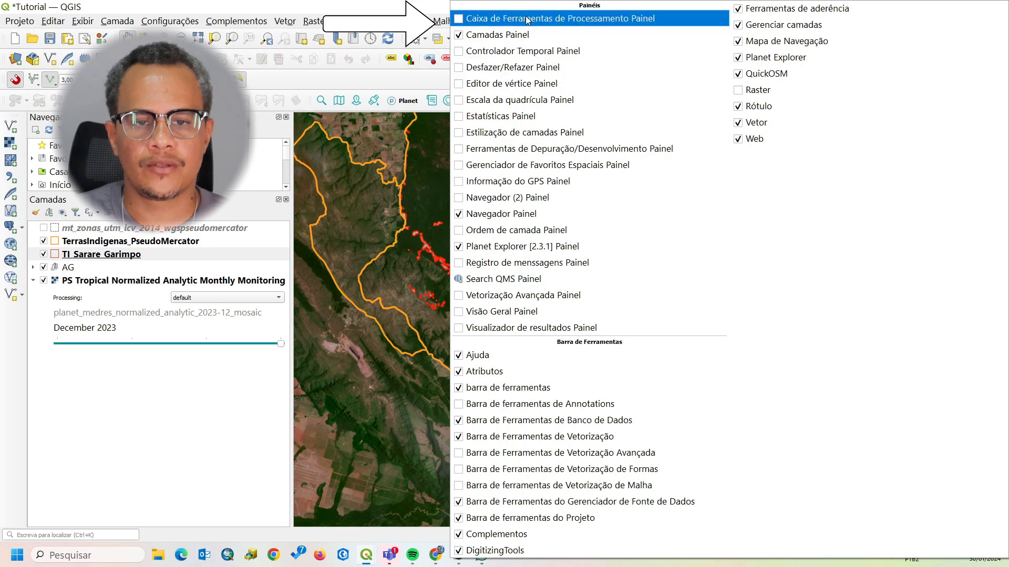
click(461, 21)
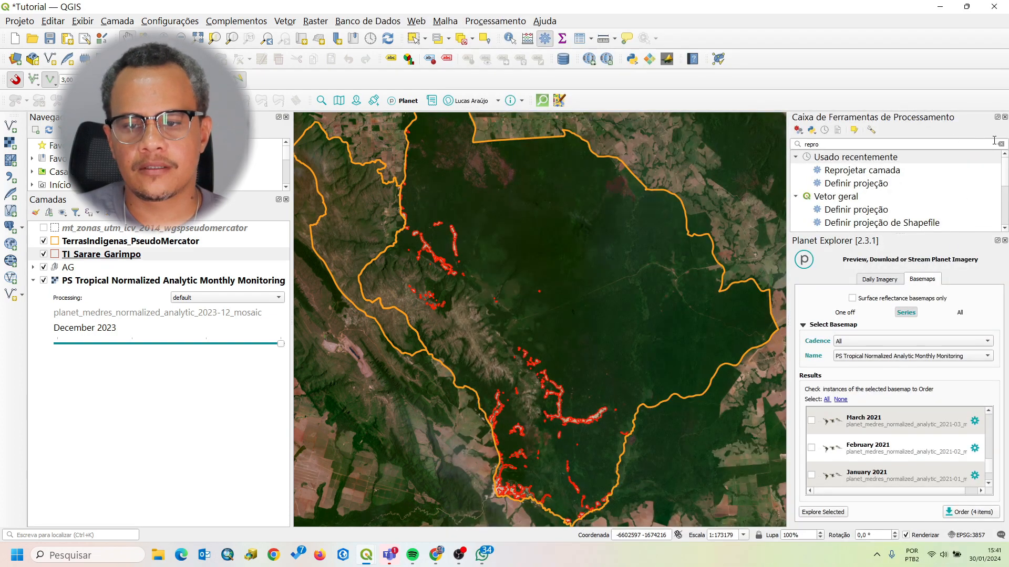
Step: Find and open the Reproject Layer tool for TI_Sarare_Garimpo and set the target CRS to EPSG:32721 - WGS 84 / UTM zone 21S
drag(828, 144, 799, 148)
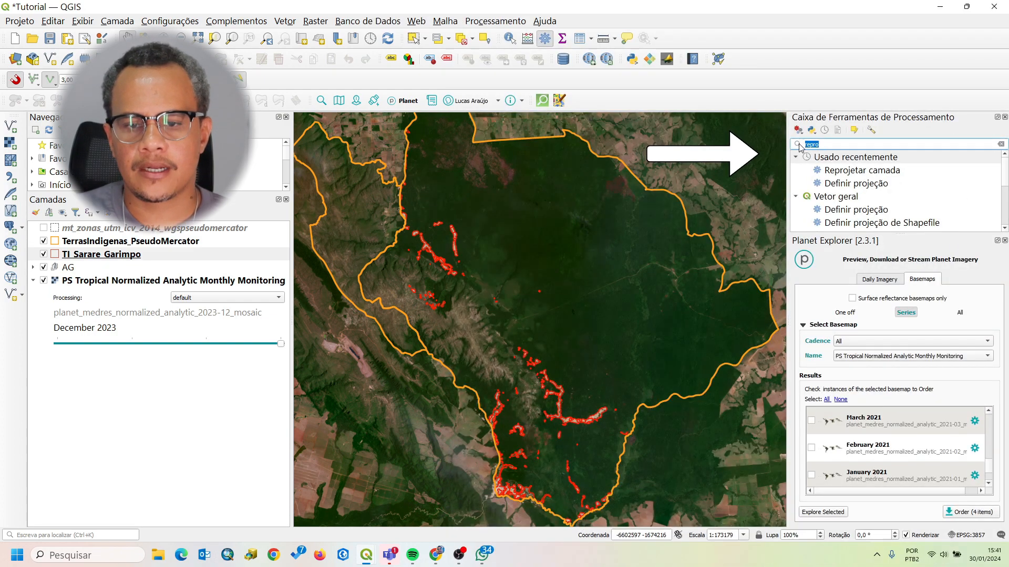
text(re)
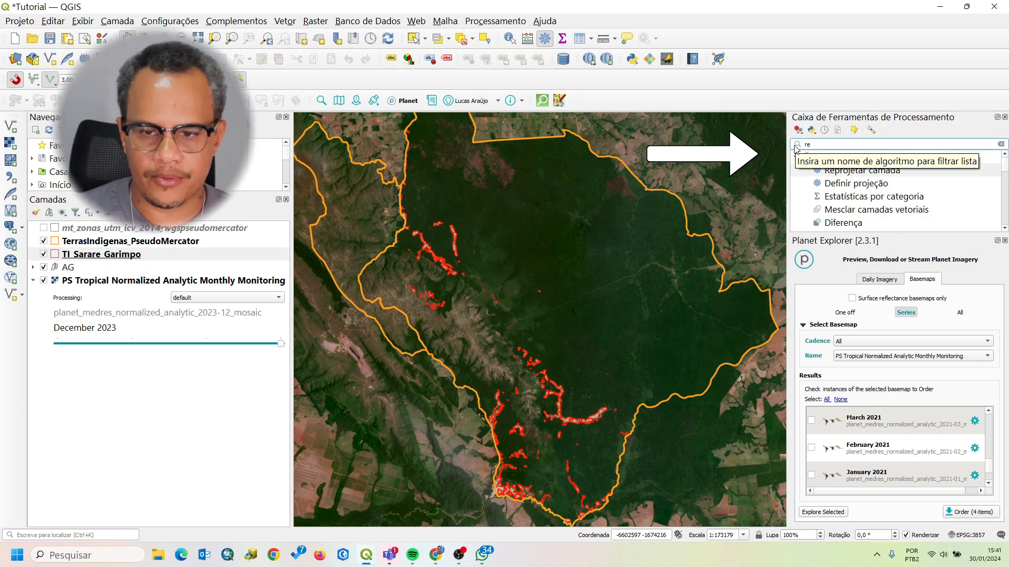
double_click(878, 172)
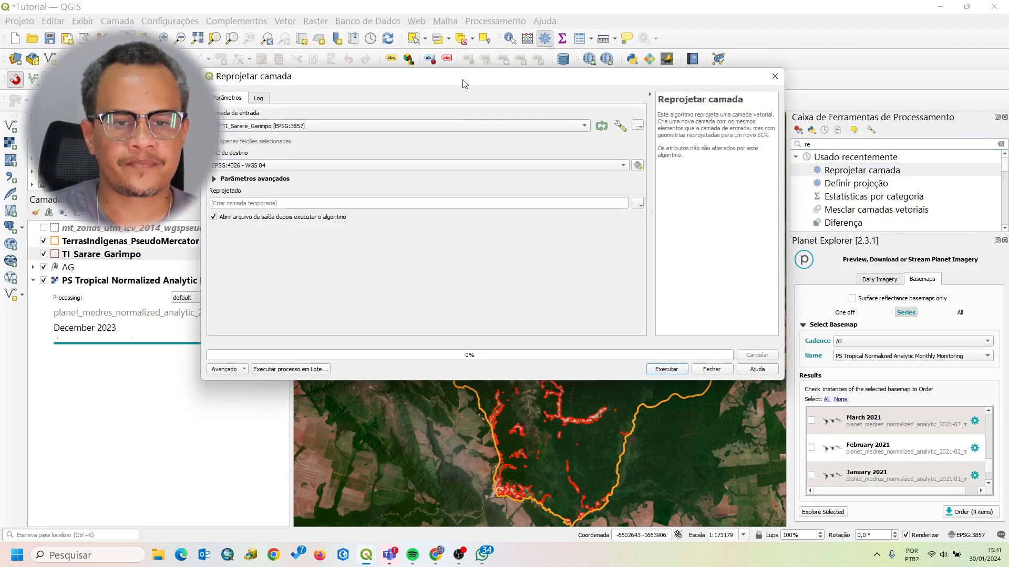
drag(464, 84, 481, 98)
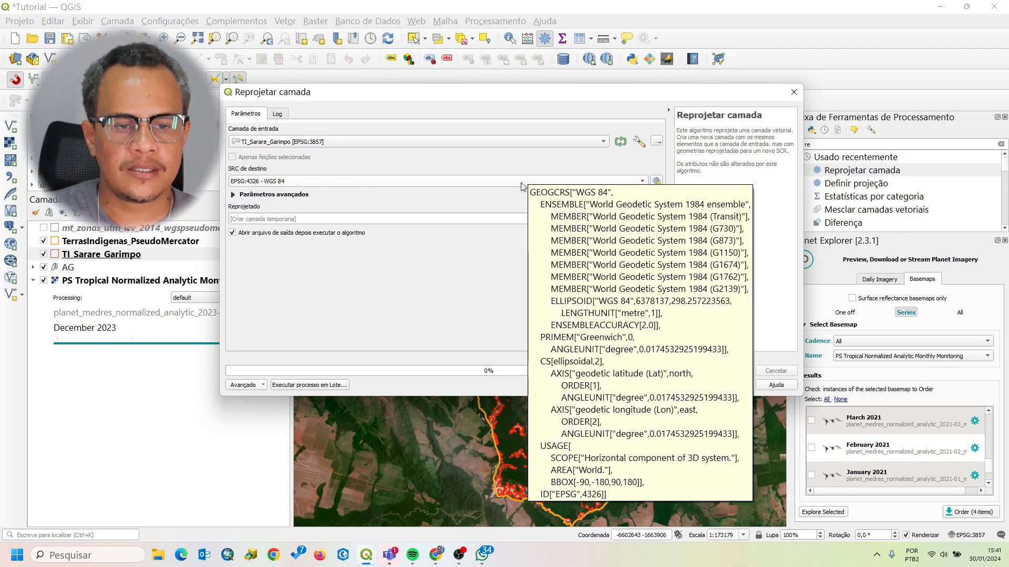
click(490, 181)
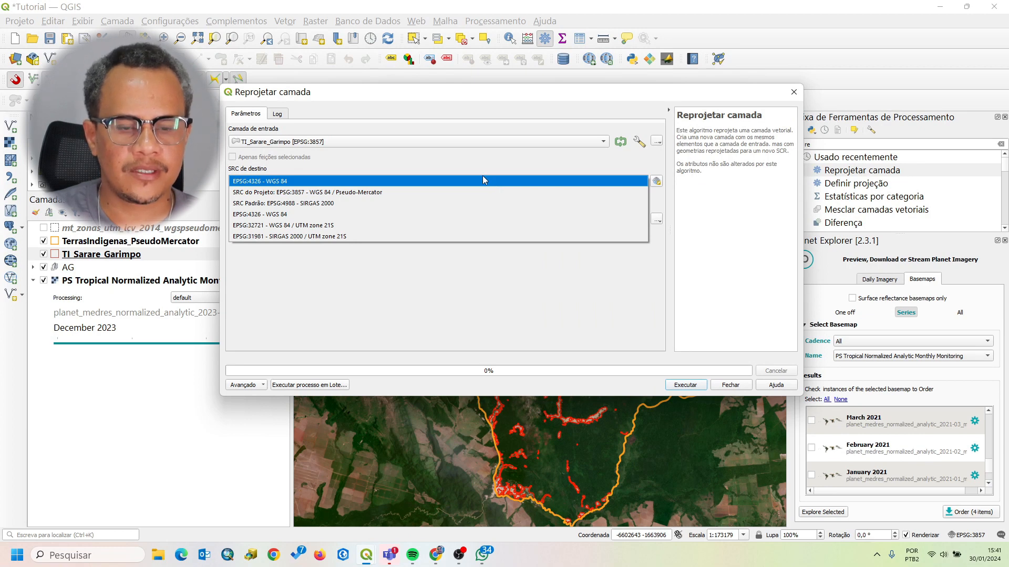
click(349, 225)
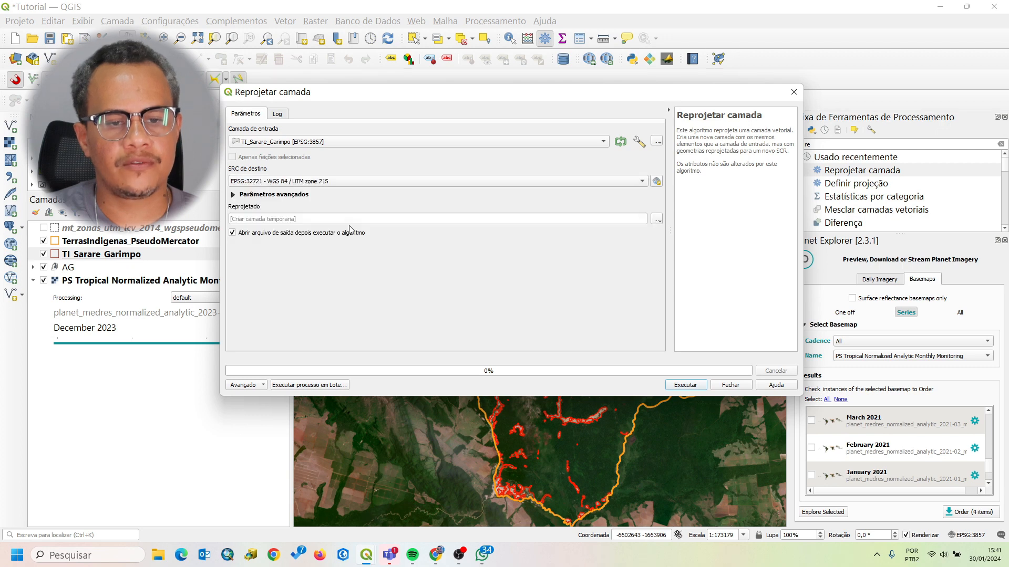
Step: Close the Reproject Layer dialog and display the mt_zonas_utm_icv_2014_wgspseudomercator layer to examine the UTM zones around the Sararé indigenous land
mouse_move(514, 96)
mouse_down()
mouse_move(497, 131)
mouse_move(512, 114)
mouse_up()
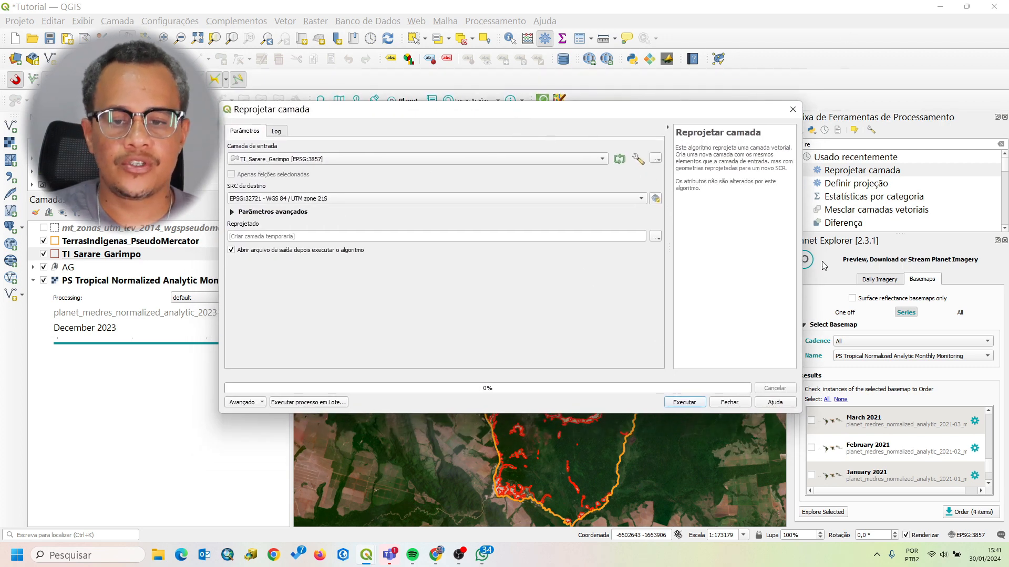
click(734, 403)
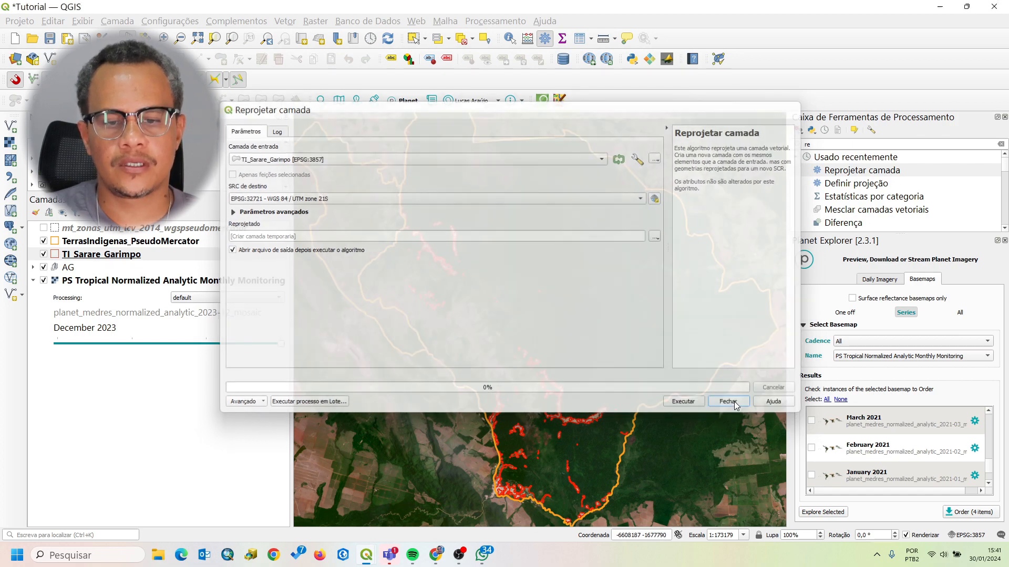
click(43, 228)
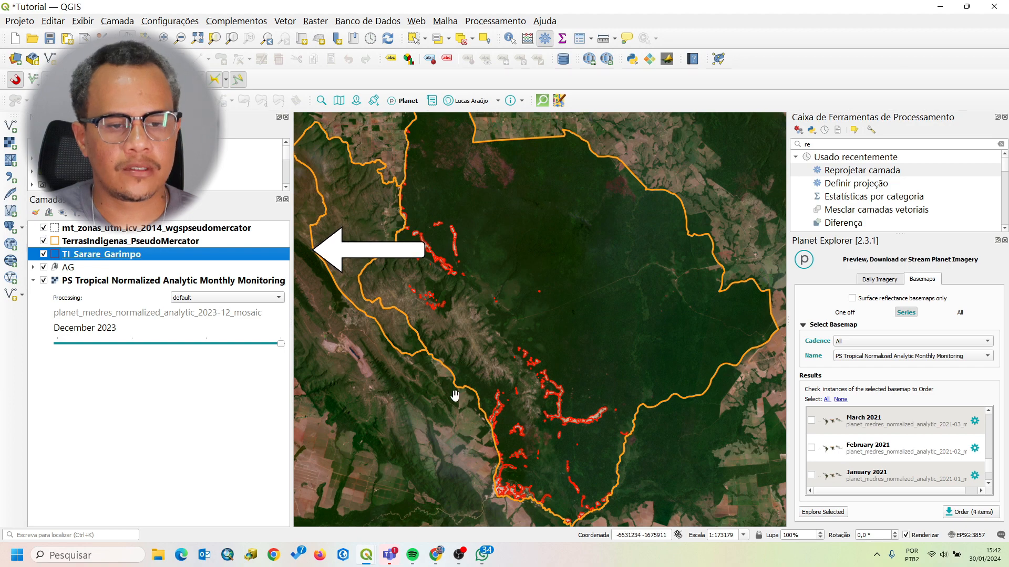
scroll(415, 345, down, 3)
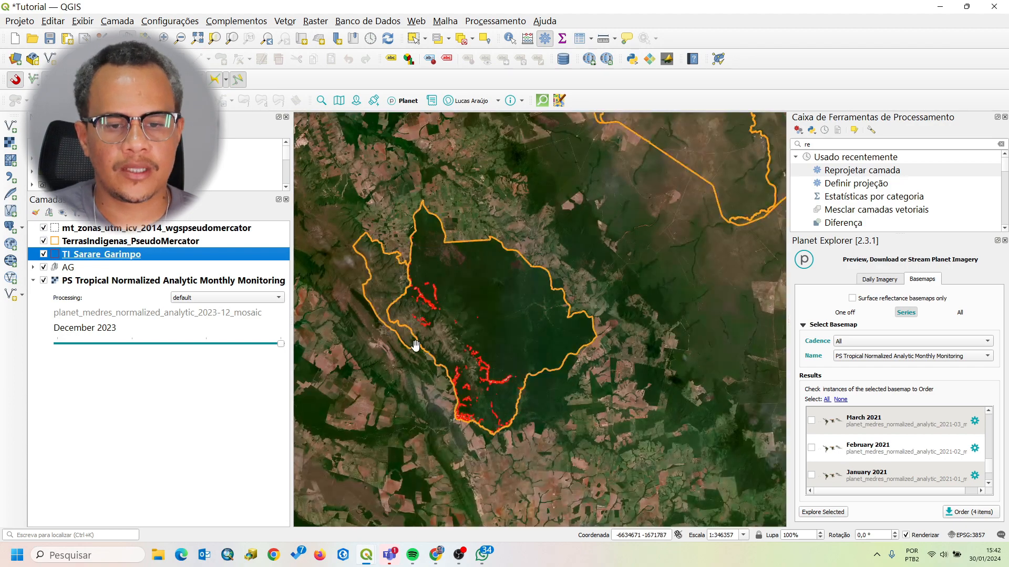
scroll(478, 353, down, 2)
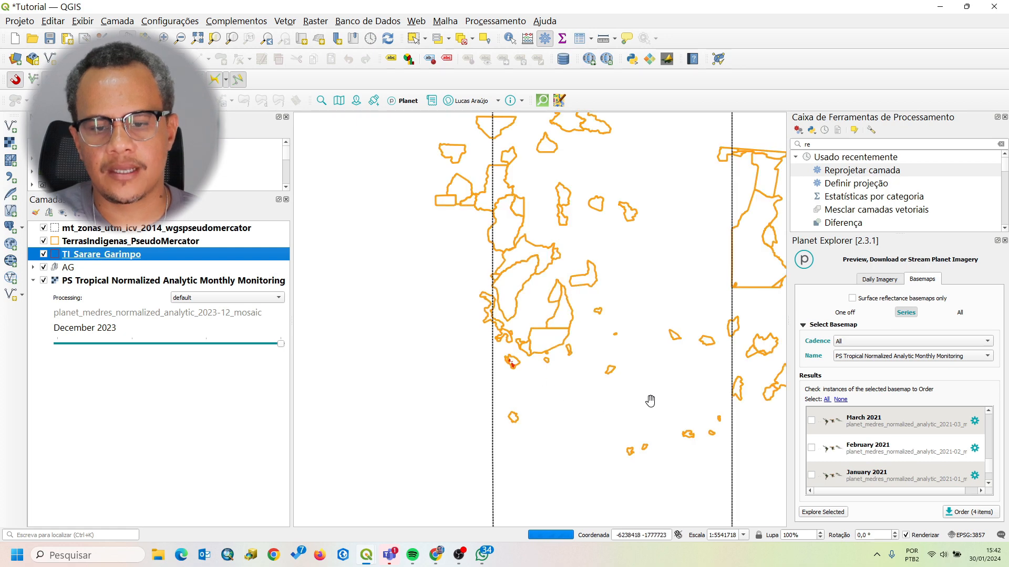
drag(651, 401, 530, 386)
scroll(492, 425, down, 1)
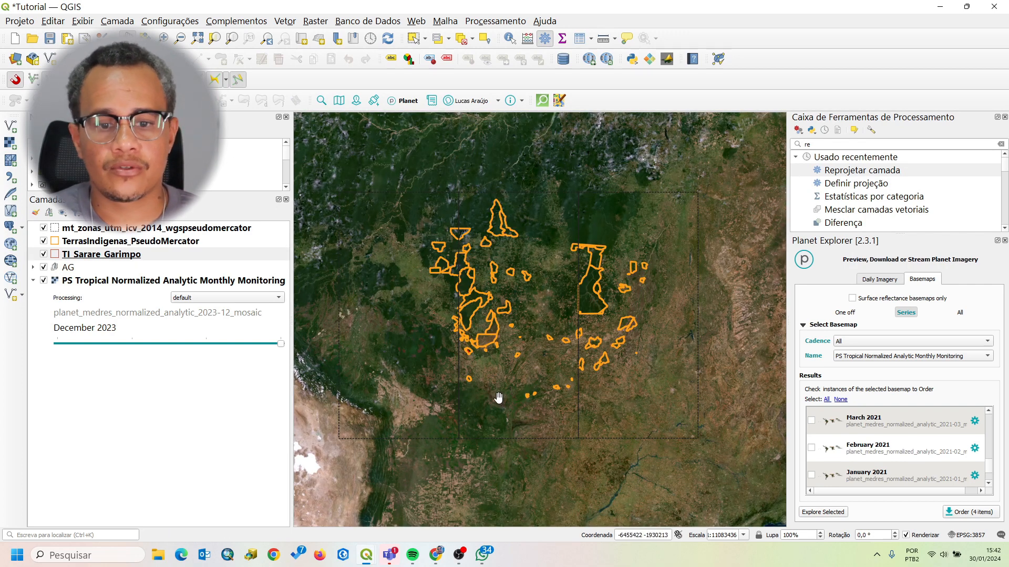
scroll(470, 356, up, 1)
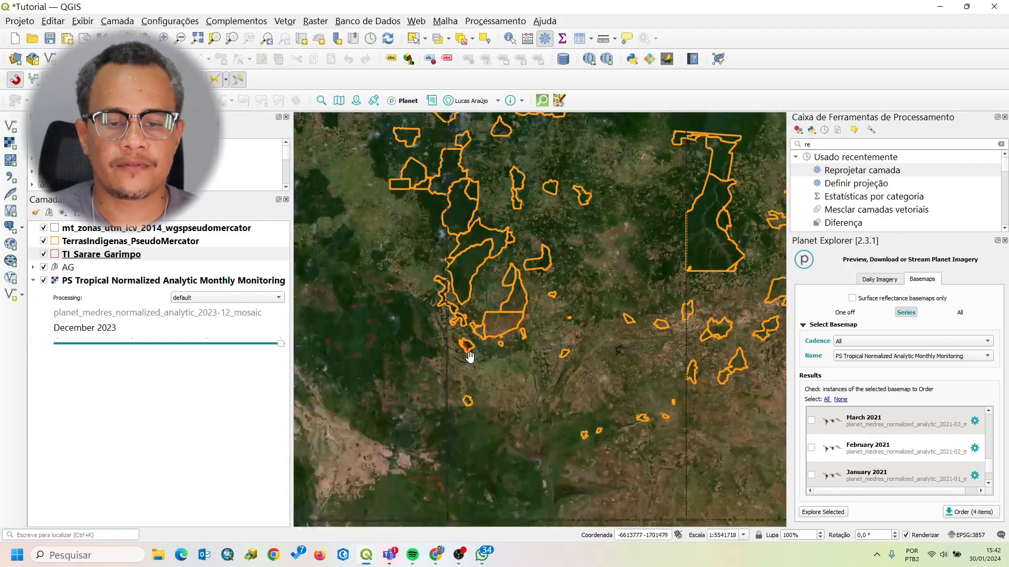
scroll(470, 357, up, 2)
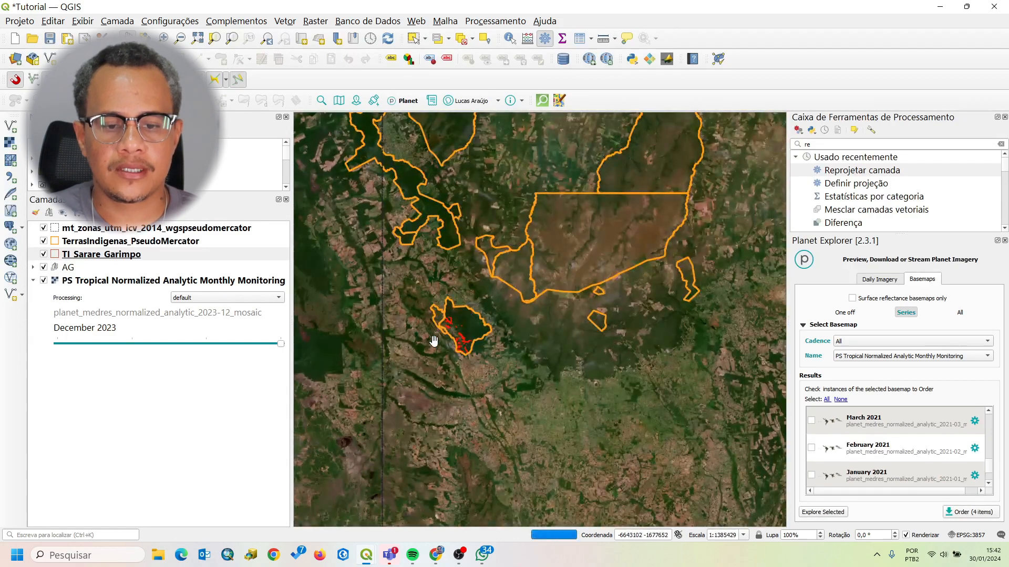
scroll(434, 341, down, 2)
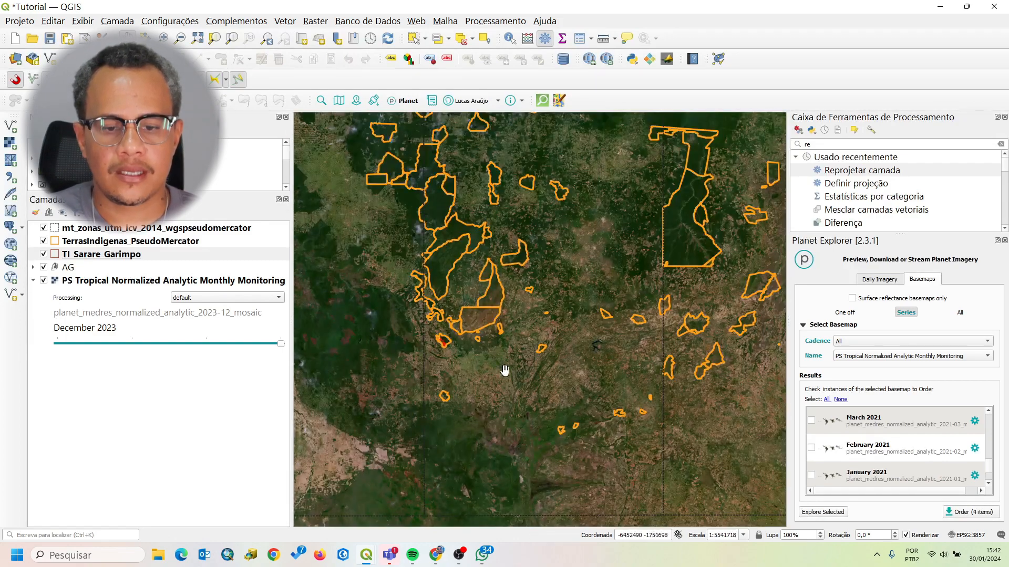
Step: Identify the mt_zonas_utm_icv_2014_wgspseudomercator polygon covering the Sararé area and check its UTM zone in the ATTRIBUTE2 field
click(511, 39)
click(484, 383)
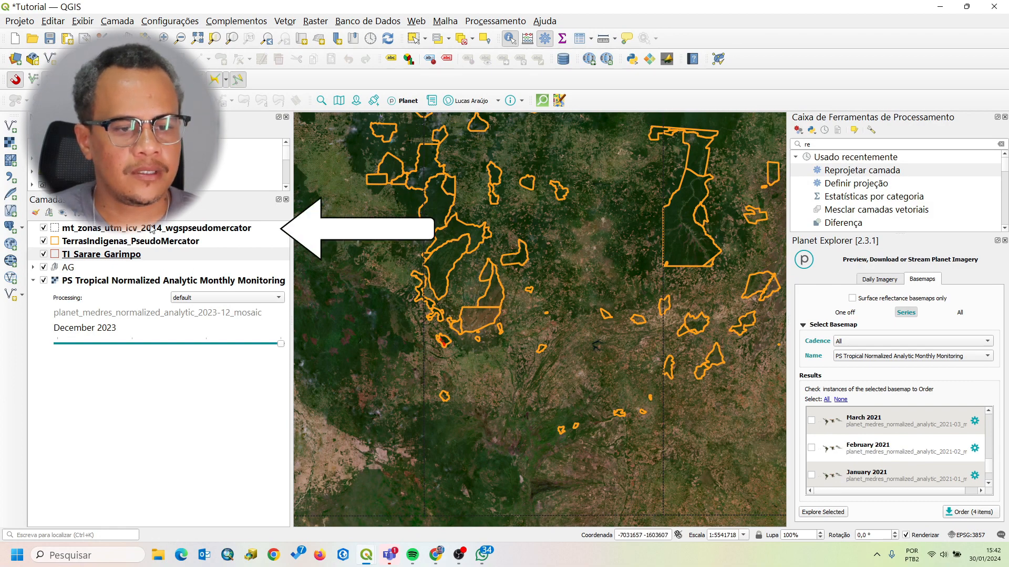
click(137, 228)
click(498, 373)
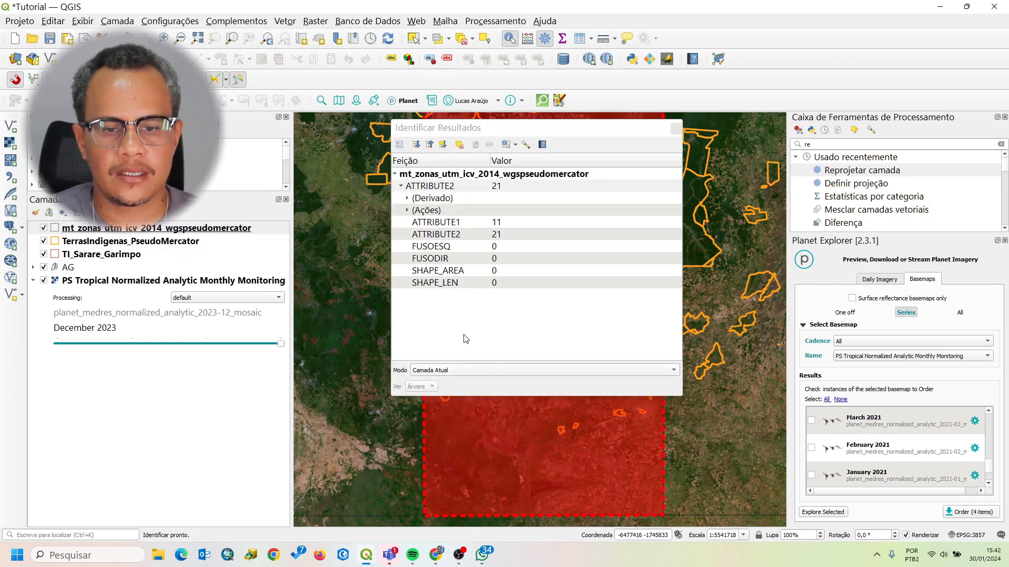
click(506, 233)
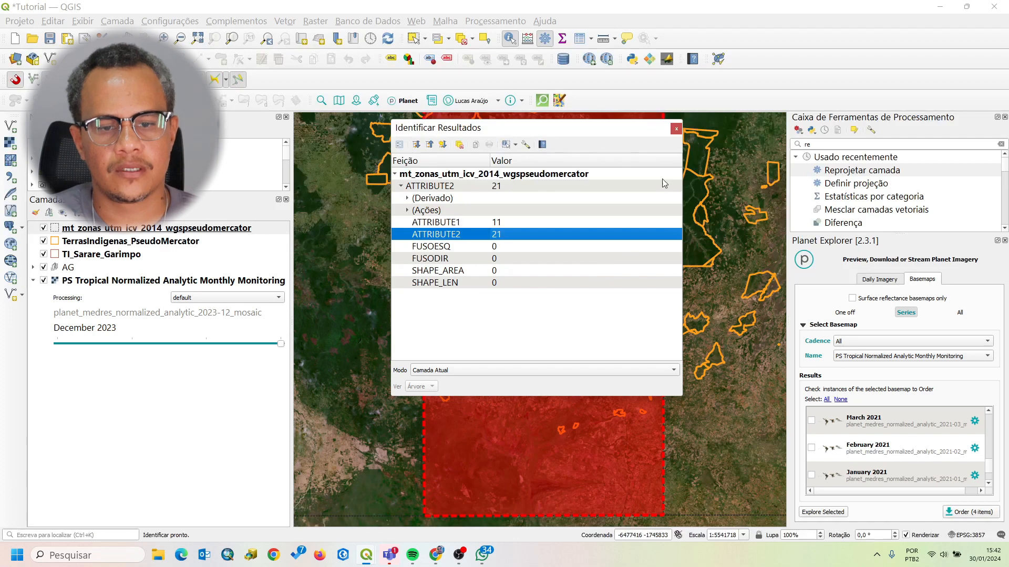
click(680, 127)
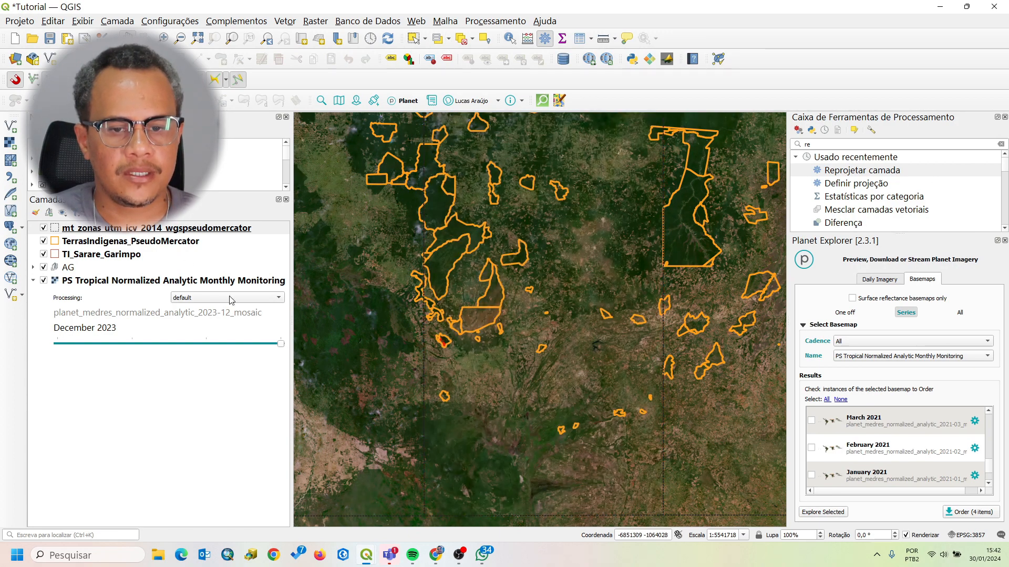
Step: Reopen the Reproject Layer tool with TI_Sarare_Garimpo as input and EPSG:32721 - WGS 84 / UTM zone 21S as target CRS
double_click(883, 174)
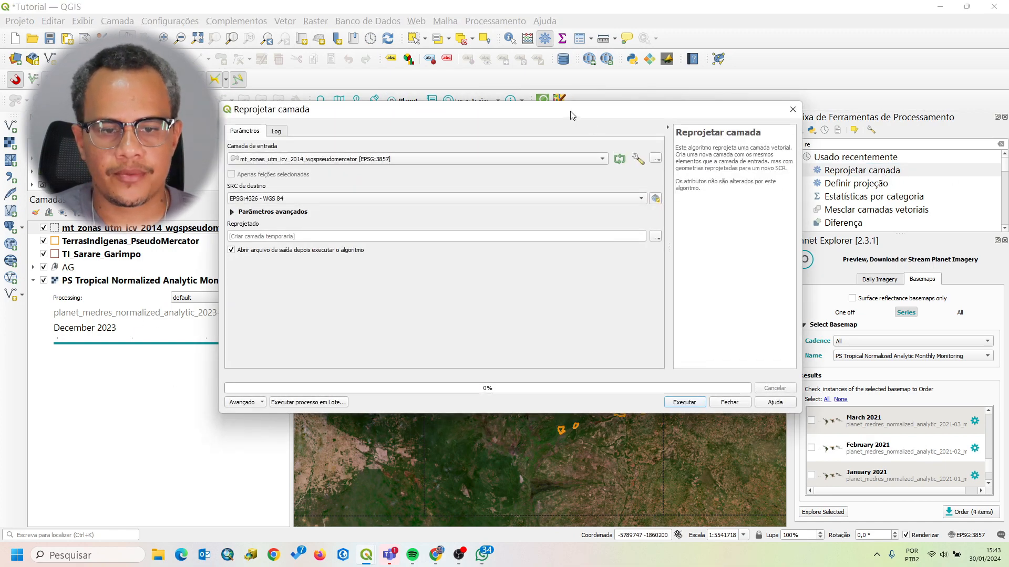
drag(572, 115, 586, 101)
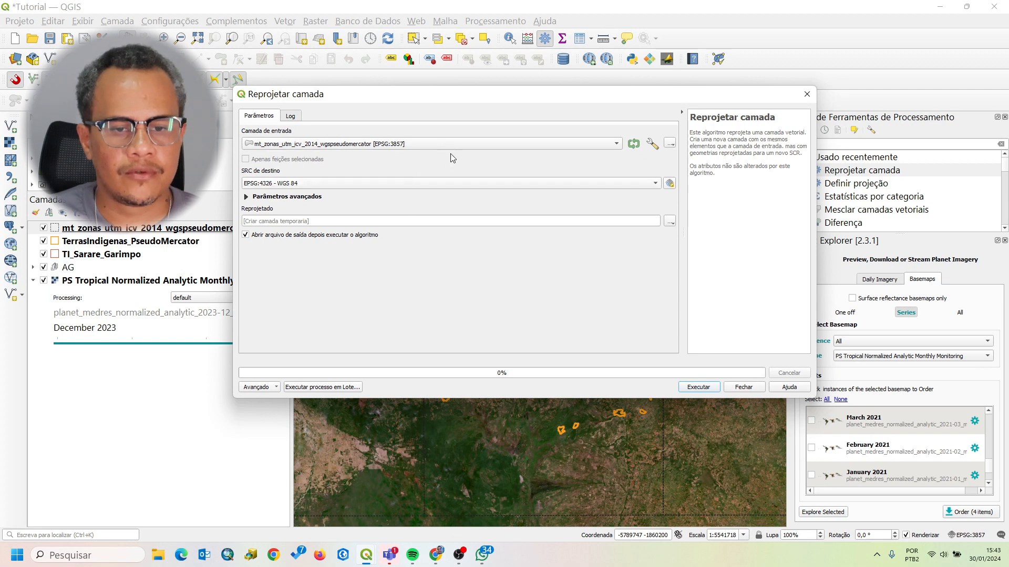
click(475, 143)
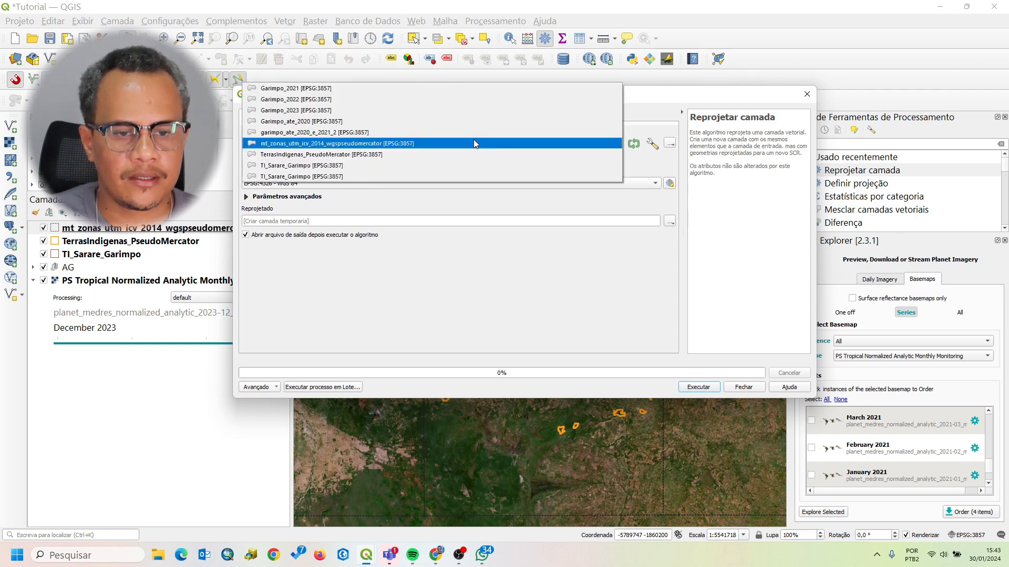
click(474, 143)
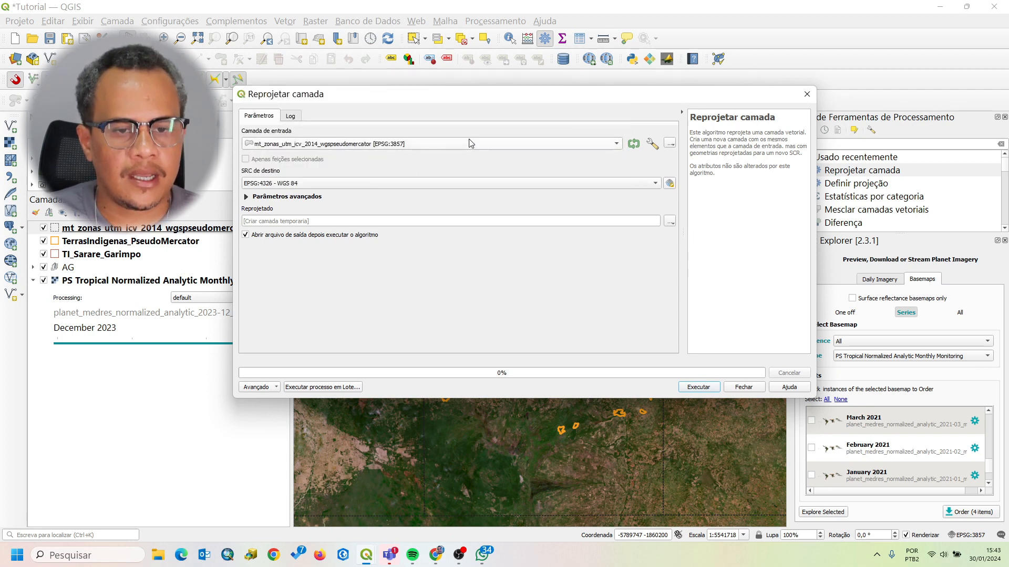
click(484, 144)
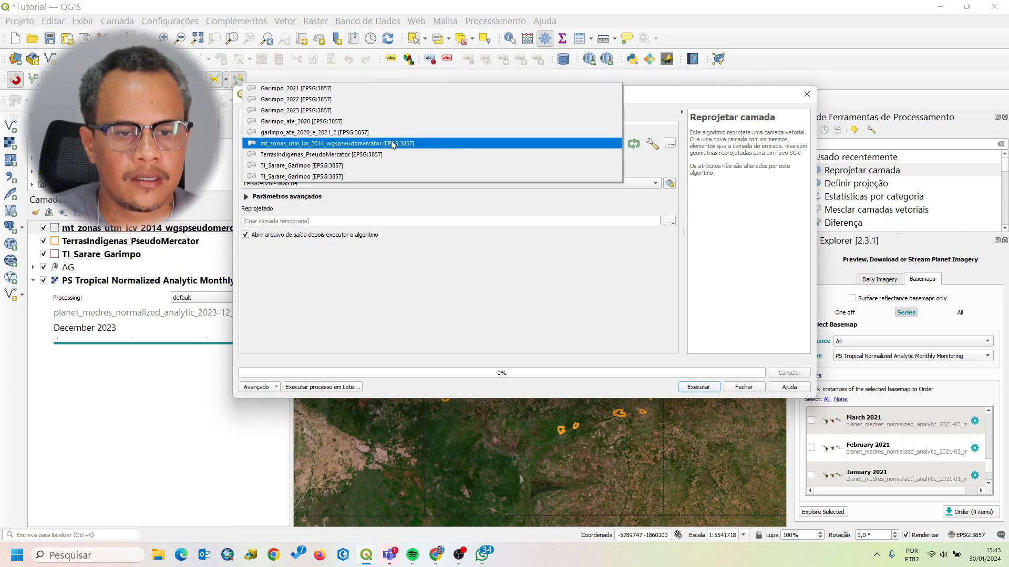
click(351, 166)
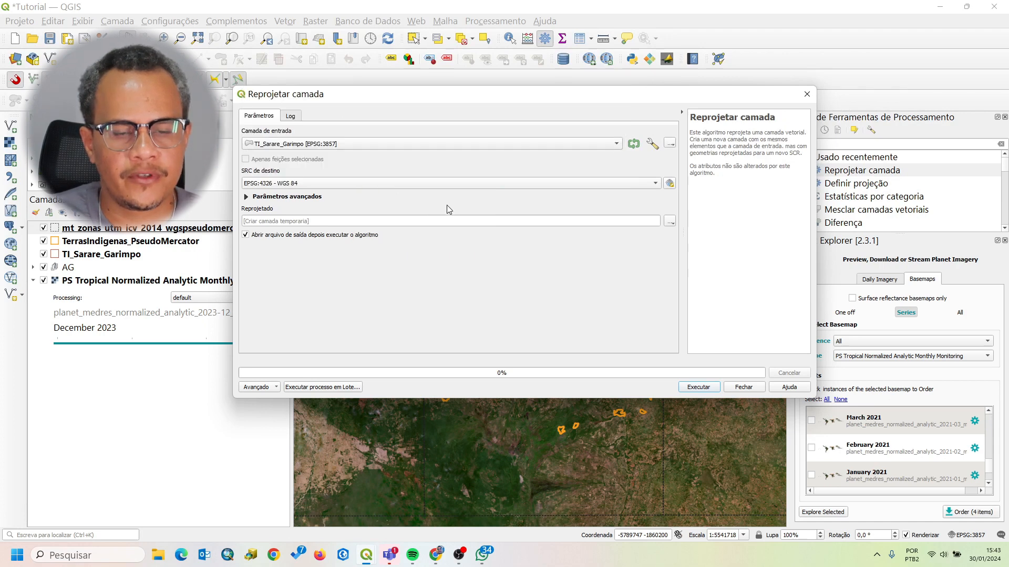
click(656, 185)
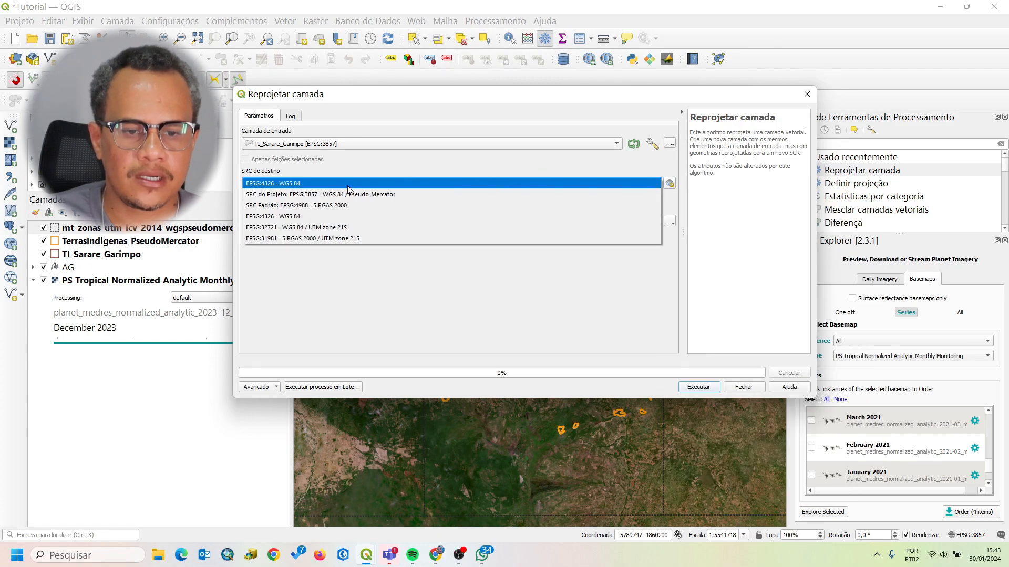
click(373, 228)
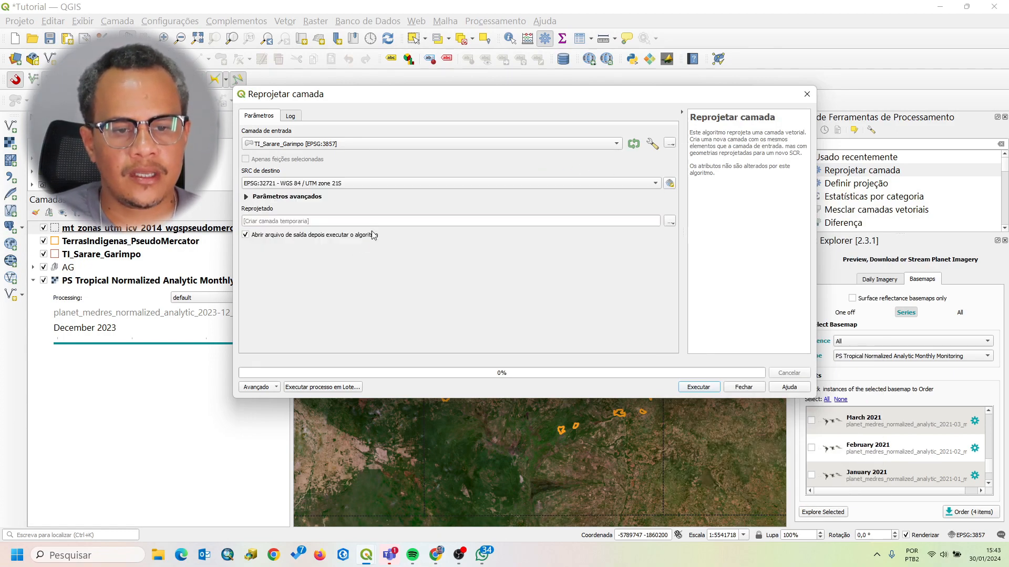
Step: Set the output to a shapefile named TI_Sarare_Garimpo_reprojetada in the PLANET folder and run the reprojection
click(670, 222)
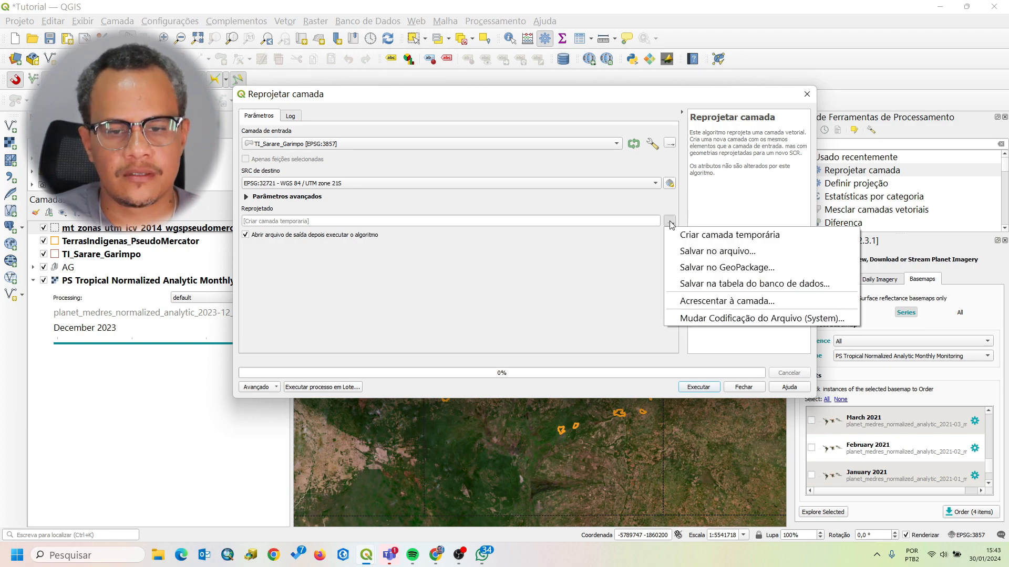
click(690, 253)
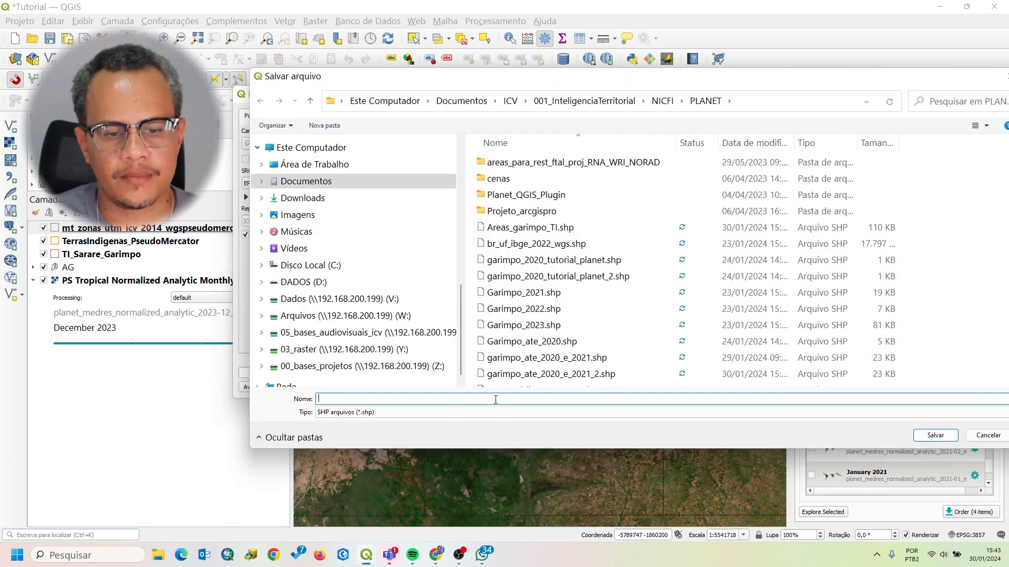
click(493, 400)
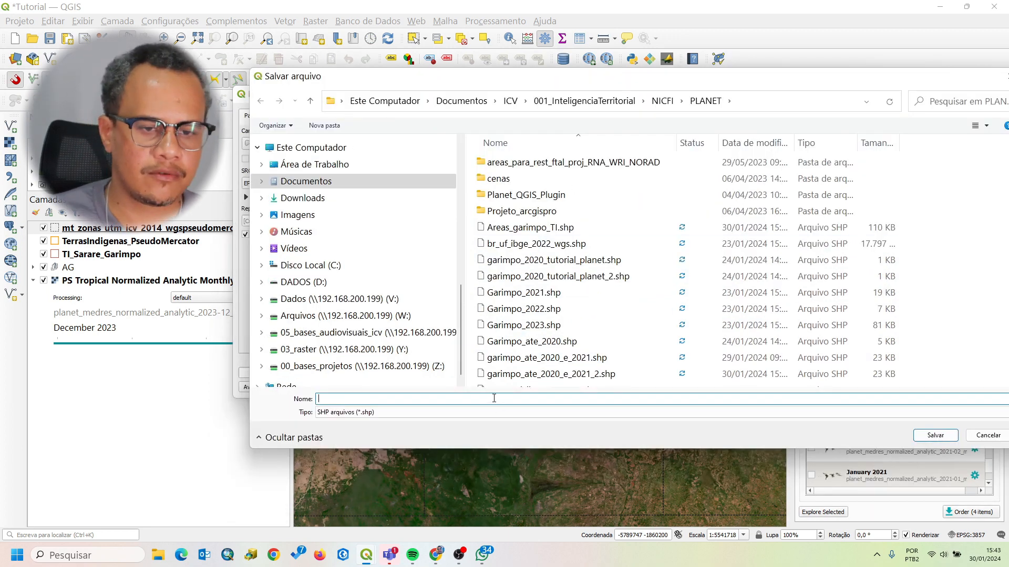
text(T)
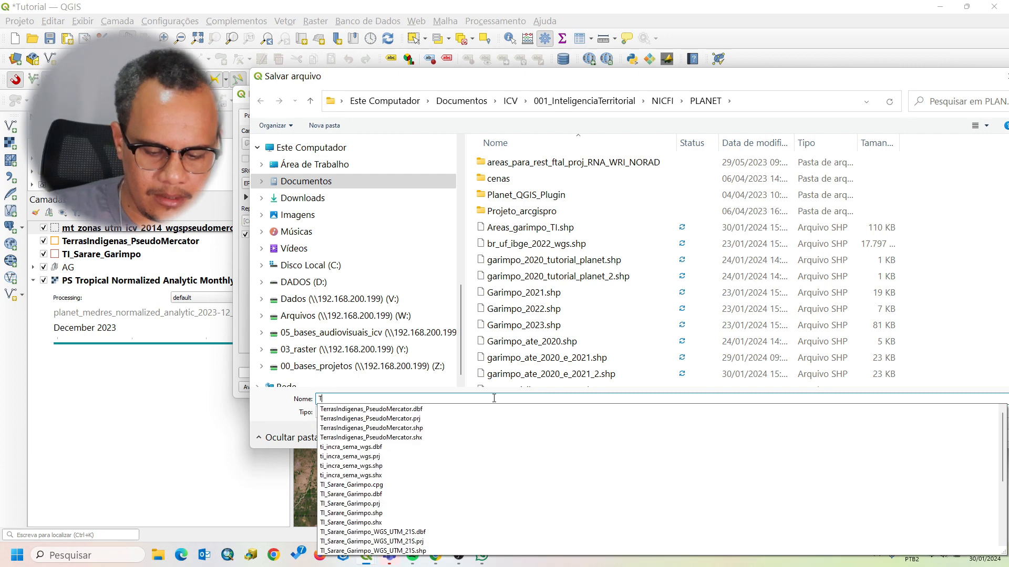
text(I_Sararw)
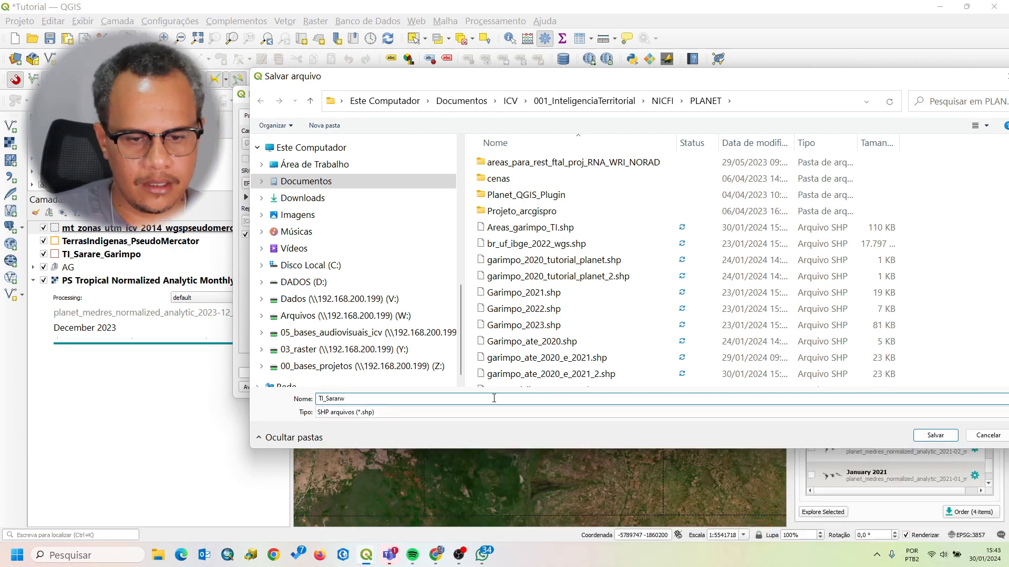
key(BackSpace)
text(e_Gar)
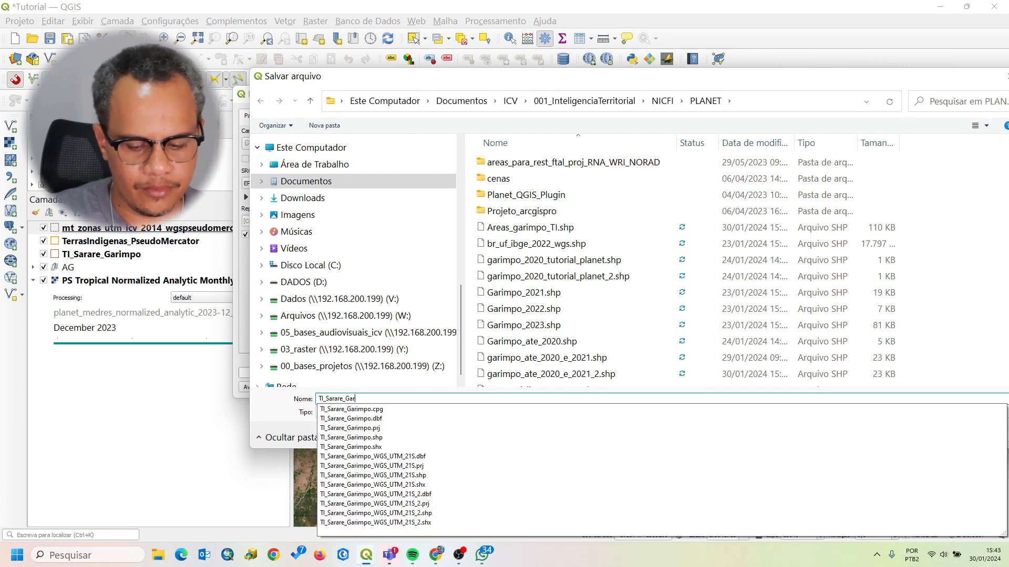
text(impo_reprojetada)
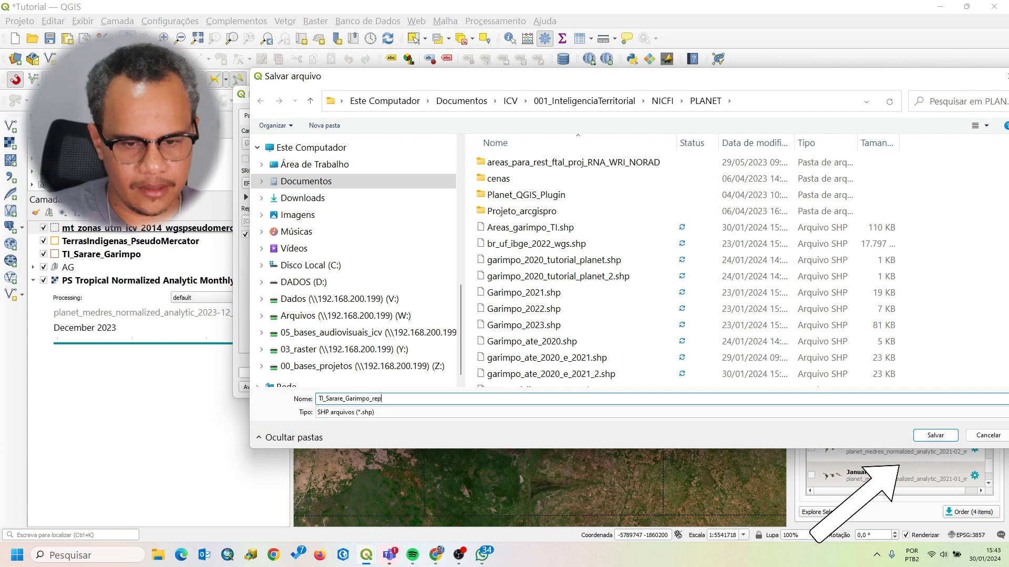
click(935, 435)
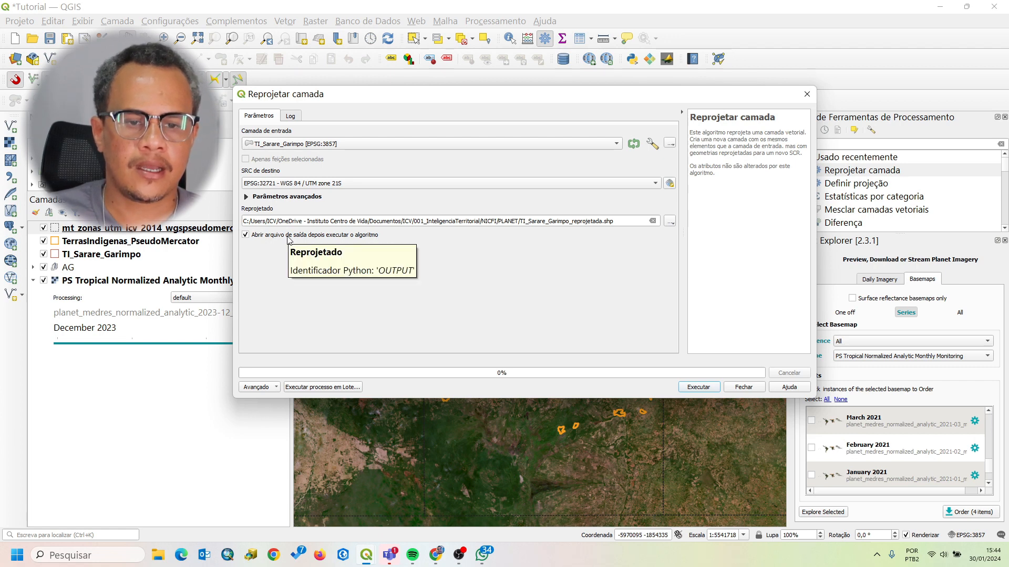
drag(495, 102, 421, 129)
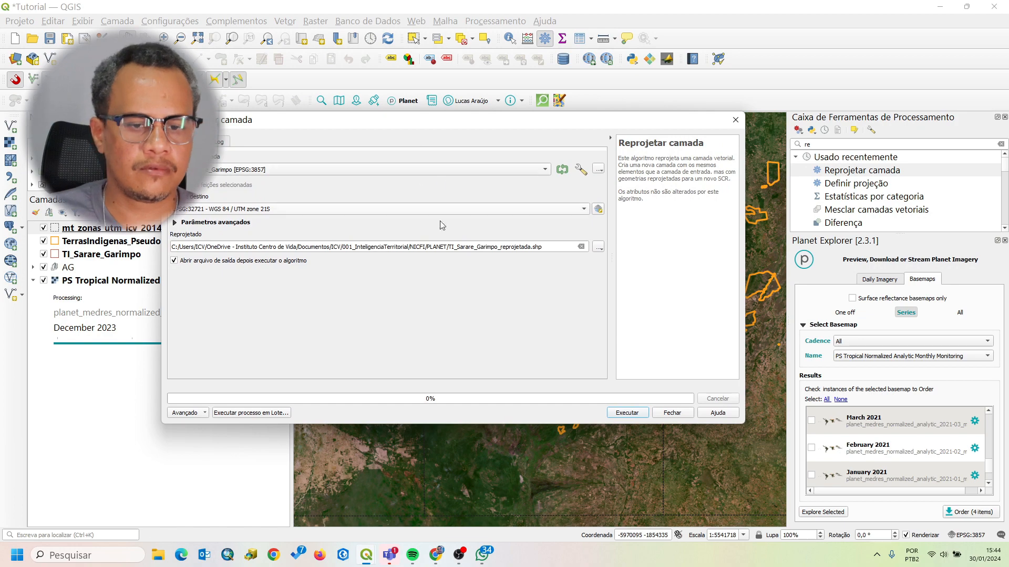
click(627, 413)
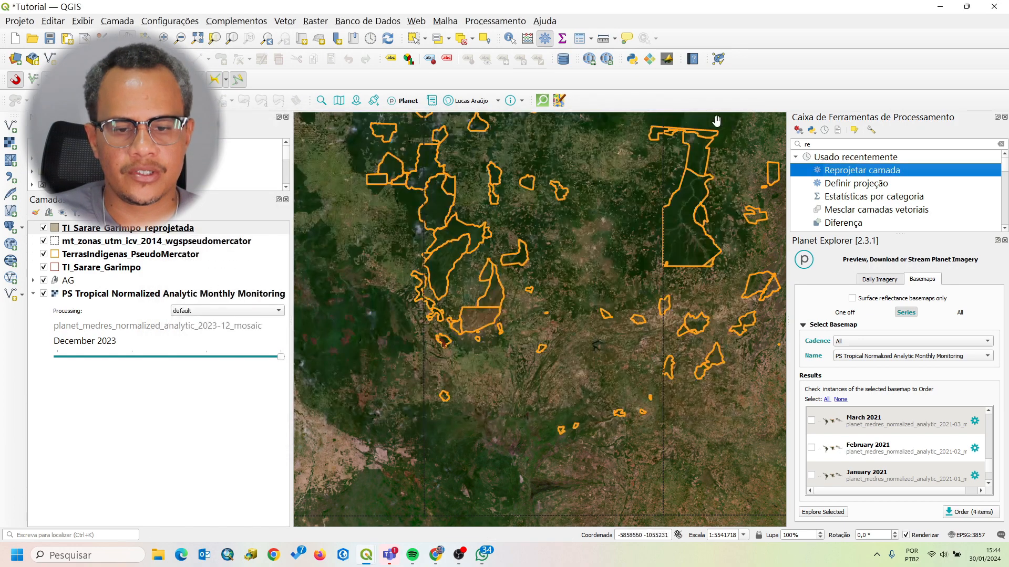
Step: Examine the TI_Sarare_Garimpo_reprojetada polygons over the December 2023 basemap in the southern part of the indigenous land
scroll(436, 345, up, 2)
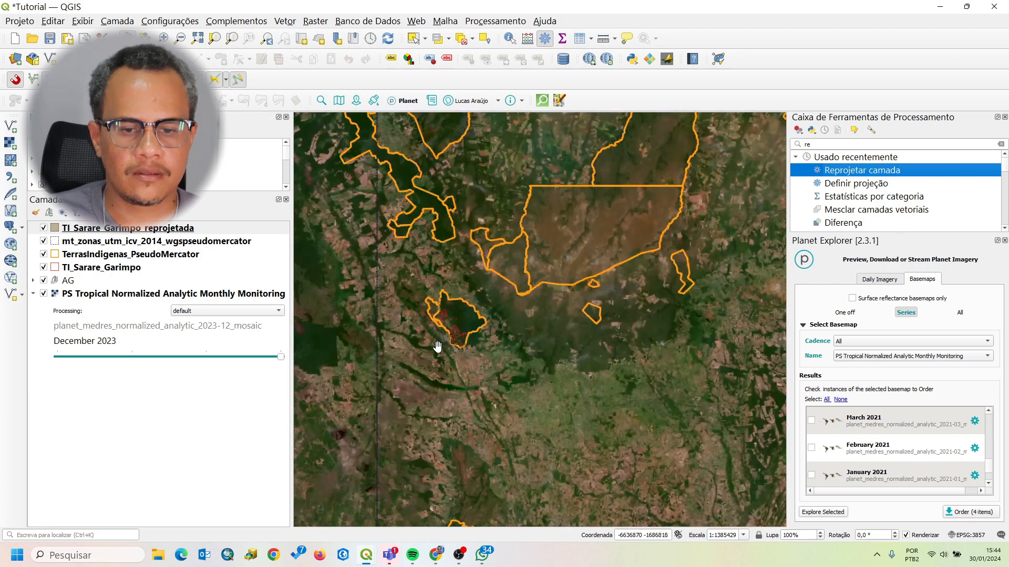
scroll(437, 346, up, 4)
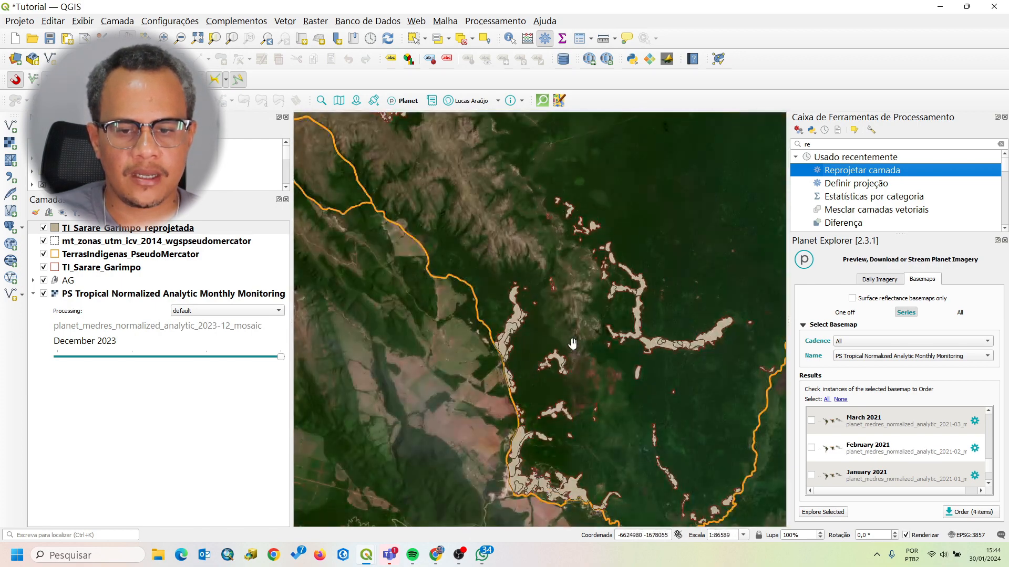
drag(573, 344, 470, 391)
click(166, 225)
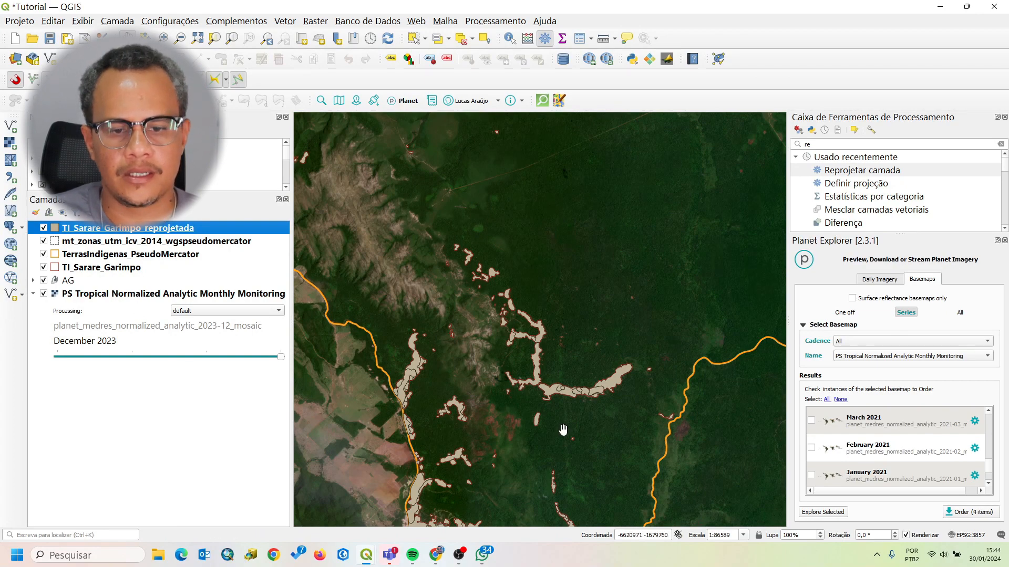
drag(581, 474, 560, 390)
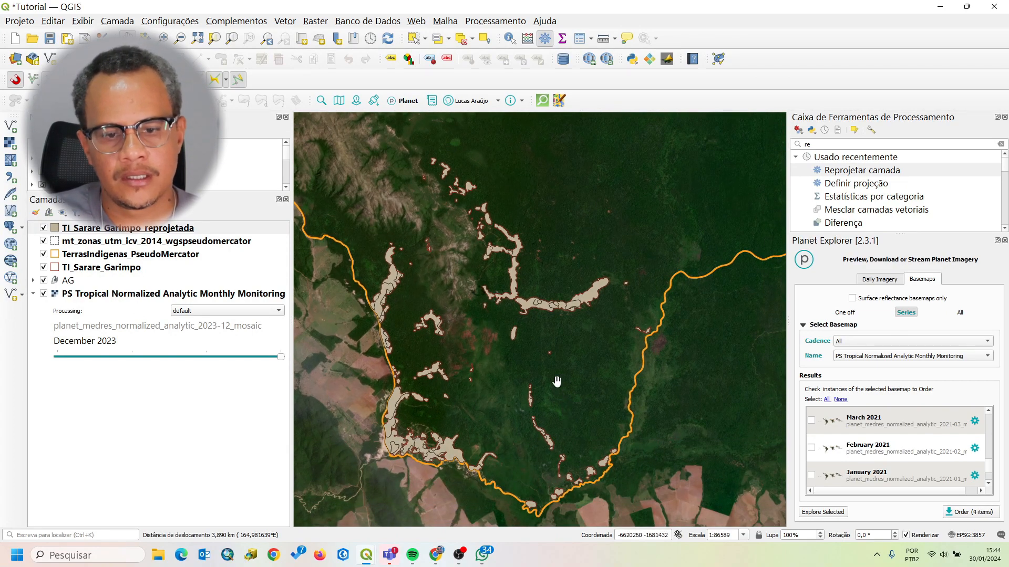
Step: Examine the attribute table of the TI_Sarare_Garimpo_reprojetada layer, checking how the Periodo values are written
drag(443, 273, 465, 294)
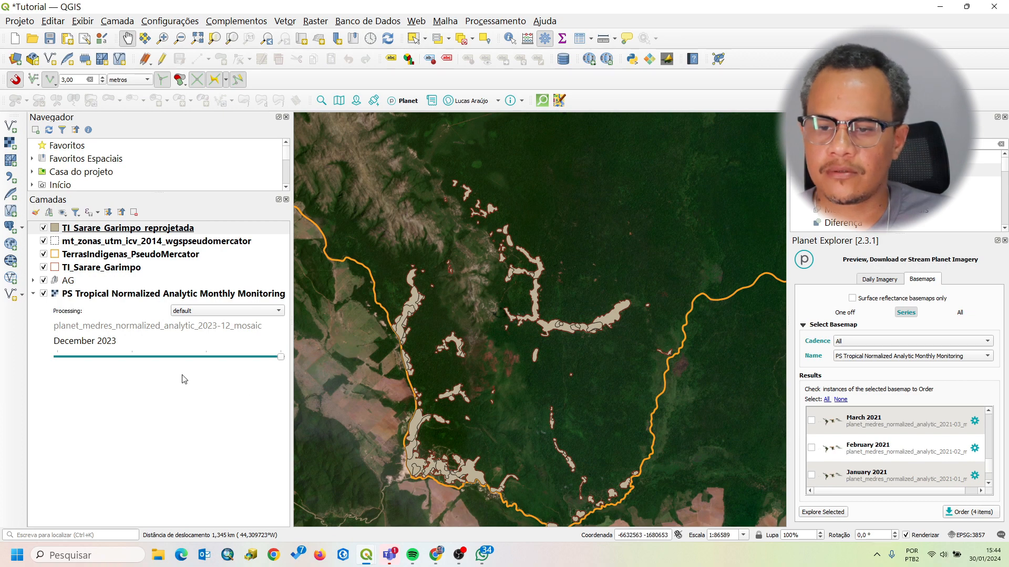
right_click(140, 231)
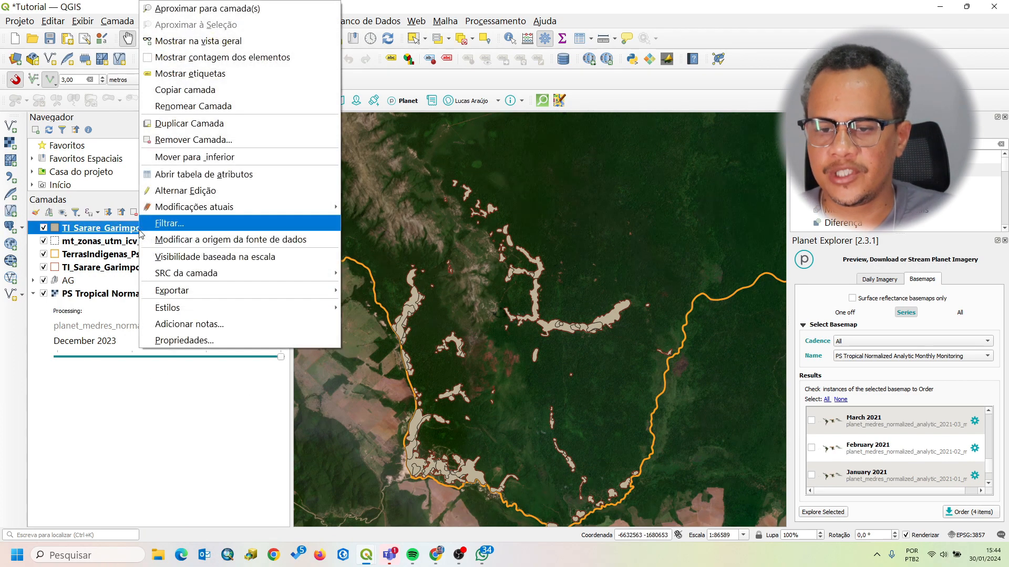
click(230, 178)
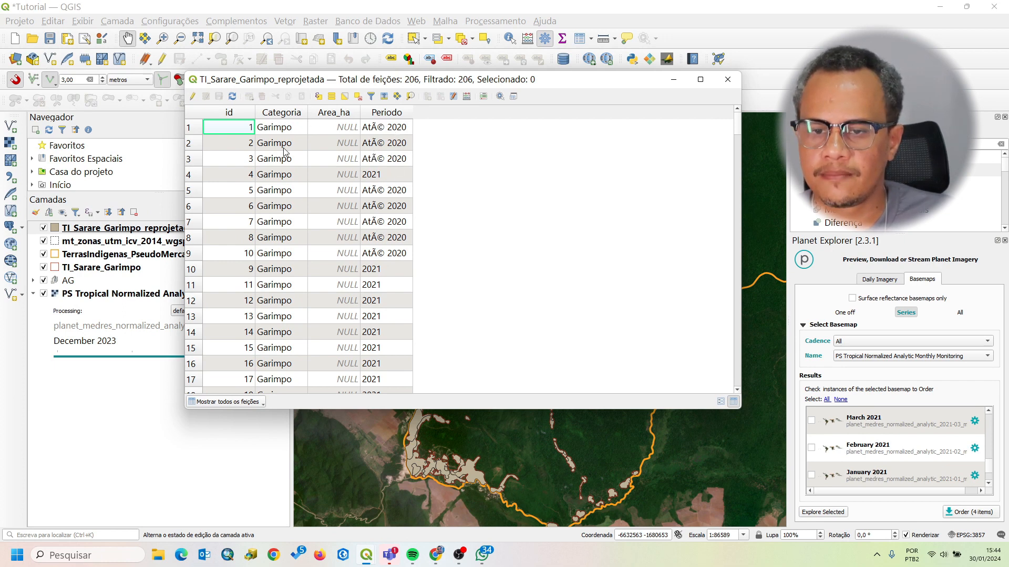
click(728, 80)
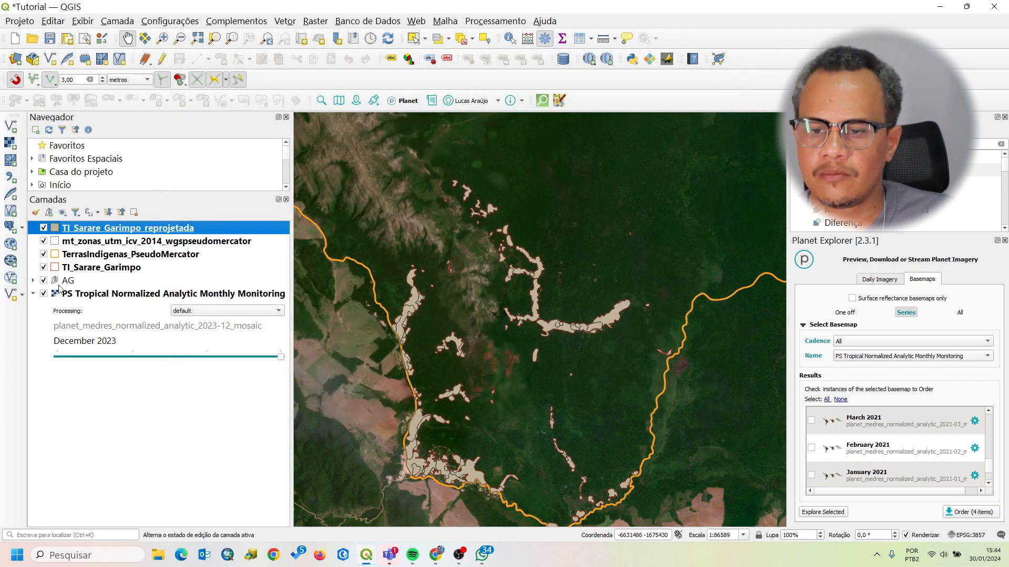
Step: Set the data source encoding of the TI_Sarare_Garimpo_reprojetada layer to UTF-8 in its properties
right_click(122, 232)
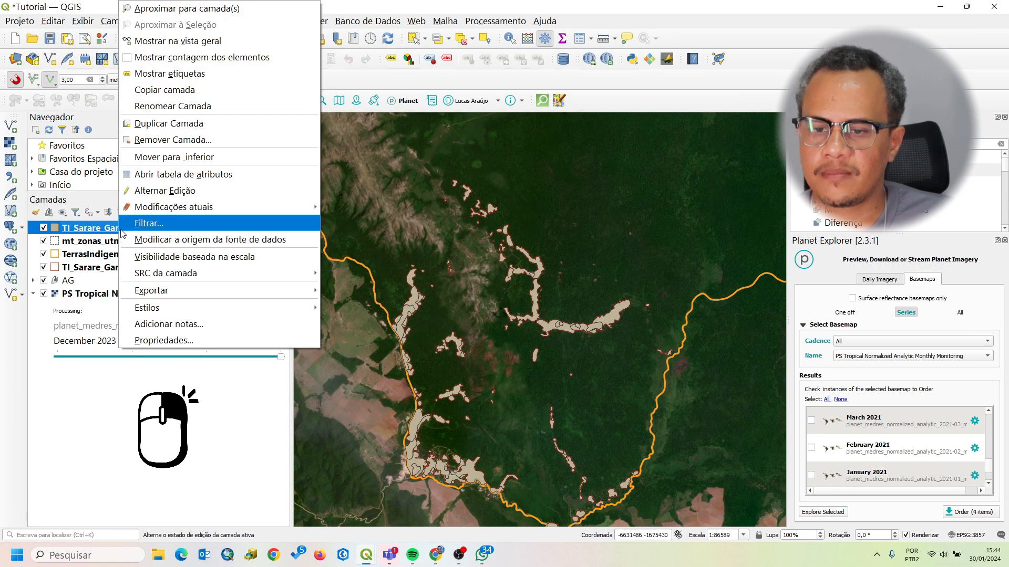
click(151, 341)
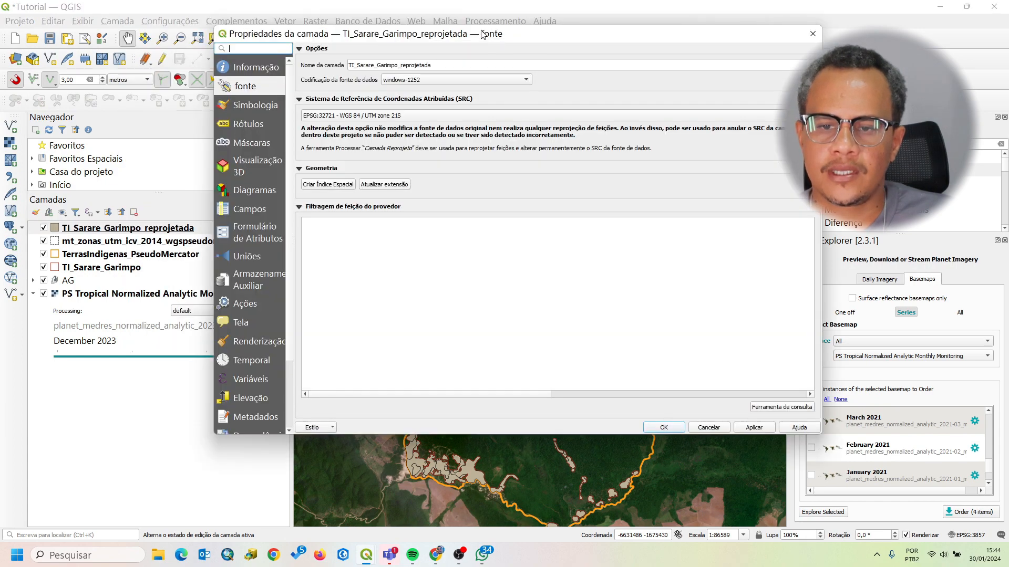
drag(482, 35, 465, 35)
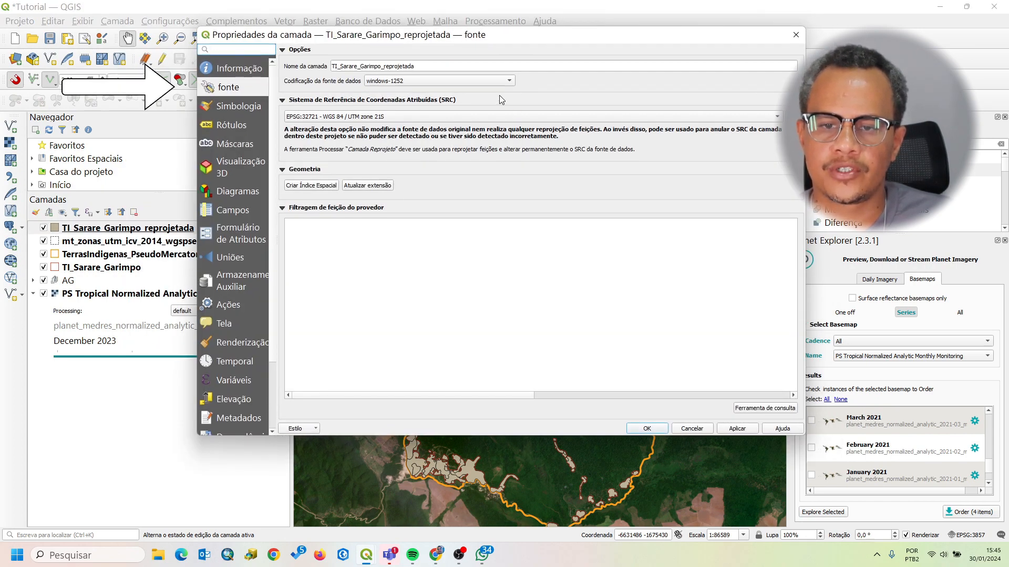
click(503, 82)
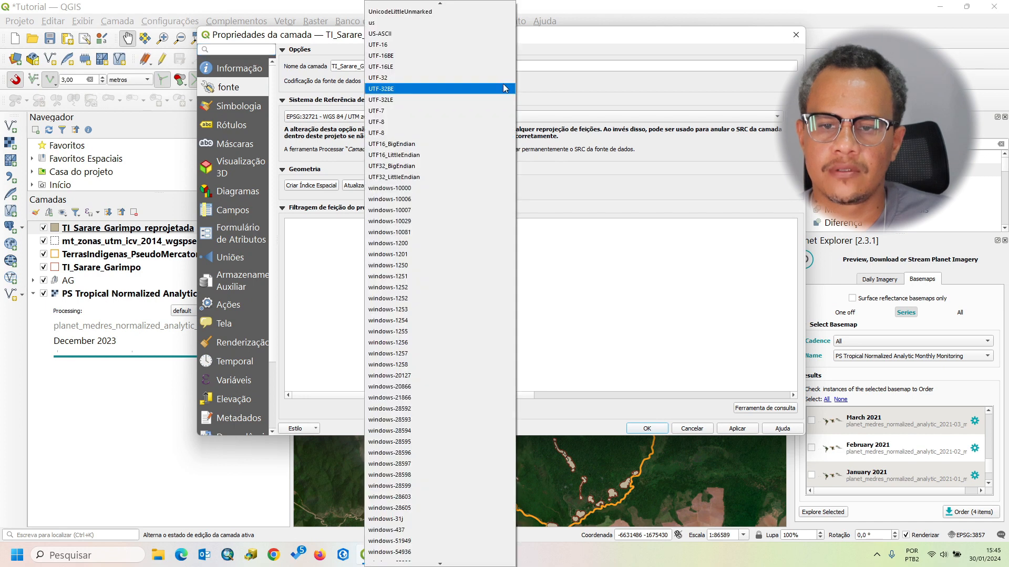
click(465, 118)
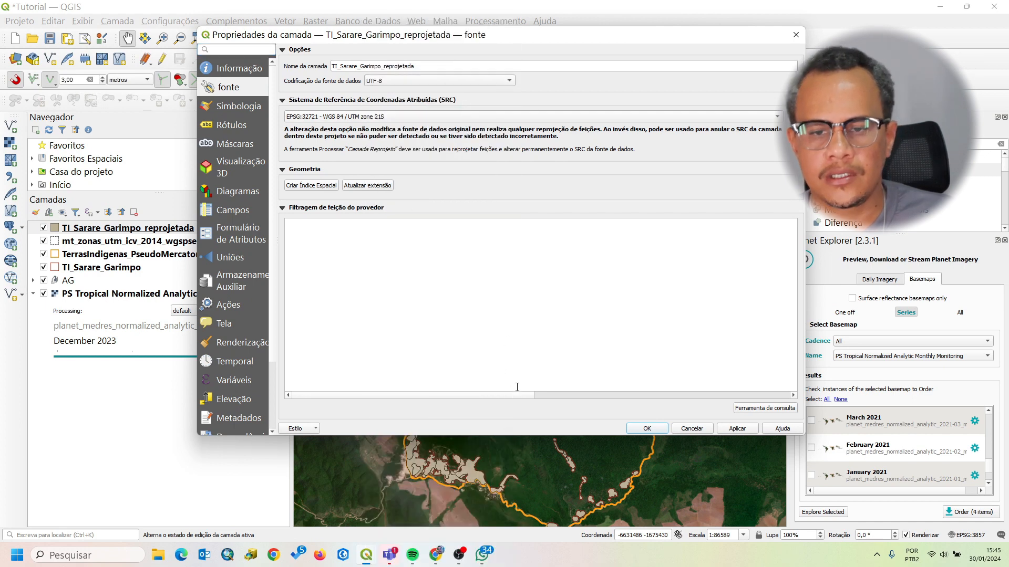
click(656, 429)
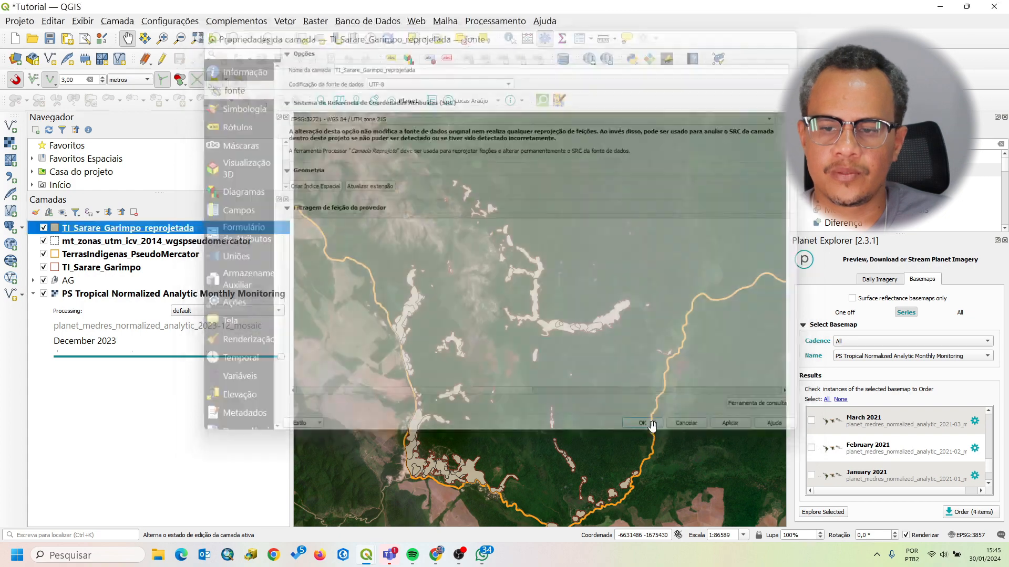
Step: Reopen the attribute table of TI_Sarare_Garimpo_reprojetada and check the accented text in the Periodo field
right_click(126, 226)
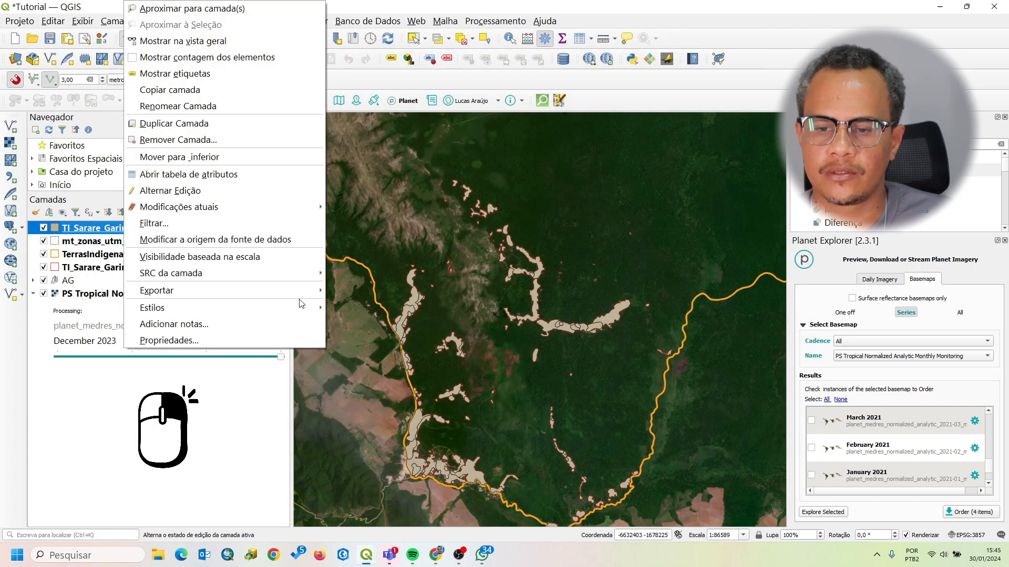
click(234, 175)
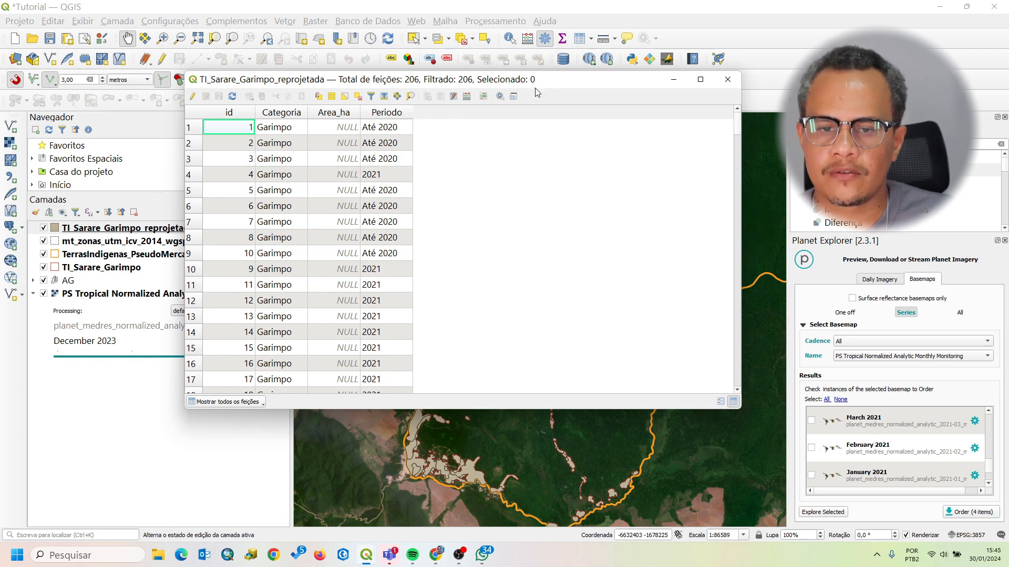
drag(564, 85, 602, 92)
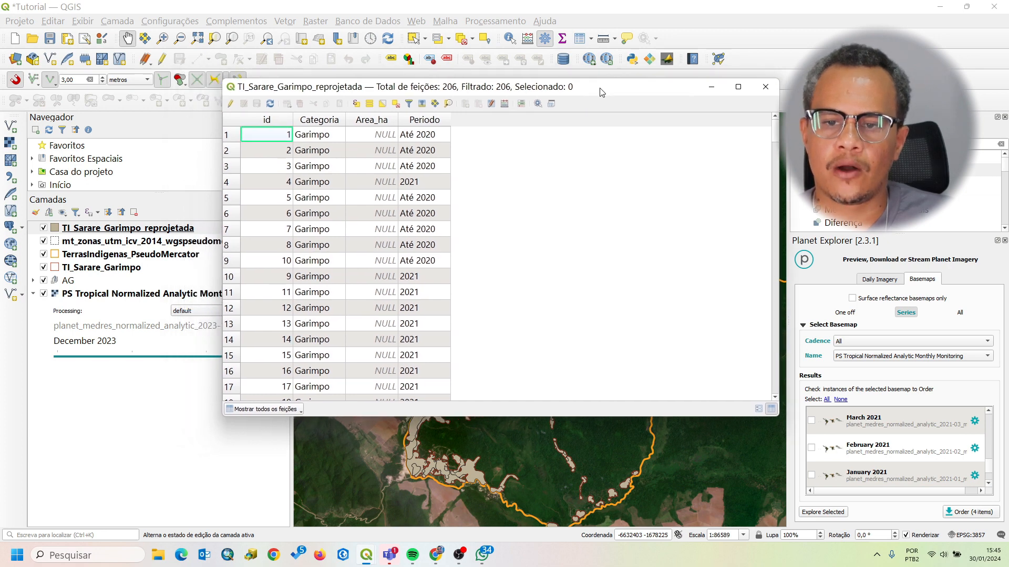
Step: Define a new decimal field named Area_m2 with length 10 and precision 5 in the Field Calculator
click(505, 106)
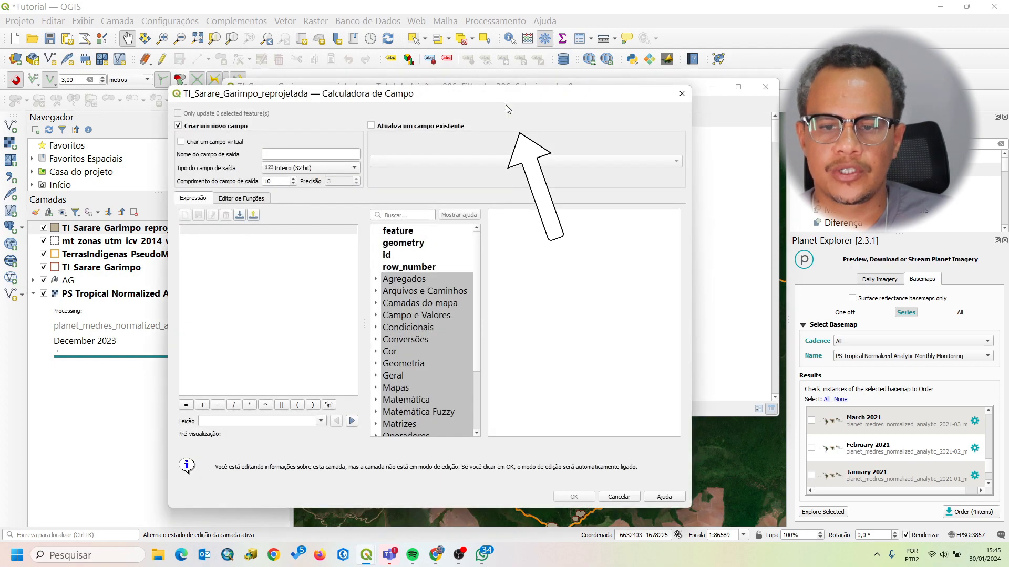
drag(475, 98, 548, 84)
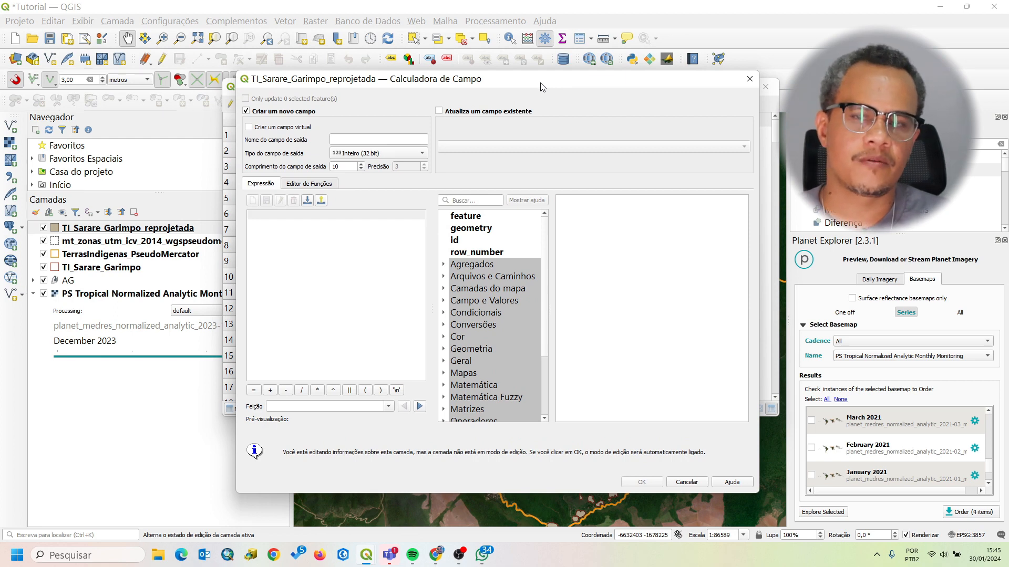
drag(512, 79, 492, 104)
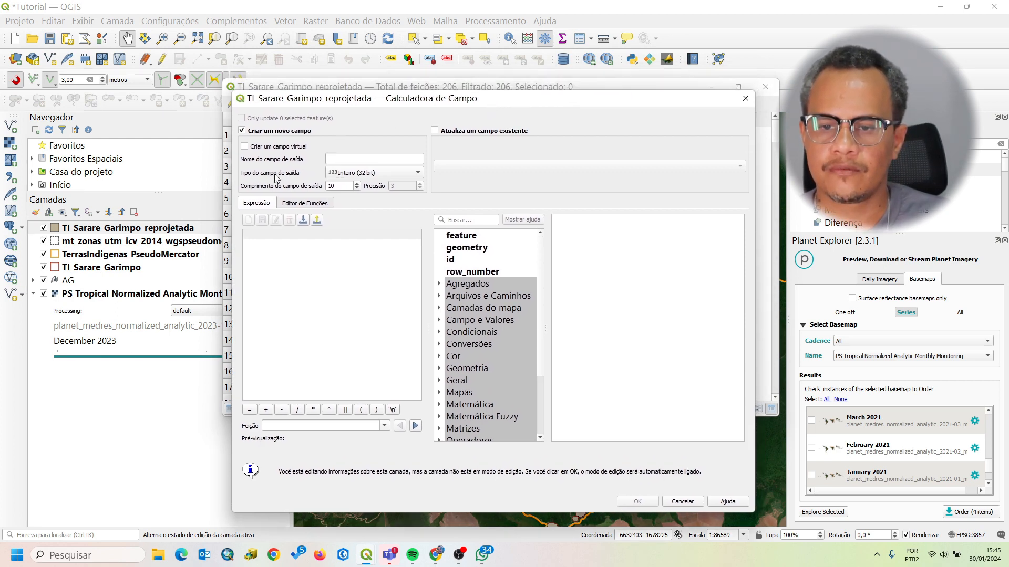
click(392, 158)
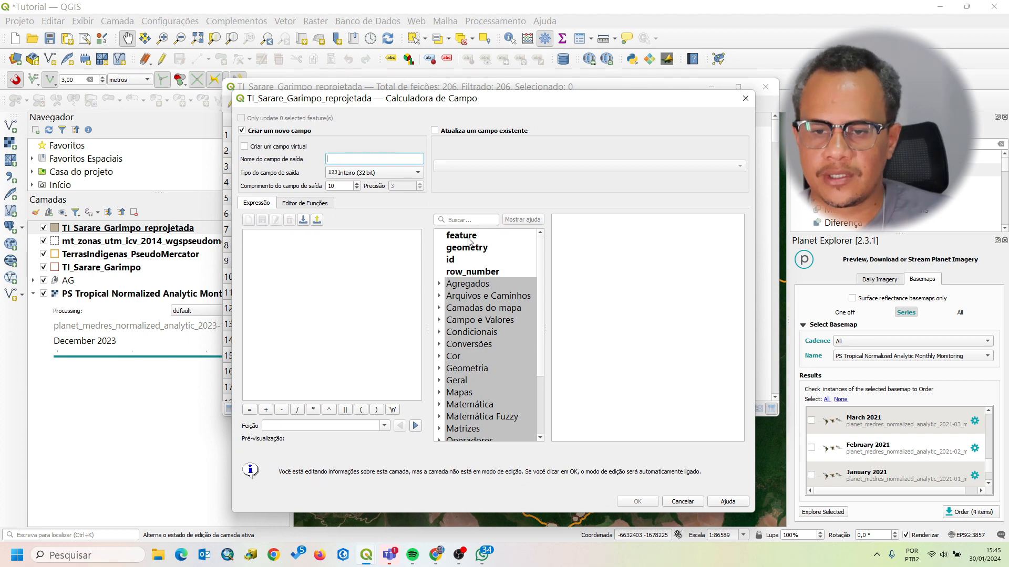
text(Area_m2)
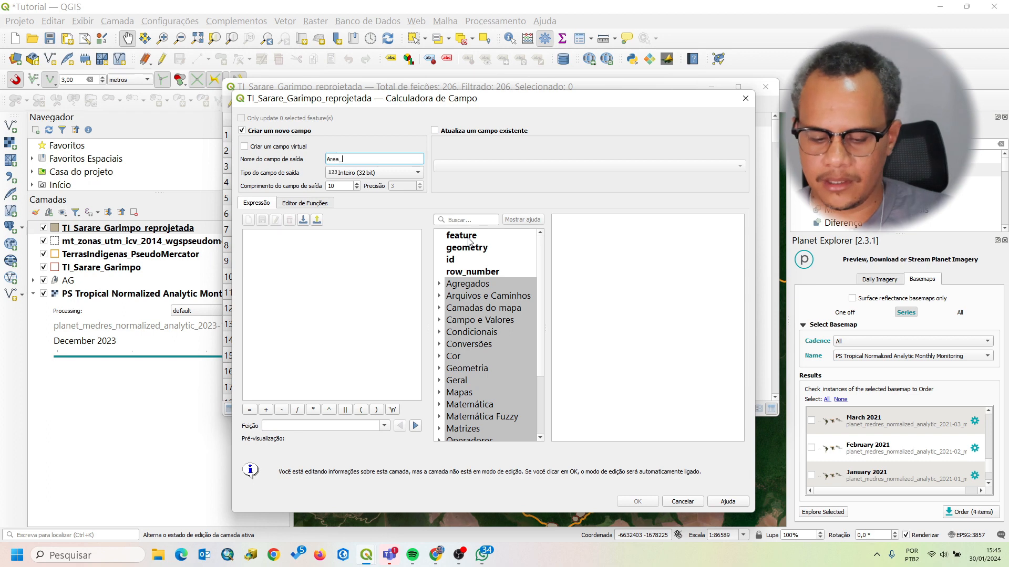
click(395, 175)
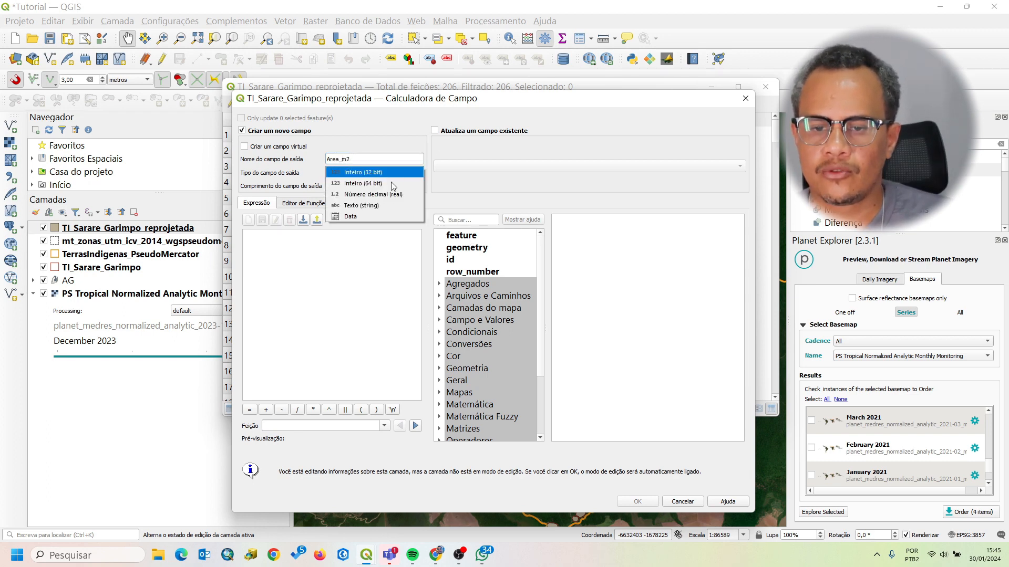
click(393, 195)
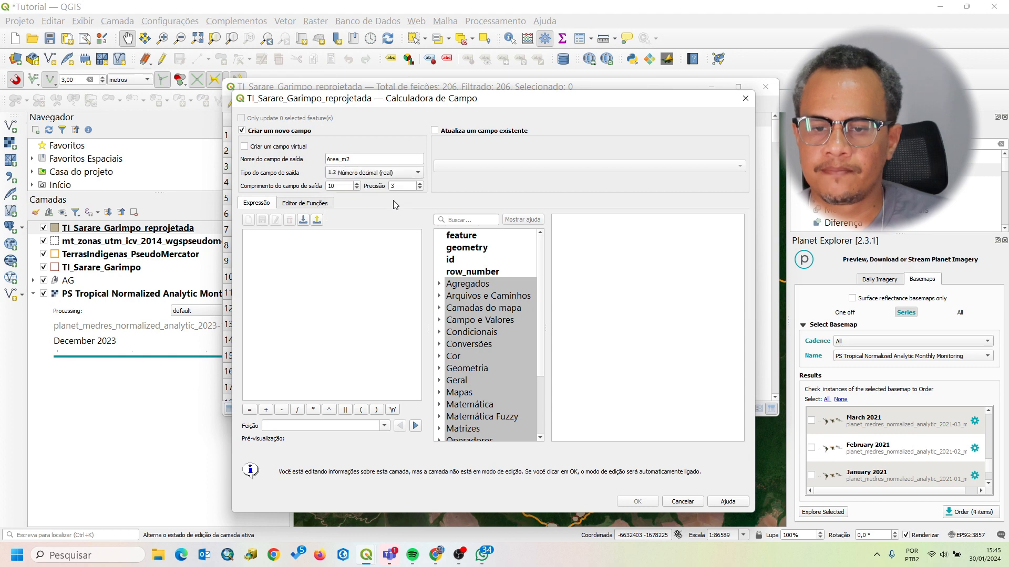
click(420, 183)
click(420, 184)
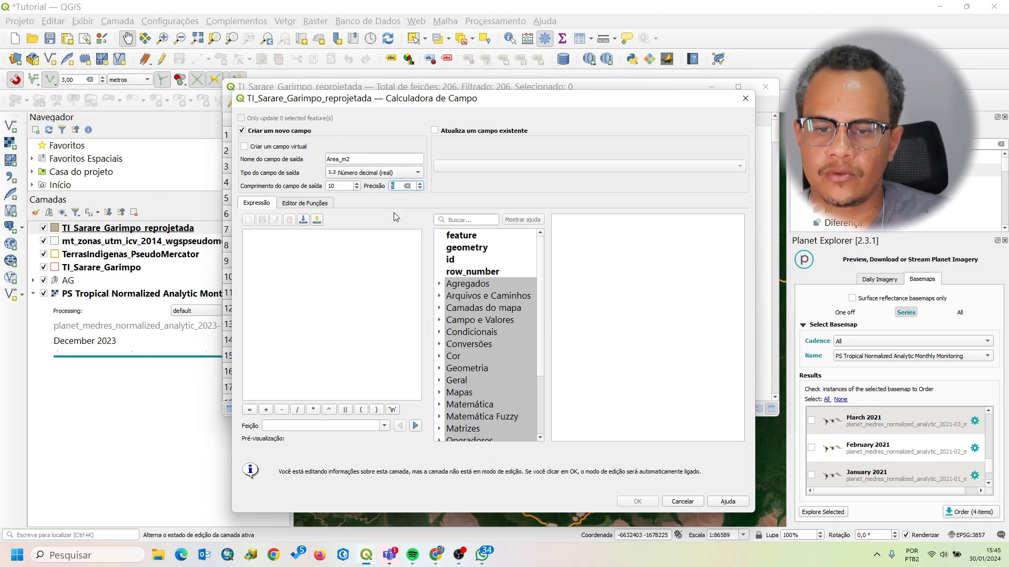
click(477, 188)
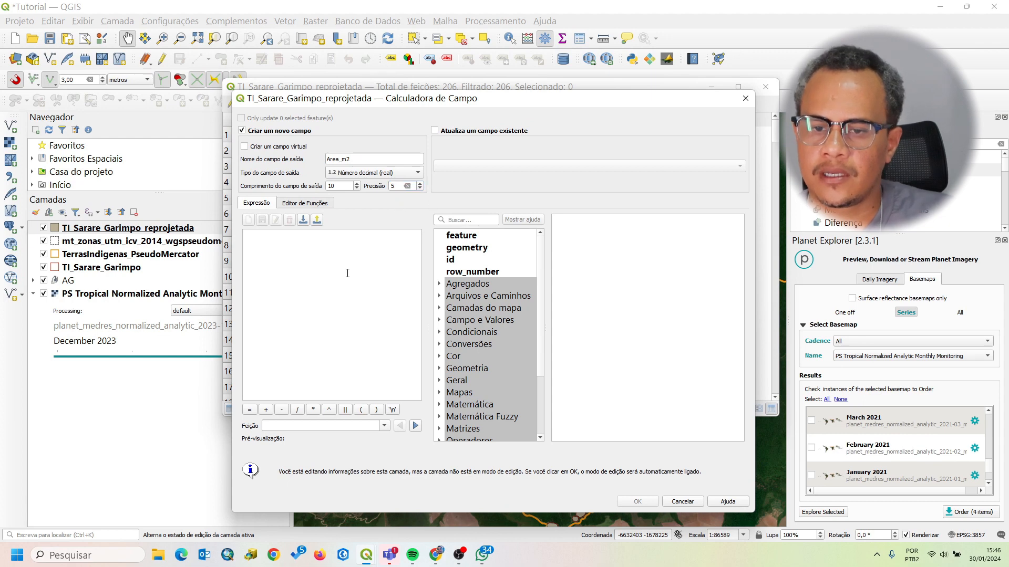
Step: Enter the expression $area for the Area_m2 field and run the calculation on the garimpo polygons
click(339, 256)
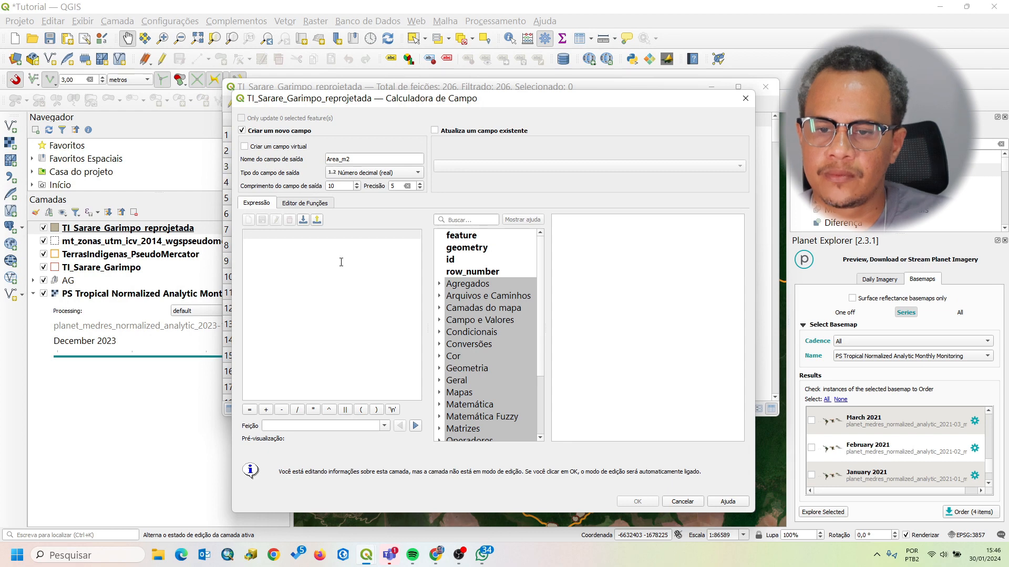
drag(398, 106, 423, 98)
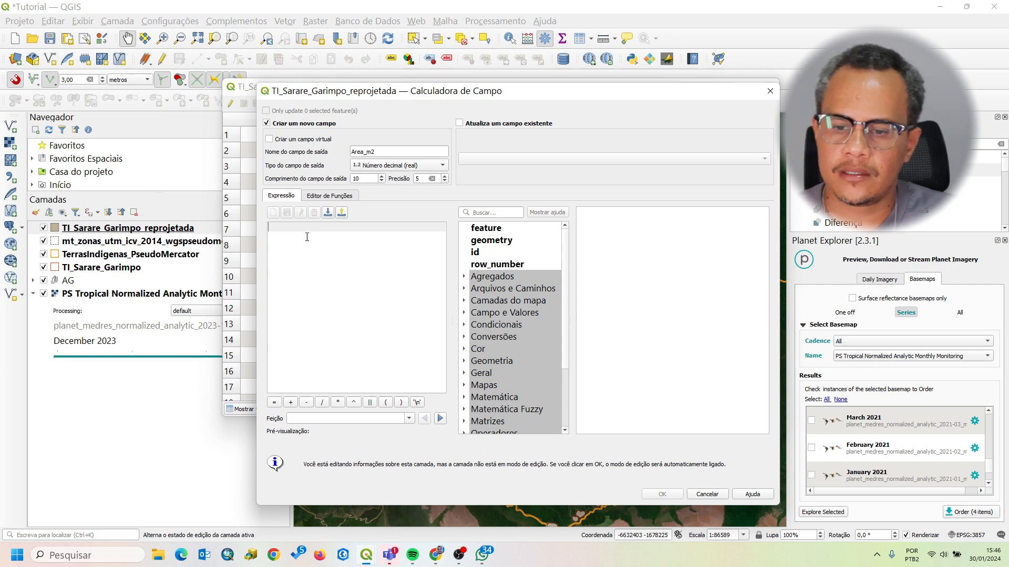
drag(548, 91, 570, 95)
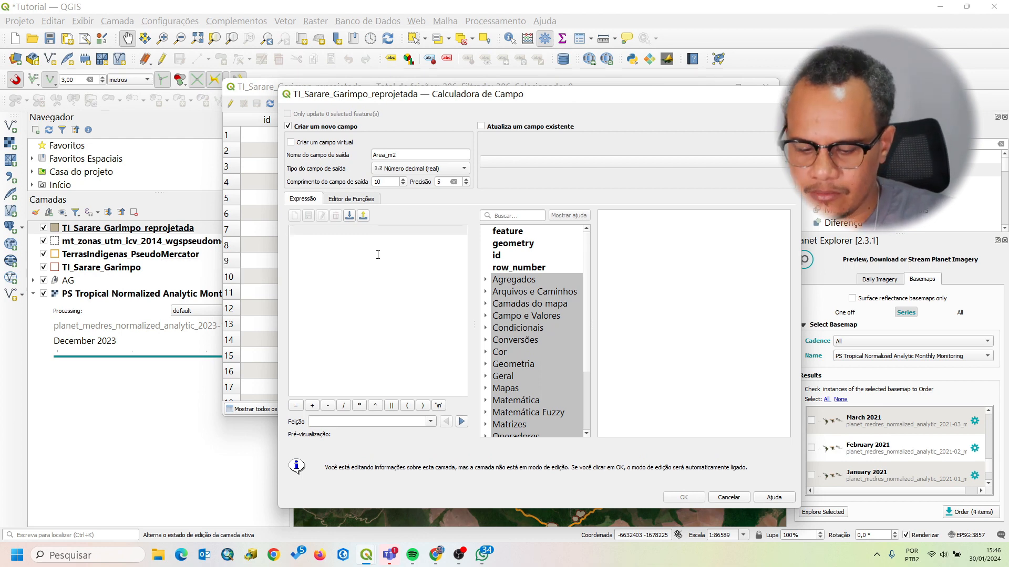
text($a)
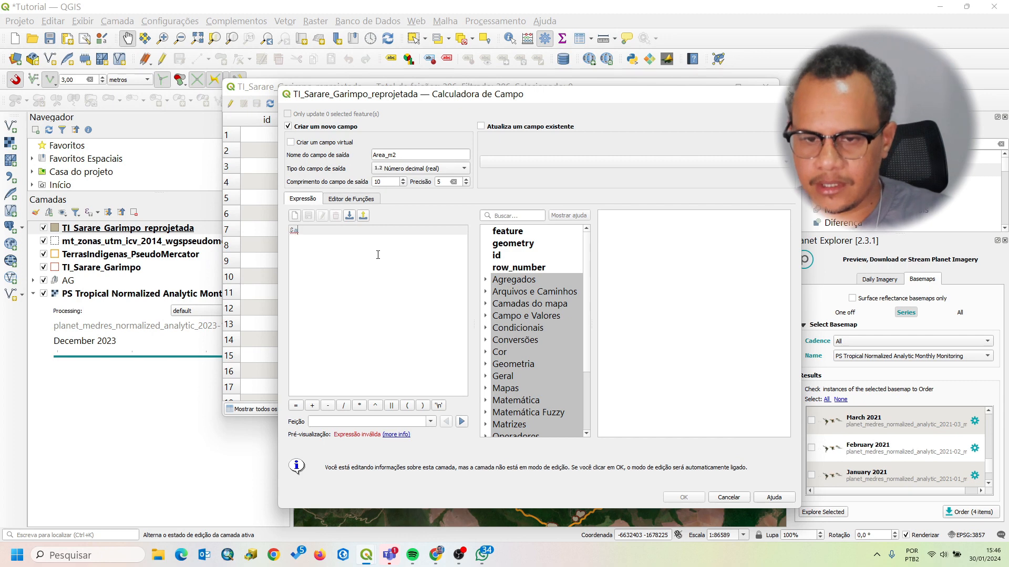
text(rea)
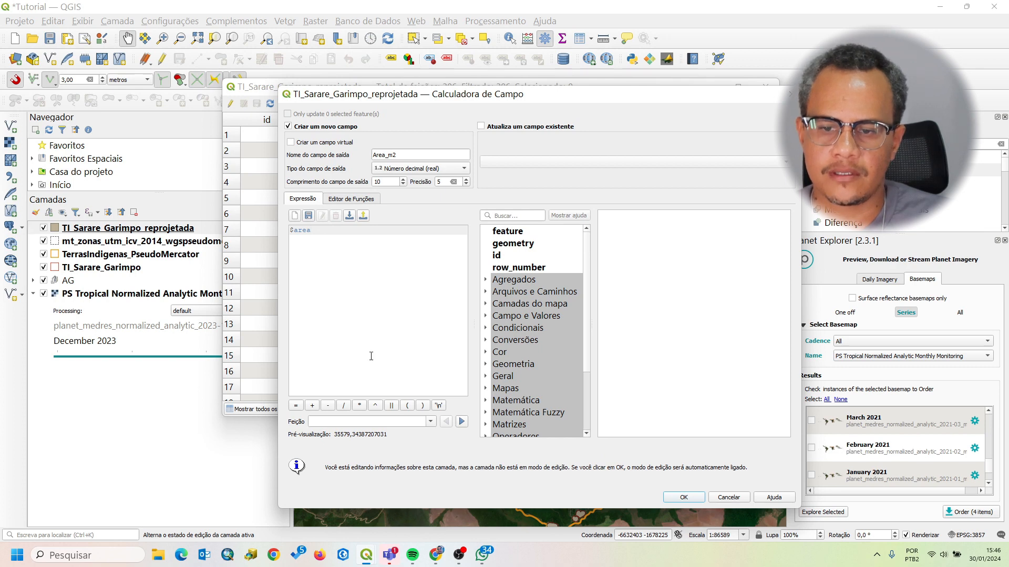
click(697, 497)
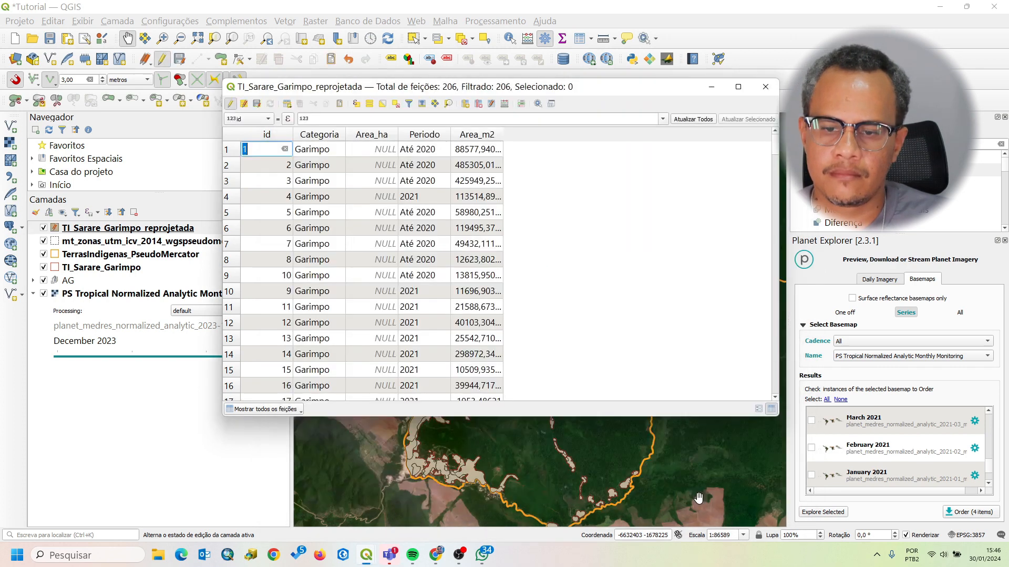
Step: Widen the Area_m2 column in the attribute table so its full values can be read
drag(503, 134, 523, 134)
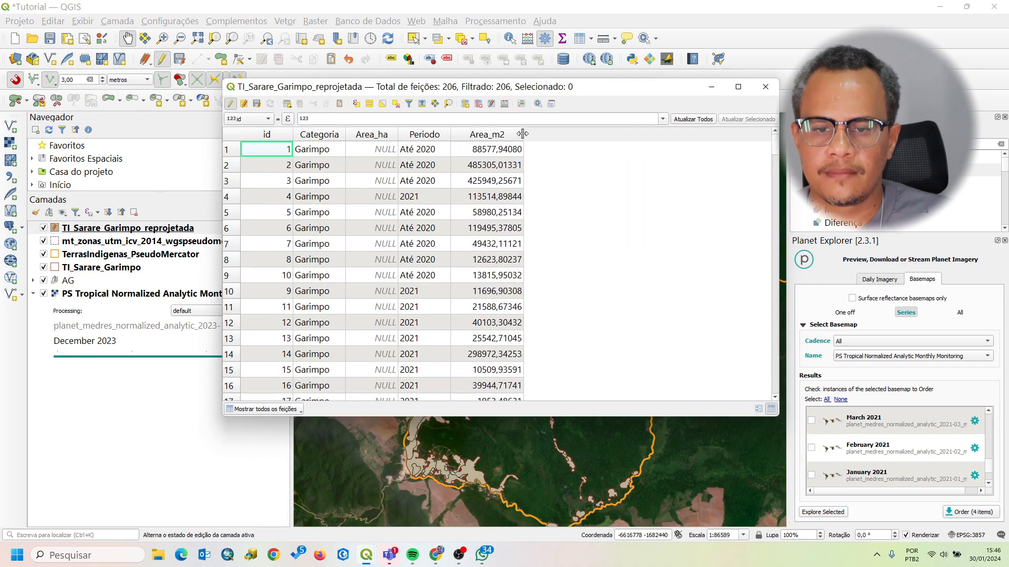
double_click(522, 133)
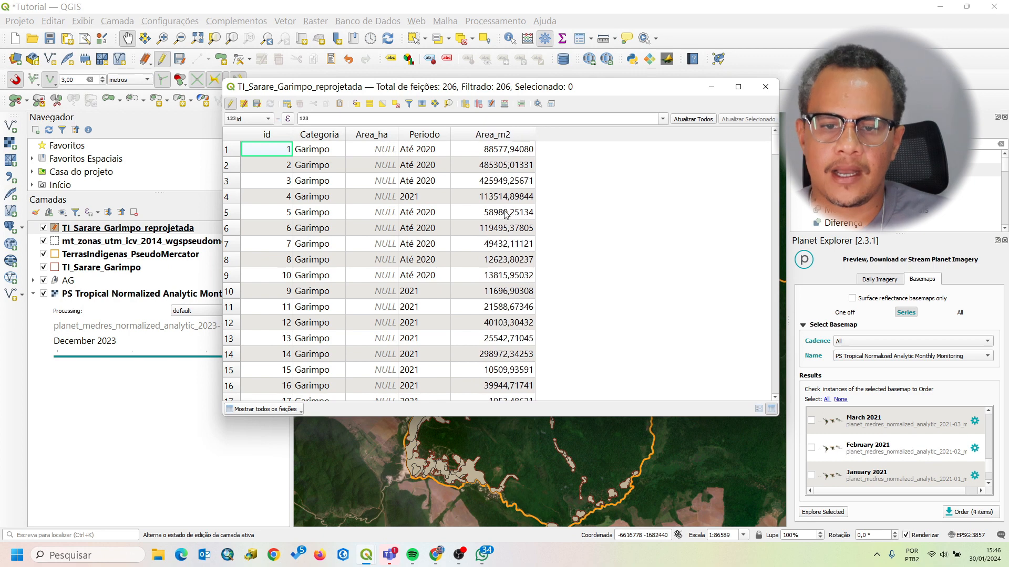
click(501, 181)
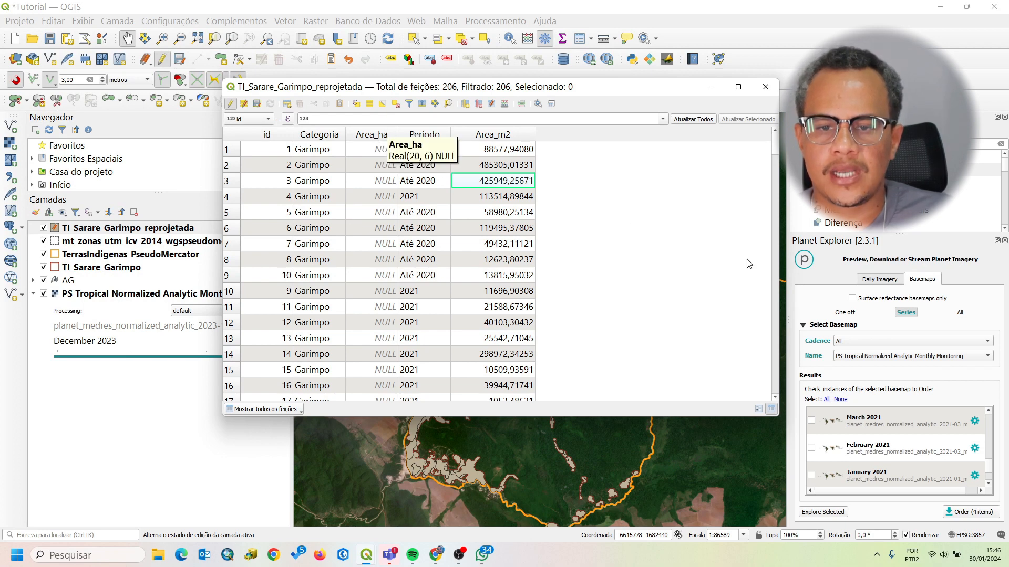
Step: Open the Field Calculator for the garimpo layer and choose to update the existing Area_ha field
click(505, 103)
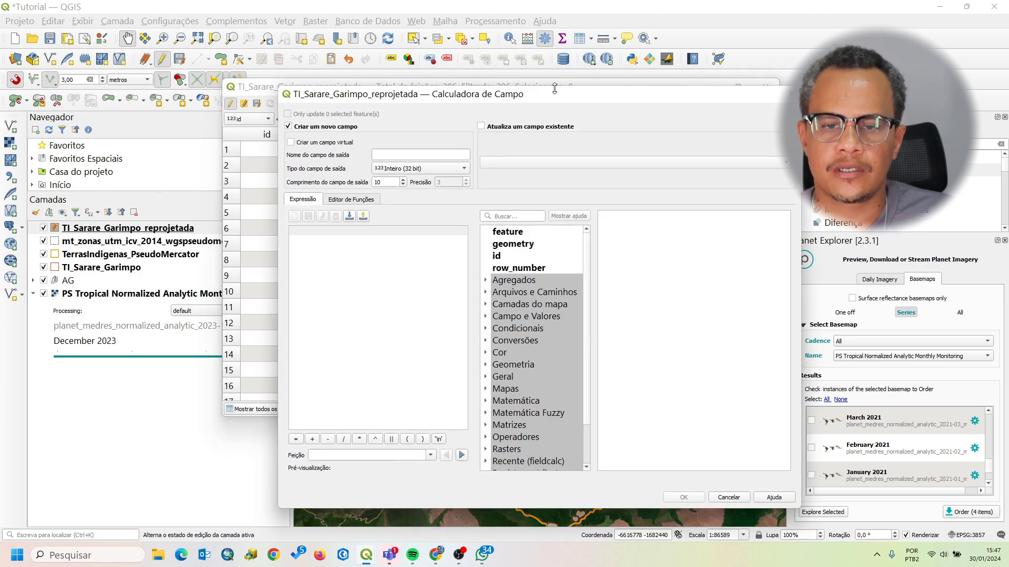
drag(487, 94, 477, 57)
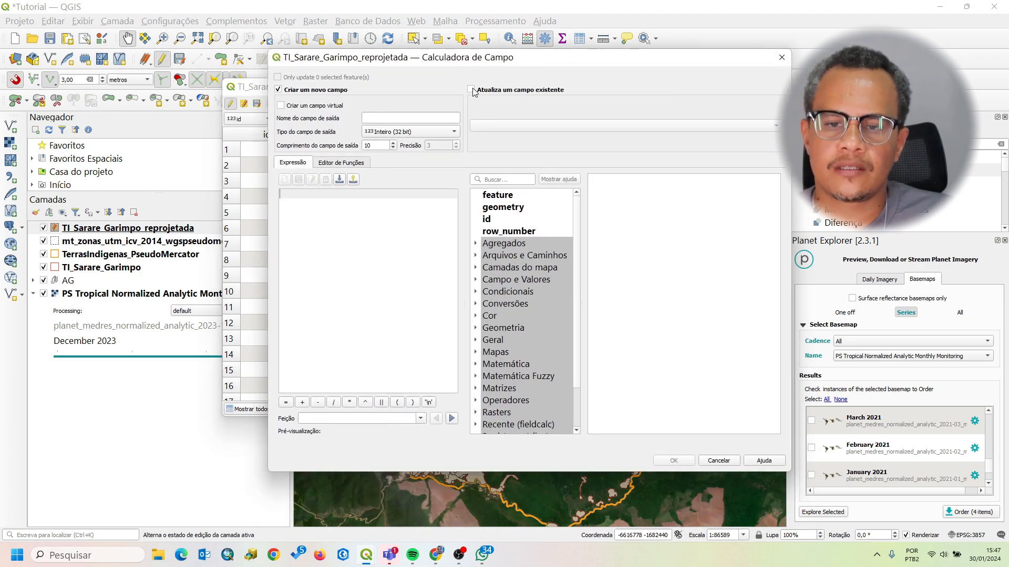
click(471, 90)
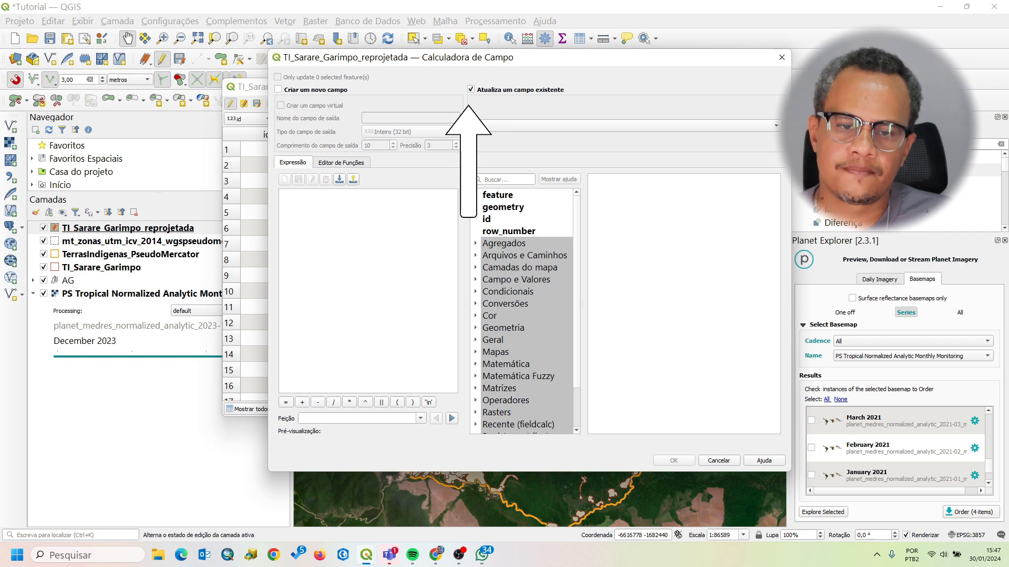
click(583, 126)
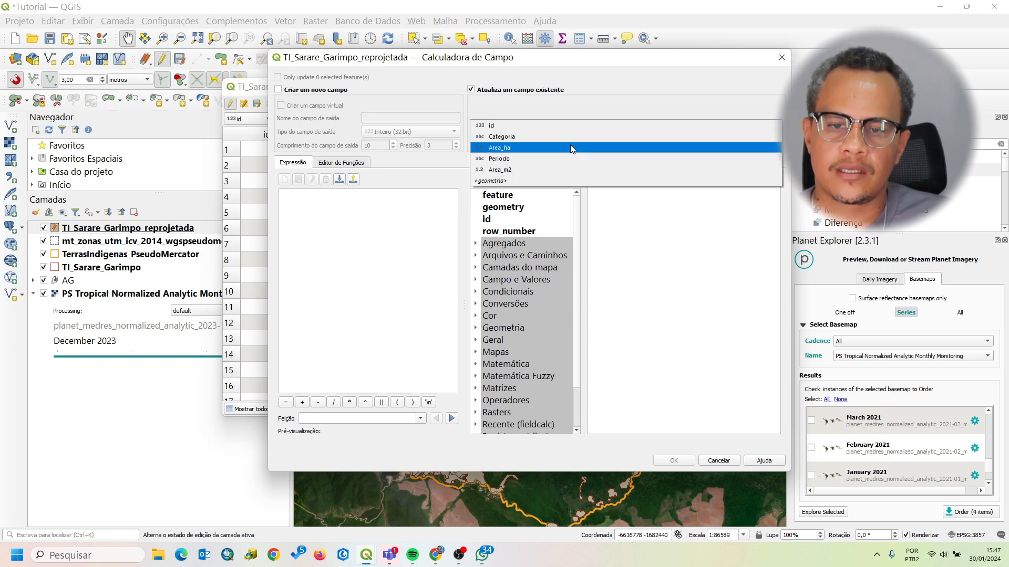
click(570, 147)
Step: Enter the expression $area/10000 for the Area_ha field and run the calculation
click(342, 206)
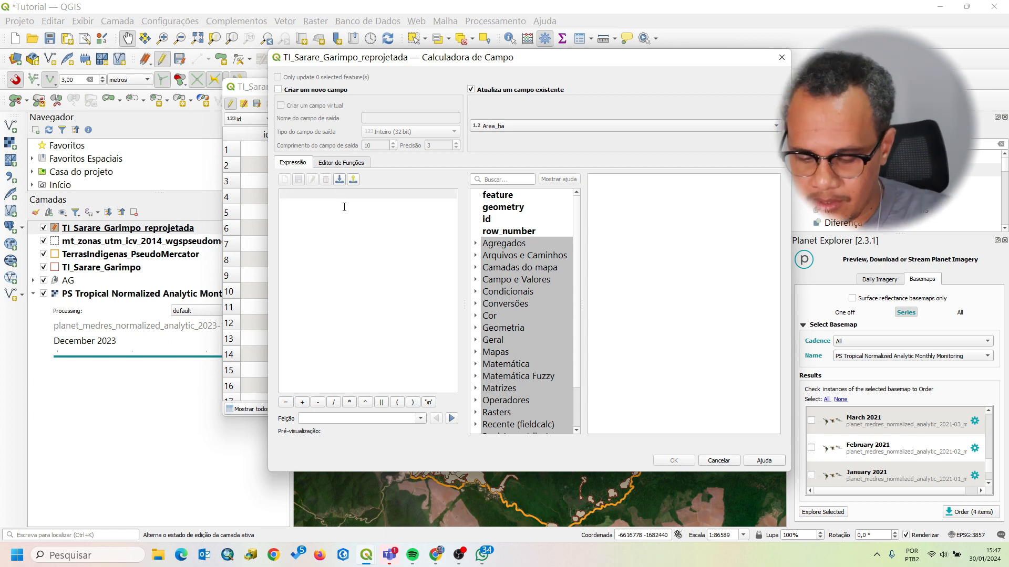
text($area/10000)
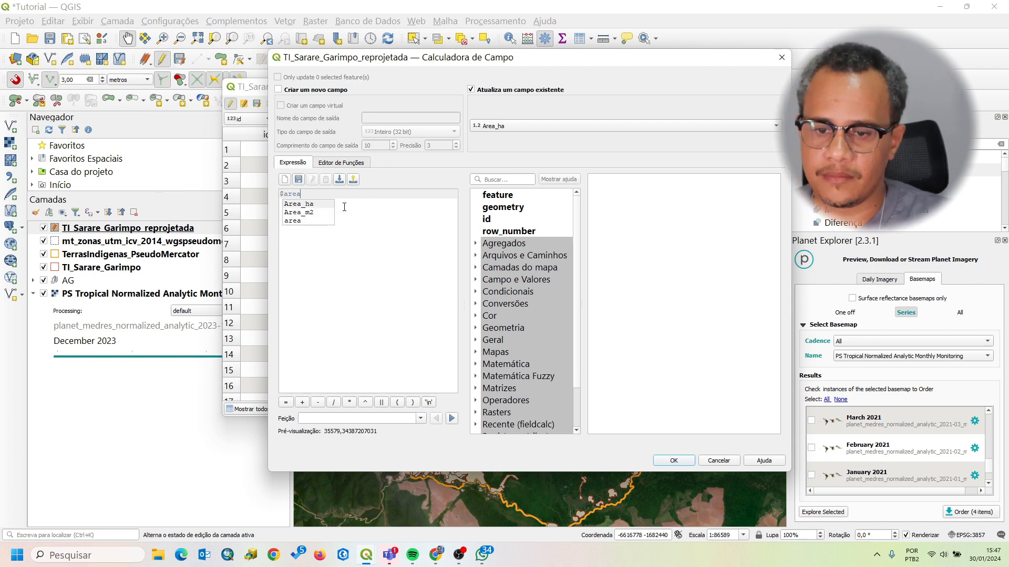
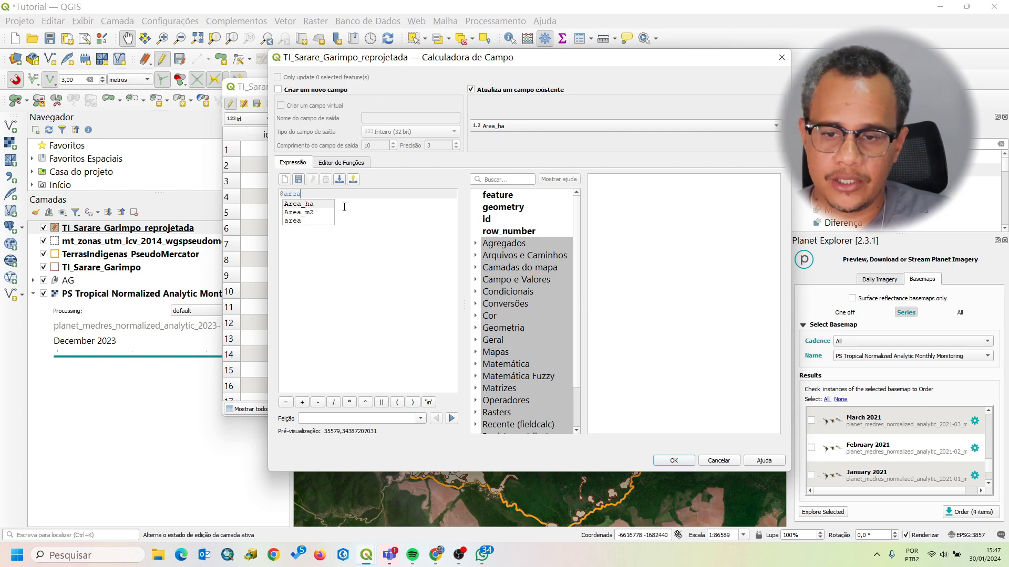
text(/10)
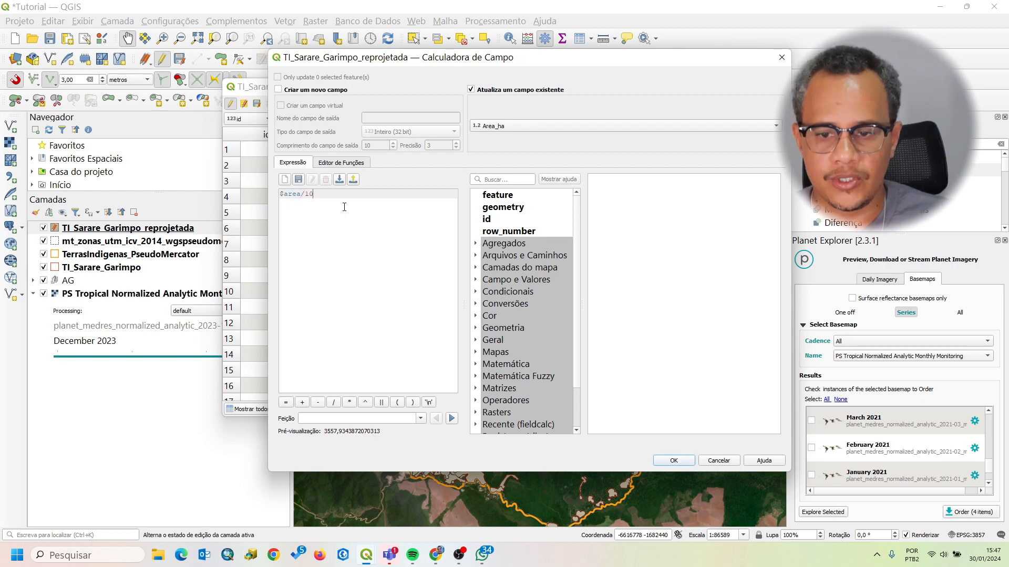
text(000)
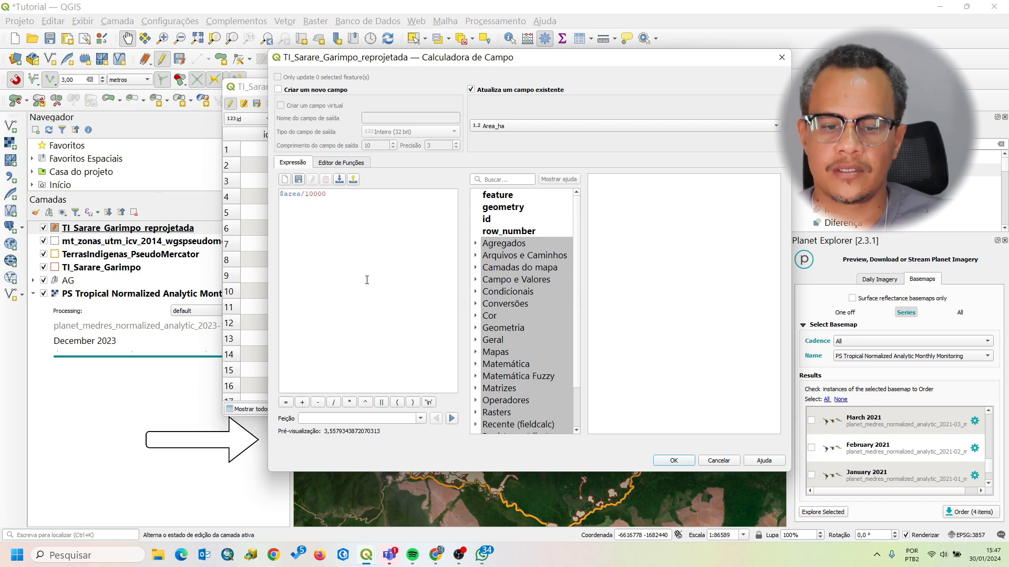
click(678, 462)
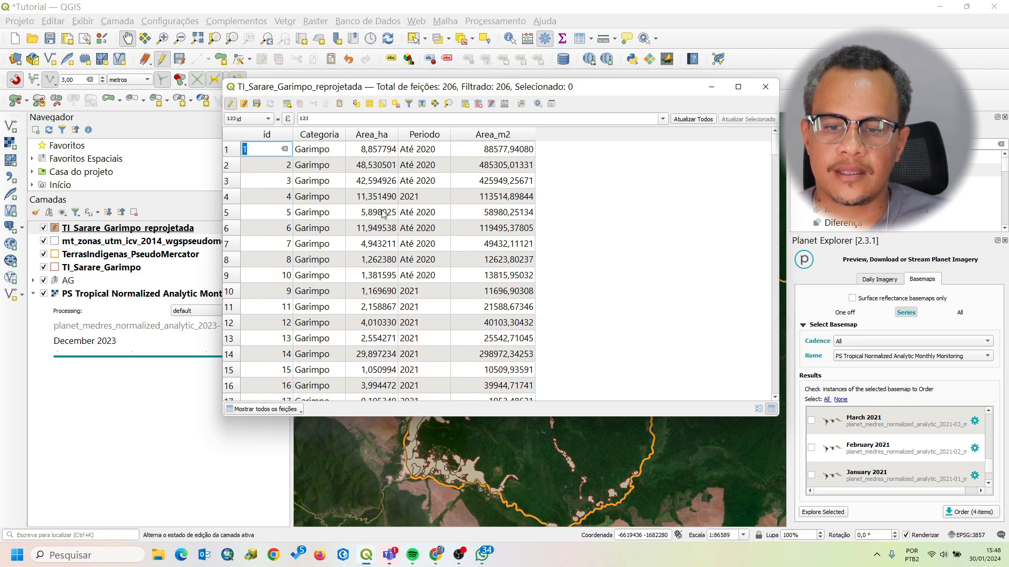
Step: Save the edits to TI_Sarare_Garimpo_reprojetada, end its editing mode and put the attribute table away
click(590, 233)
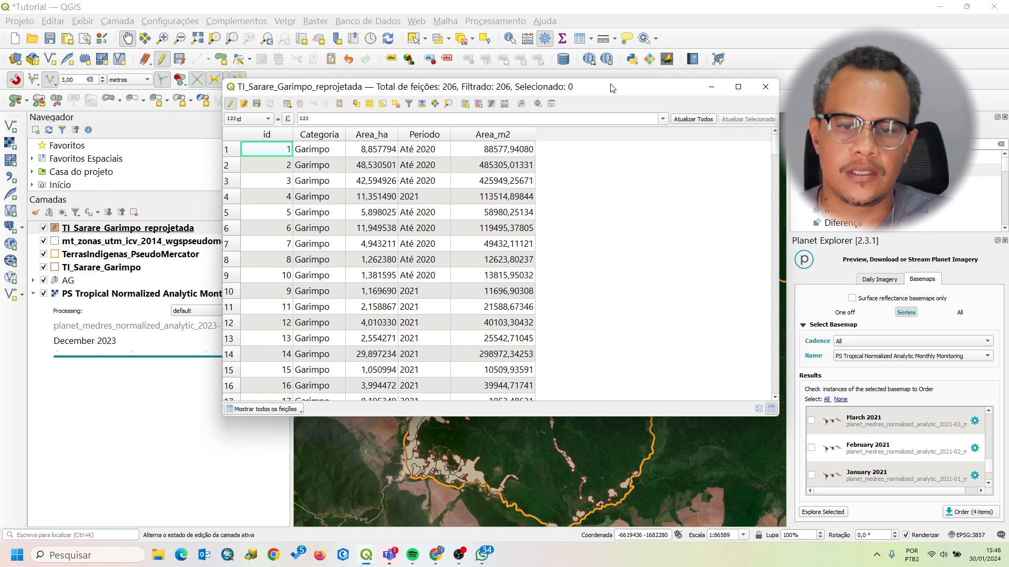
drag(612, 88, 587, 84)
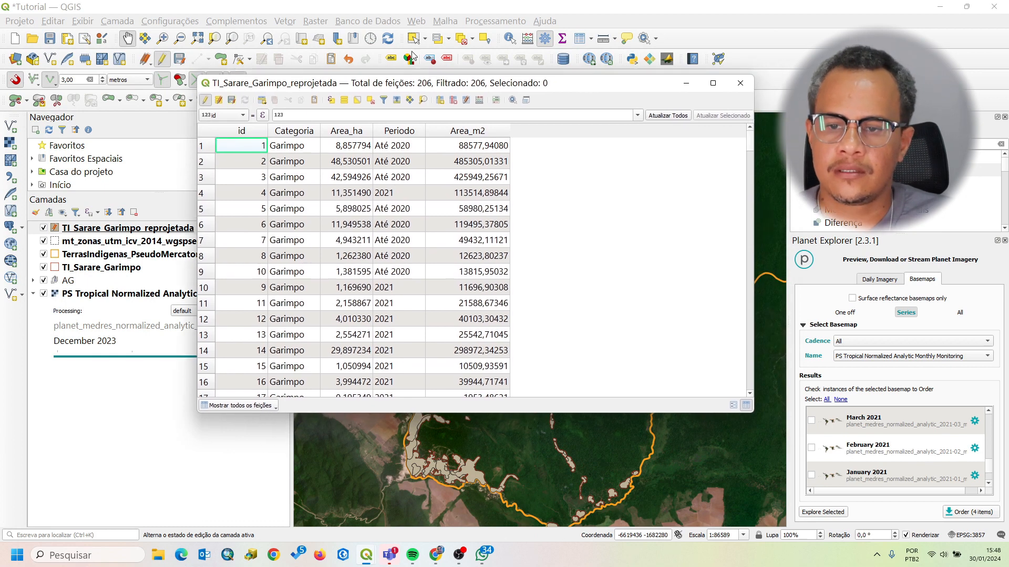
click(232, 101)
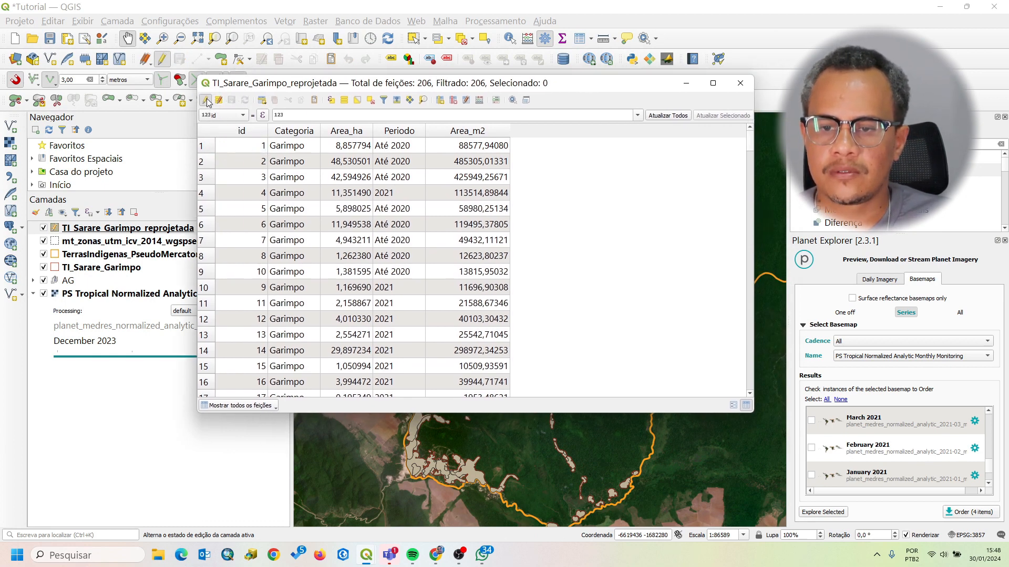
click(206, 101)
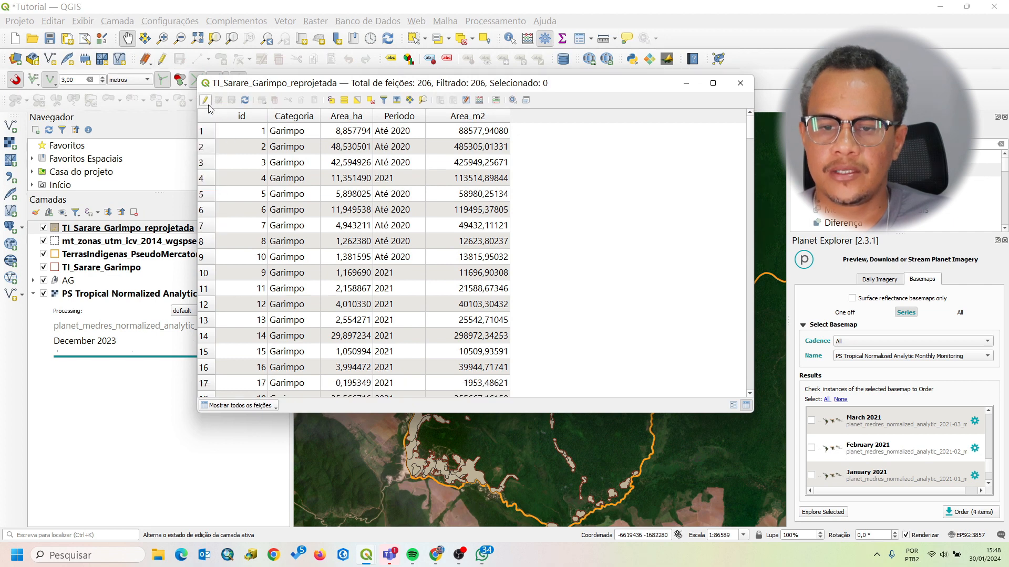
click(687, 86)
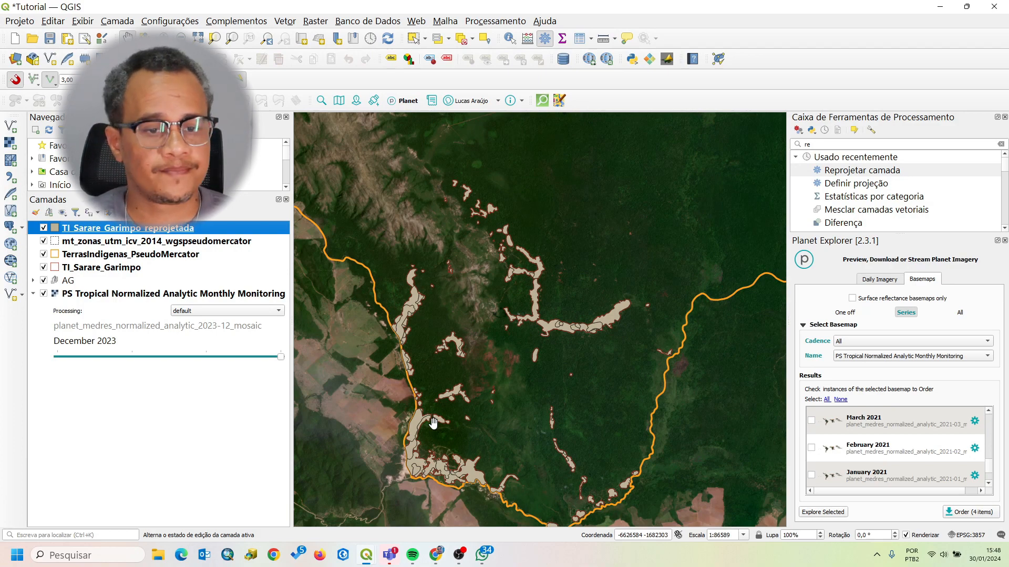
Step: Search the processing tools for "est" and open the Estatísticas por categoria algorithm
click(851, 143)
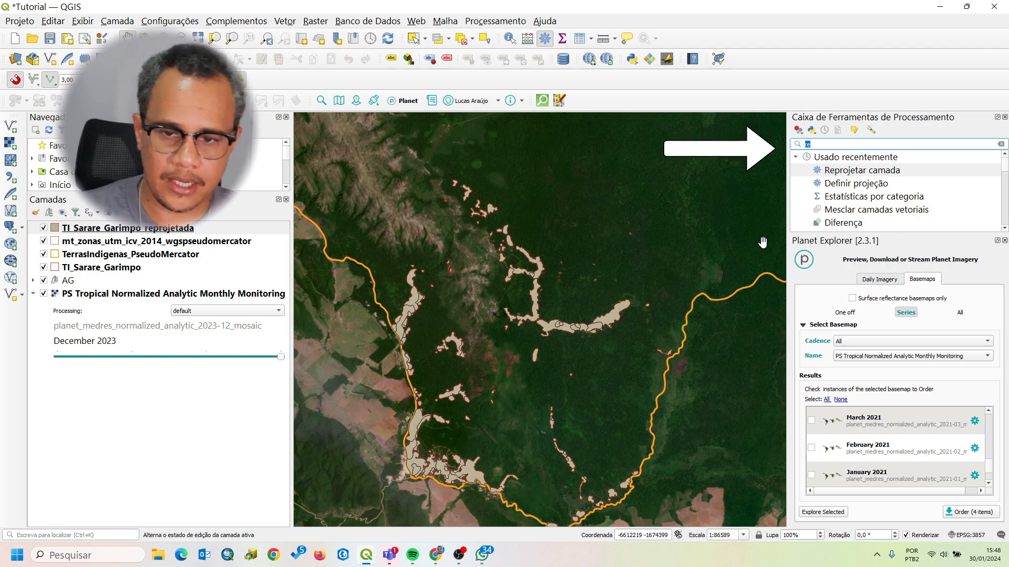
text(est)
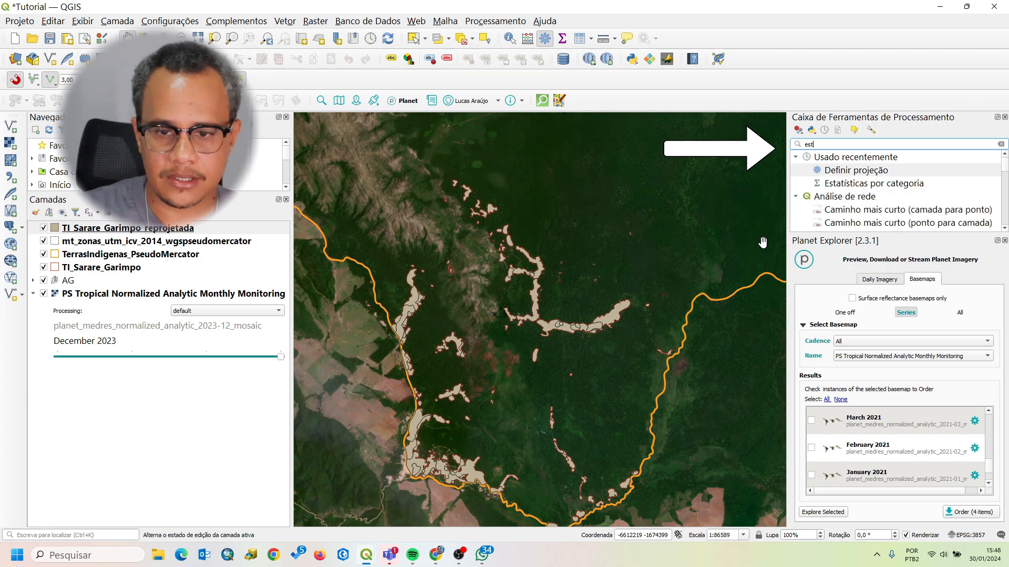
click(890, 187)
double_click(889, 186)
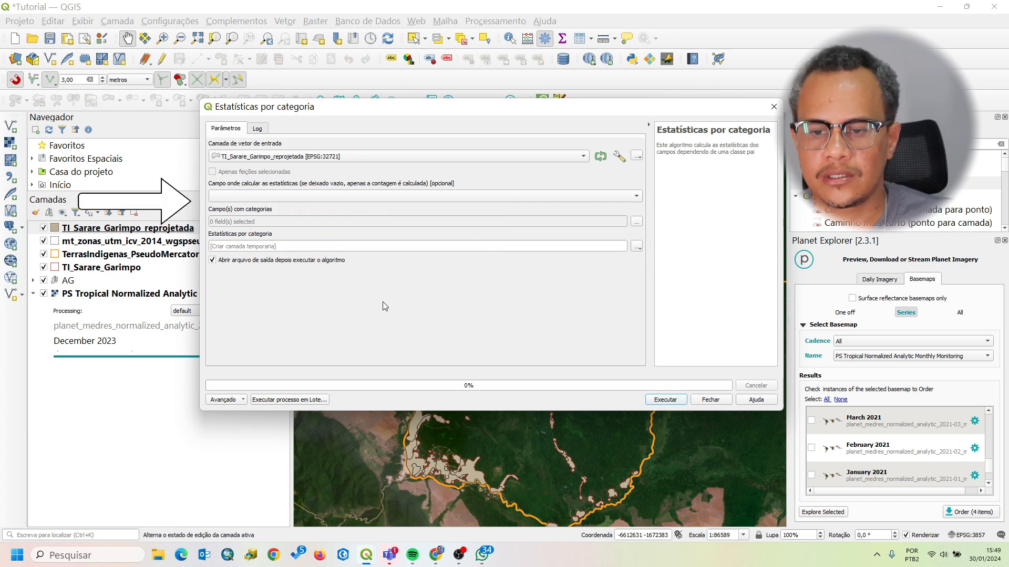
Step: Set Area_ha as the field to calculate statistics on and Periodo as the category field
click(325, 196)
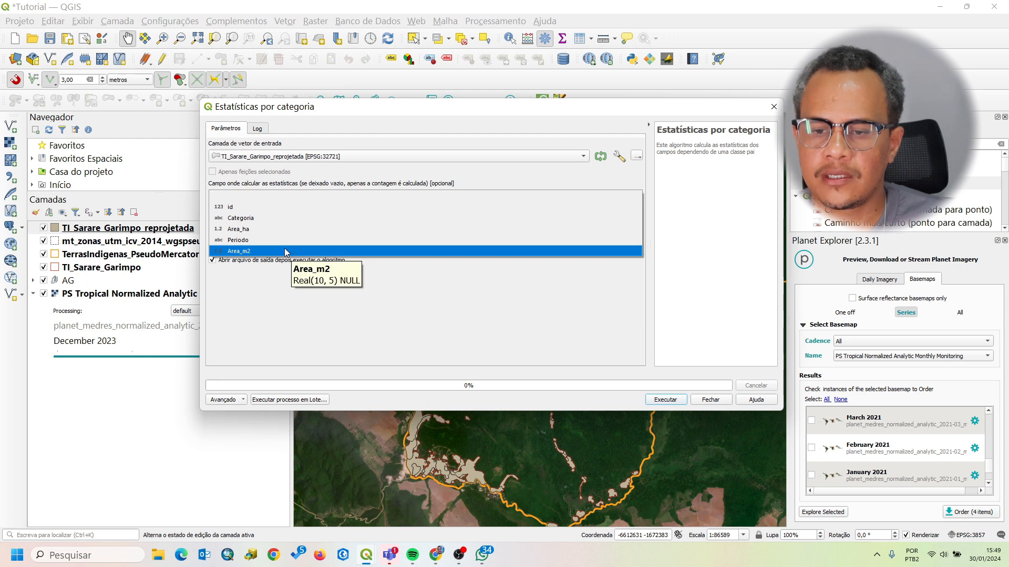
click(283, 229)
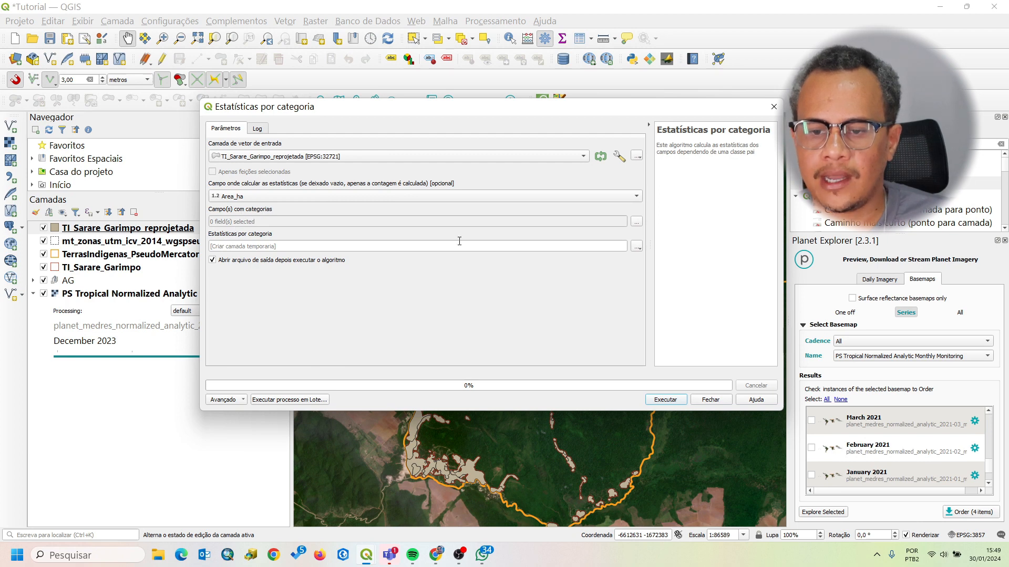
click(636, 221)
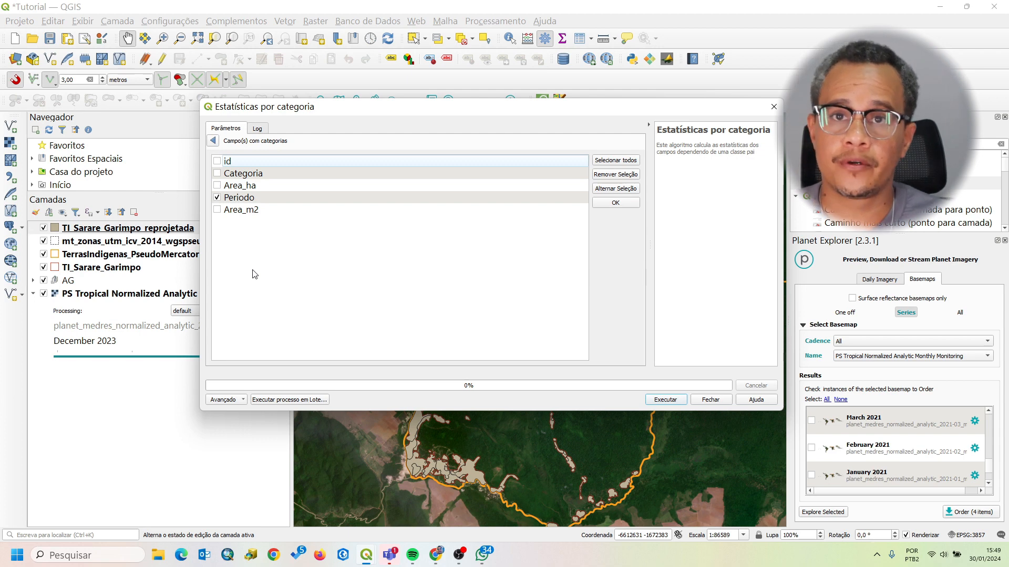
click(214, 140)
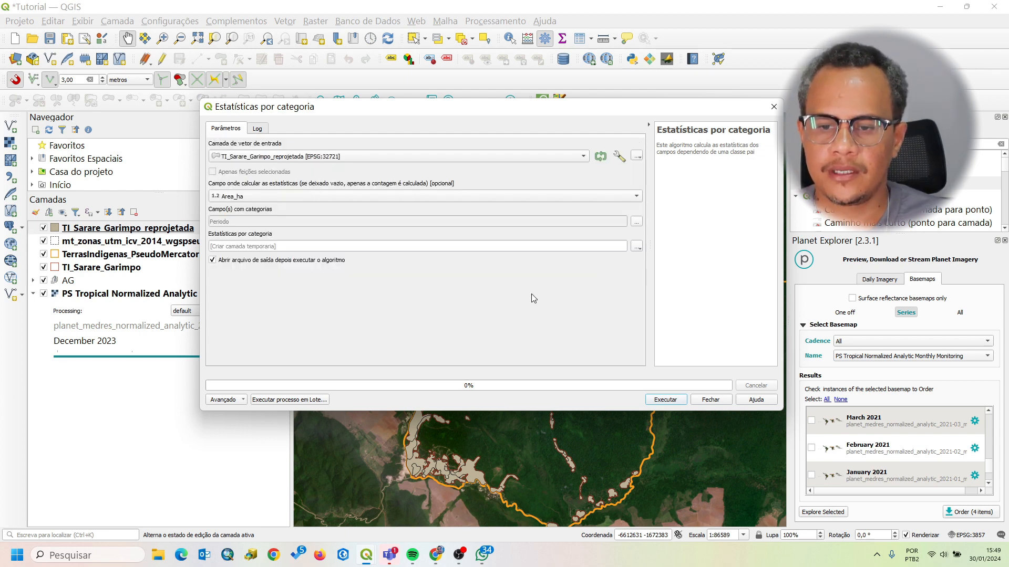
Step: Keep the category statistics output as a temporary layer, run the algorithm and close its dialog
click(637, 247)
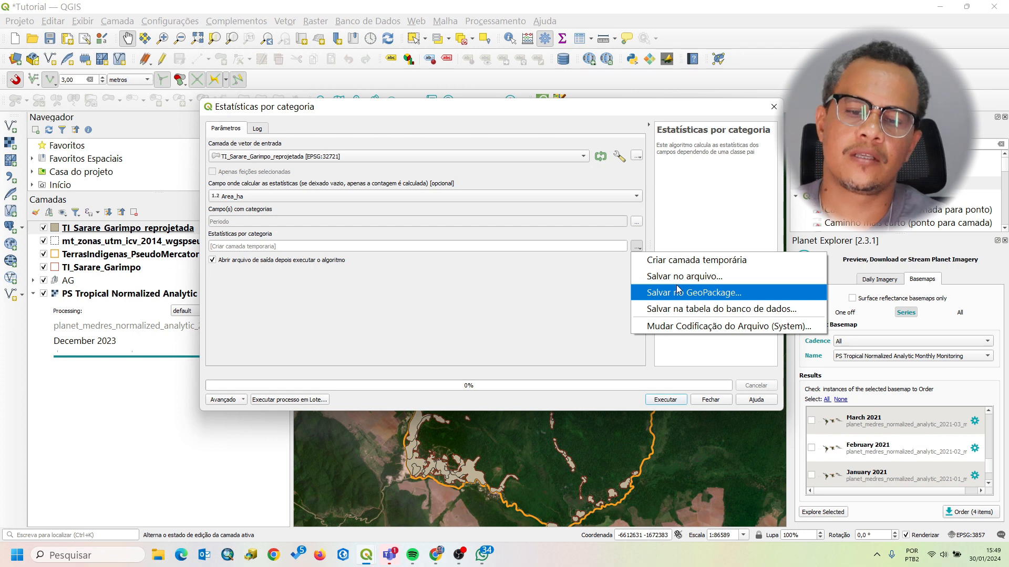
click(694, 263)
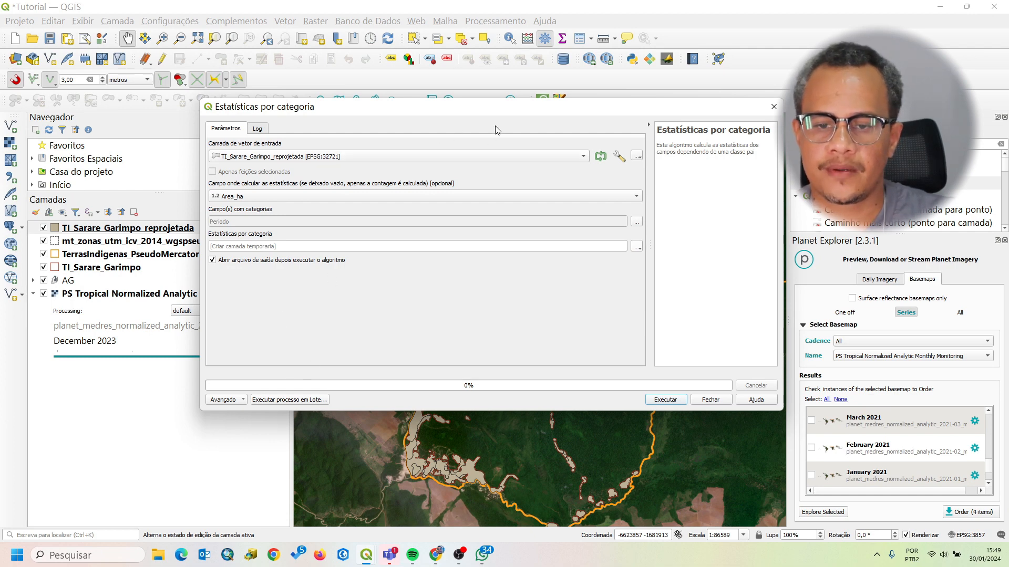
mouse_move(504, 115)
mouse_down()
mouse_move(504, 132)
mouse_move(524, 112)
mouse_up()
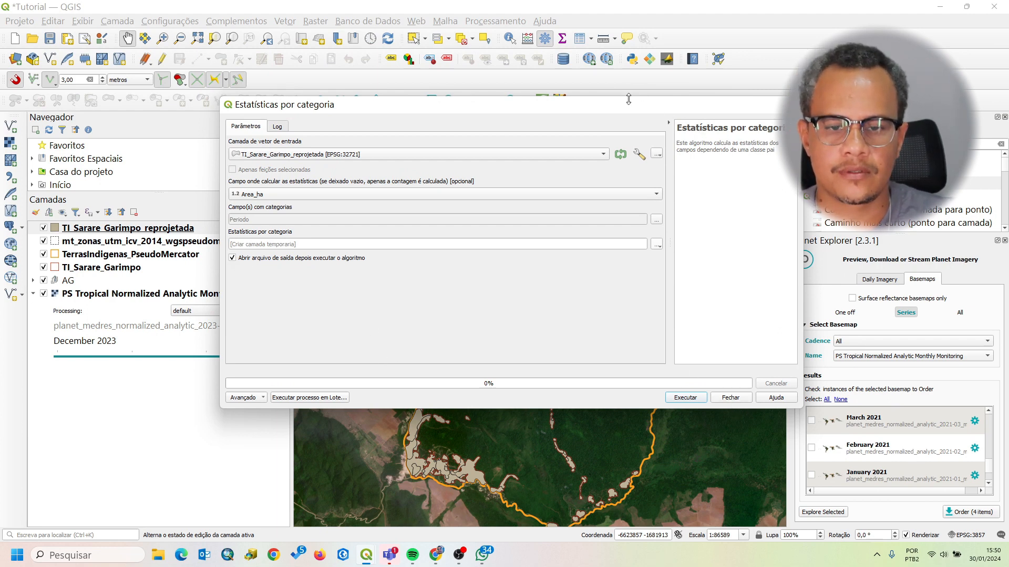
drag(628, 99, 642, 76)
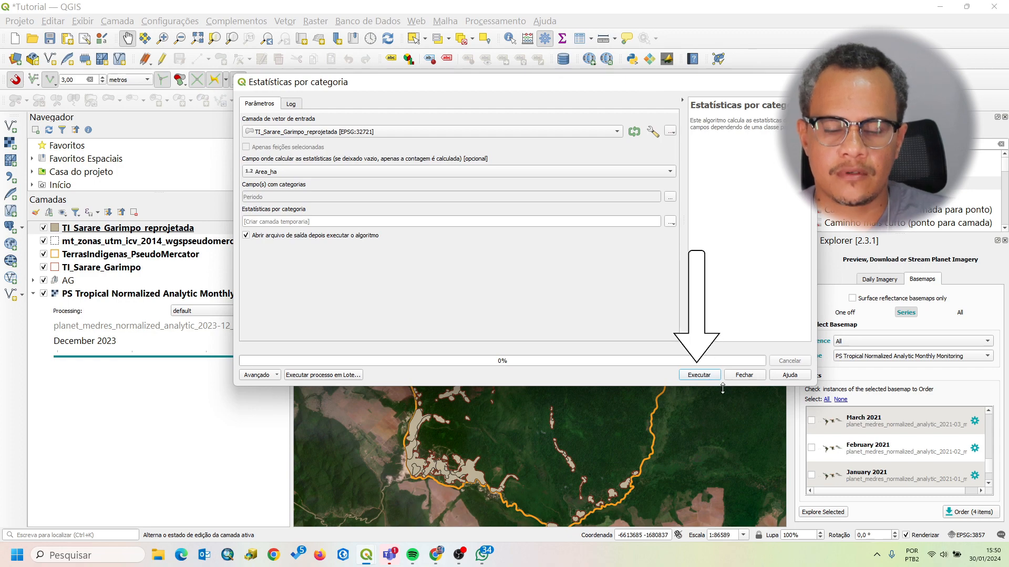
click(713, 376)
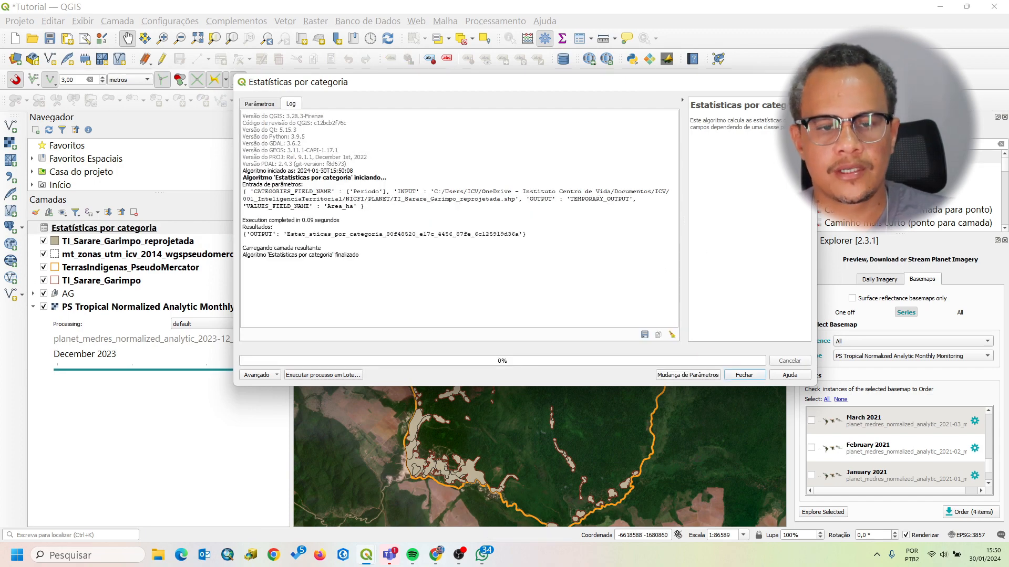
click(803, 82)
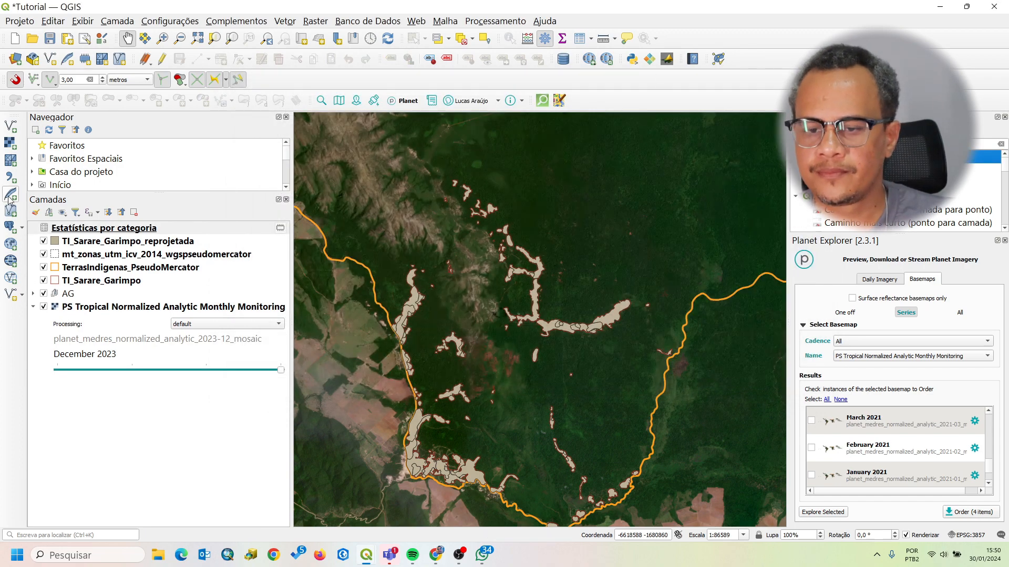
Step: Open the attribute table of the Estatísticas por categoria layer and widen its window to show all statistics columns
click(160, 232)
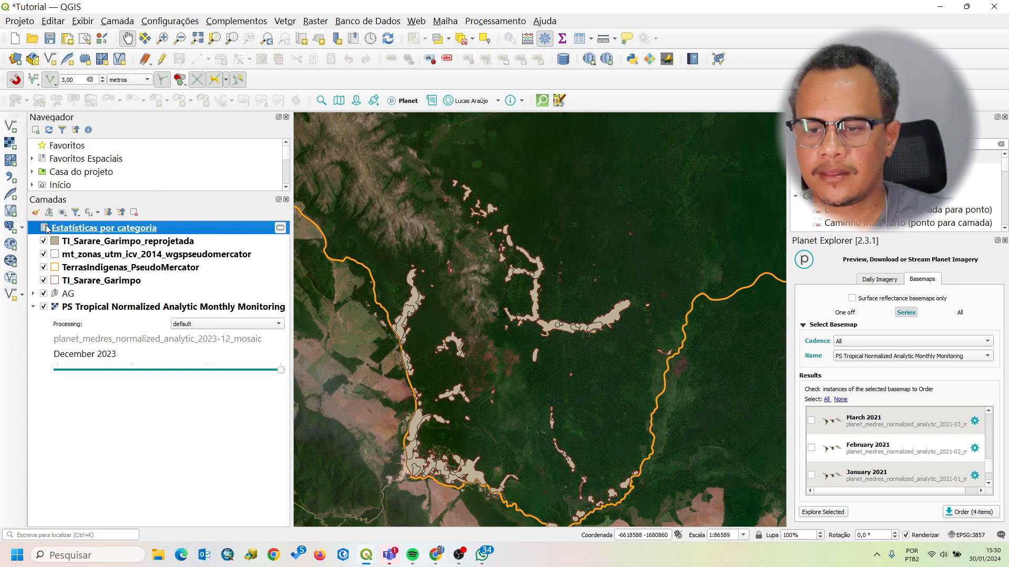
right_click(121, 233)
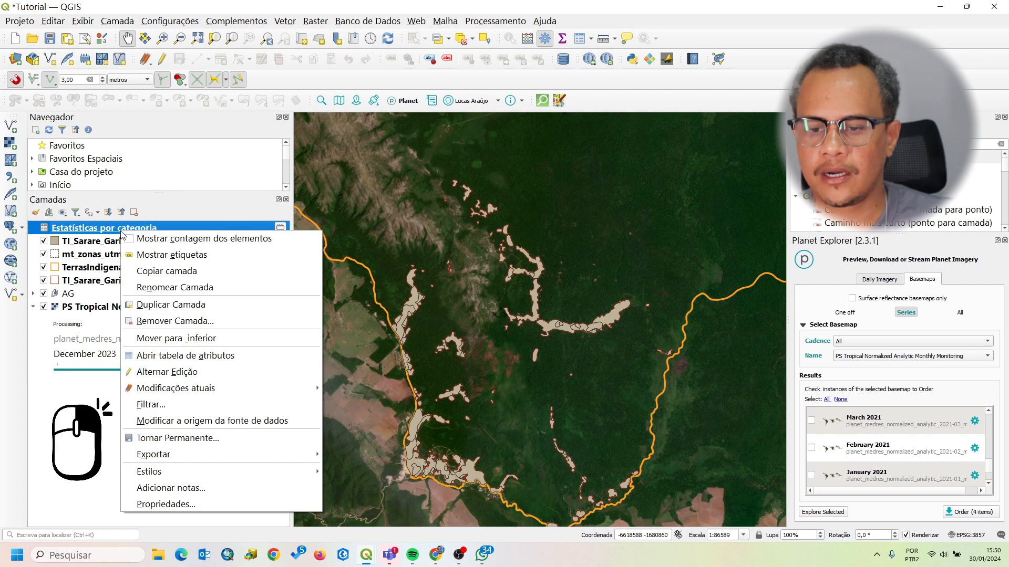
click(205, 357)
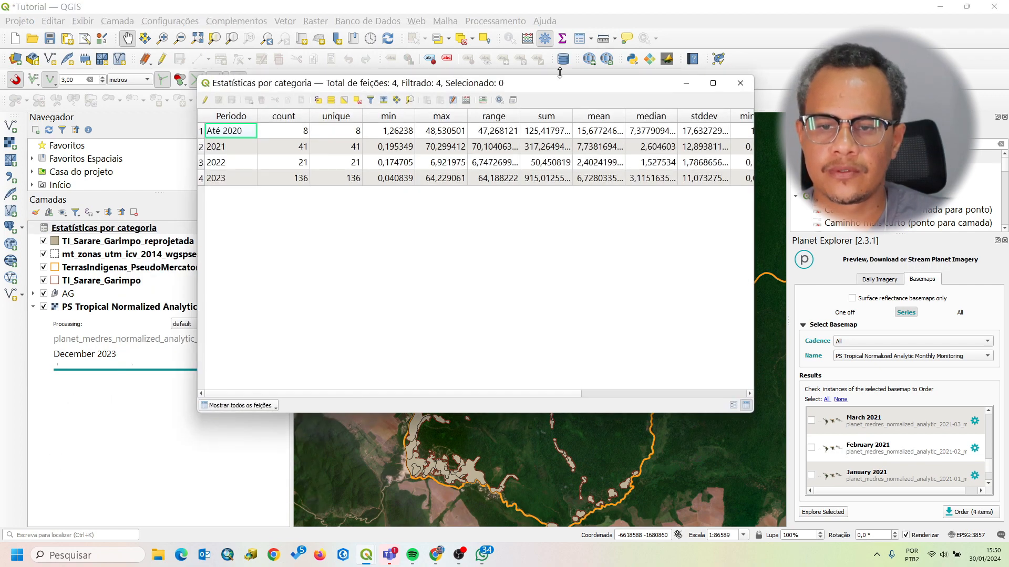
drag(488, 86, 523, 106)
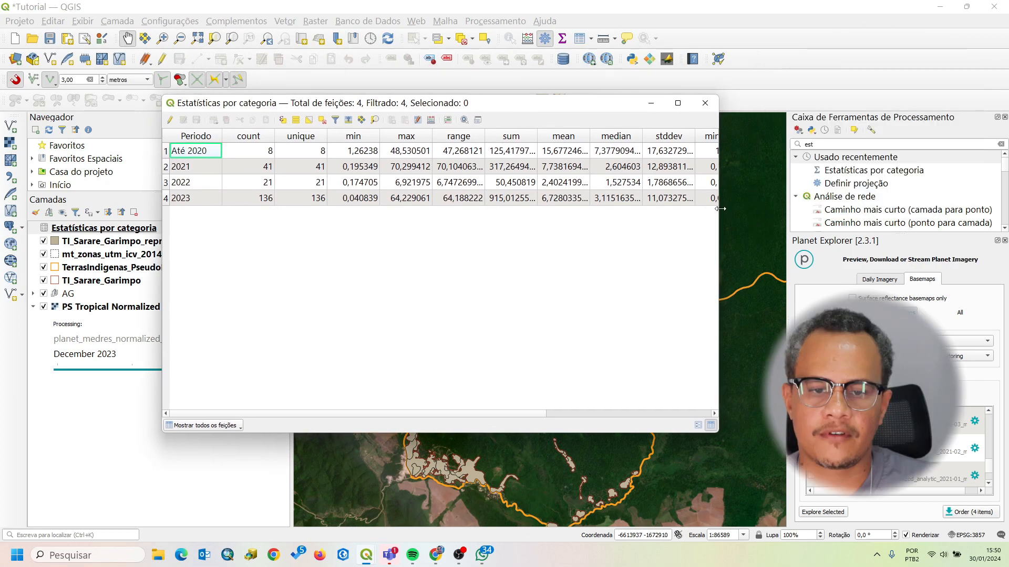
drag(719, 219, 965, 219)
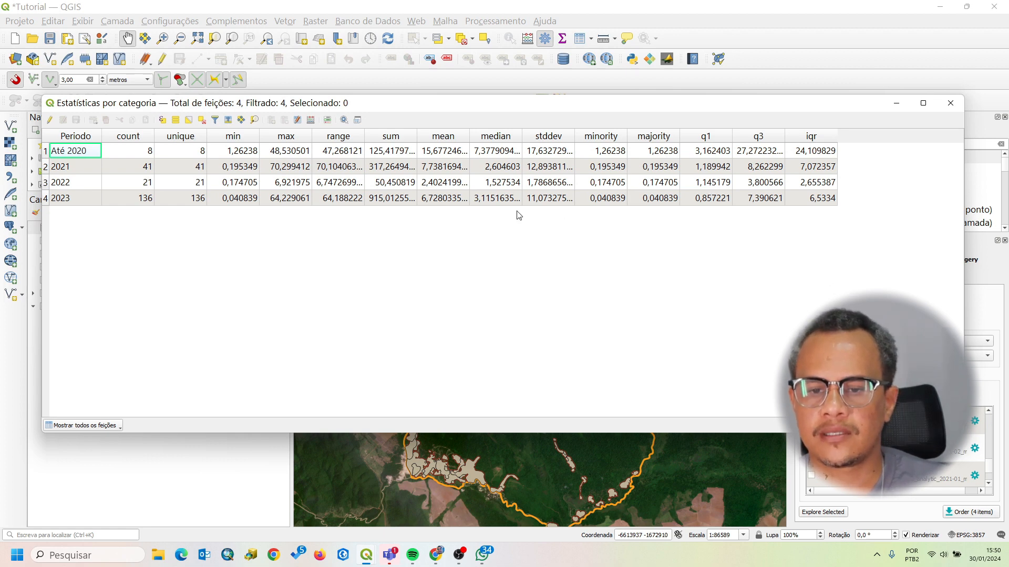
Step: Sort the statistics table by the sum column in descending order and examine the area totals per period
click(397, 138)
click(396, 139)
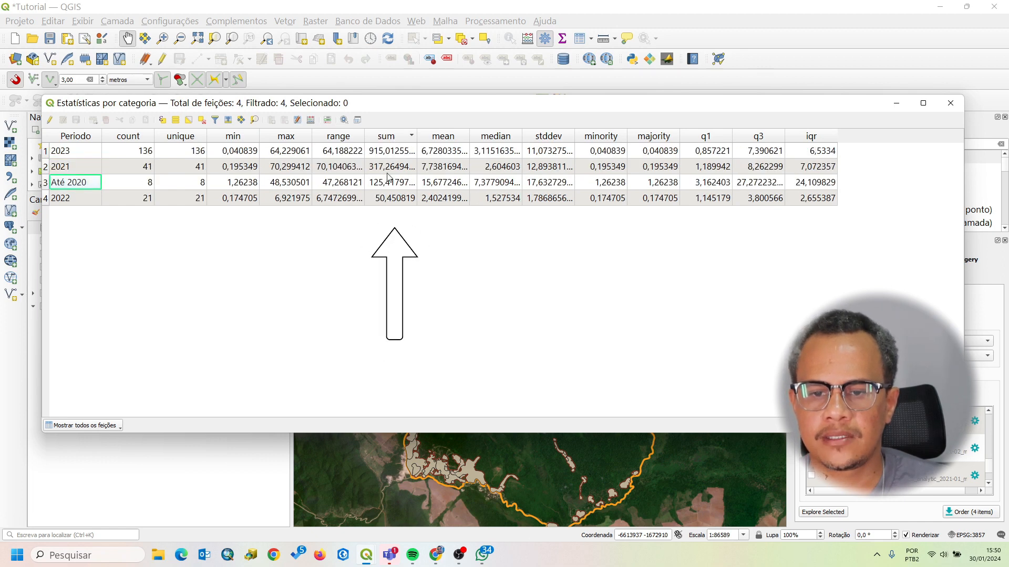
drag(389, 154, 394, 199)
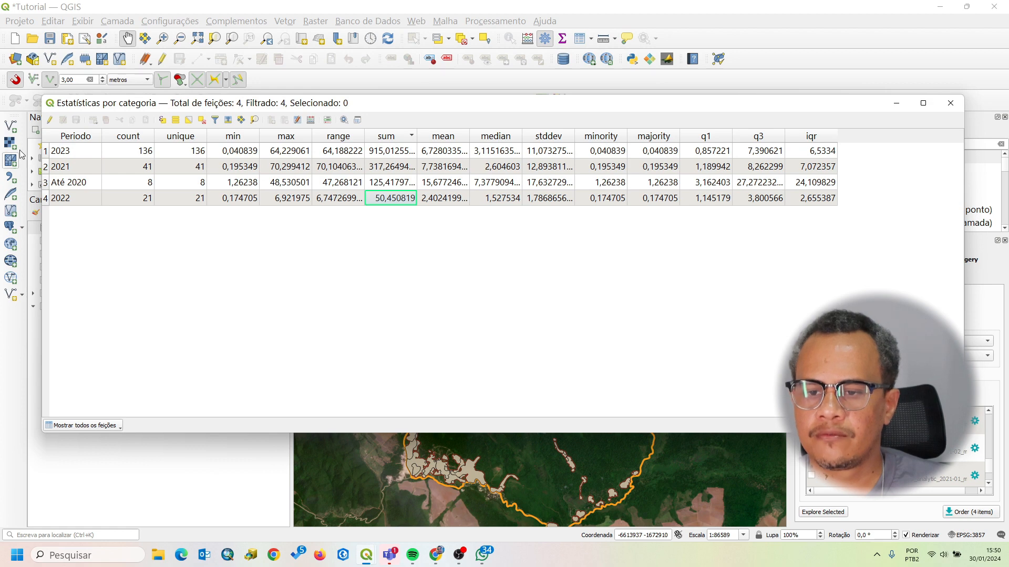
Step: Sort the category statistics table by Periodo in ascending order and hide the unique, min, max and range columns
click(73, 137)
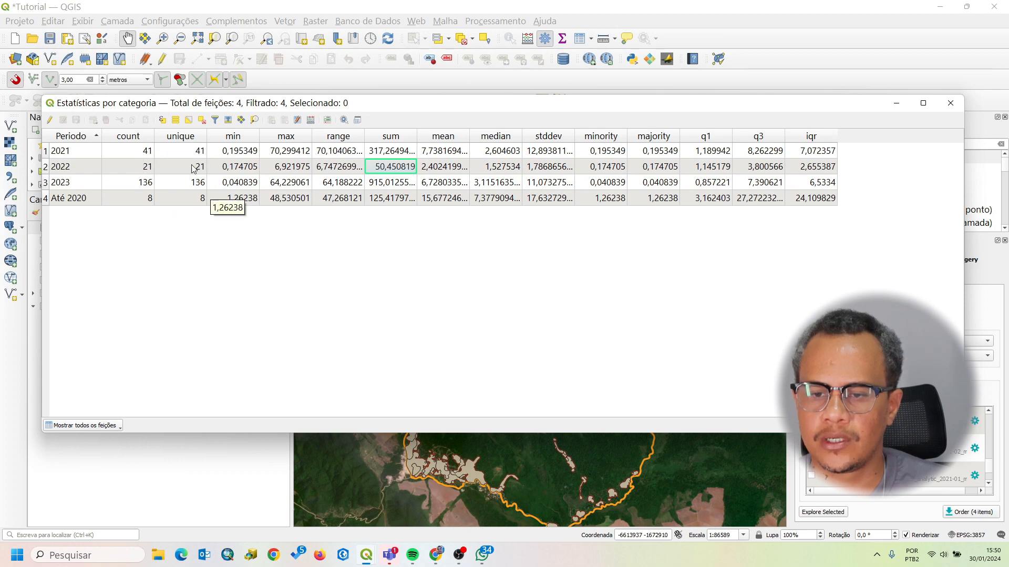
right_click(191, 141)
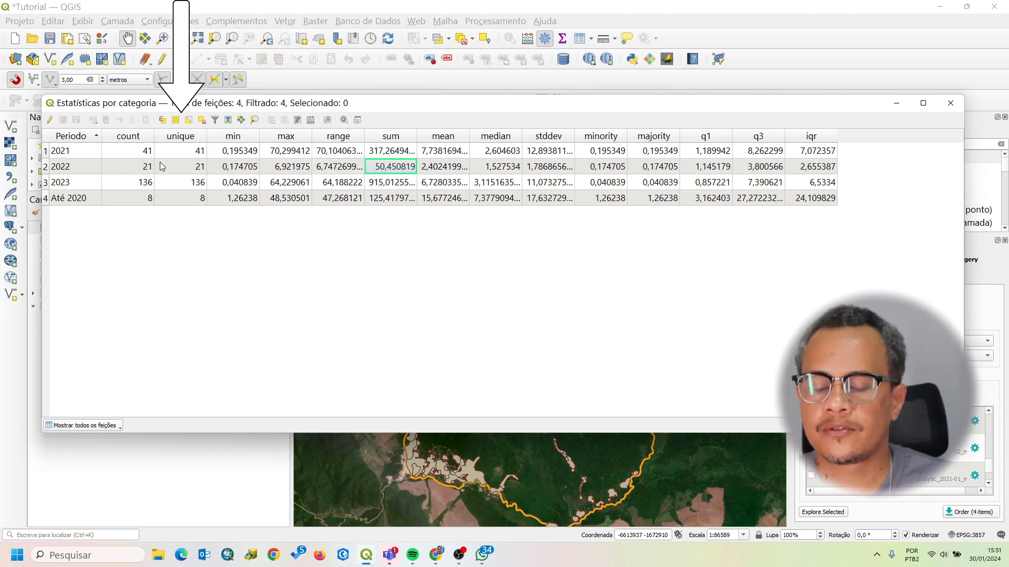
right_click(182, 135)
click(210, 143)
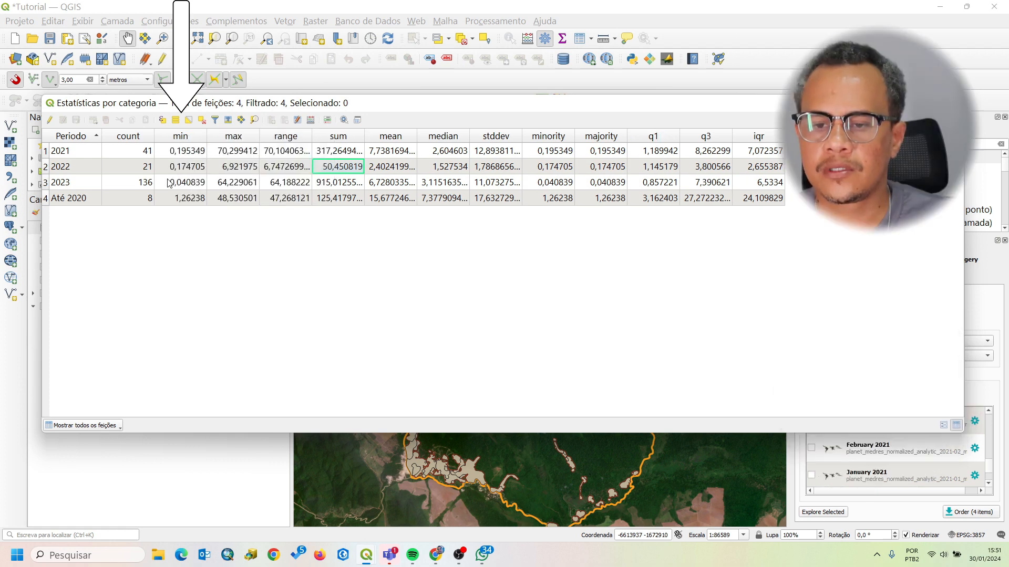
right_click(194, 137)
click(216, 142)
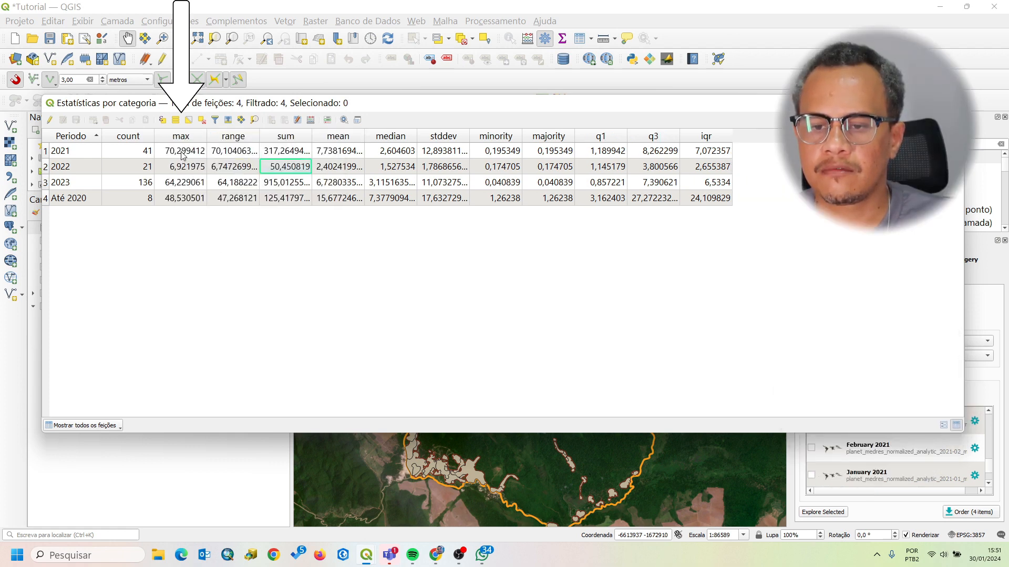
right_click(191, 140)
click(213, 143)
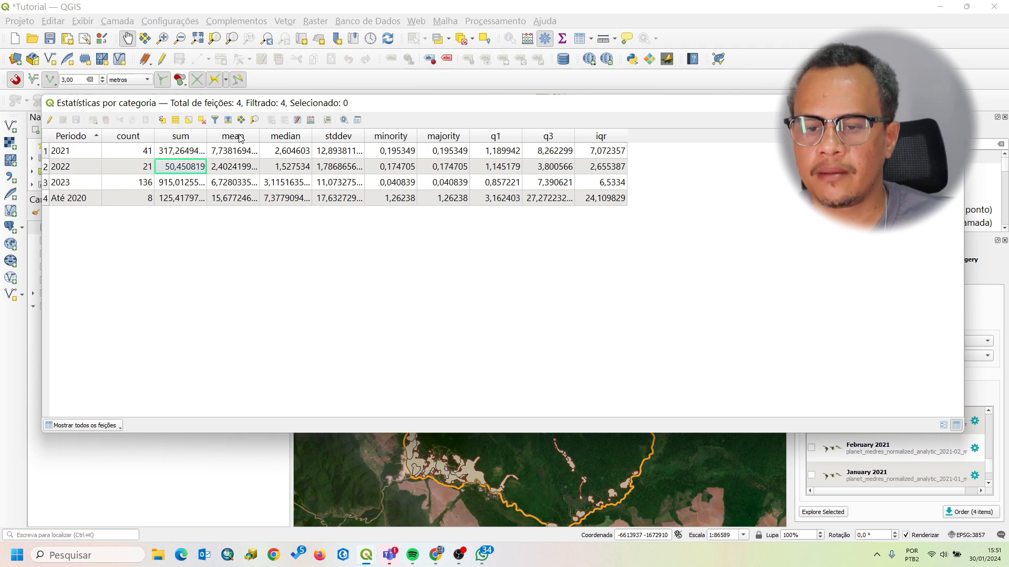
Step: Hide the mean, median, stddev, minority, majority, q1, q3 and iqr columns of the statistics table
right_click(233, 139)
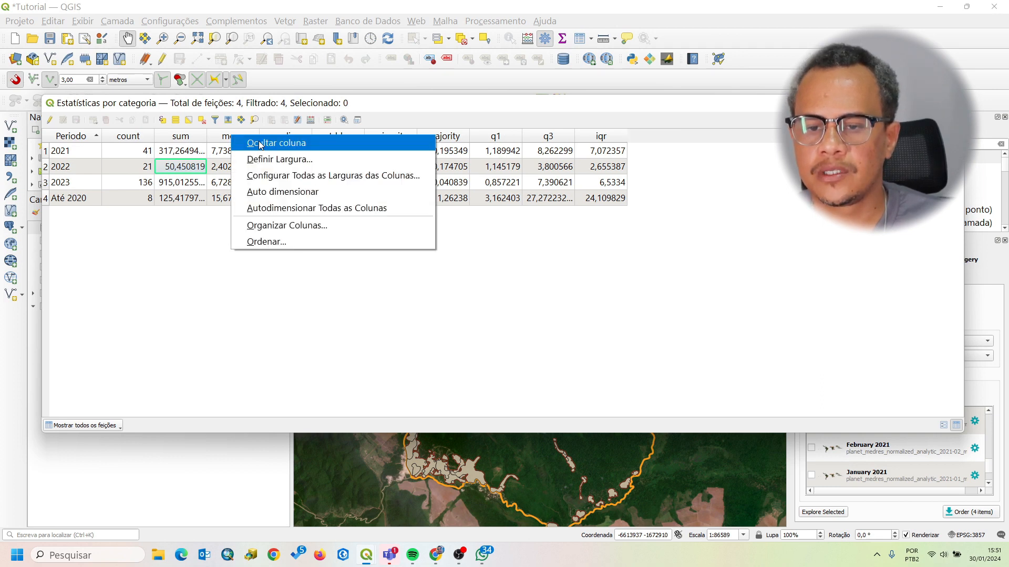
click(261, 144)
right_click(240, 139)
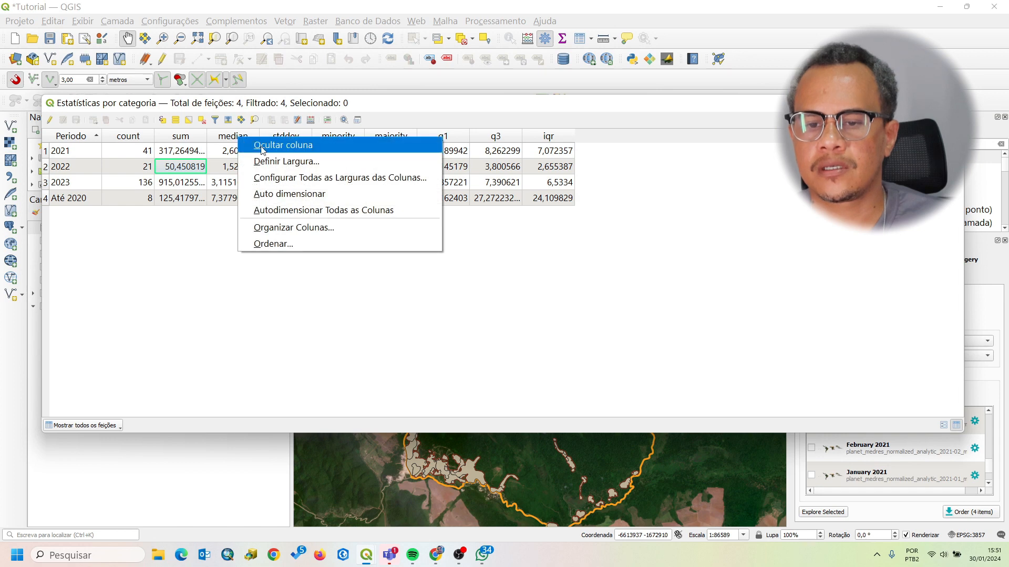
click(262, 150)
right_click(245, 141)
click(249, 146)
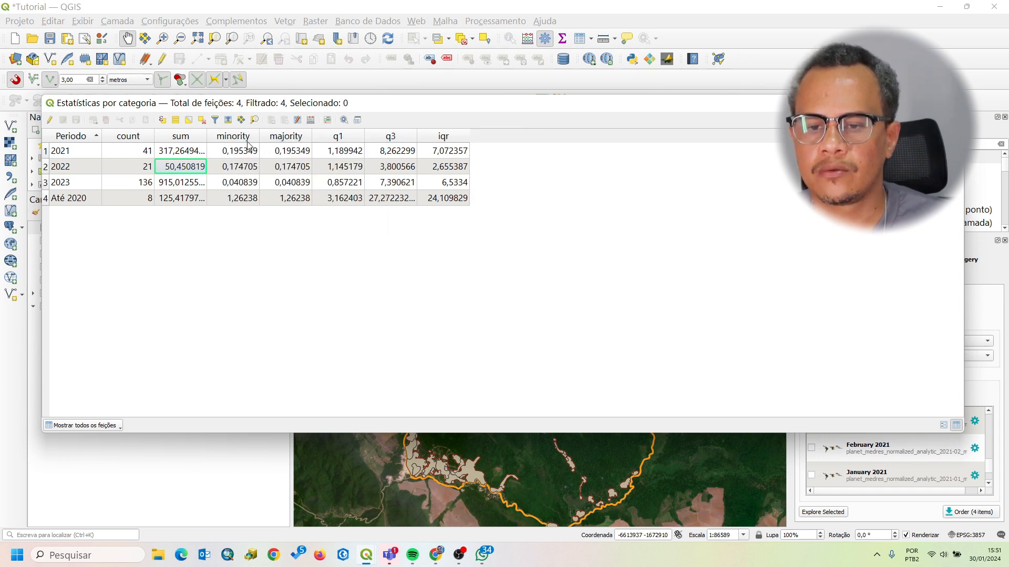
right_click(243, 140)
click(262, 148)
right_click(245, 140)
click(262, 148)
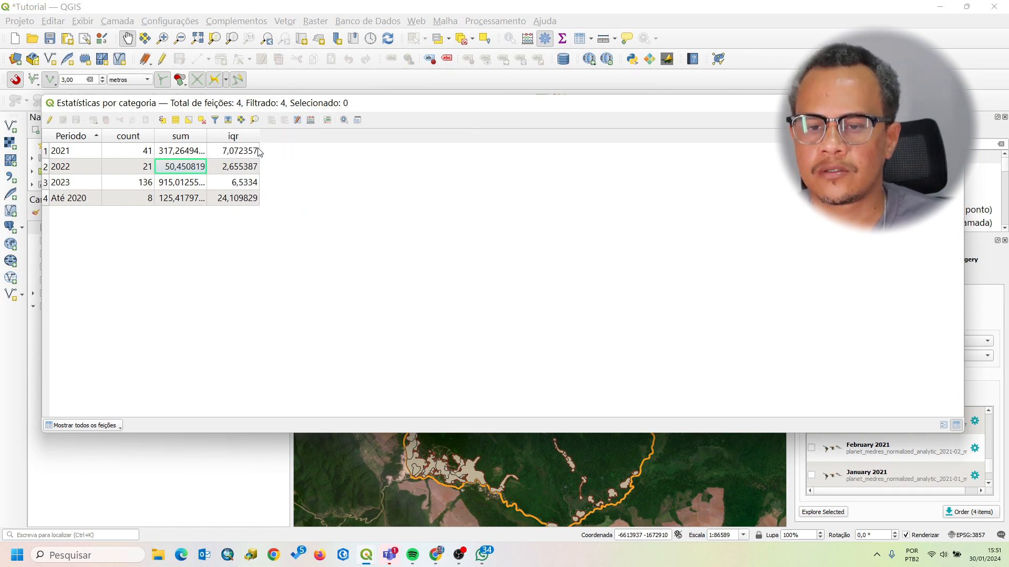
right_click(238, 138)
click(253, 145)
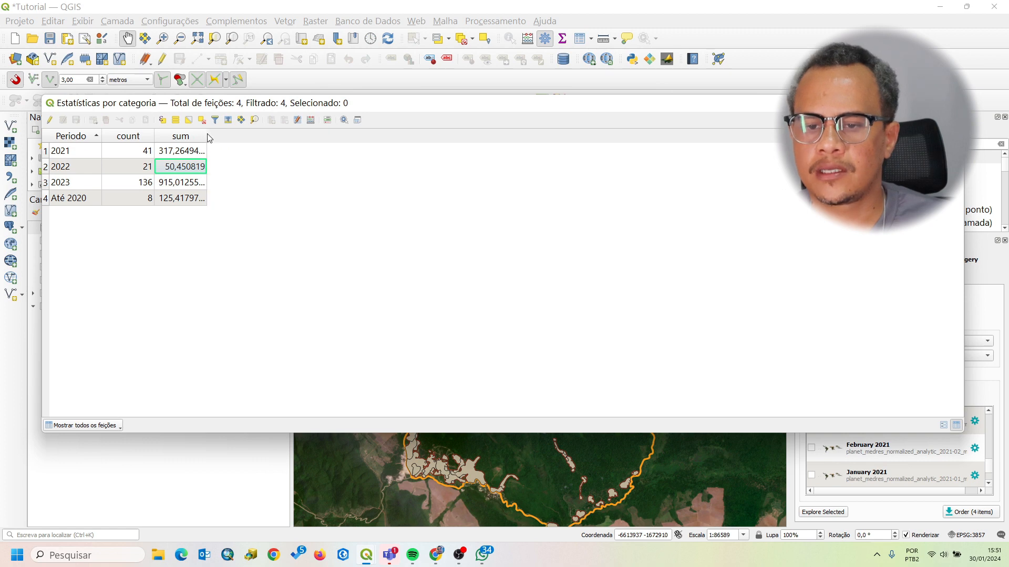
Step: Widen the sum column to fit its full values, widen count, and sort the table by Periodo in descending order
double_click(207, 138)
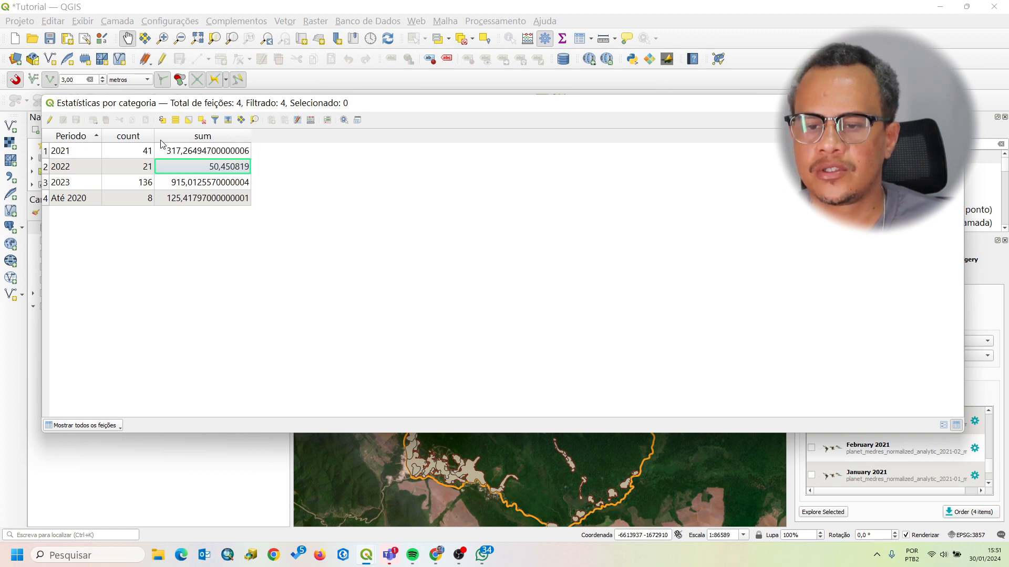
drag(154, 136, 207, 137)
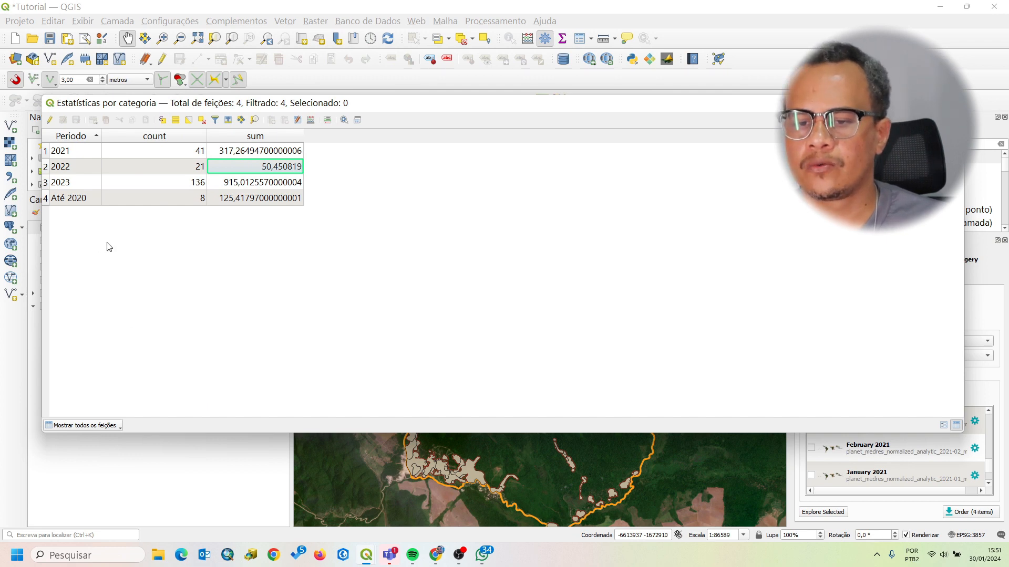
click(79, 137)
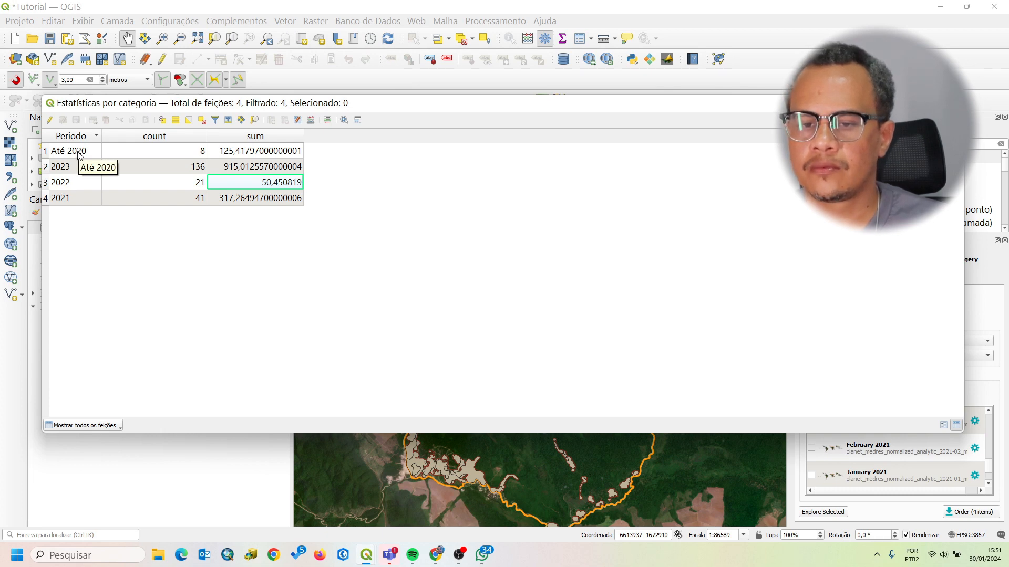
Step: Examine the summed garimpo area for Até 2020, 2021, 2022 and 2023, and the polygon count for 2023
click(254, 152)
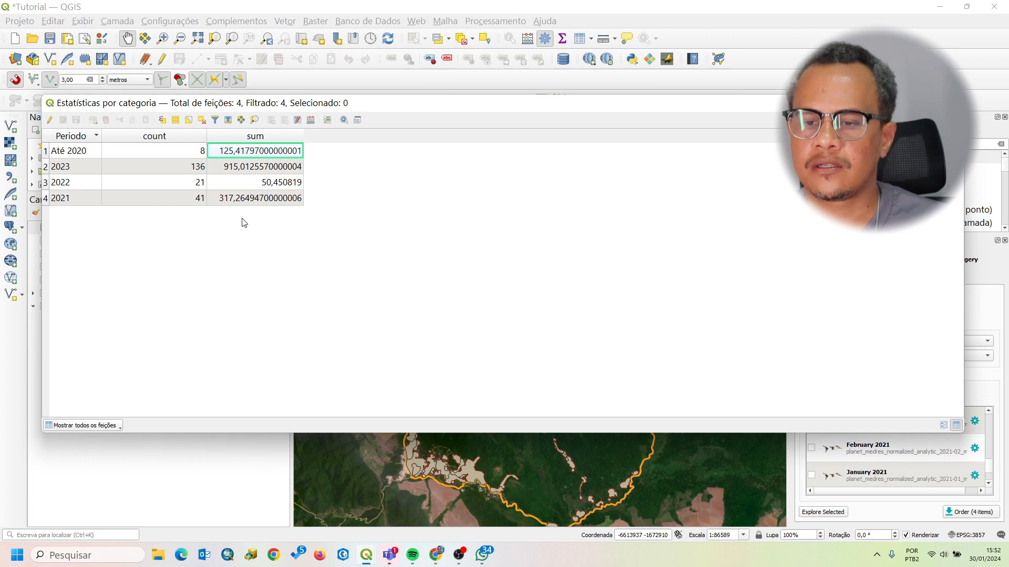
click(77, 198)
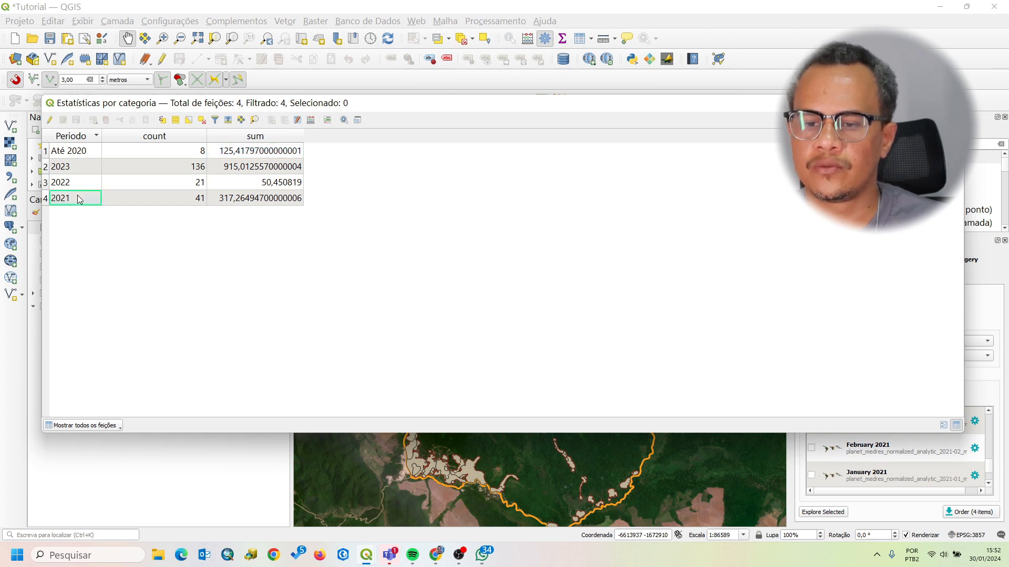
click(287, 203)
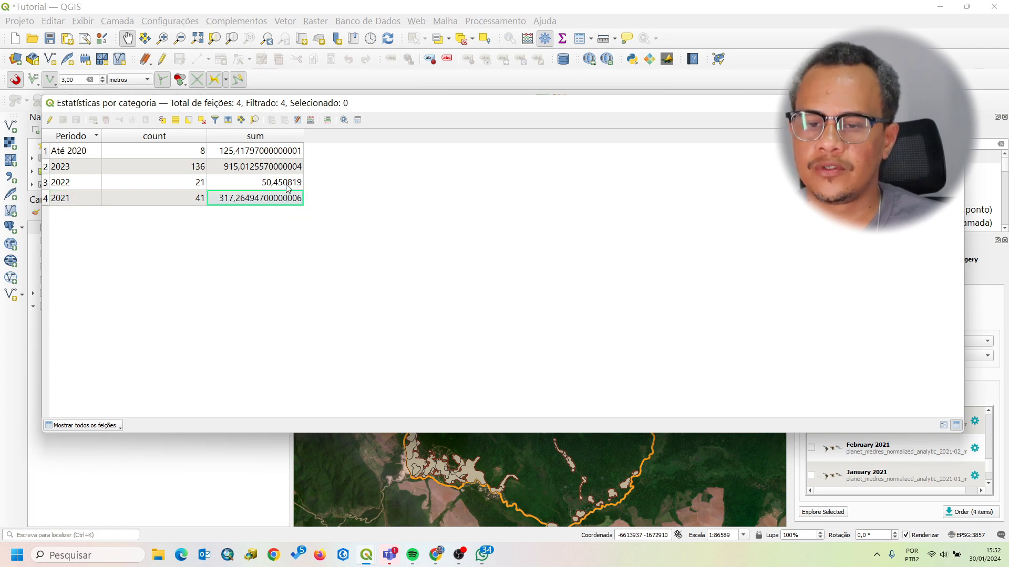
click(287, 188)
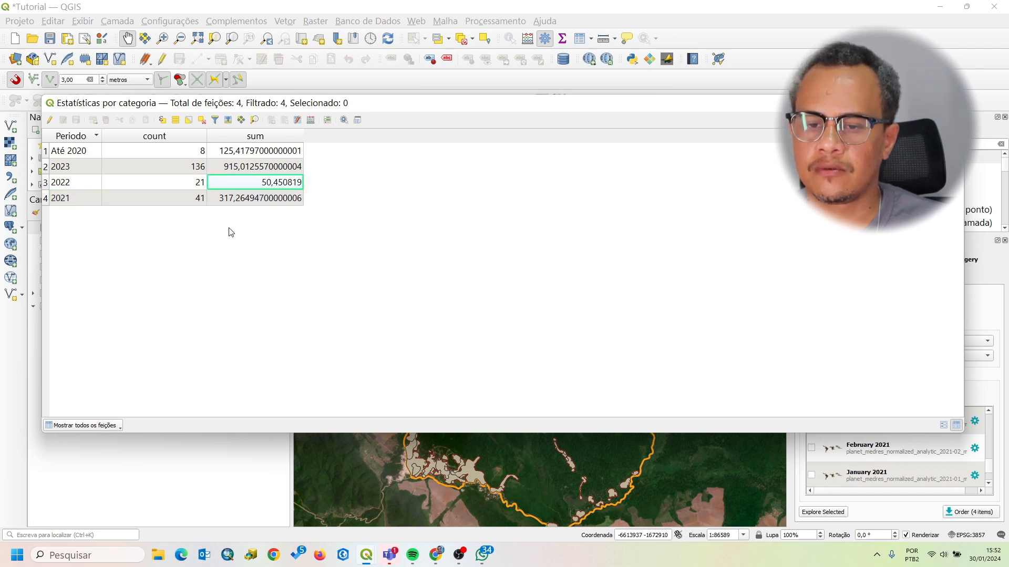
click(66, 166)
click(263, 172)
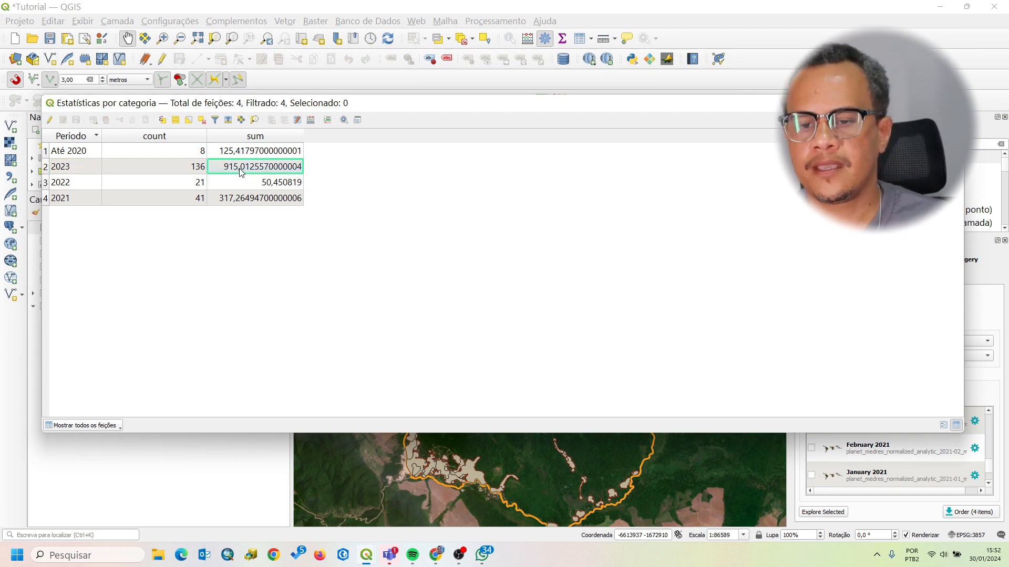
click(192, 170)
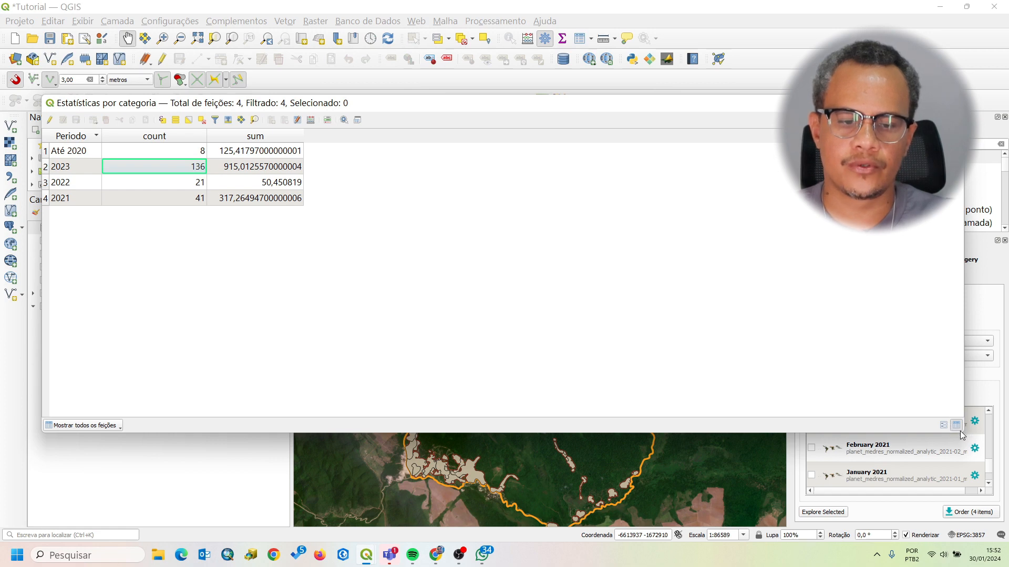
Step: Shrink the statistics table window and move it over the map, finally closing it
drag(962, 434, 456, 288)
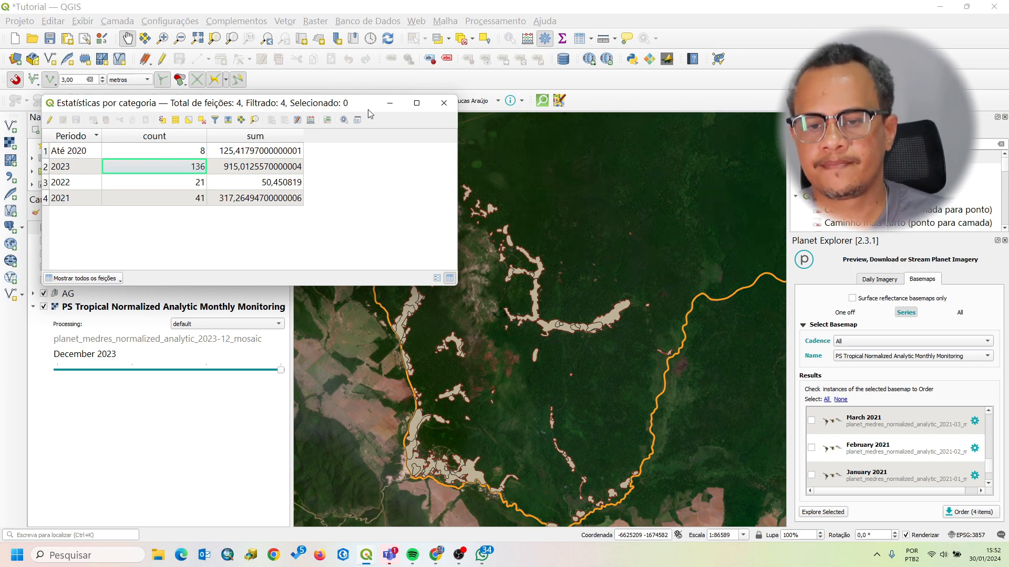
drag(368, 108, 589, 189)
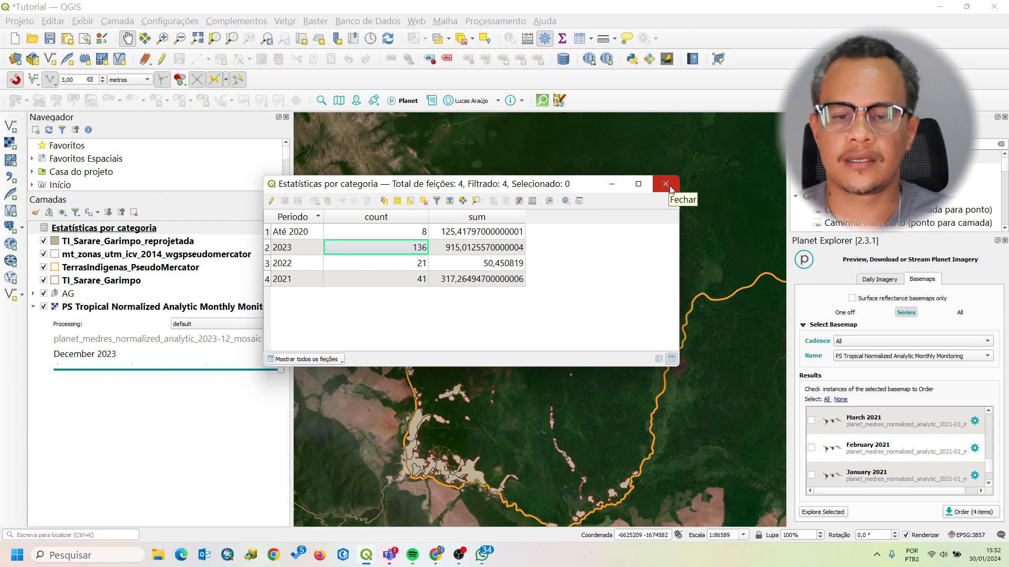
click(666, 184)
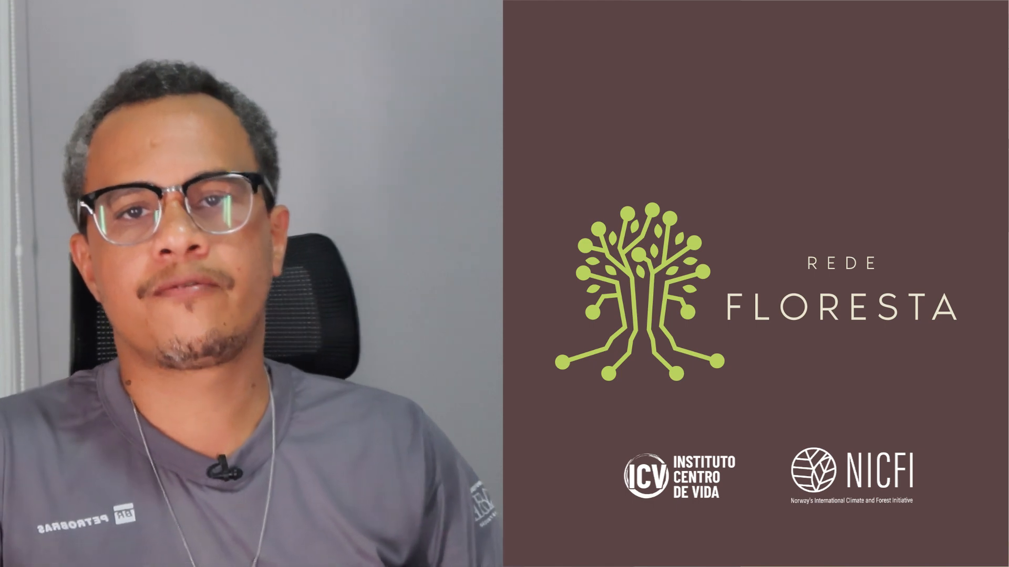